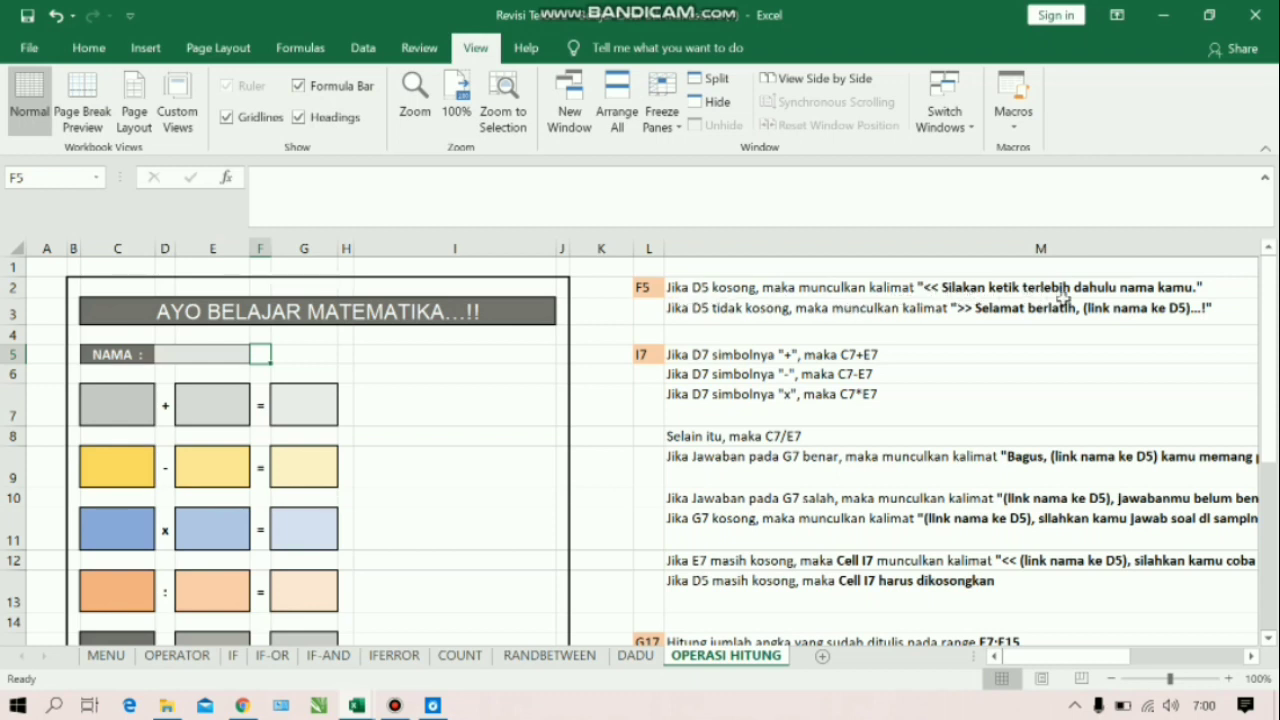
Start an IF formula in cell F5 that tests whether the name cell D5 is empty (D5="")
left_click(293, 187)
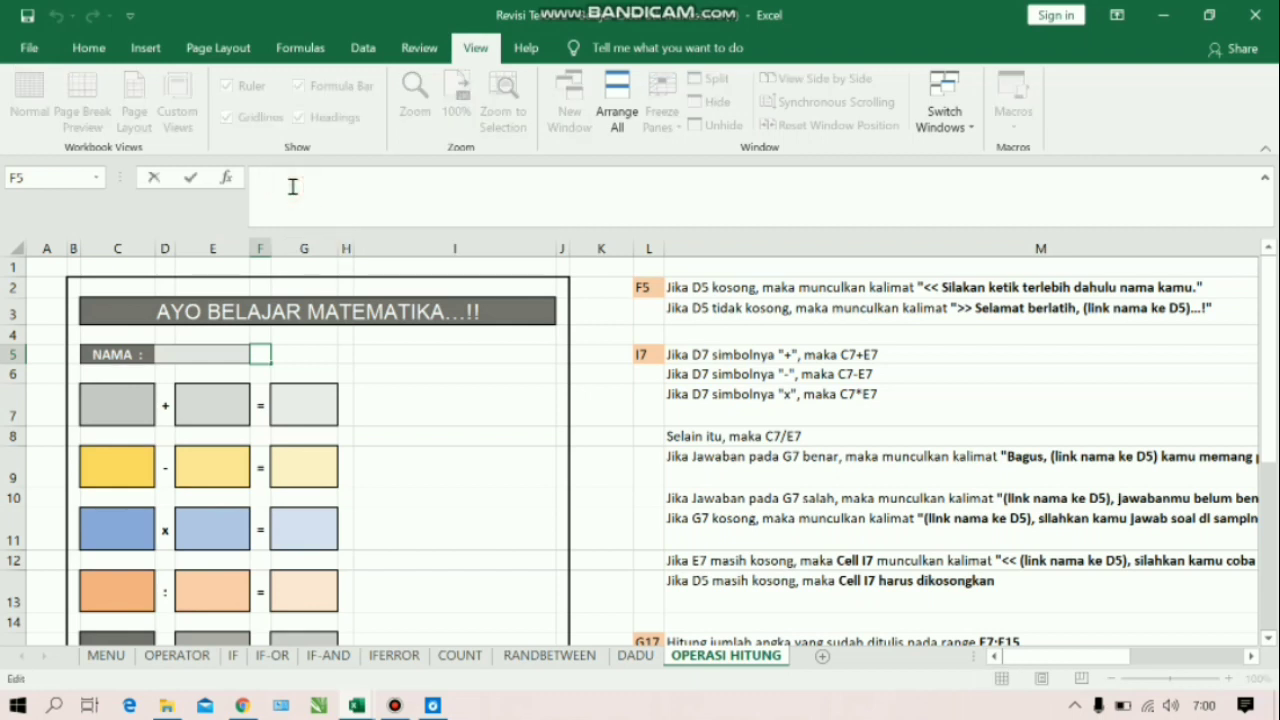
type("=if")
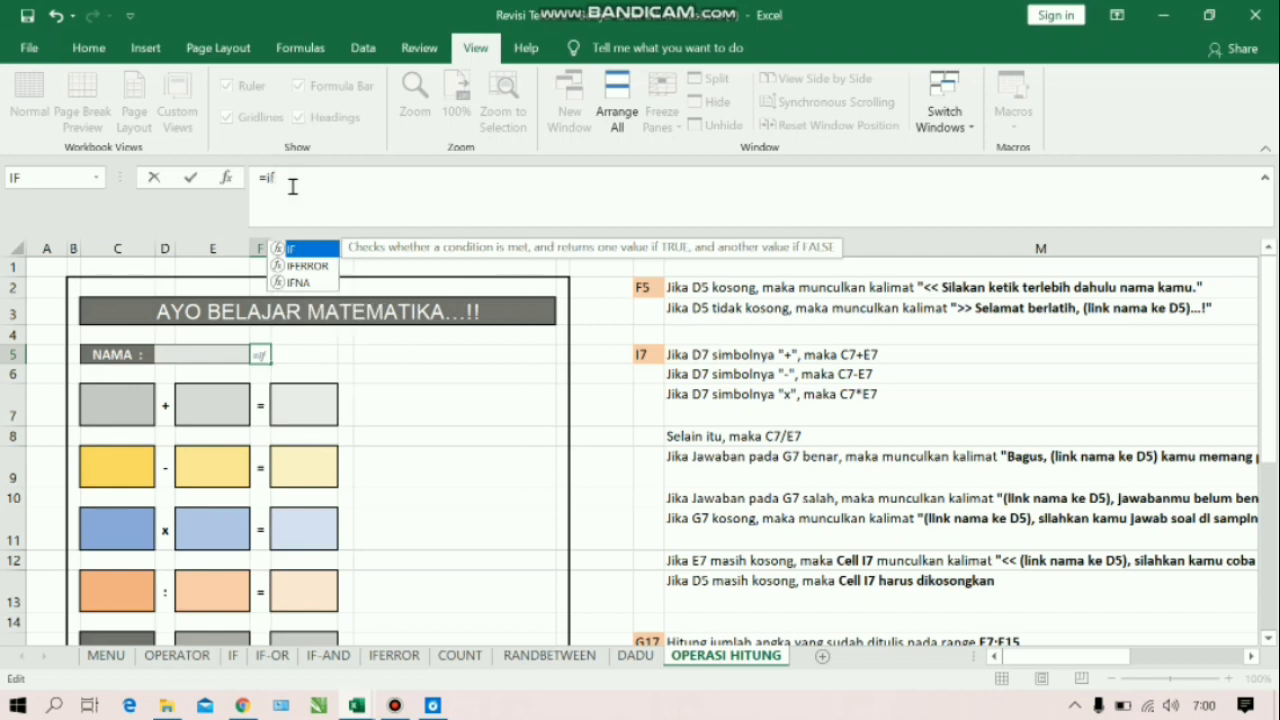
key("Tab")
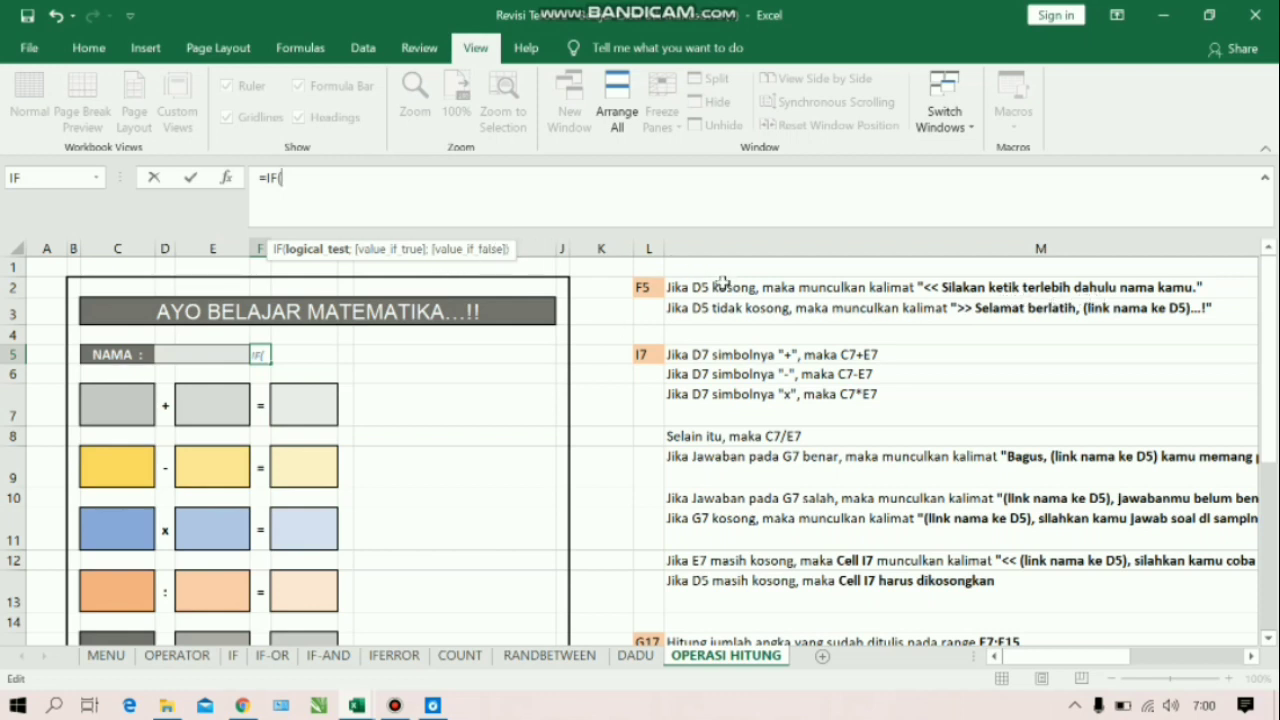
left_click(228, 354)
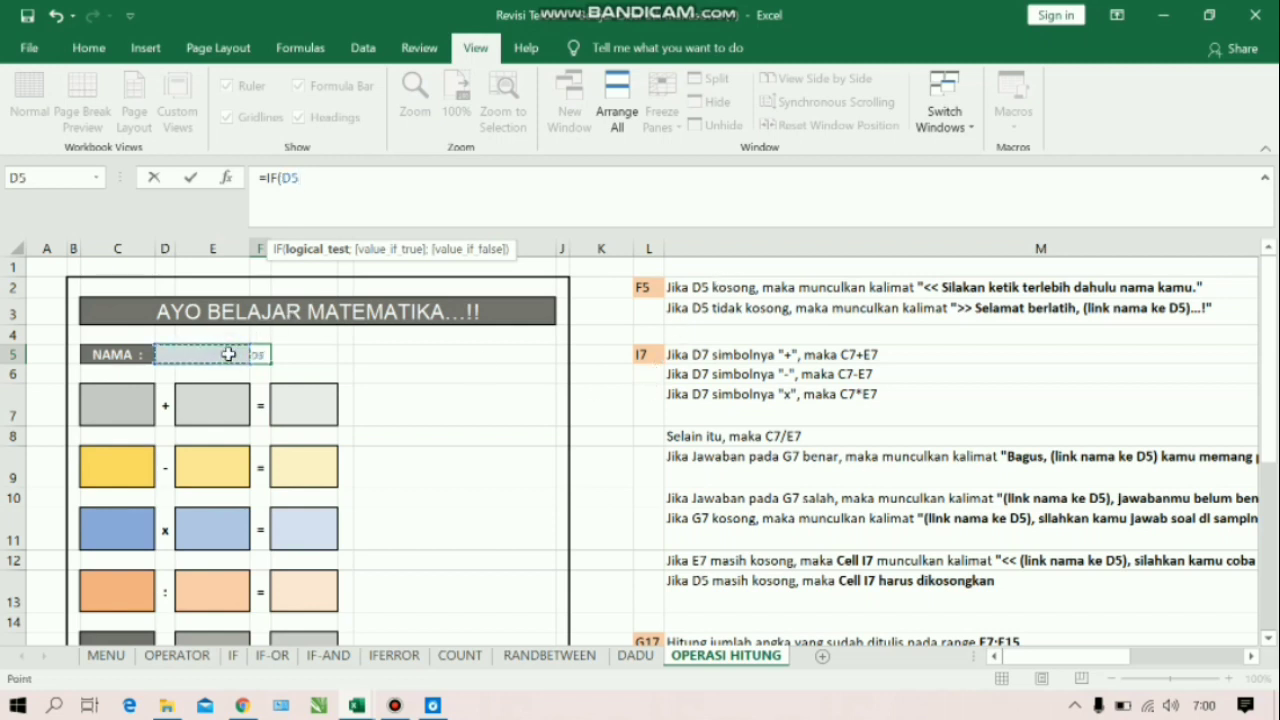
type("=\"\";")
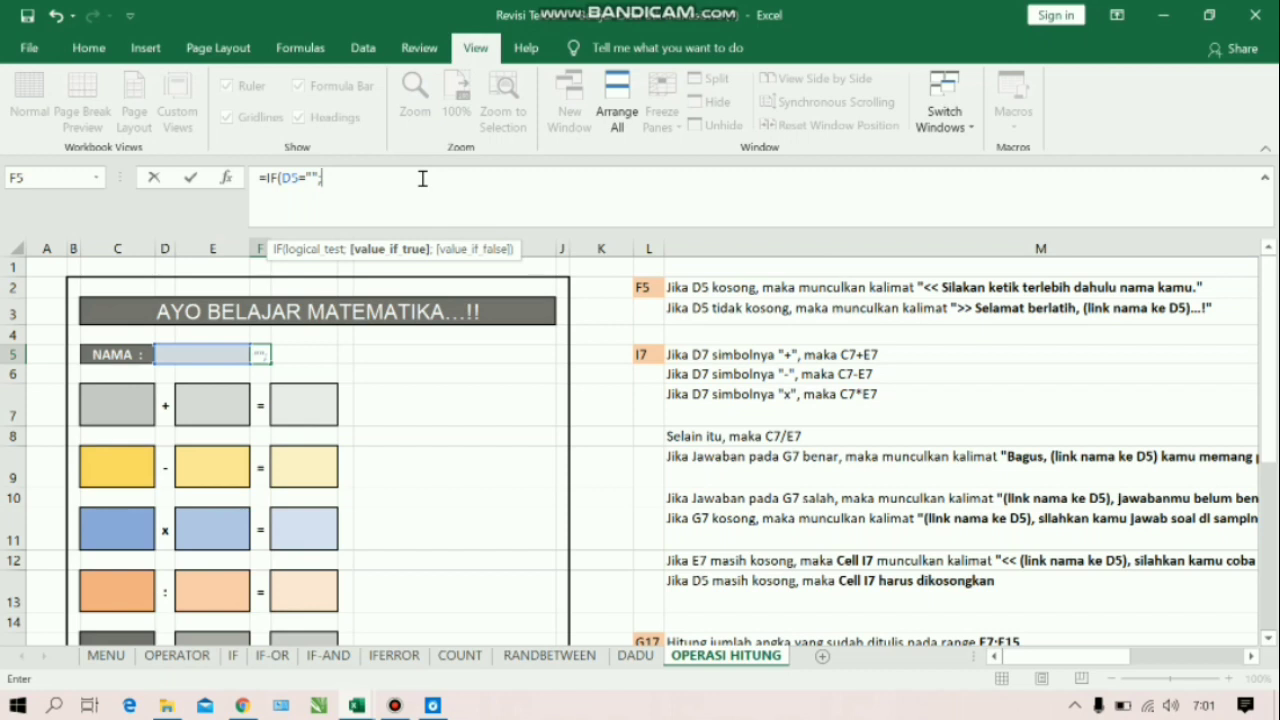
Add the IF function's true value as the text " << Silakan ketik terlebih dahulu nama kamu."
type("\"")
type(" S")
key("BackSpace")
key("BackSpace")
type("<< Silakan ketik terlebih d")
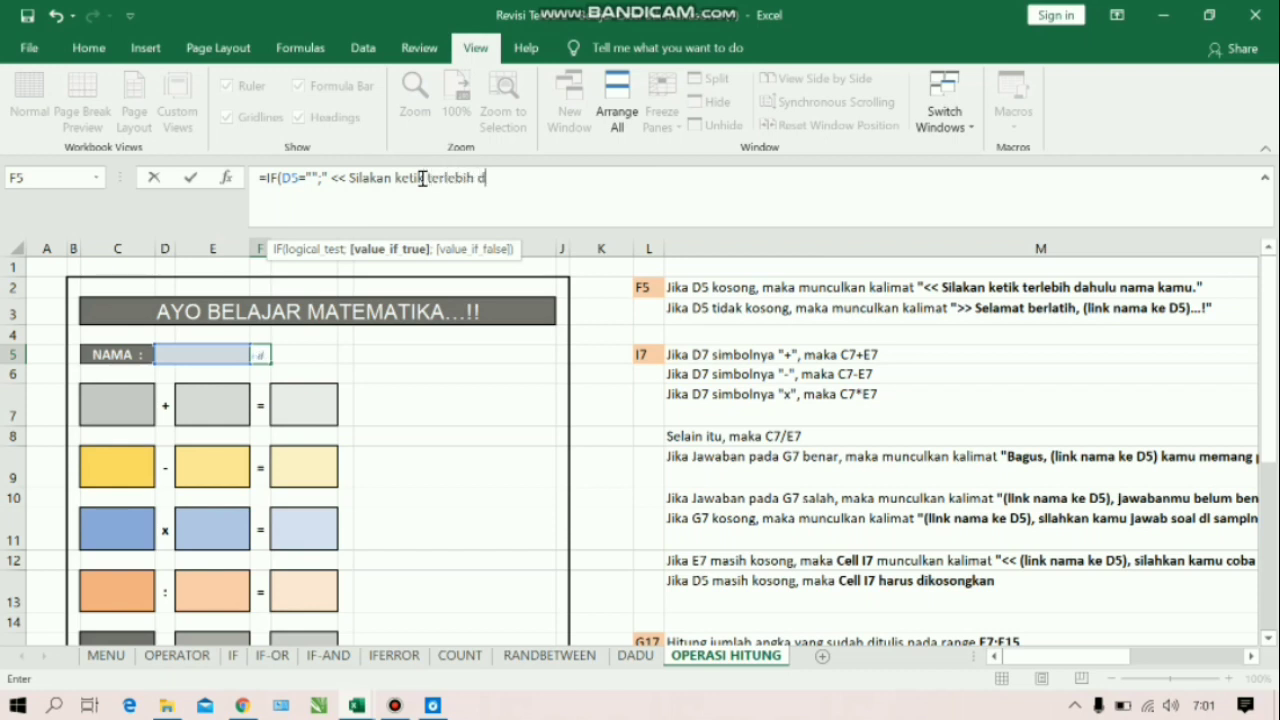
type("ahulu nama kam")
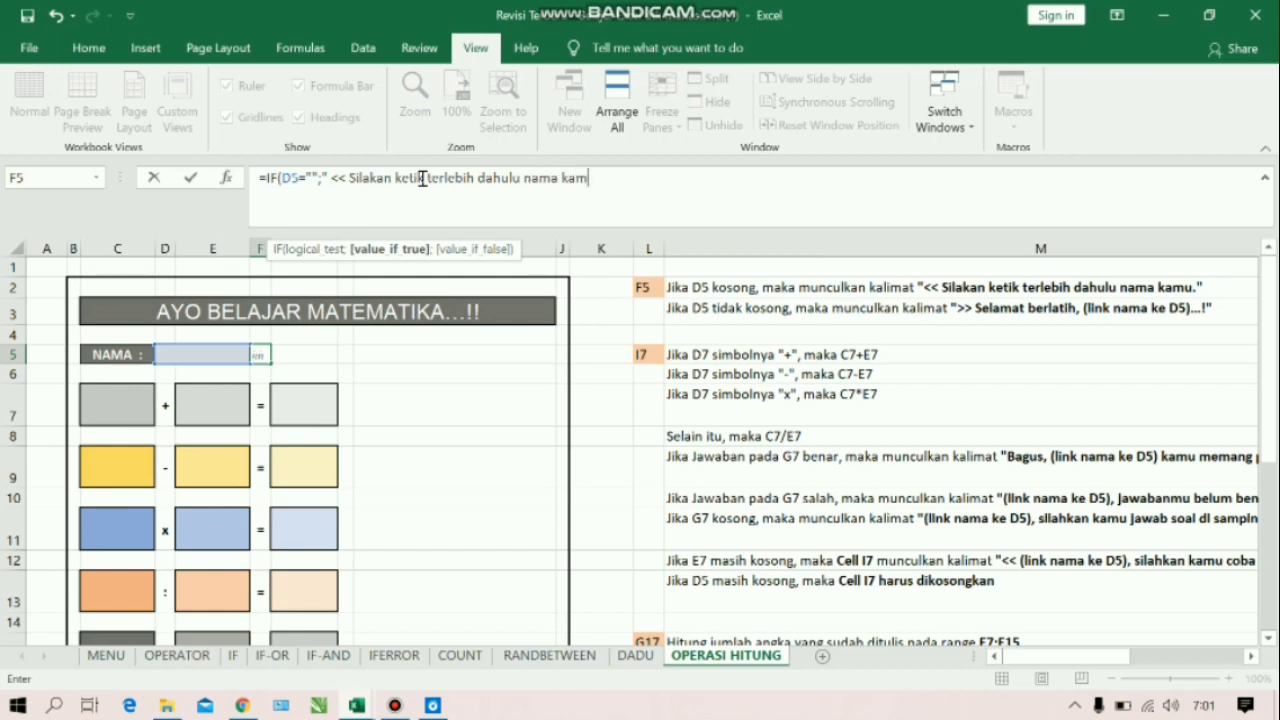
type("u.\";")
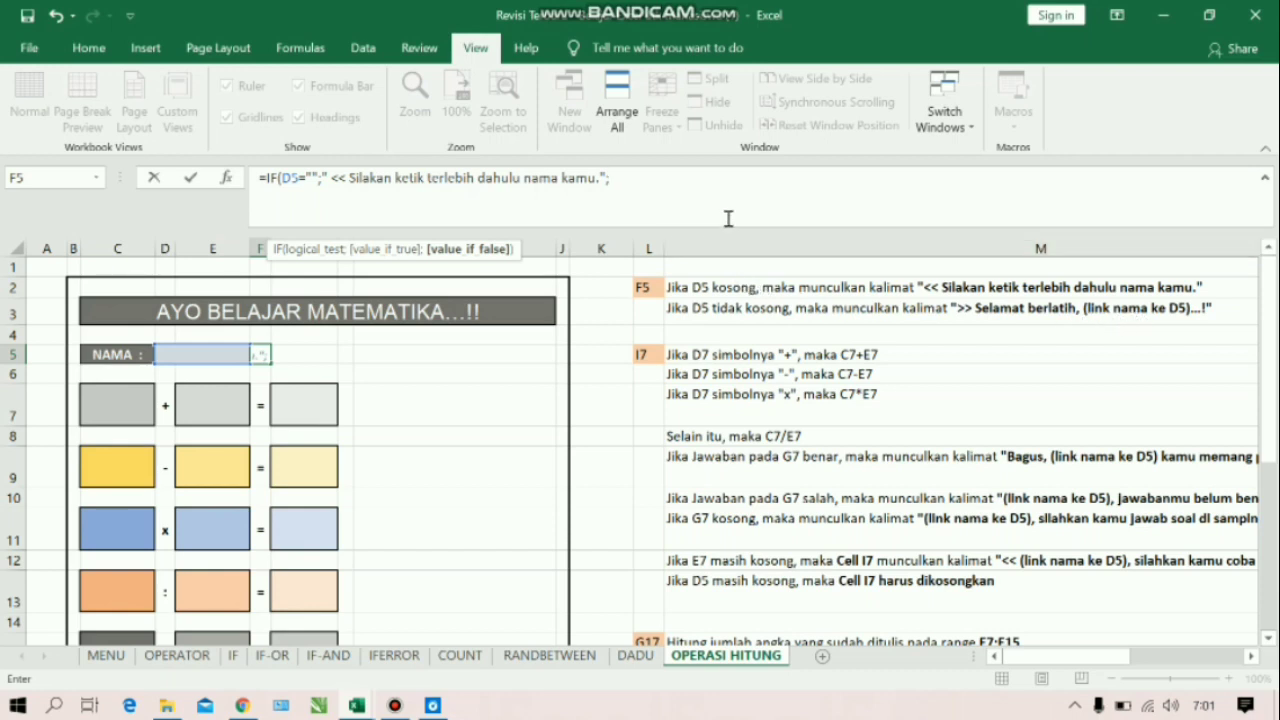
Build the false value from the text ">> Selamat berlatih, " joined with a reference to D5
type("\">> Selamat berla")
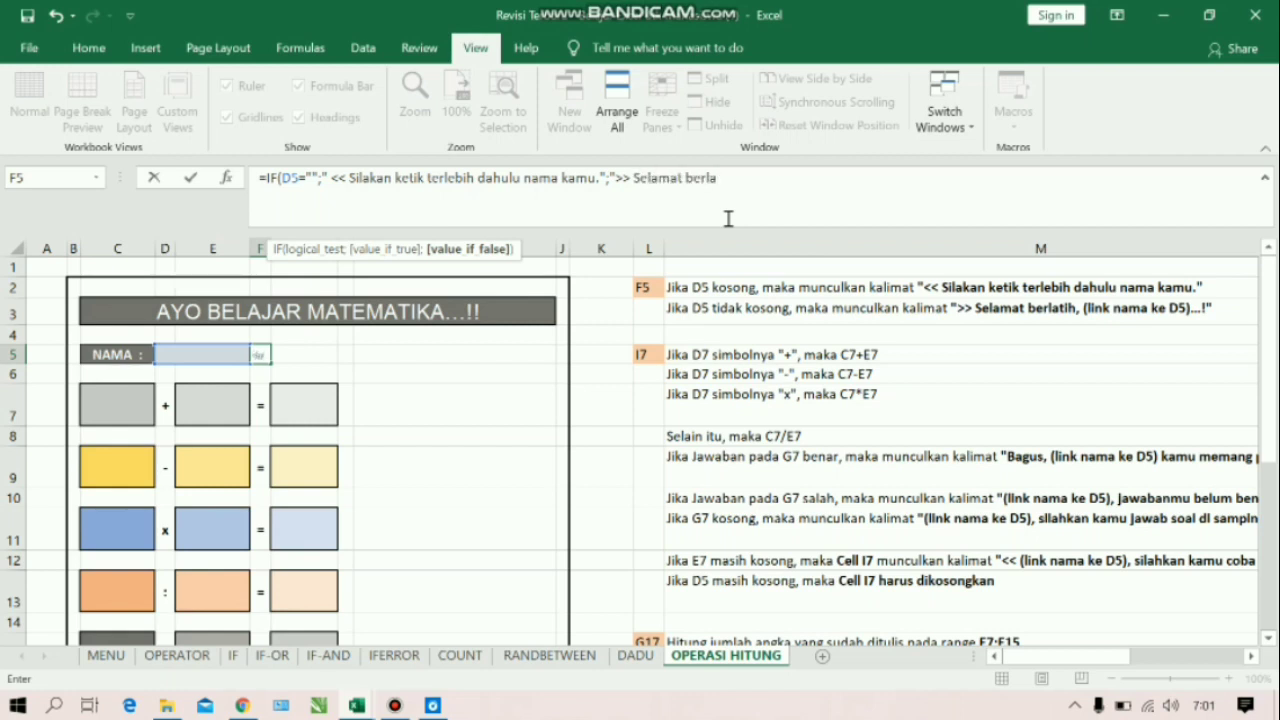
type("tih,")
type("\"&")
left_click(227, 357)
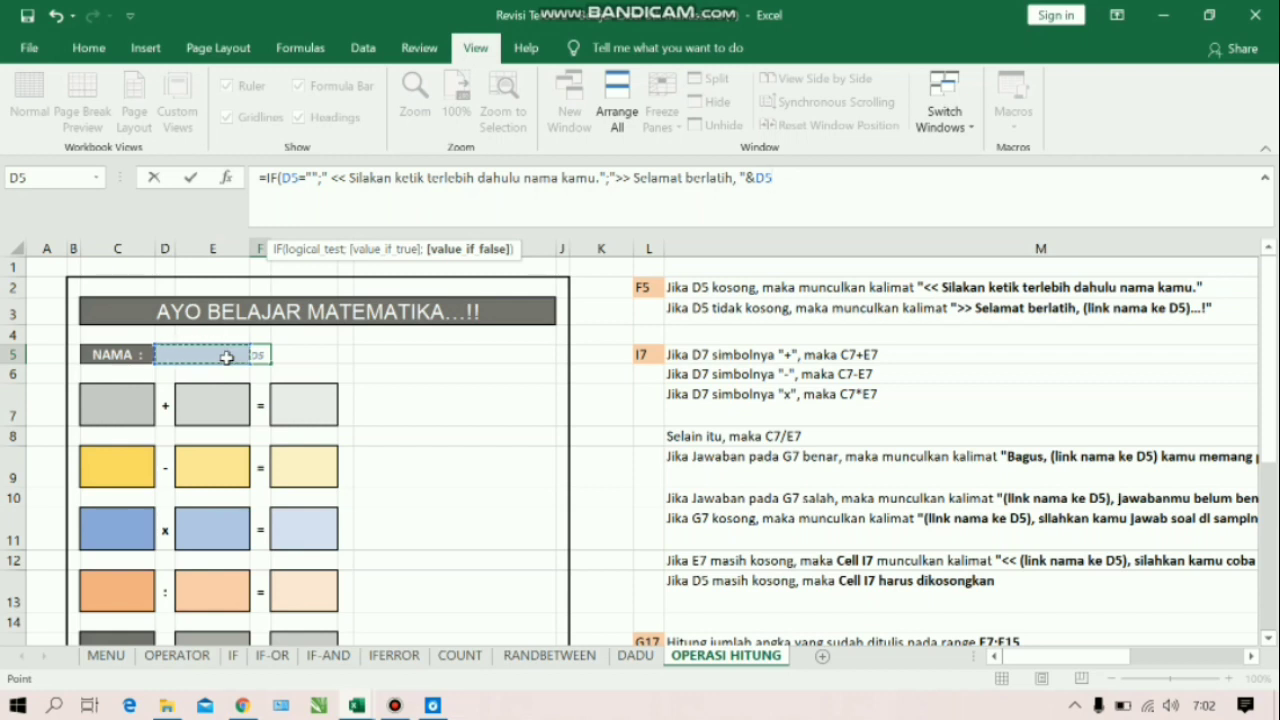
Append the text "...!" after the D5 reference, close the IF function and enter the F5 formula
type("&\"...")
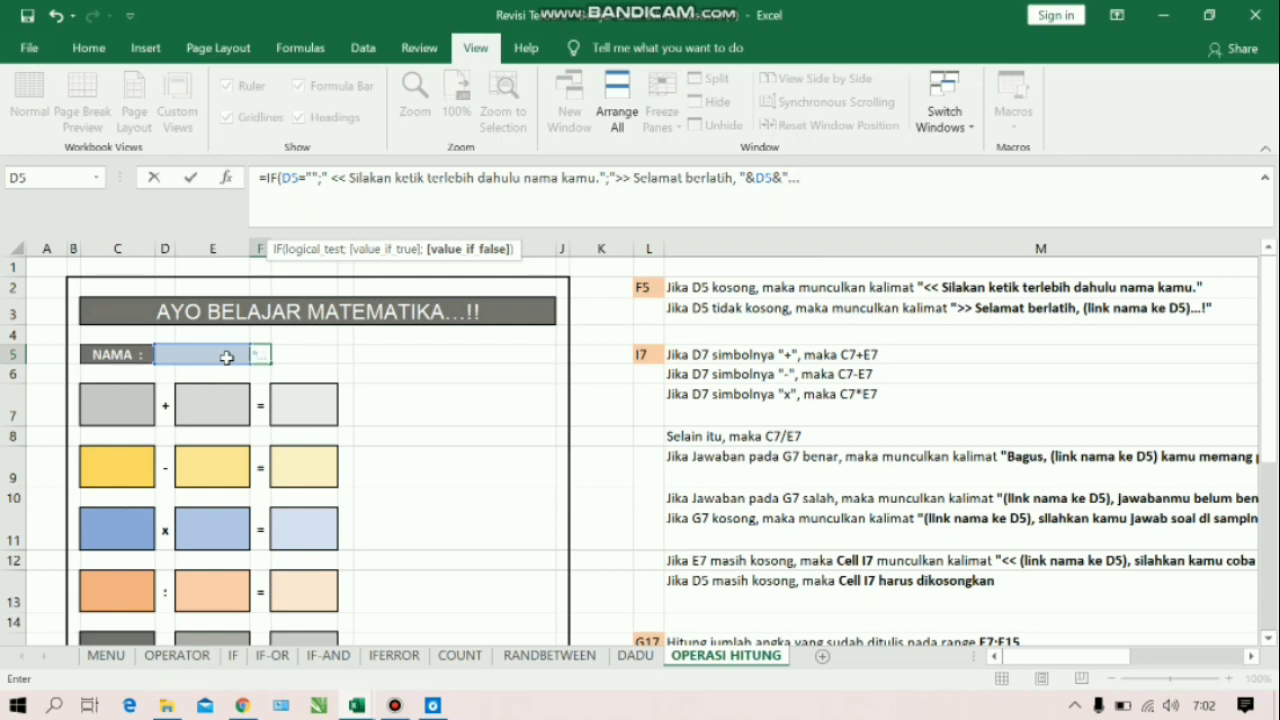
type("!\")")
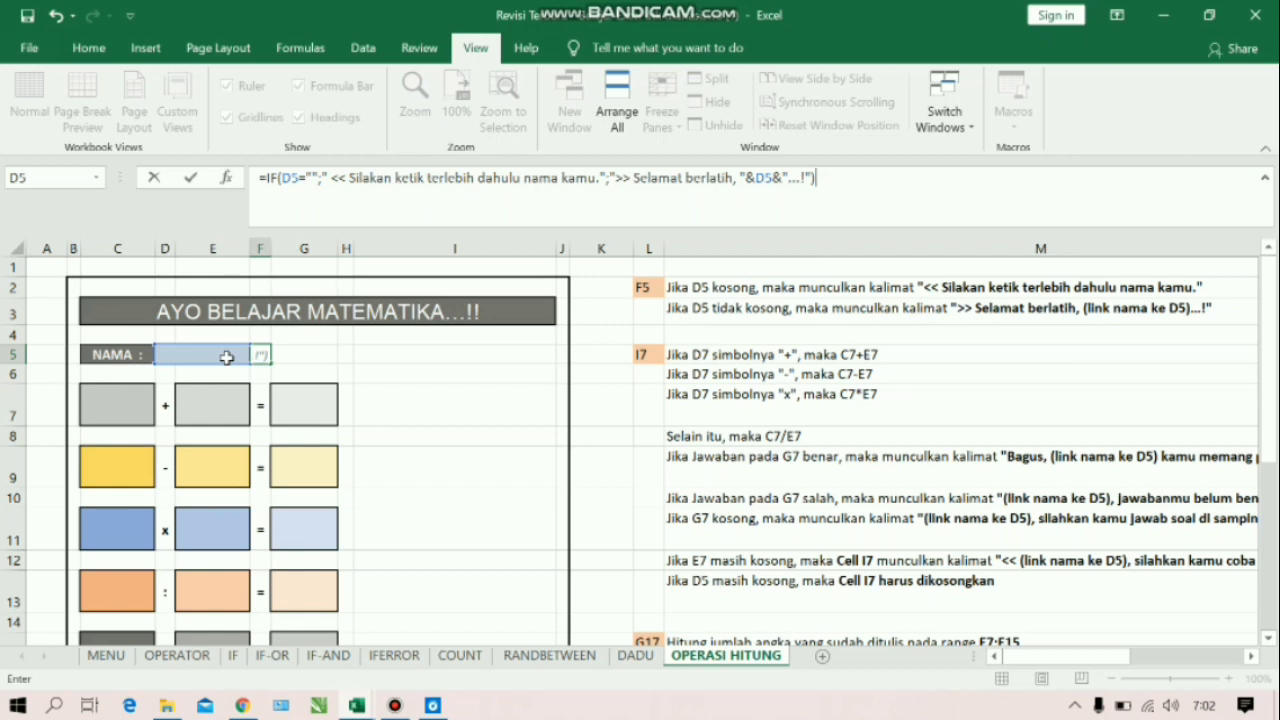
key("Return")
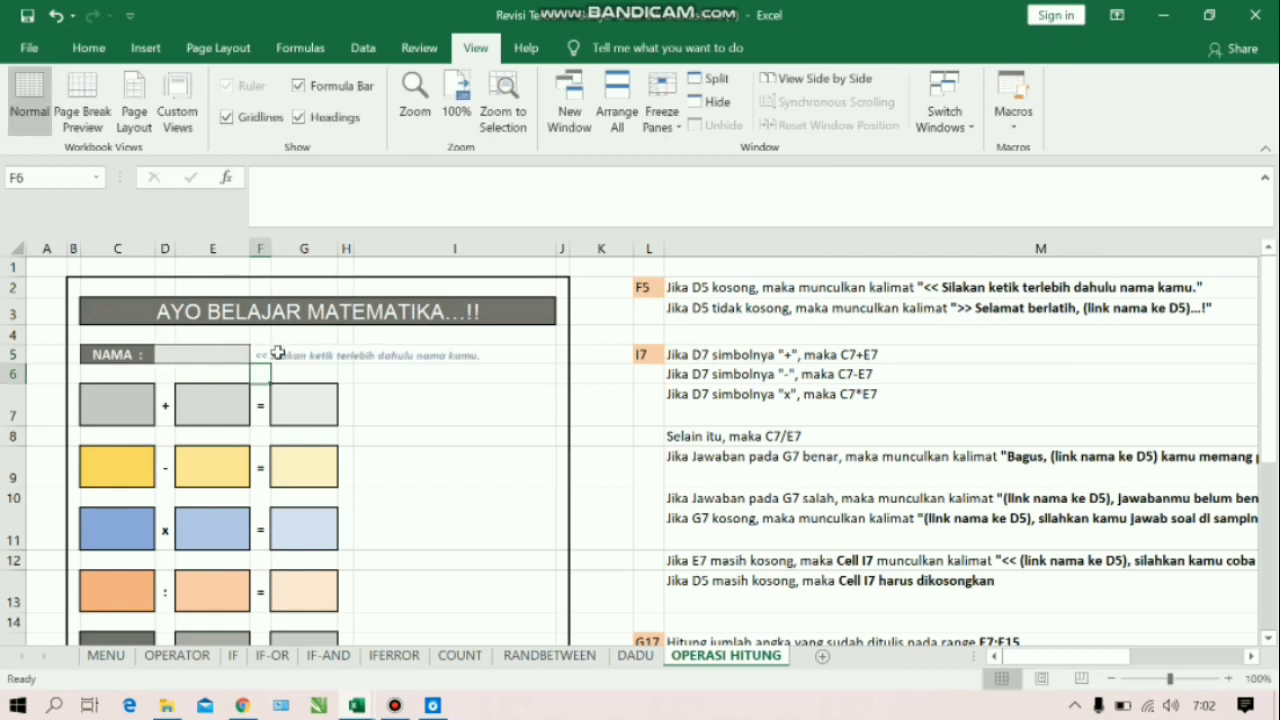
Enter a student's first name in the name cell D5 to test the greeting formula
left_click(261, 356)
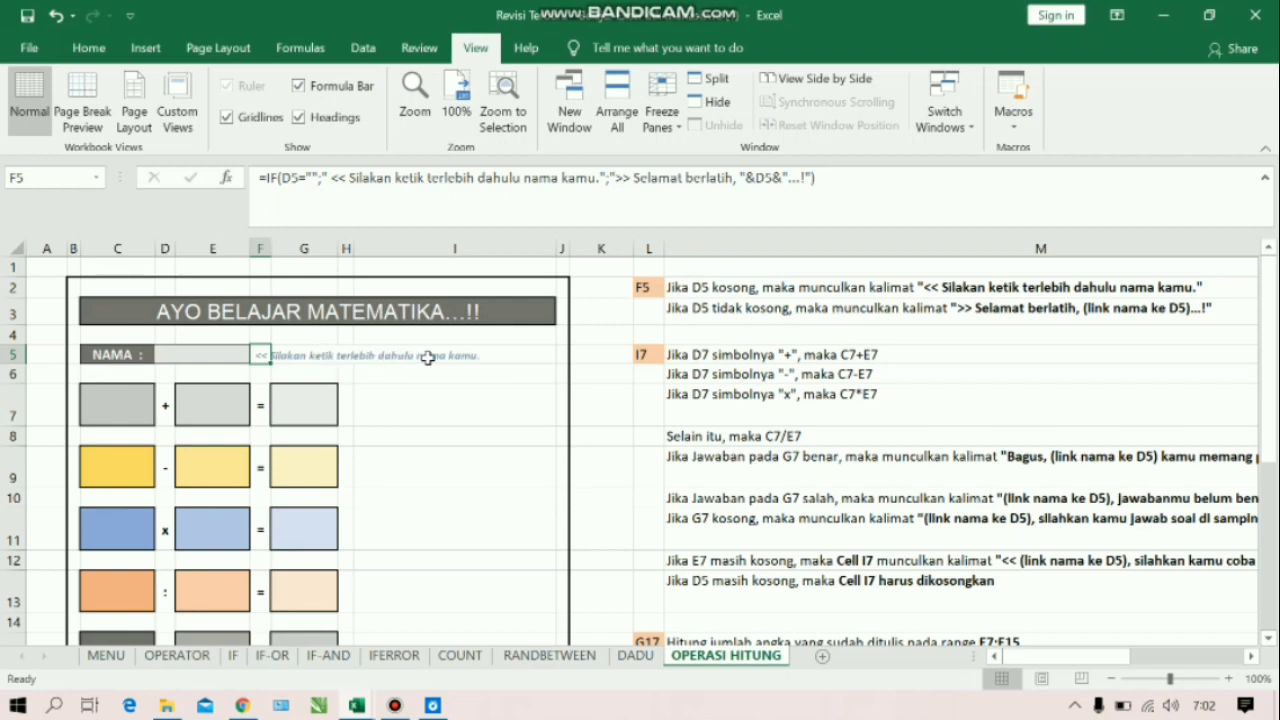
left_click(199, 353)
type("Anis")
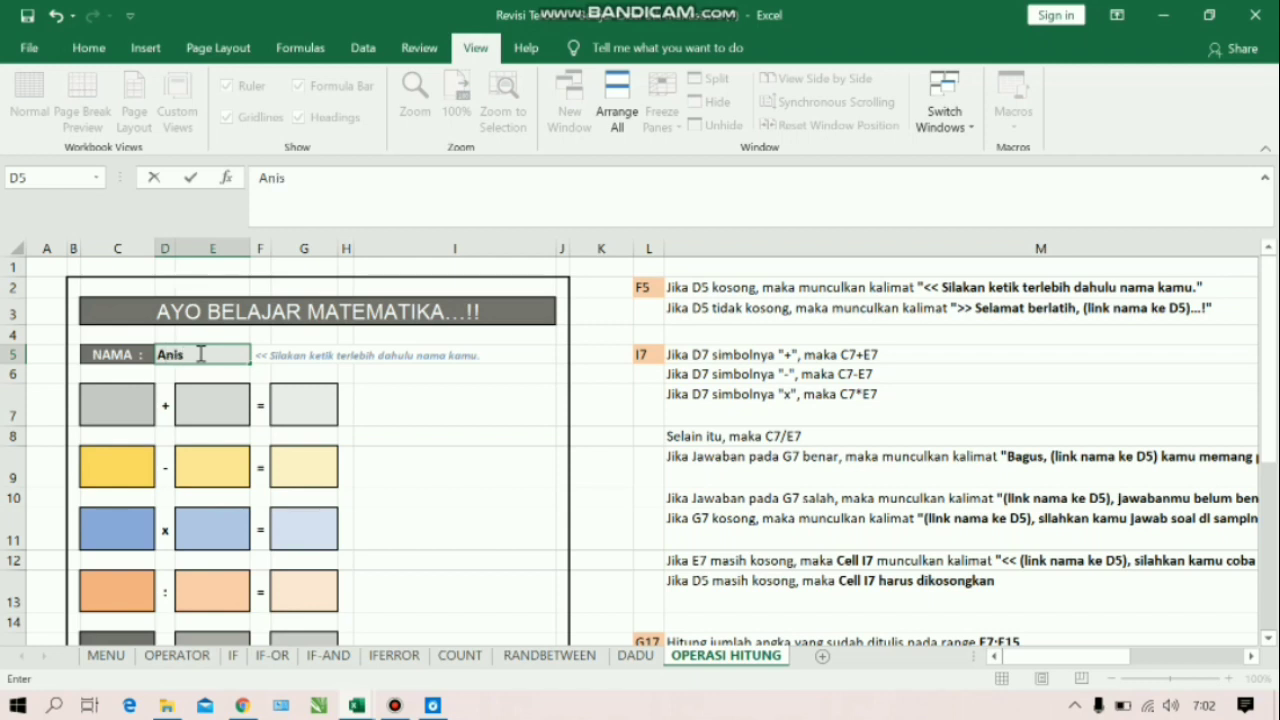
type("a")
key("Return")
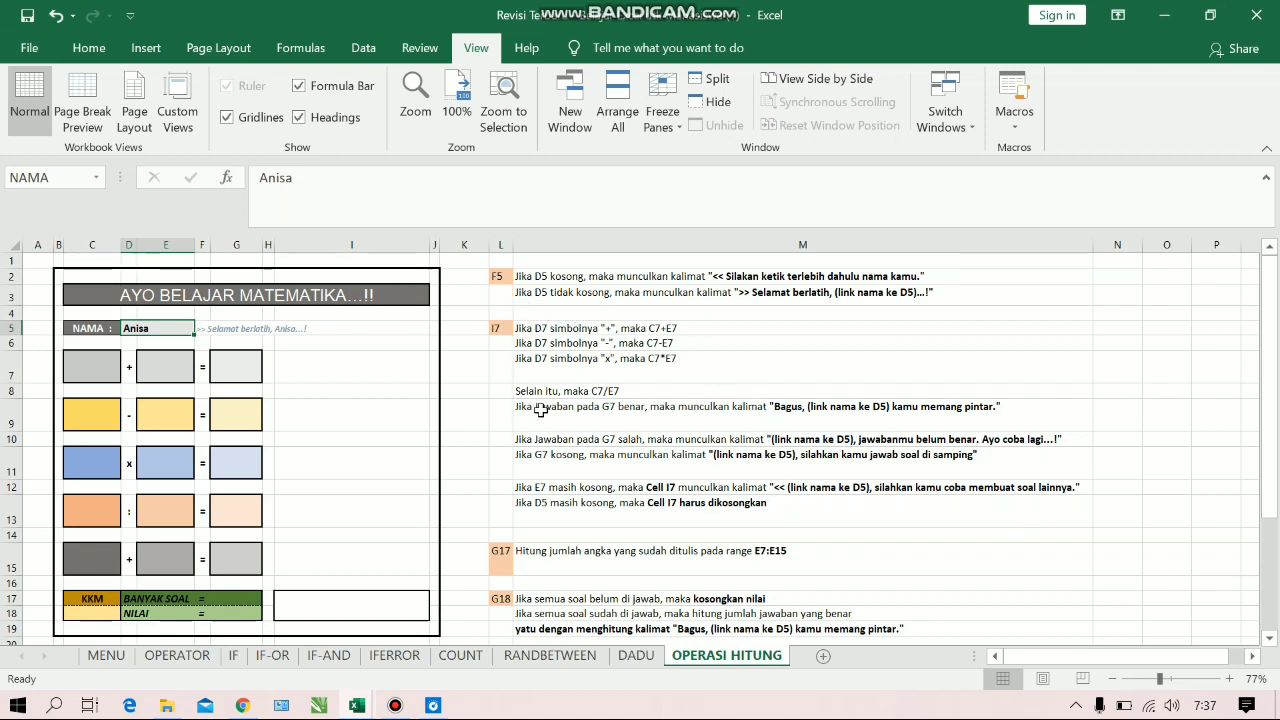
right_click(391, 367)
key("Escape")
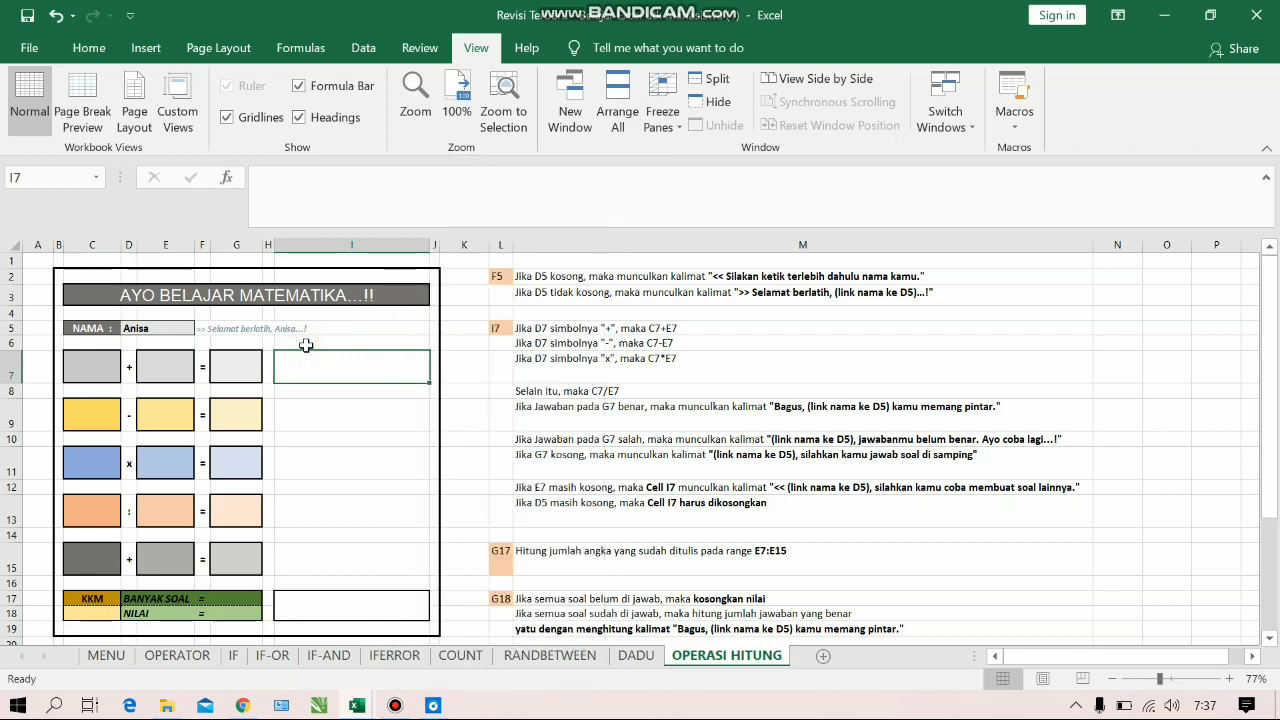
left_click(164, 328)
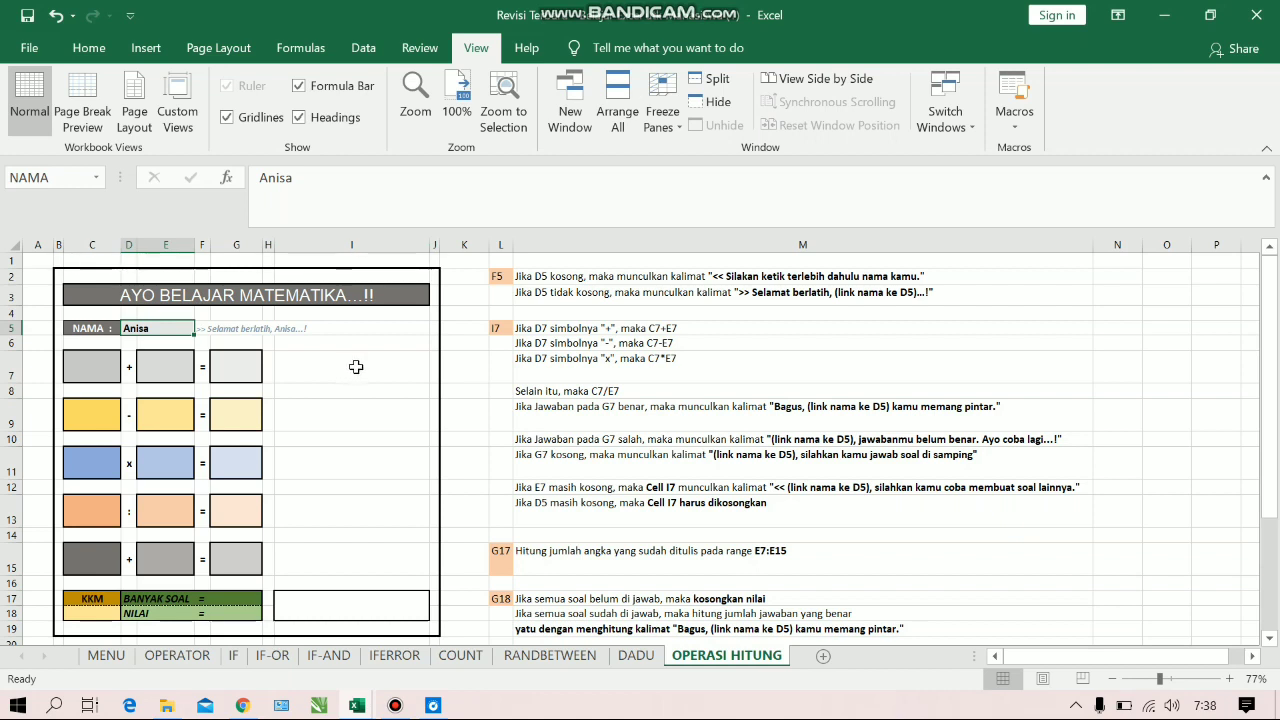
Start an IF formula in cell I7 that returns " " when the NAMA cell is empty
left_click(355, 367)
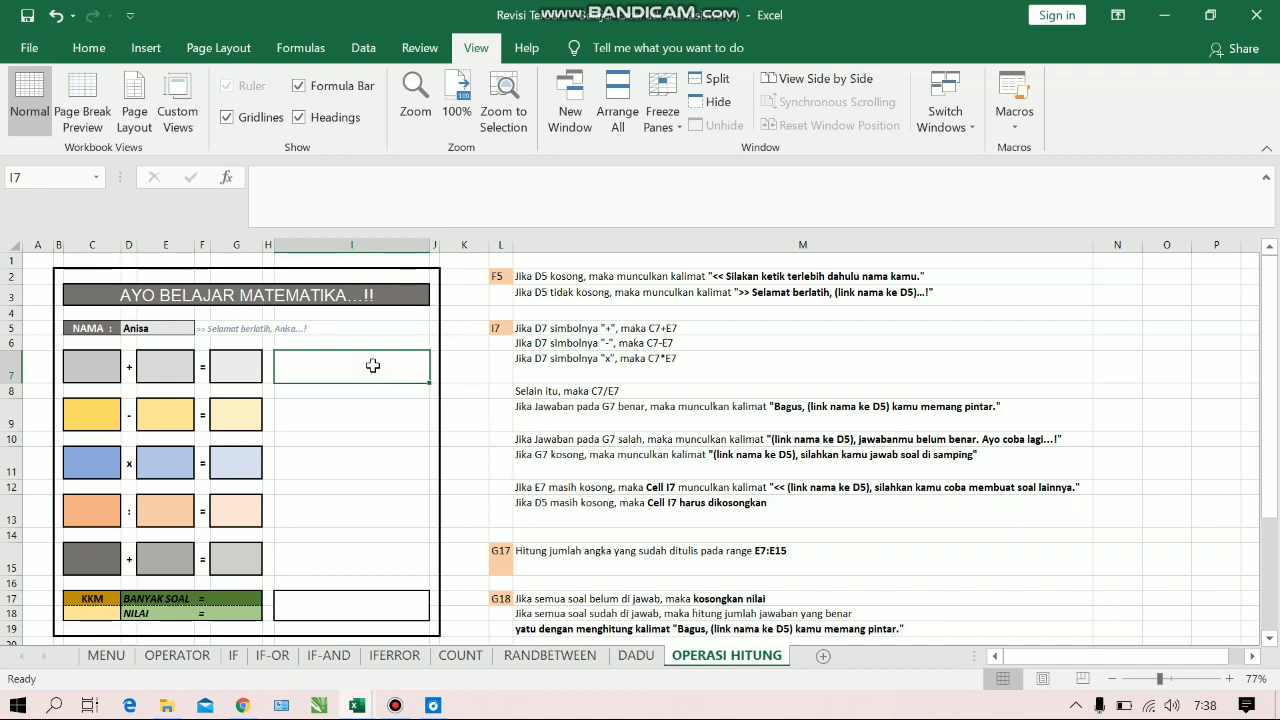
left_click(321, 196)
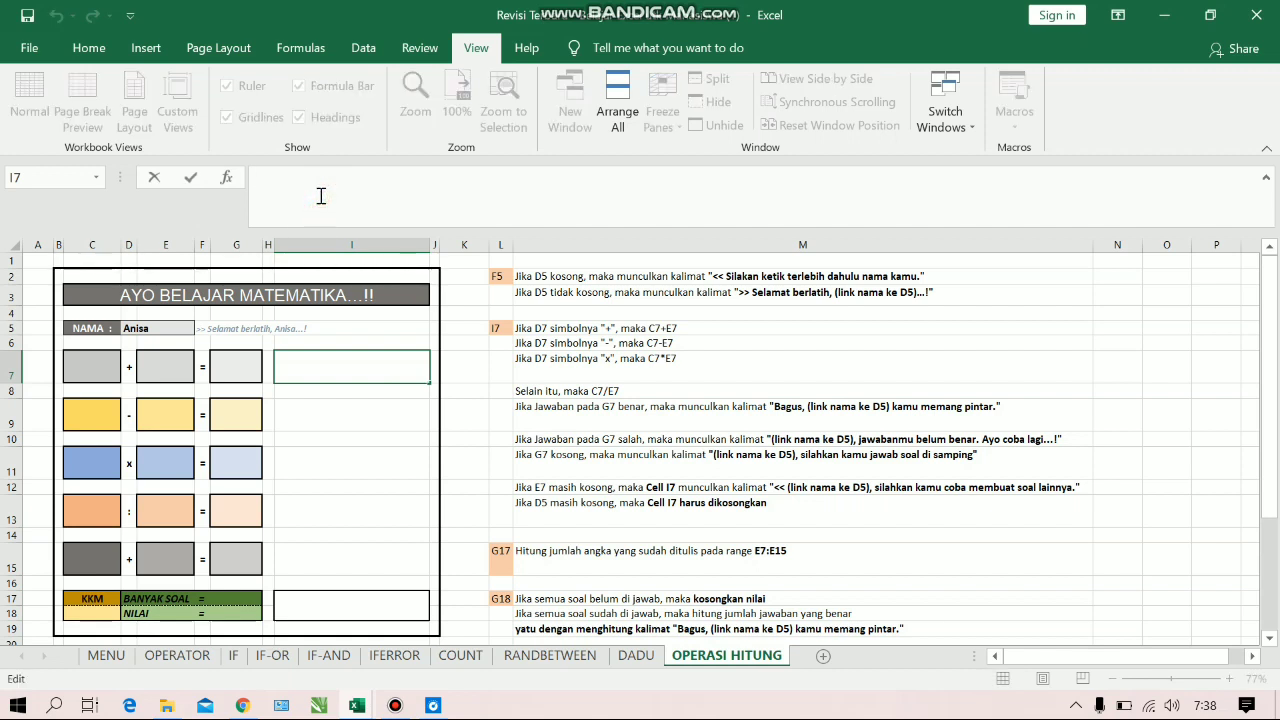
type("=IF(")
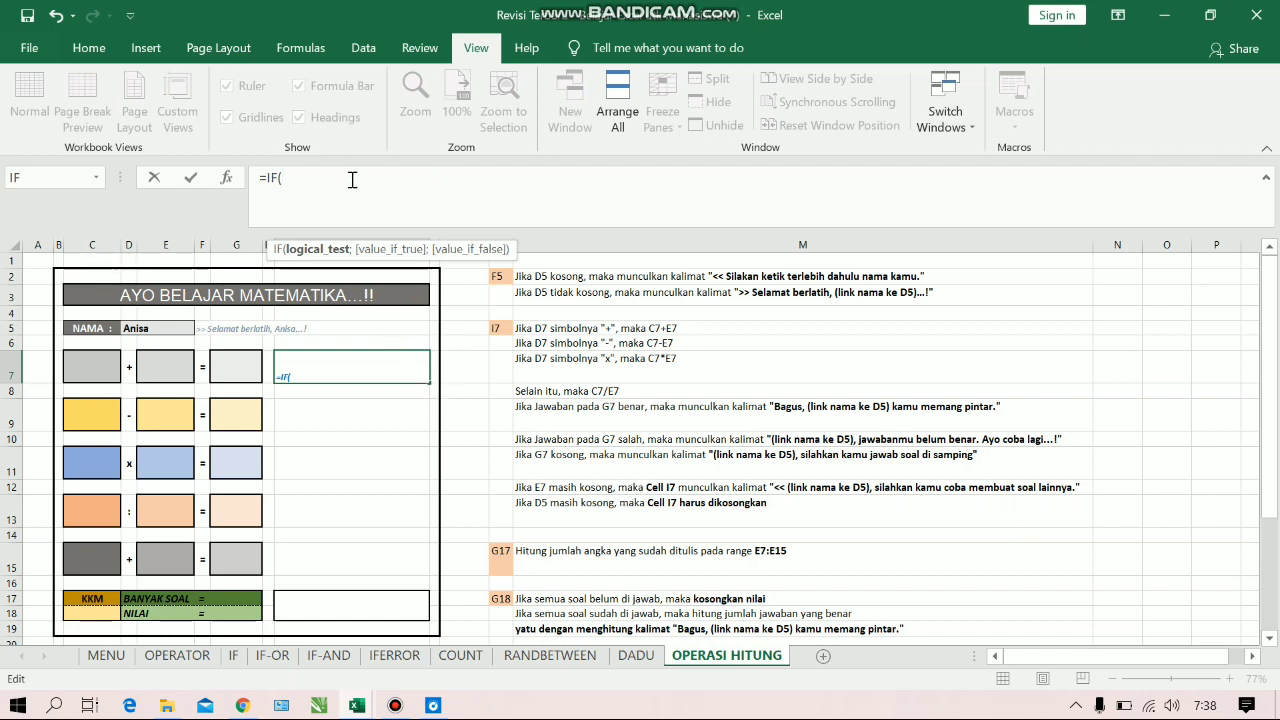
left_click(149, 329)
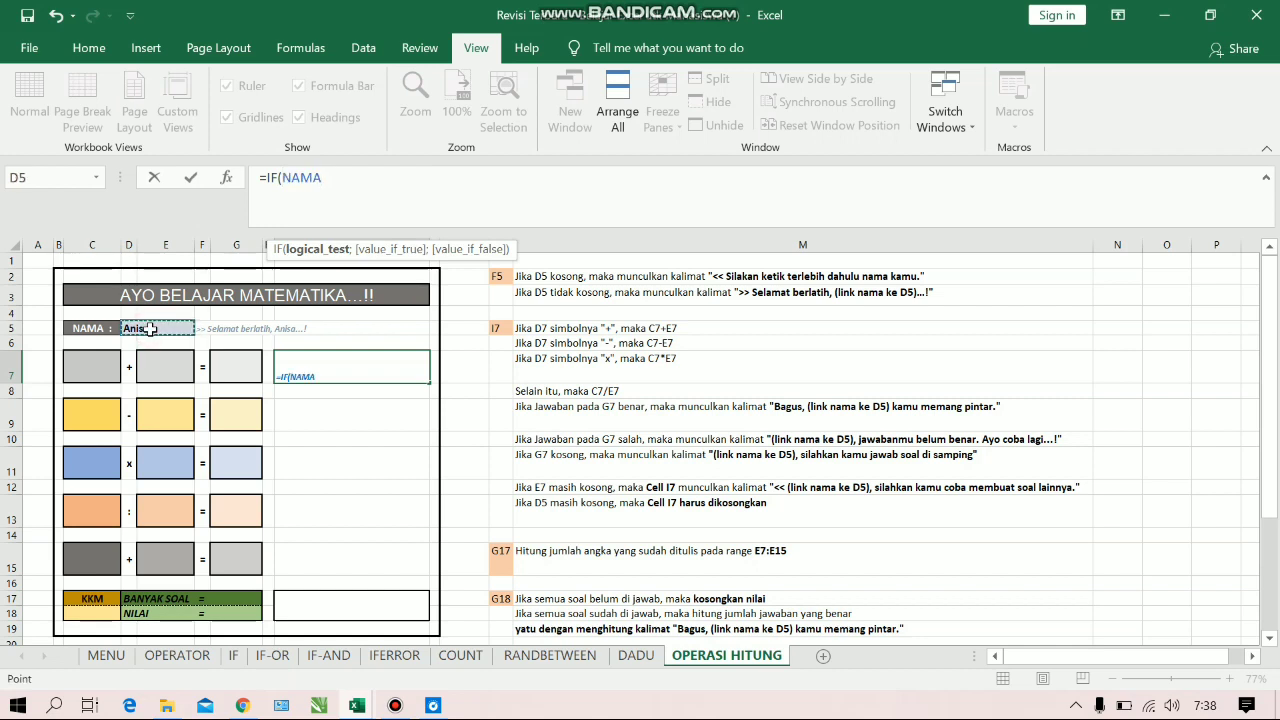
type("=\"\"")
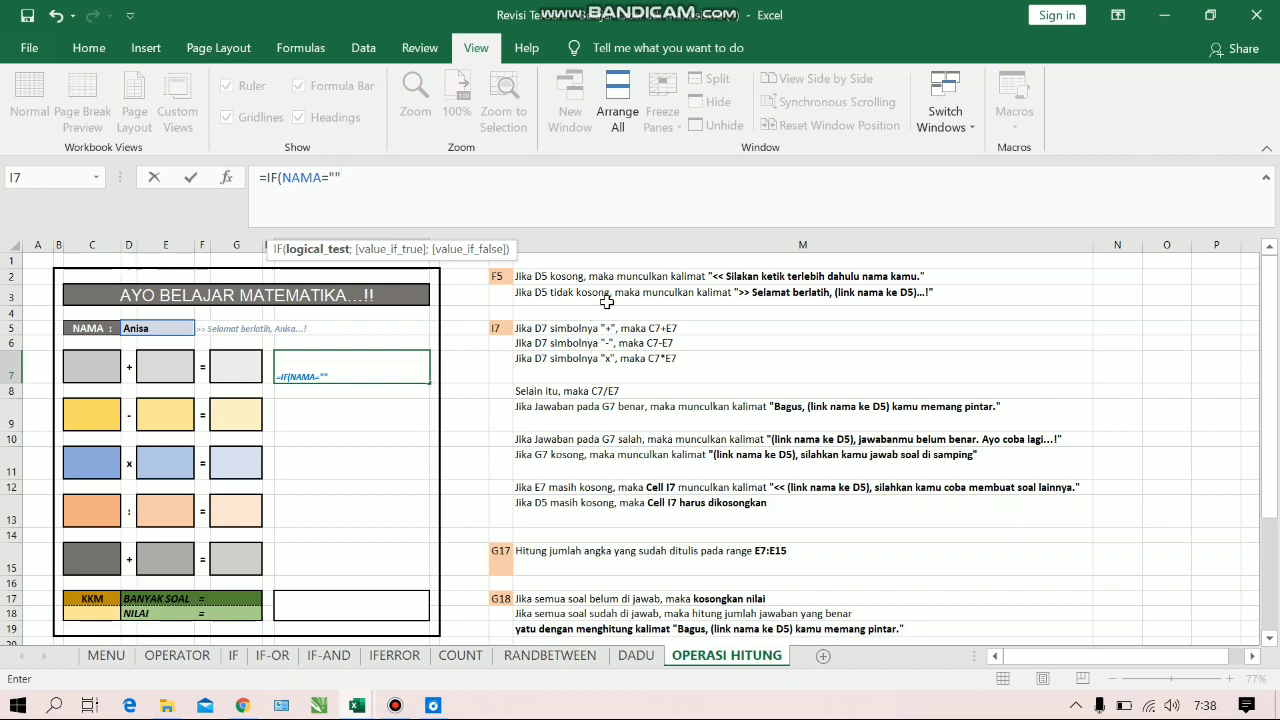
type(";")
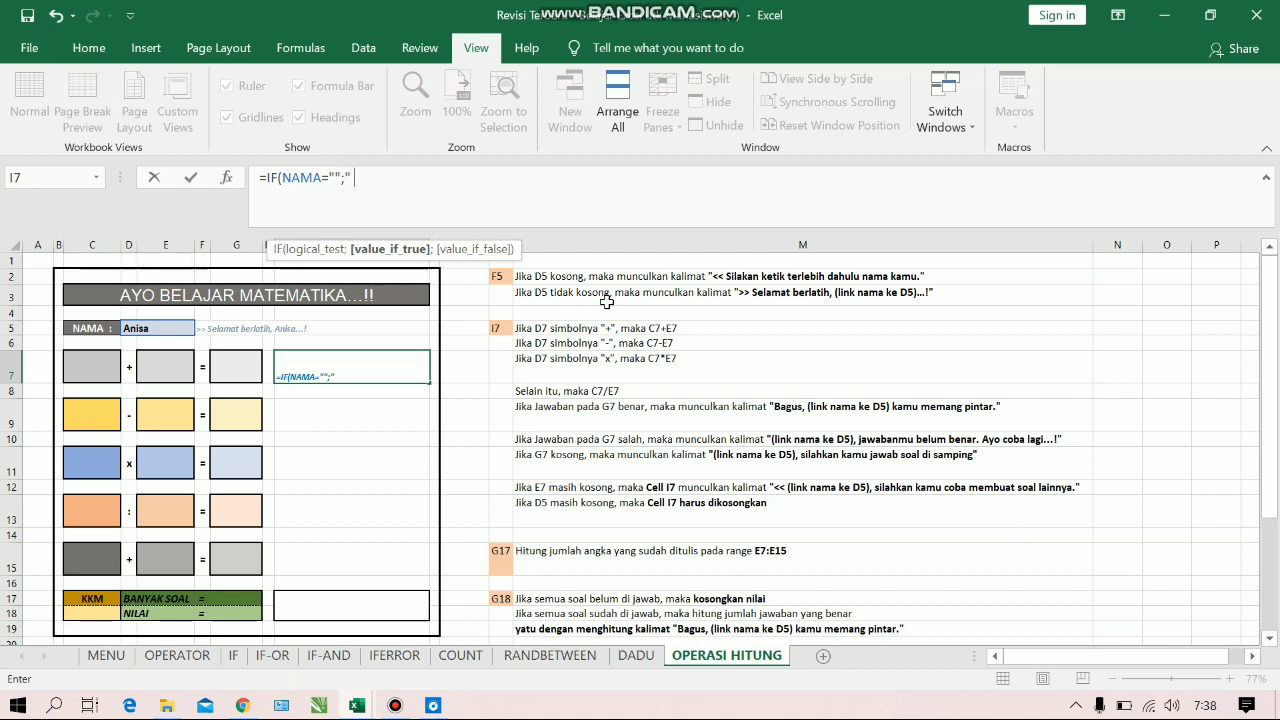
type("\" \";")
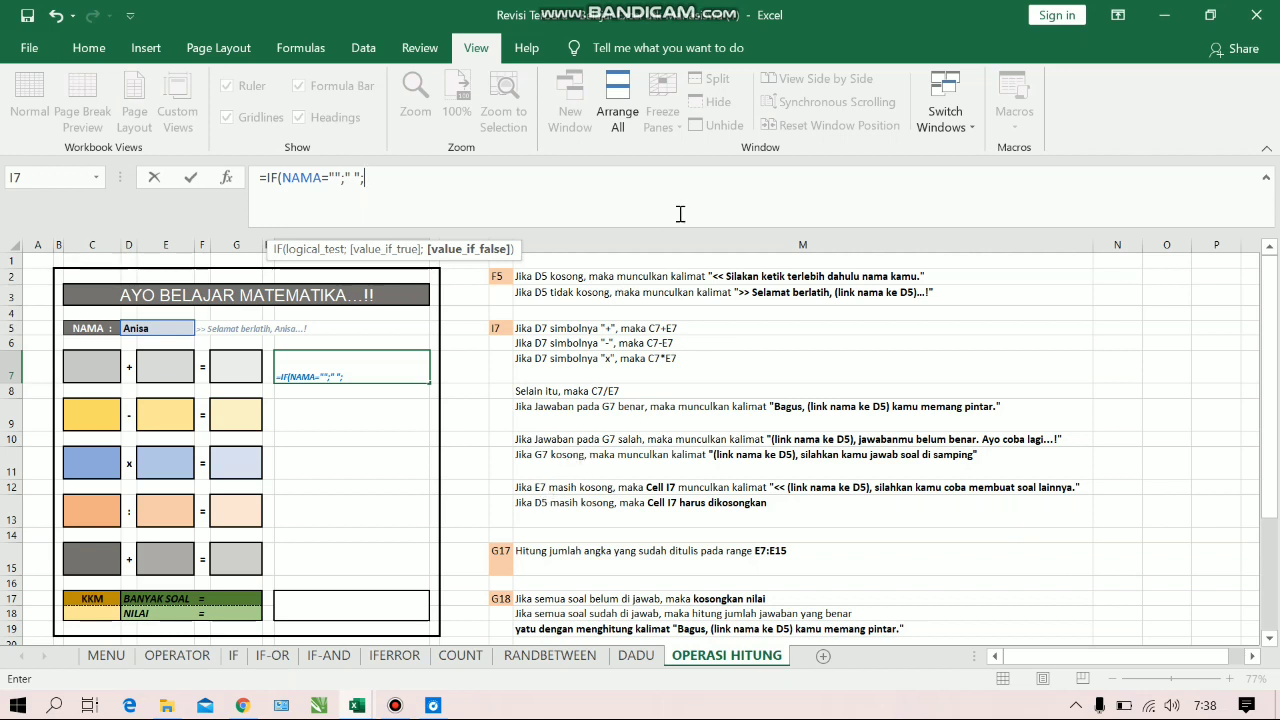
Nest a second IF as the false value, testing whether cell E7 is empty (E7="")
type("IF(")
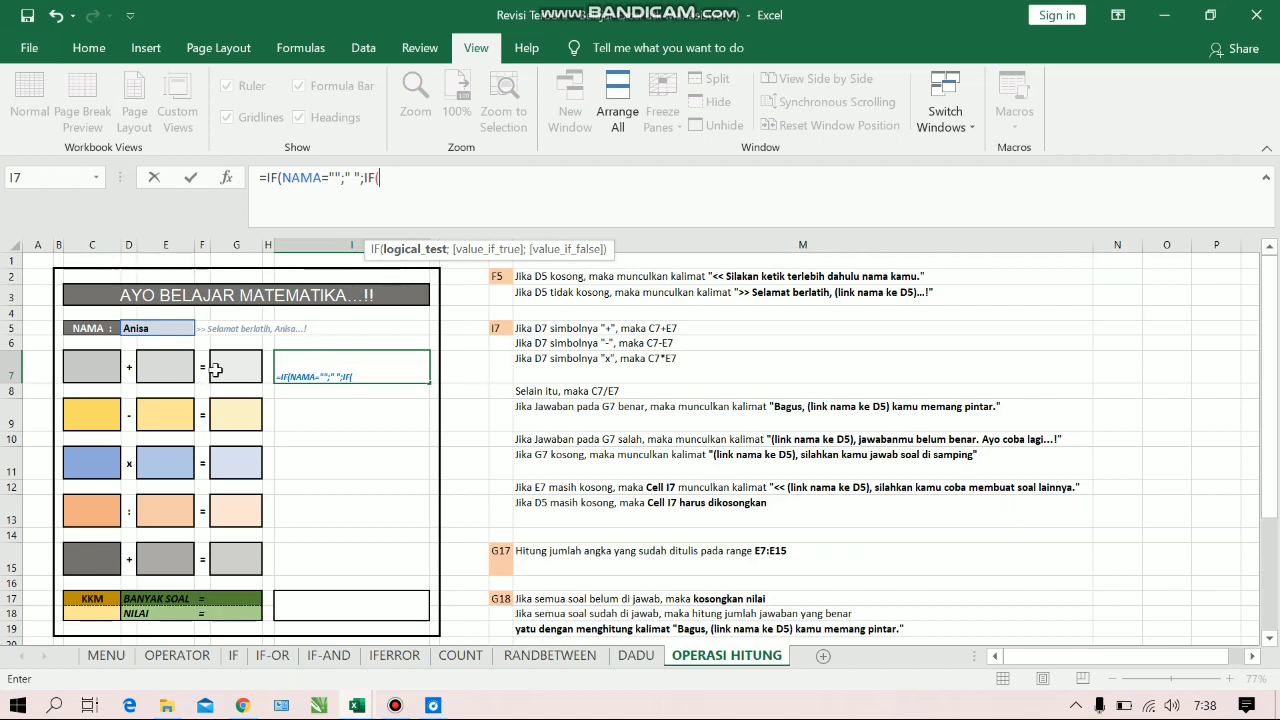
left_click(184, 374)
type("=")
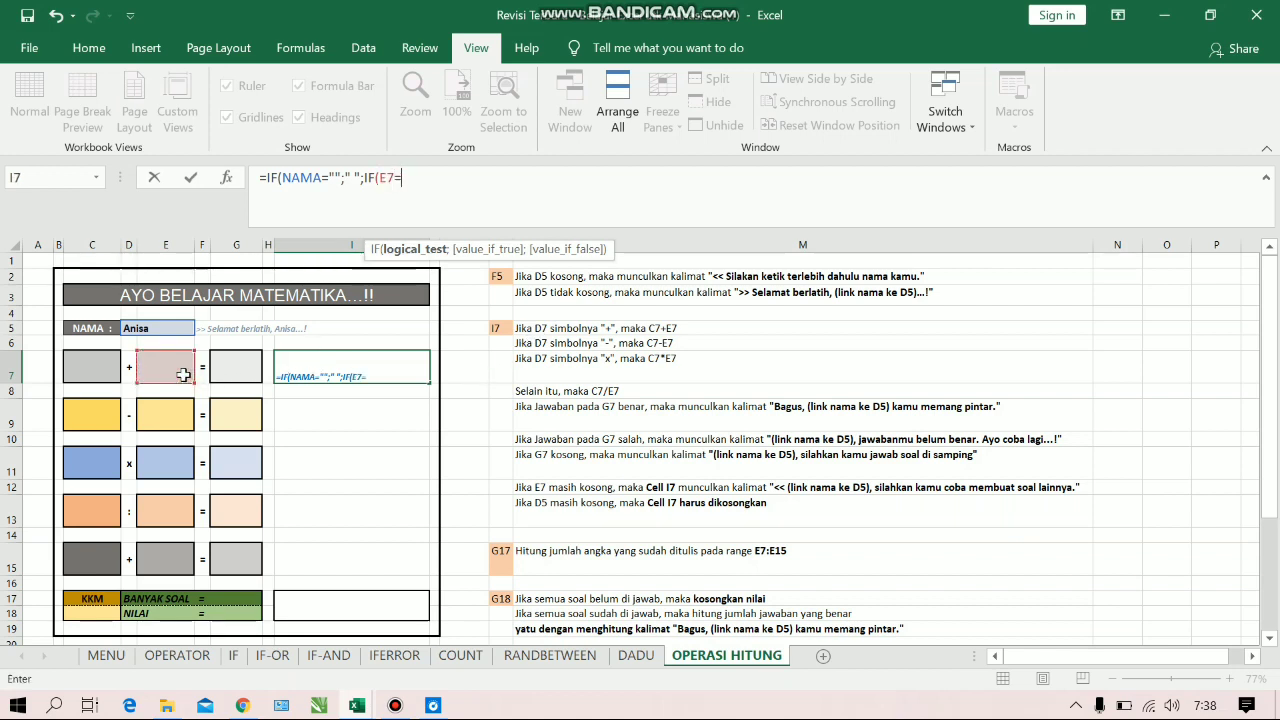
type("\"\";\"<")
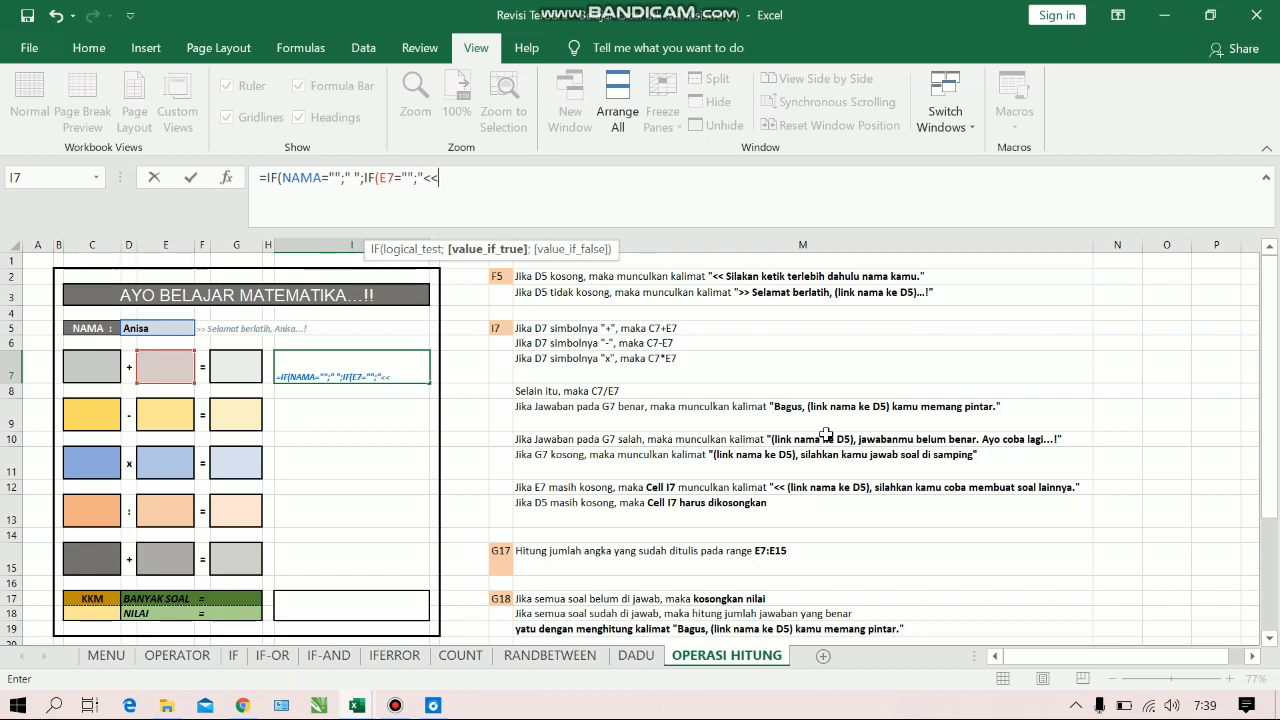
Set the nested IF's true value to "<<"&NAMA&", silahkan kamu coba membuat soal lainnya."
type("<")
type("&")
left_click(186, 328)
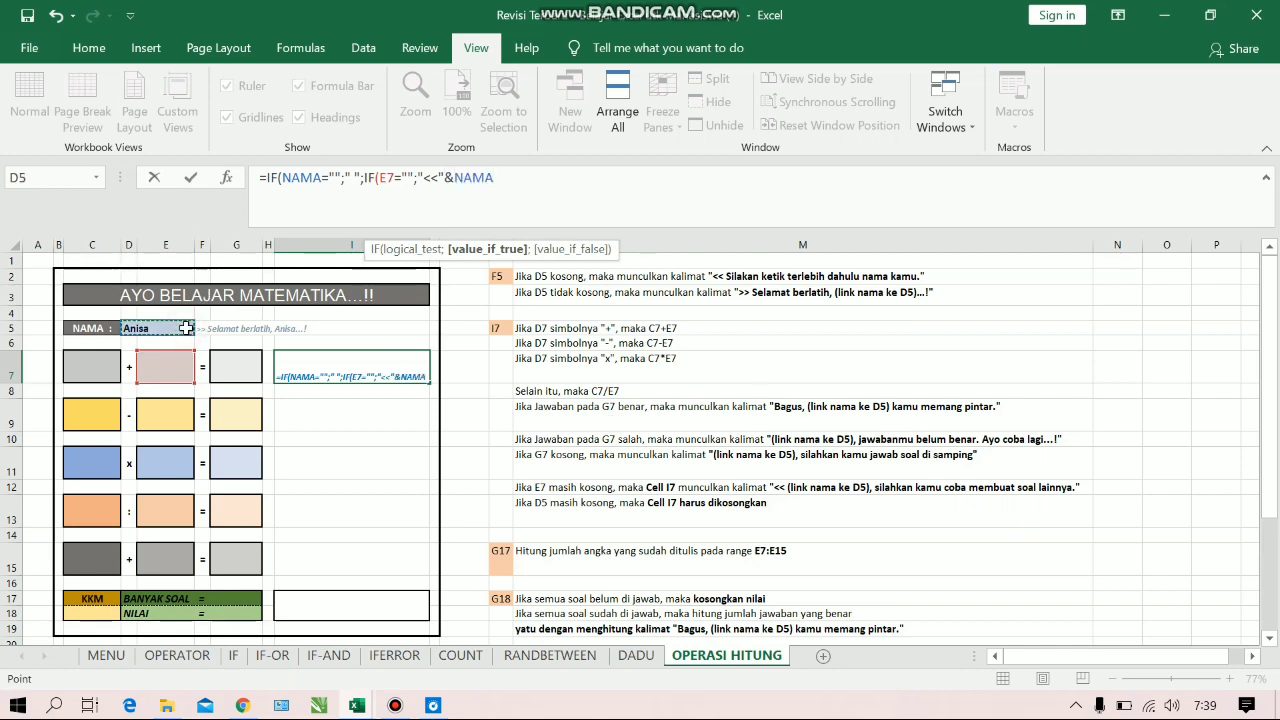
type("&")
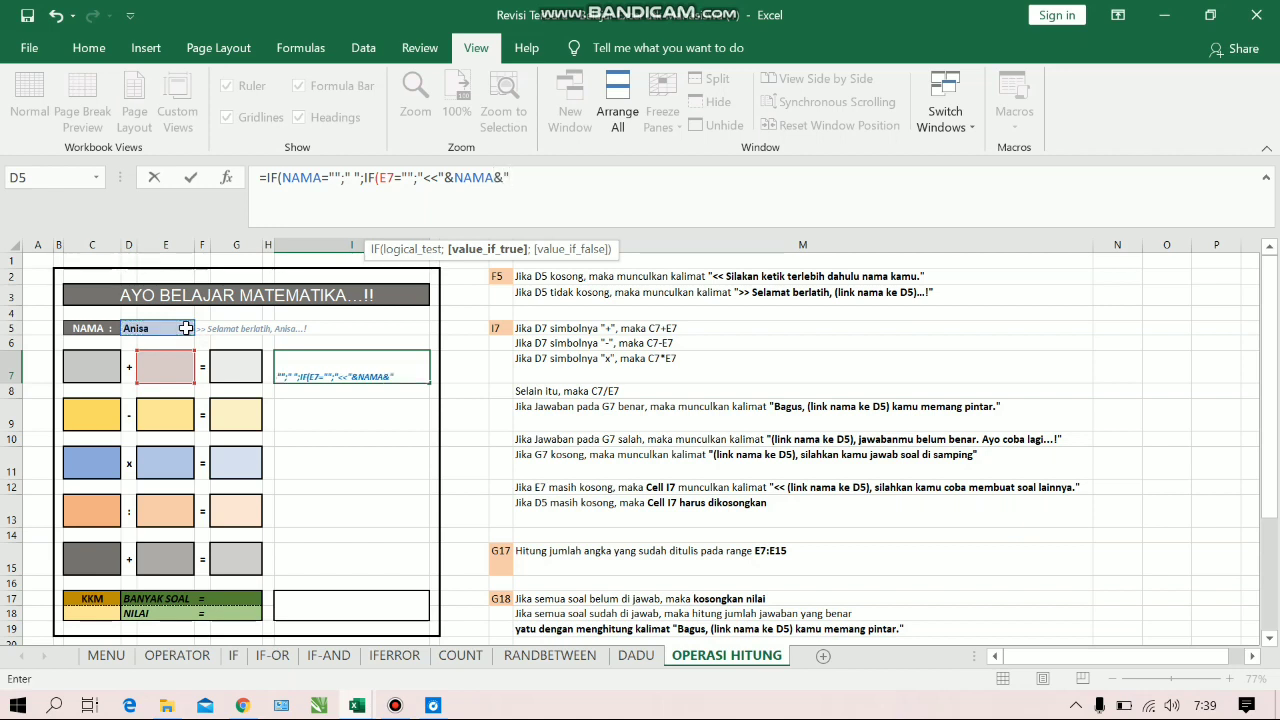
type("\", silahkan kamu ")
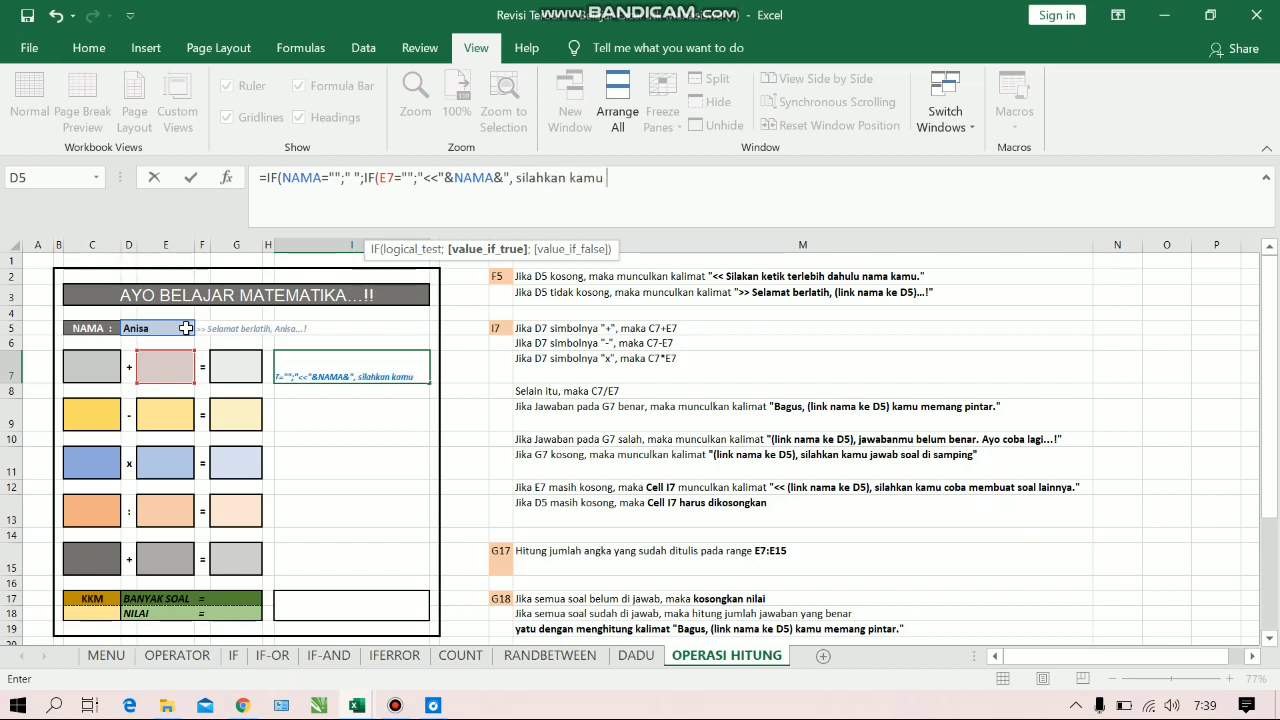
type("coba m")
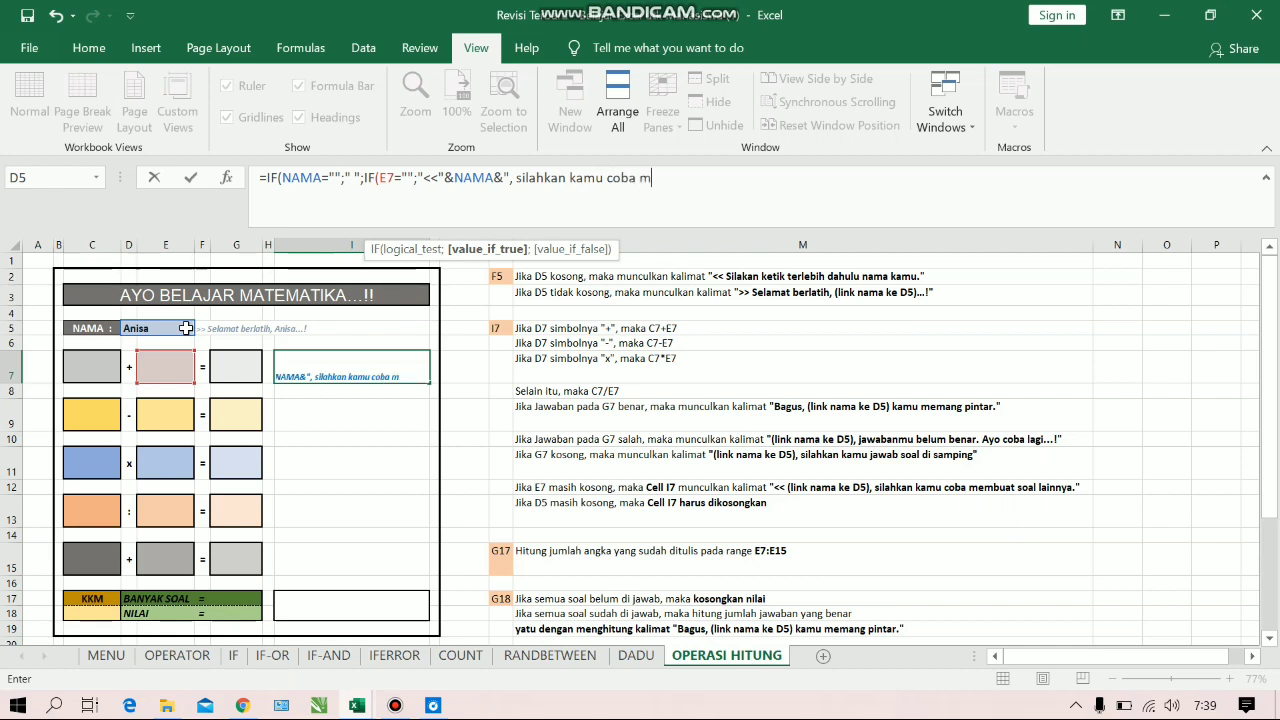
type("embuat ")
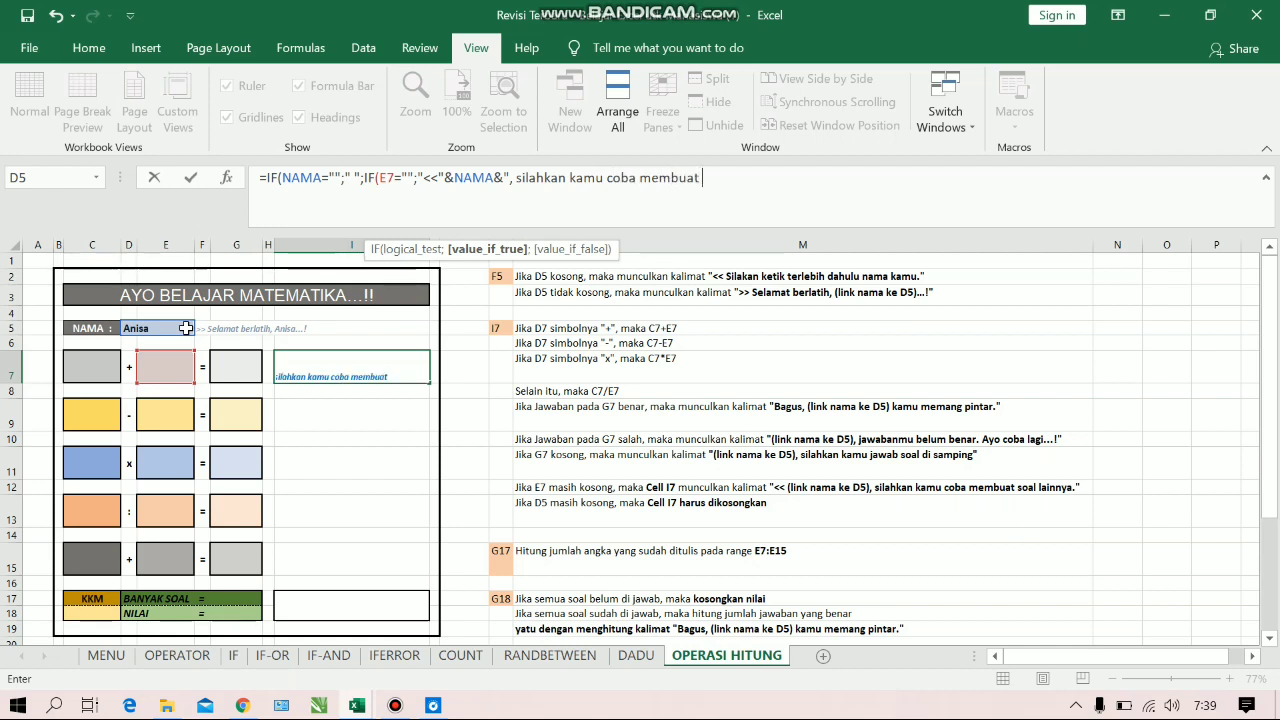
type("soal lainnya.")
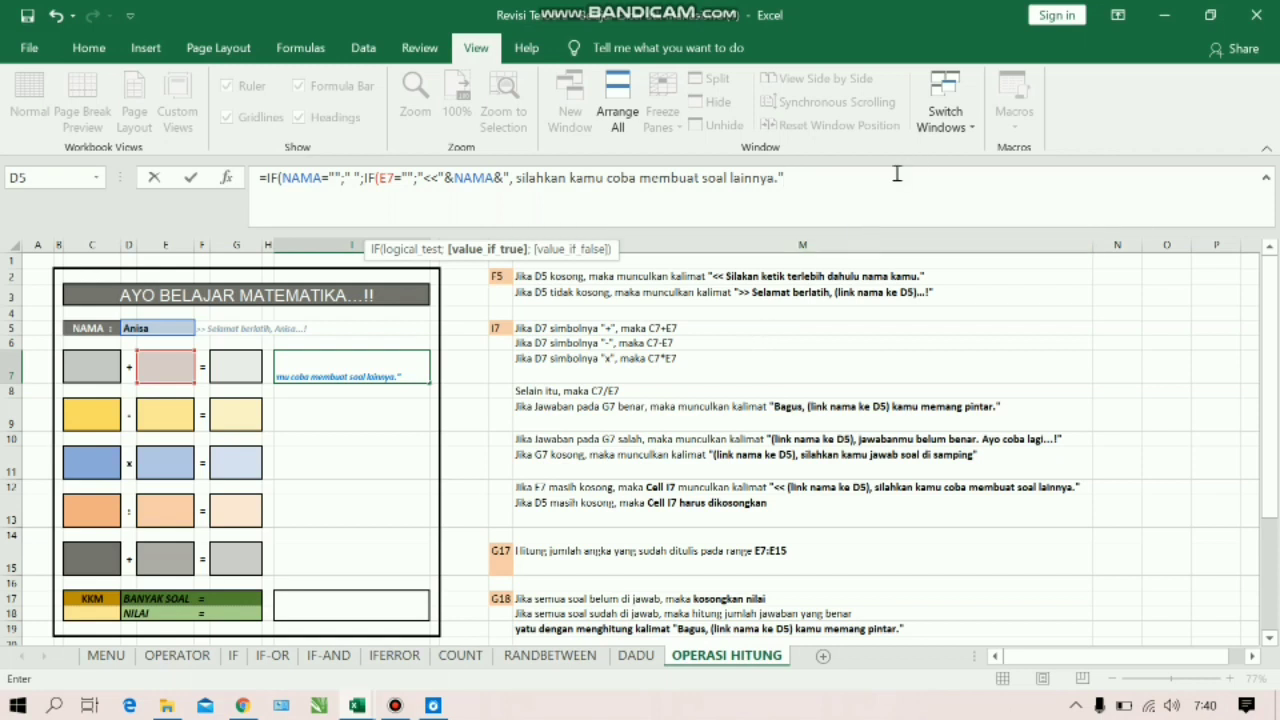
Nest a third IF as the false value in I7's formula, testing whether cell G7 is empty (G7="")
type(";IF(")
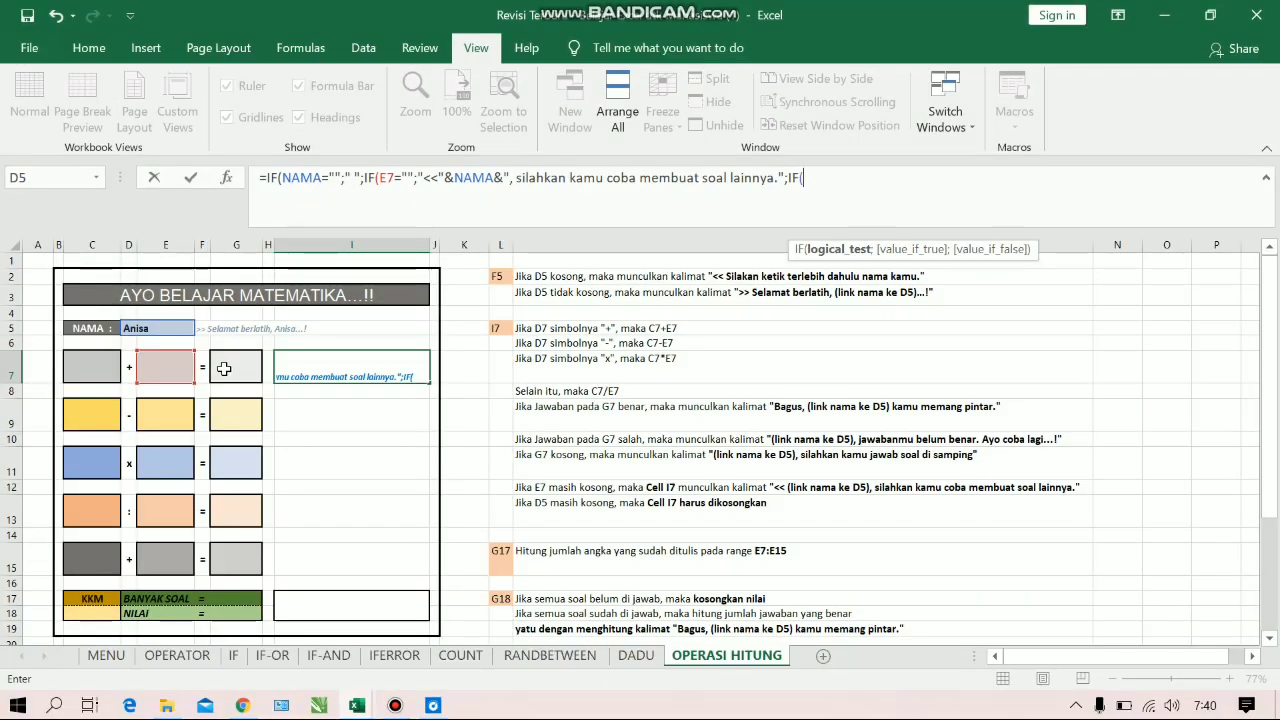
left_click(224, 369)
type("=")
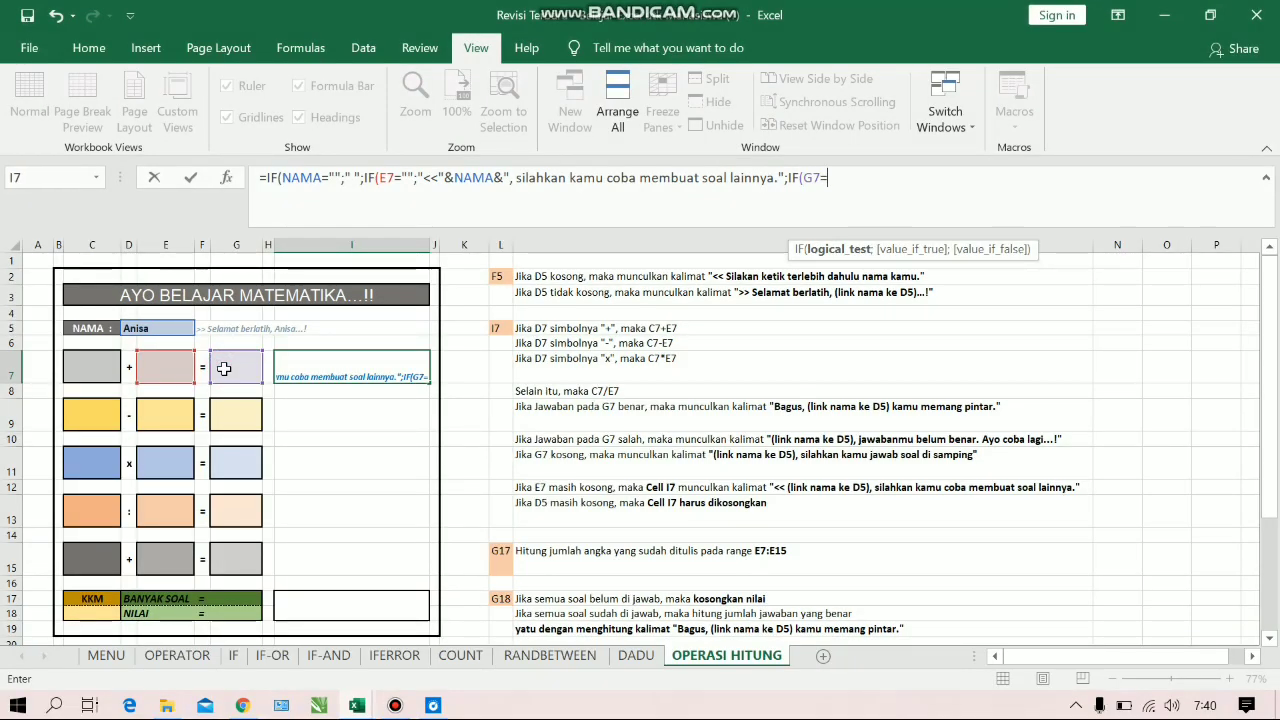
type("\"\"")
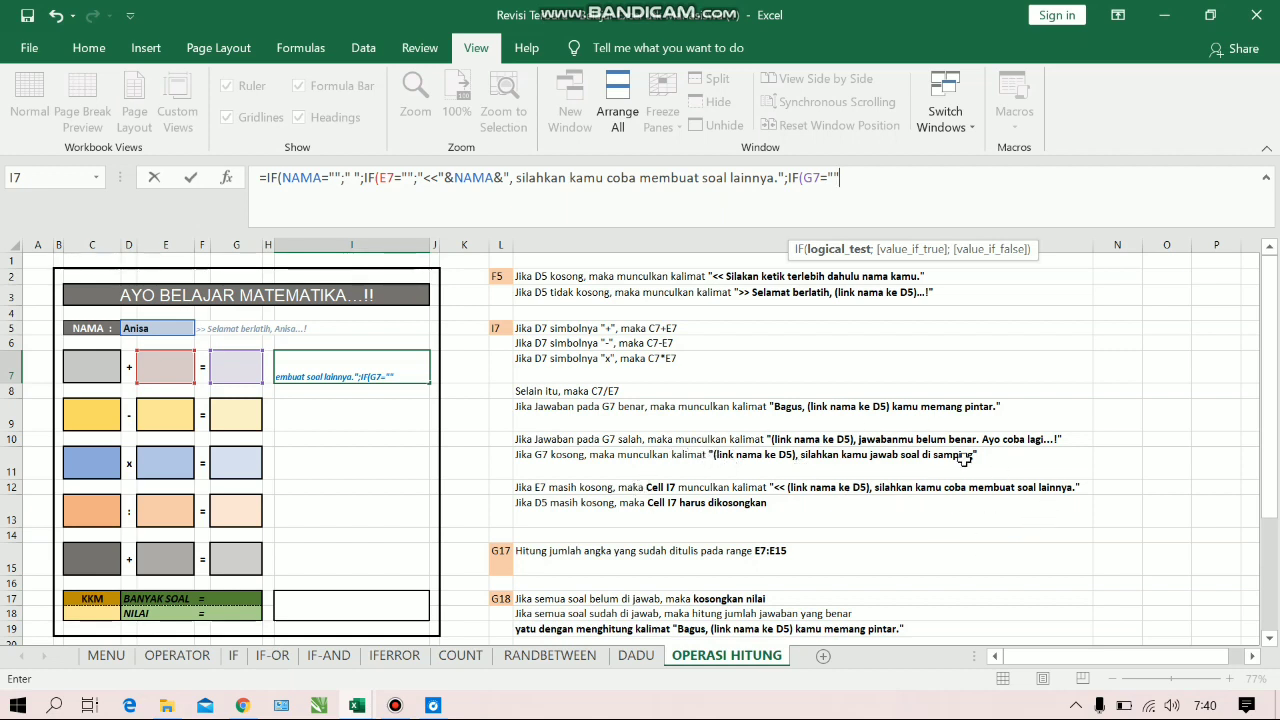
type(";")
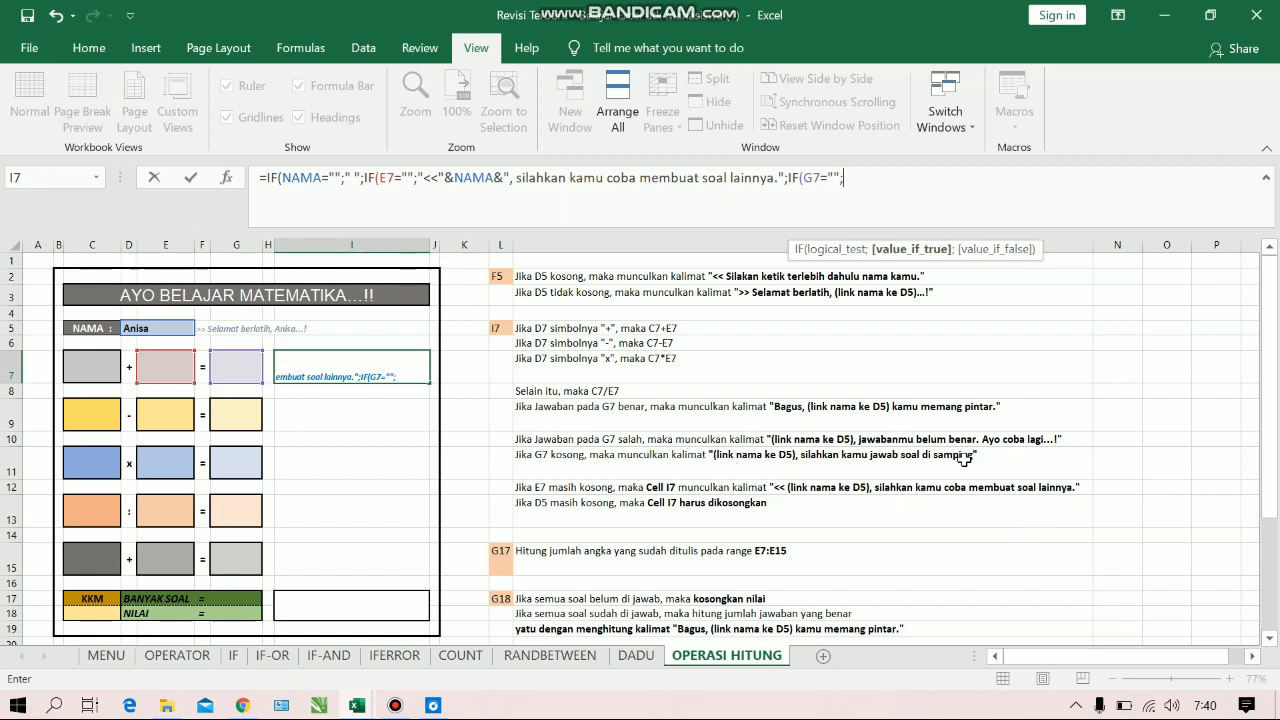
type("\"\"&")
Set the third IF's true value to ""&NAMA&", silahkan kamu jawab soal disamping"
left_click(178, 328)
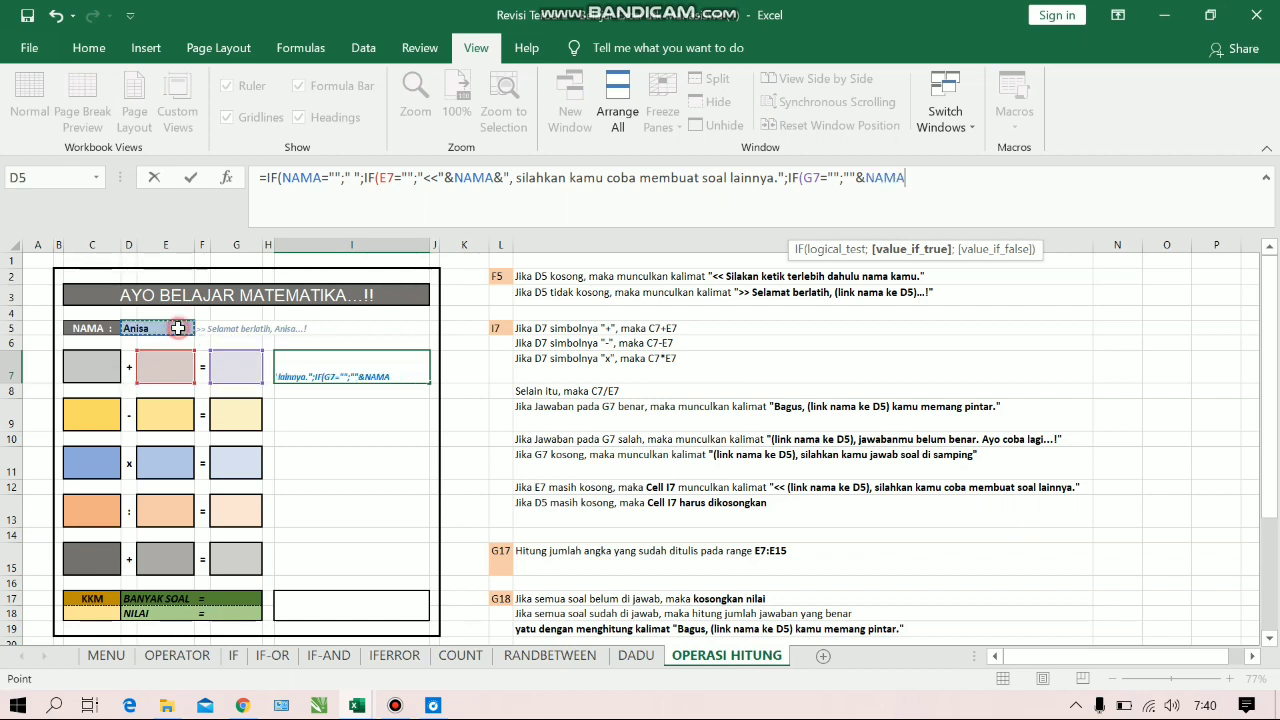
type("&\", silahkan")
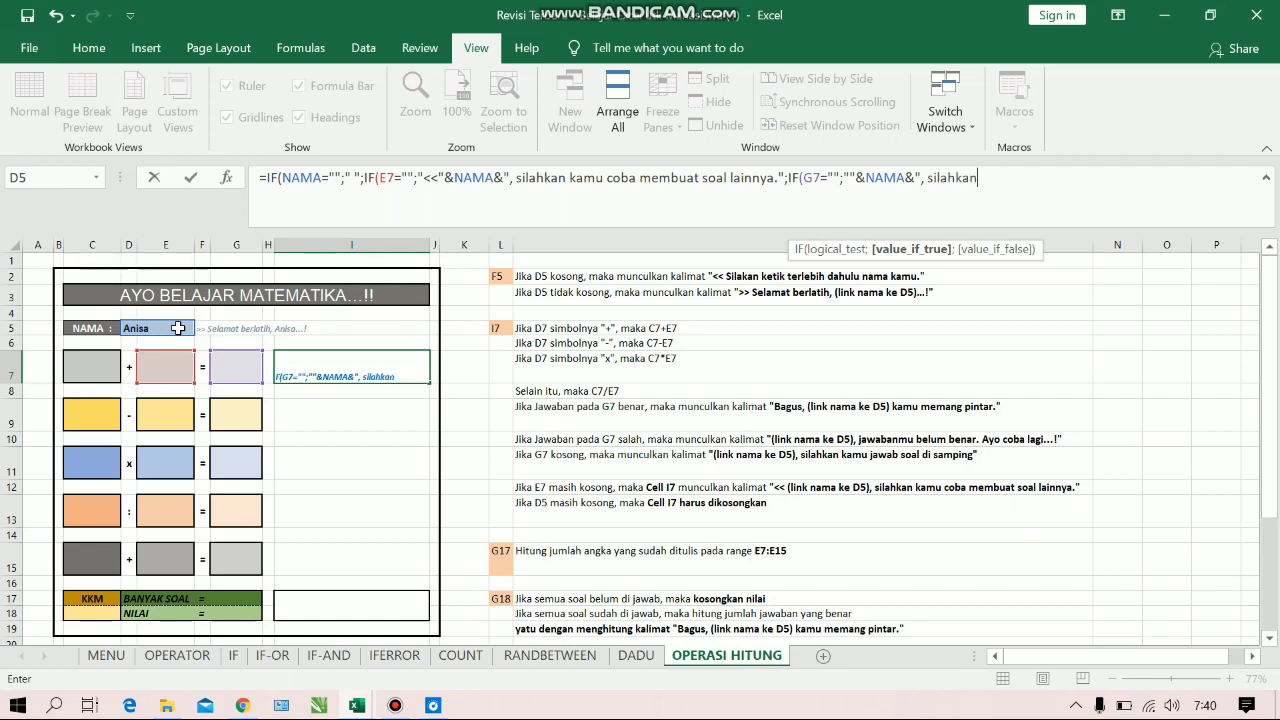
type(" kamu jawa")
type("b soal d")
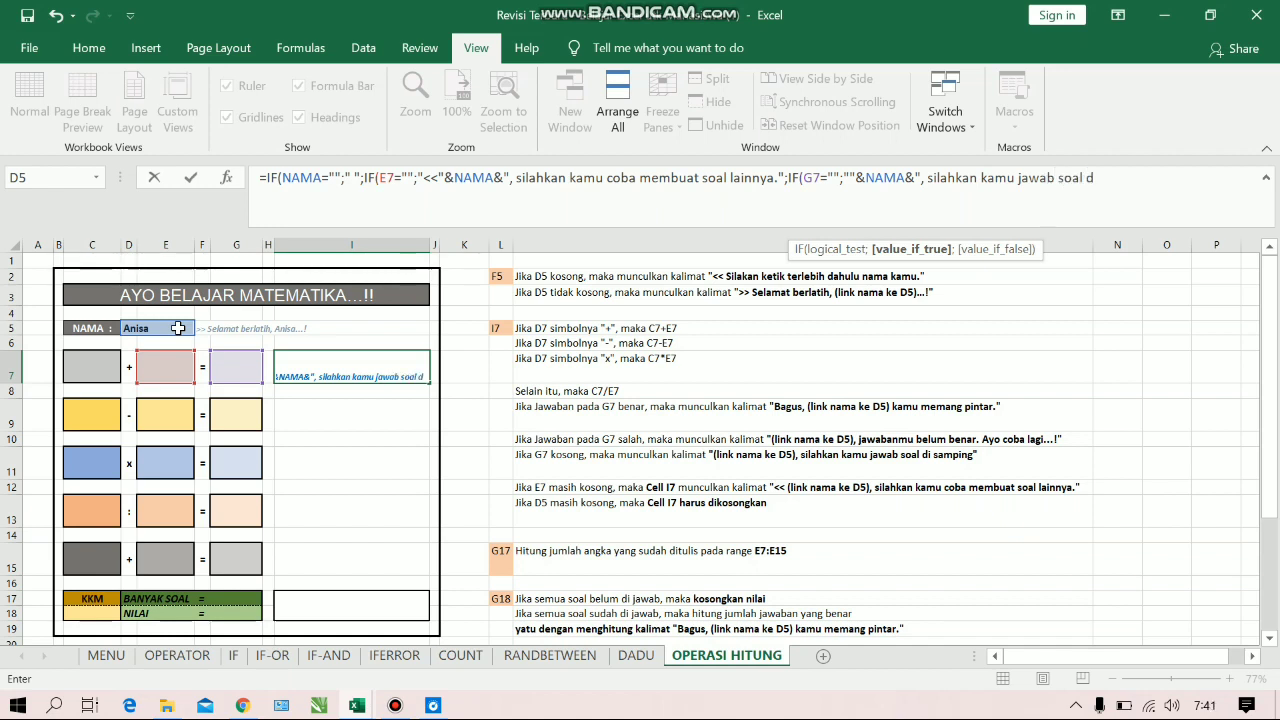
type("isamping\"")
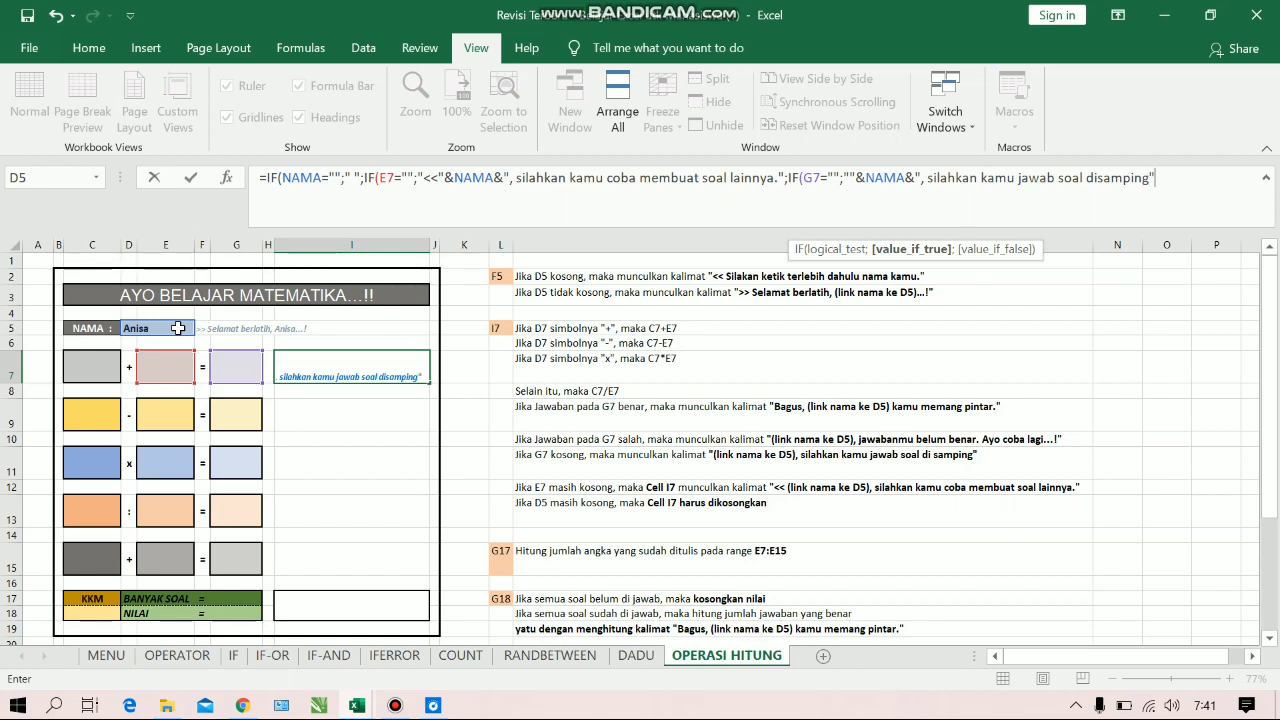
key("Return")
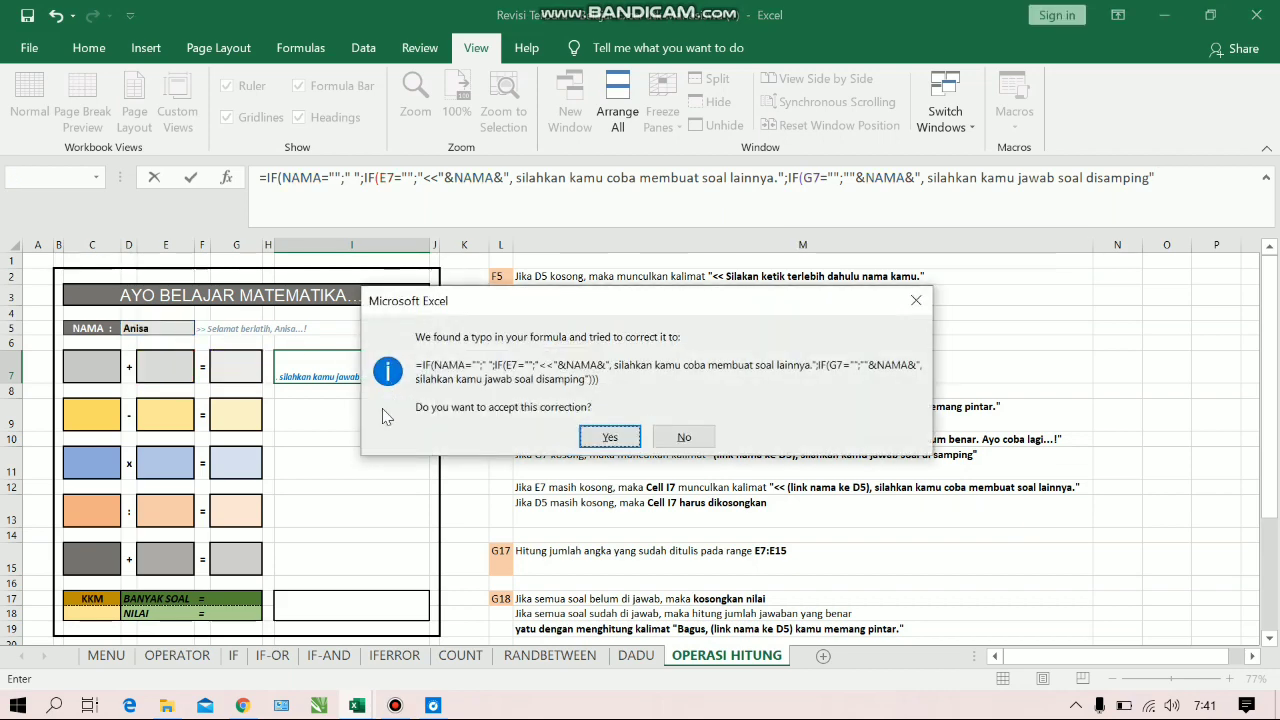
left_click(928, 305)
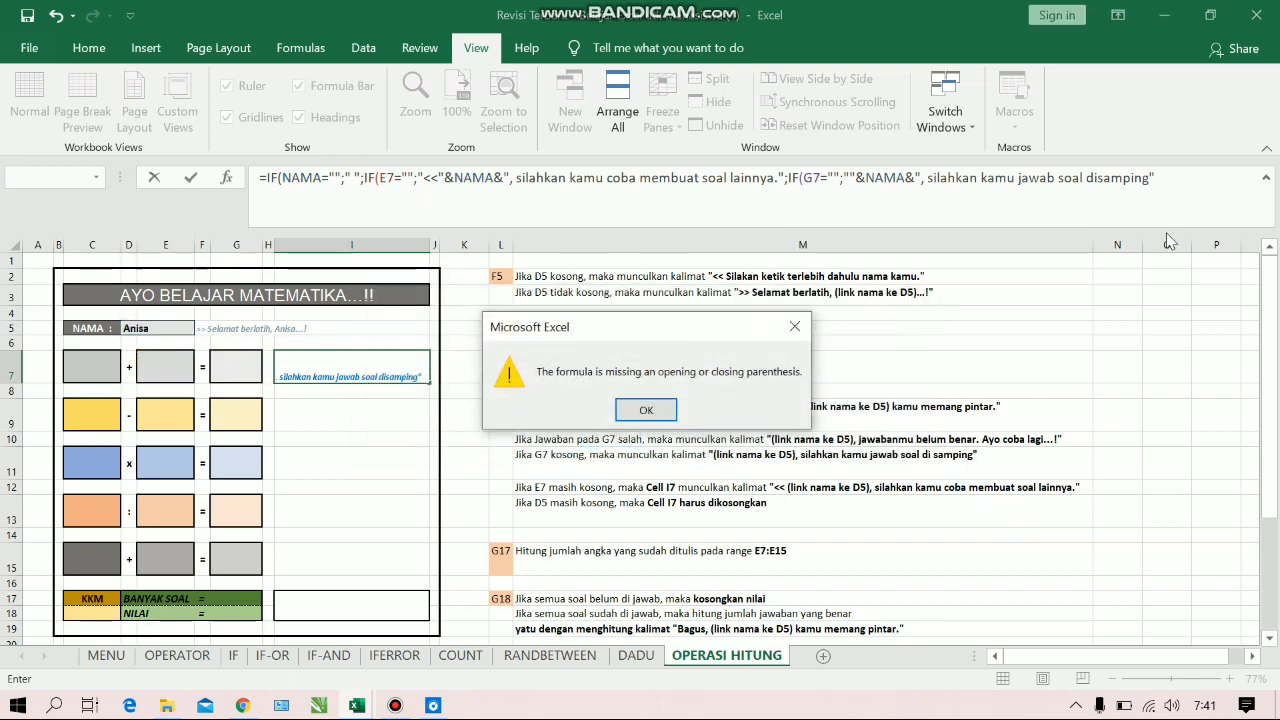
left_click(795, 327)
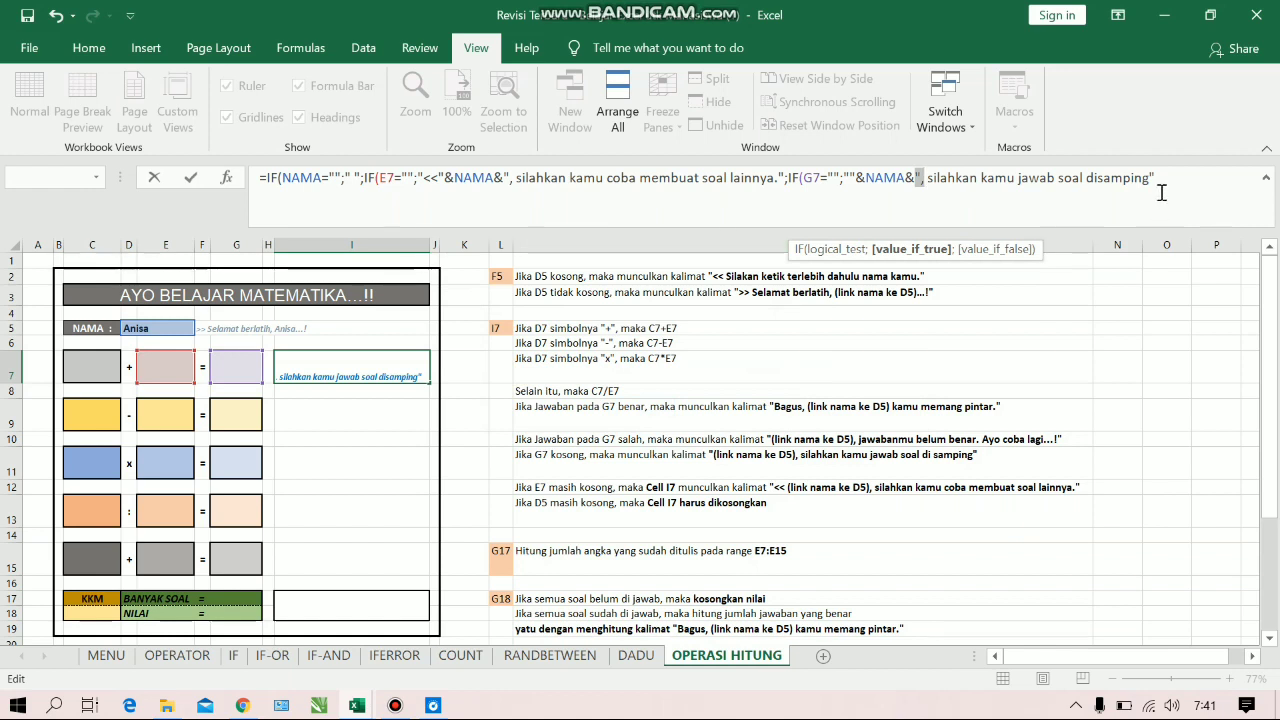
End the "disamping" message with a period and nest a fourth IF comparing G7 with the result of an inner IF
left_click(1151, 186)
left_click(1184, 177)
type(";IF(")
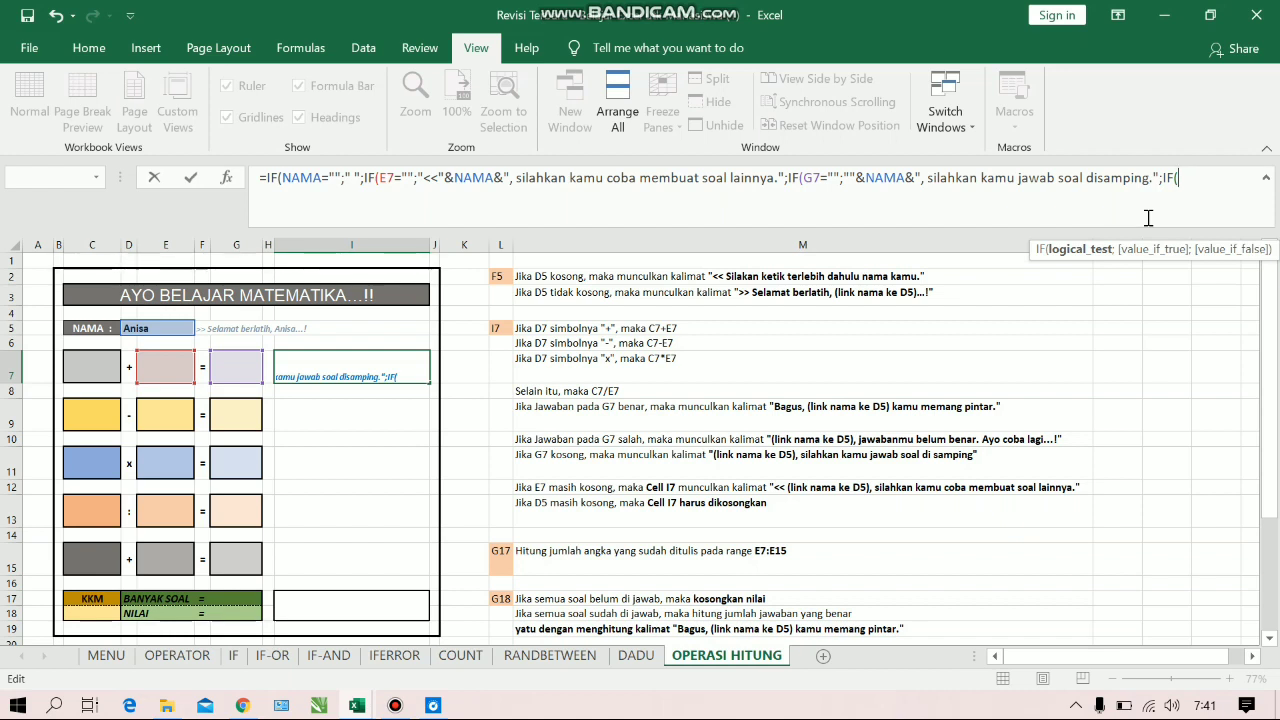
left_click(247, 367)
type("=")
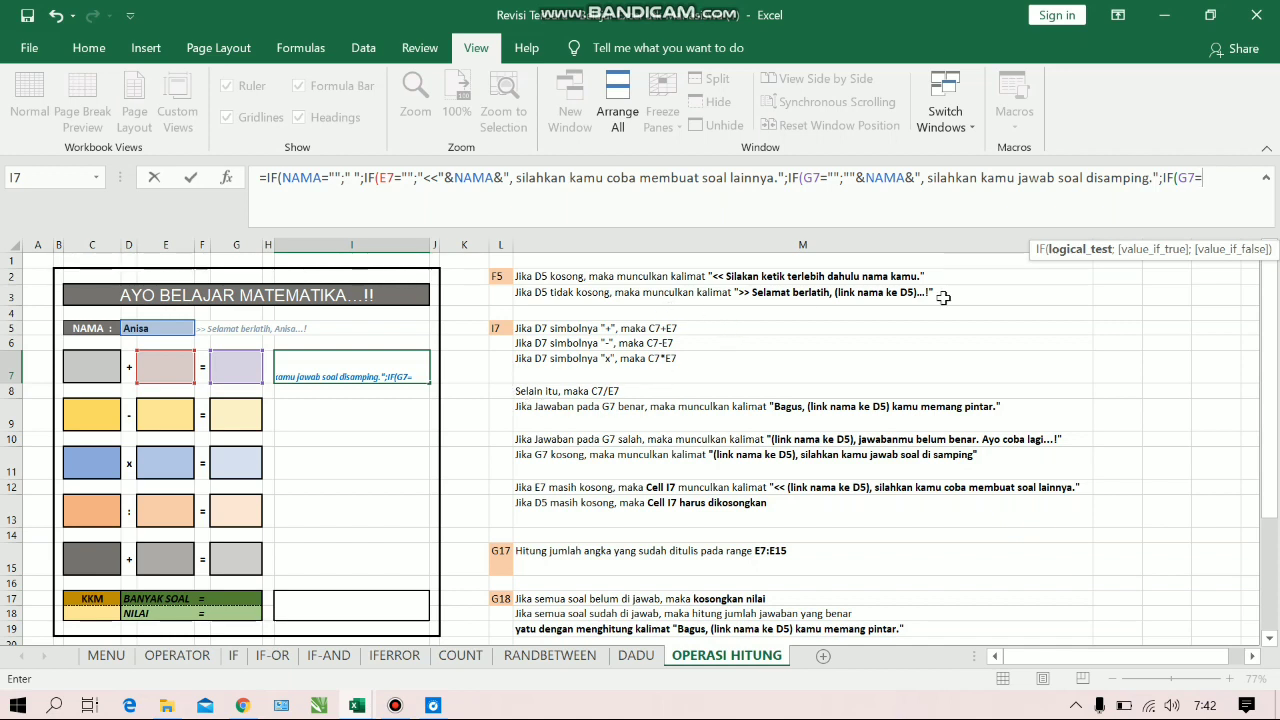
type("i")
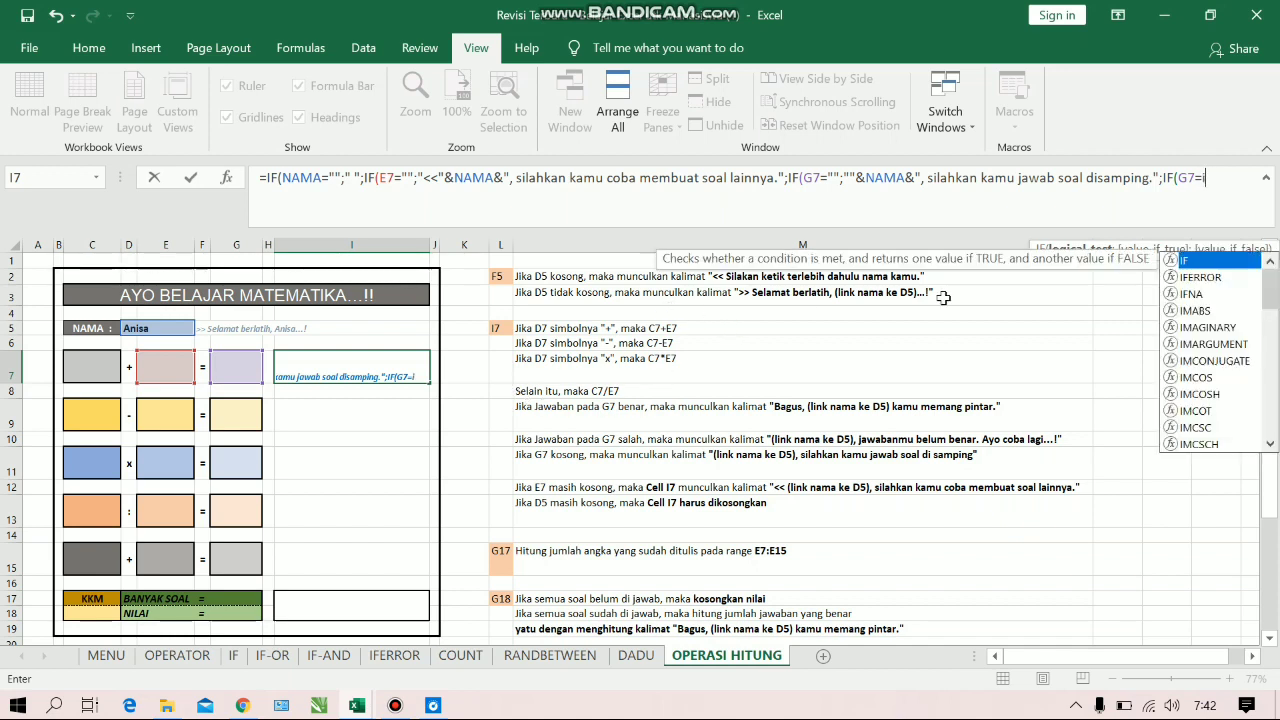
type("f(")
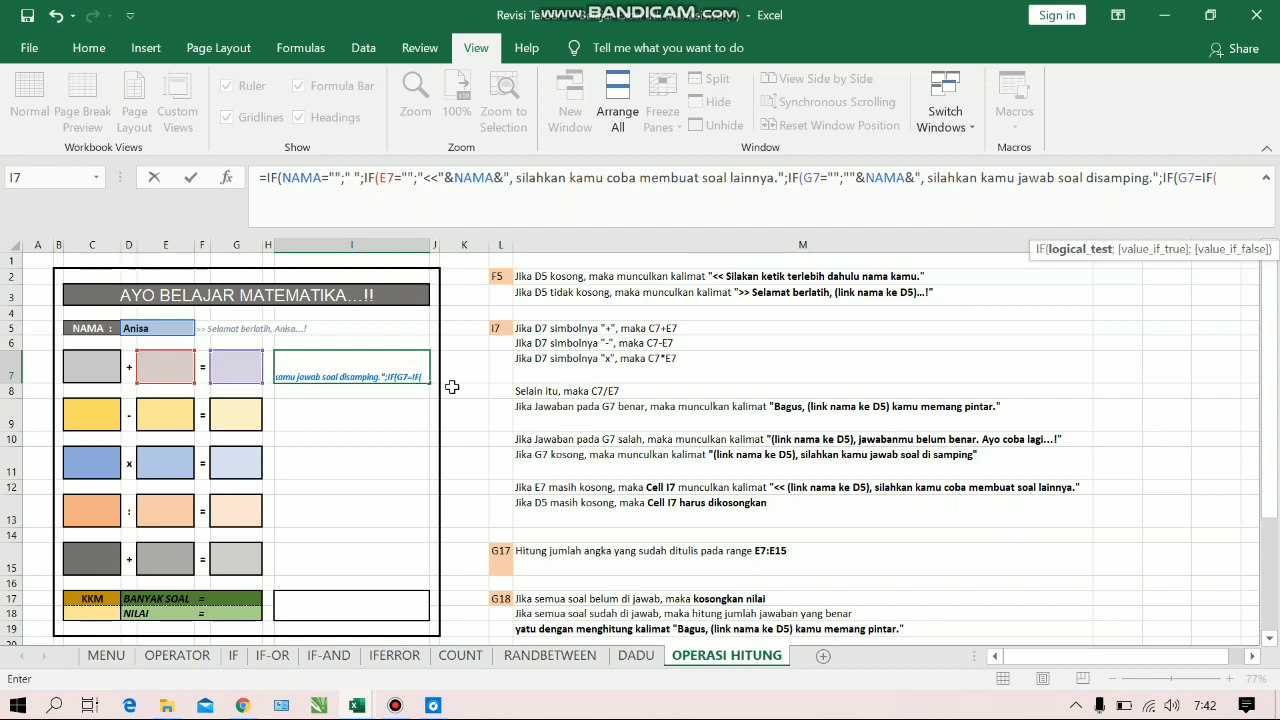
Make the inner IF return C7+E7 when the operator cell D7 equals "+"
left_click(132, 371)
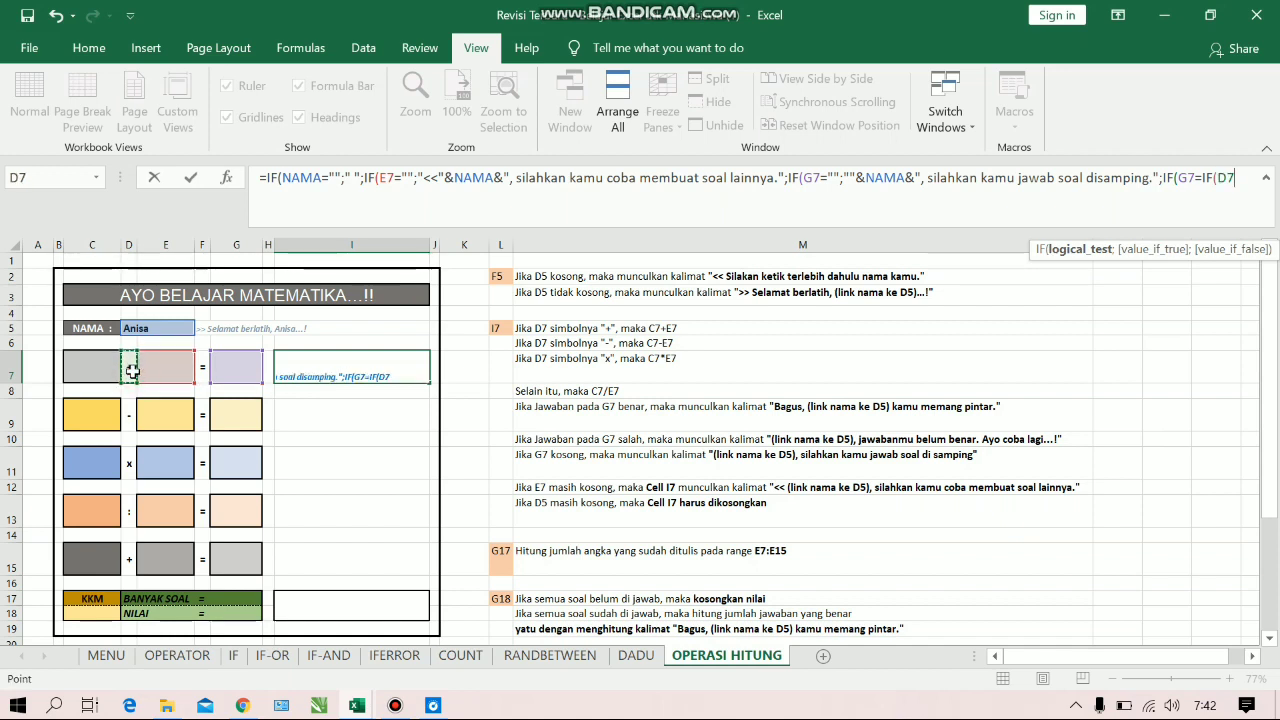
type("=\"+\";")
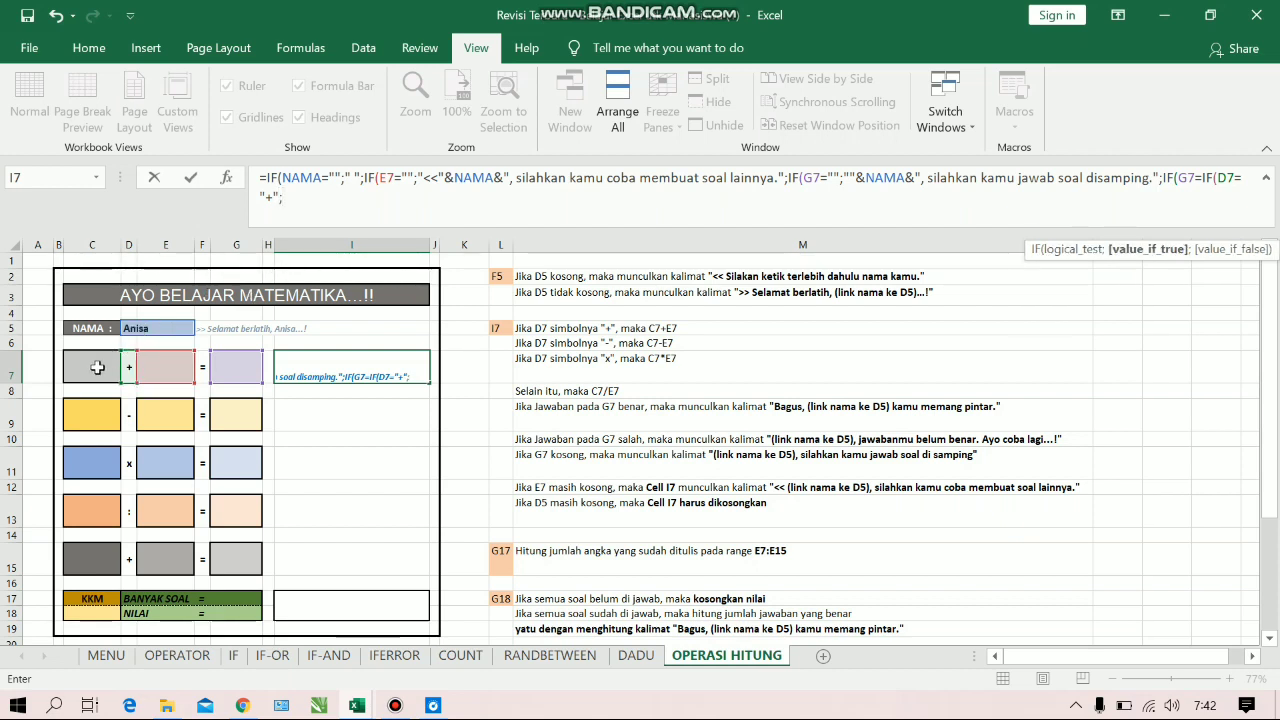
left_click(97, 367)
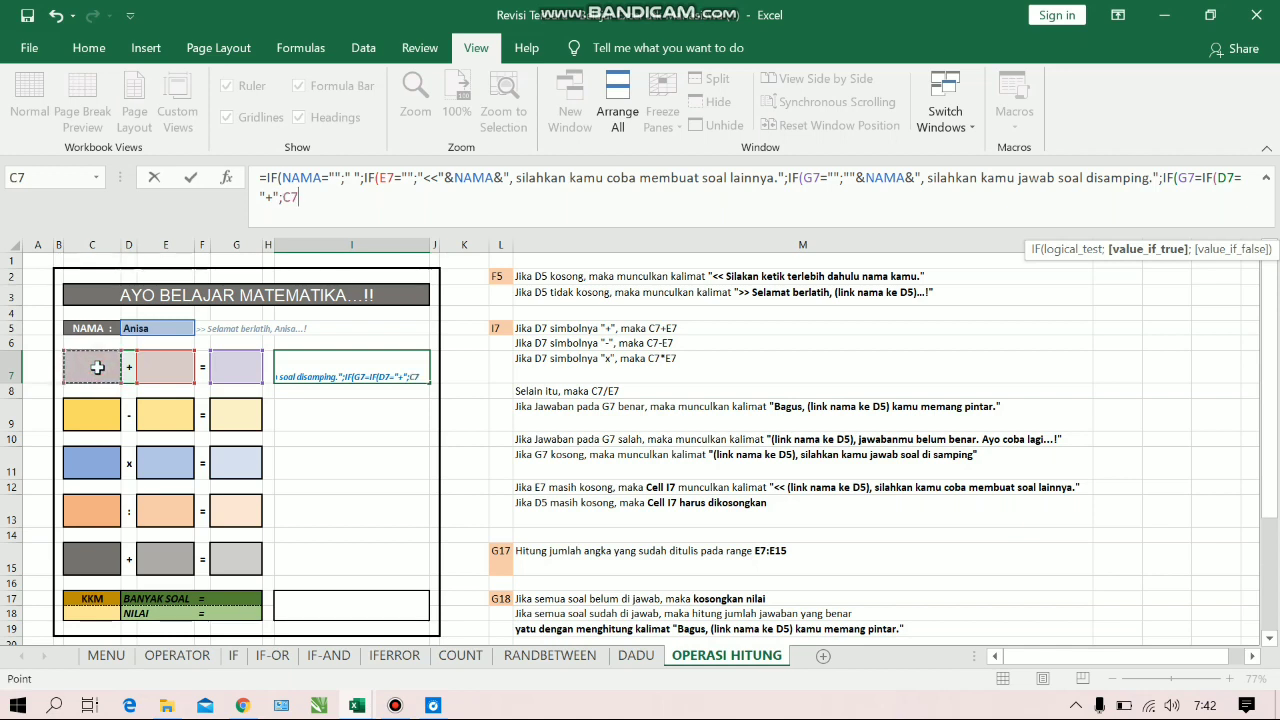
type("+")
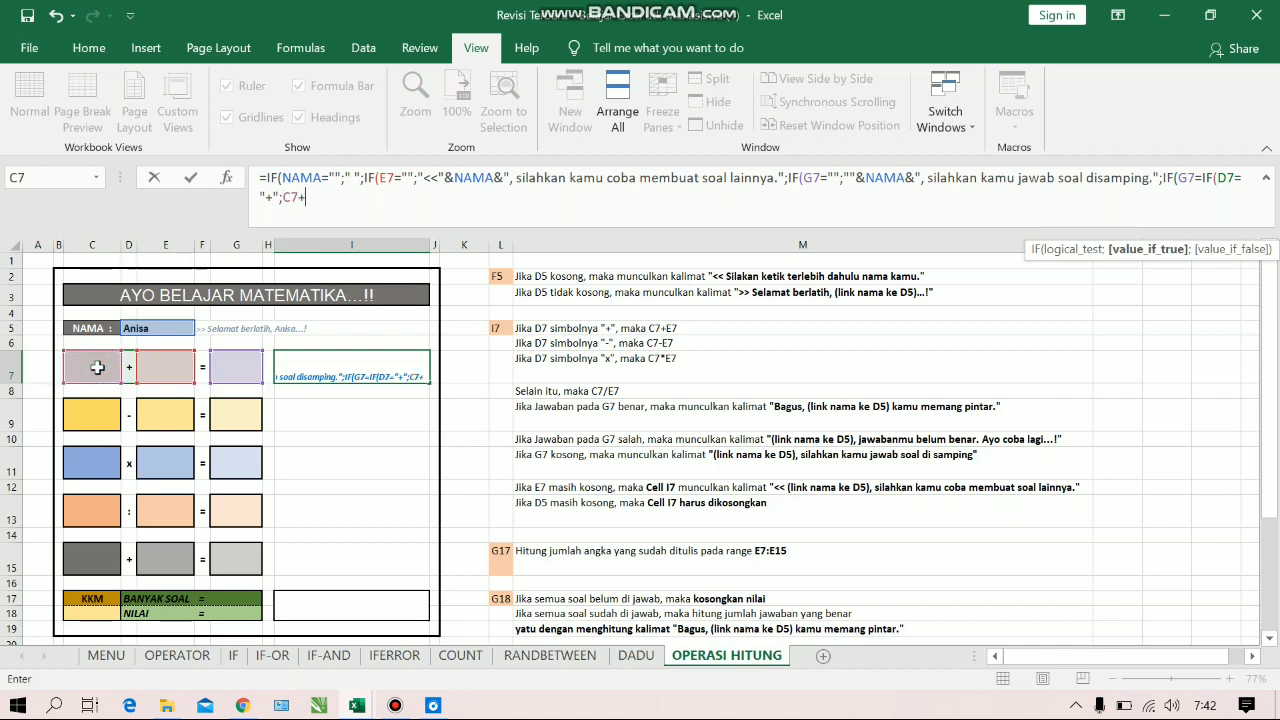
left_click(184, 370)
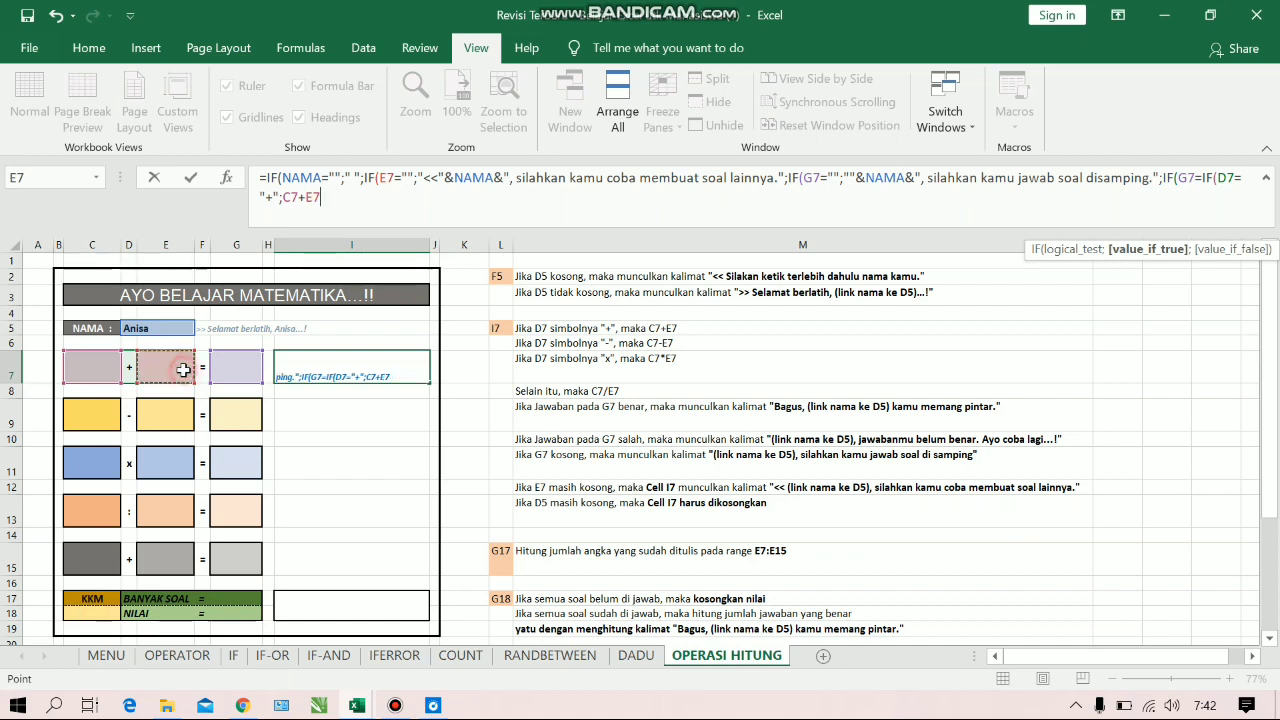
Nest the remaining operator branches, C7-E7 for "-", C7*E7 for "x" and otherwise C7/E7, and close the three inner IFs
type(";")
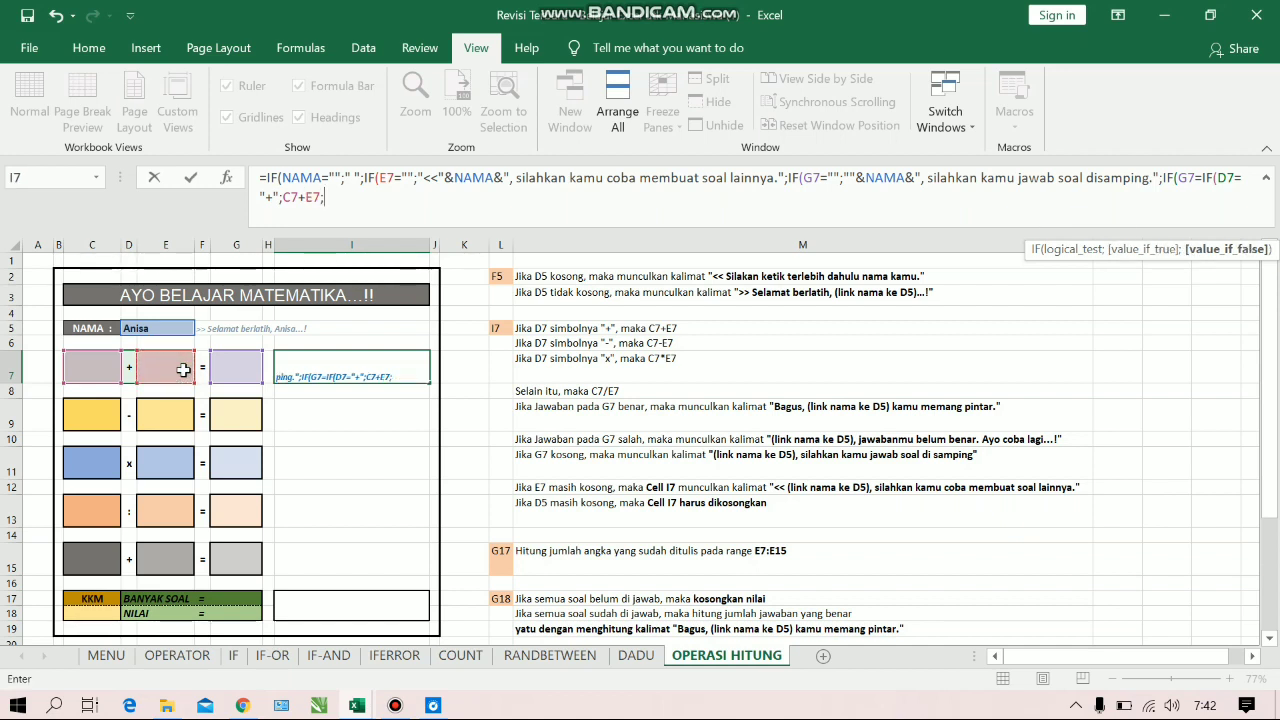
type("if")
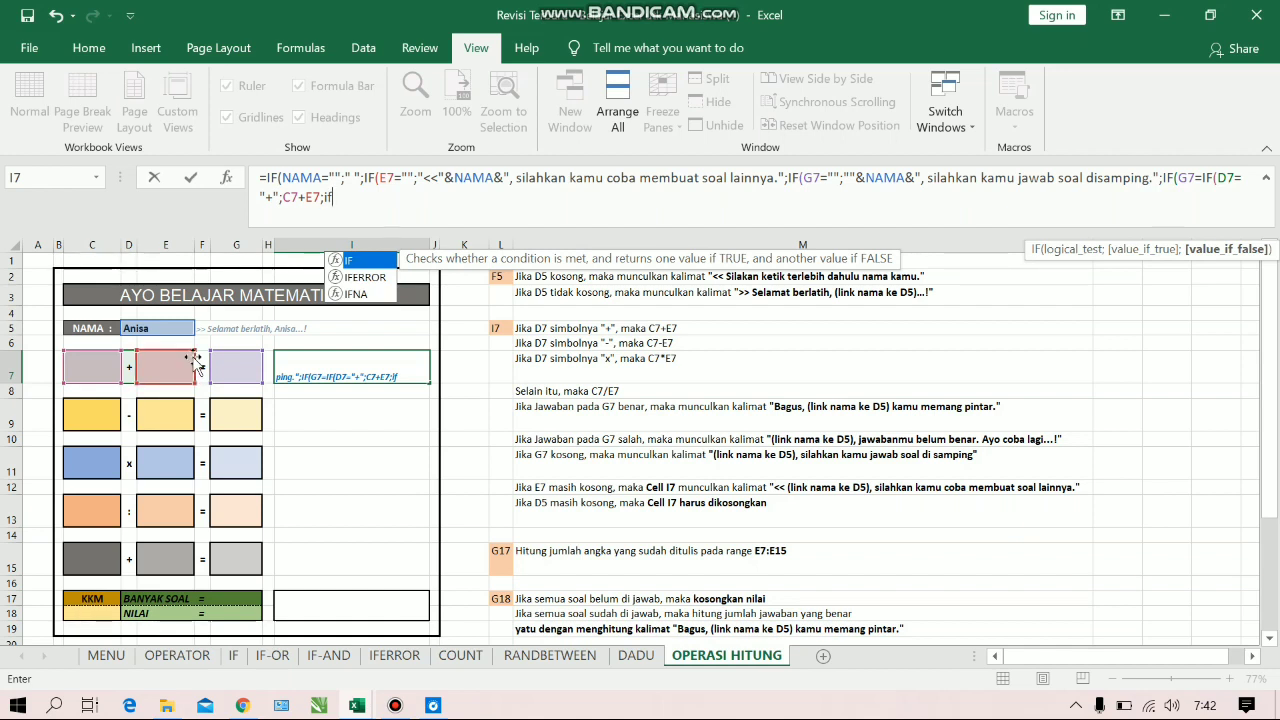
key("Tab")
type("d")
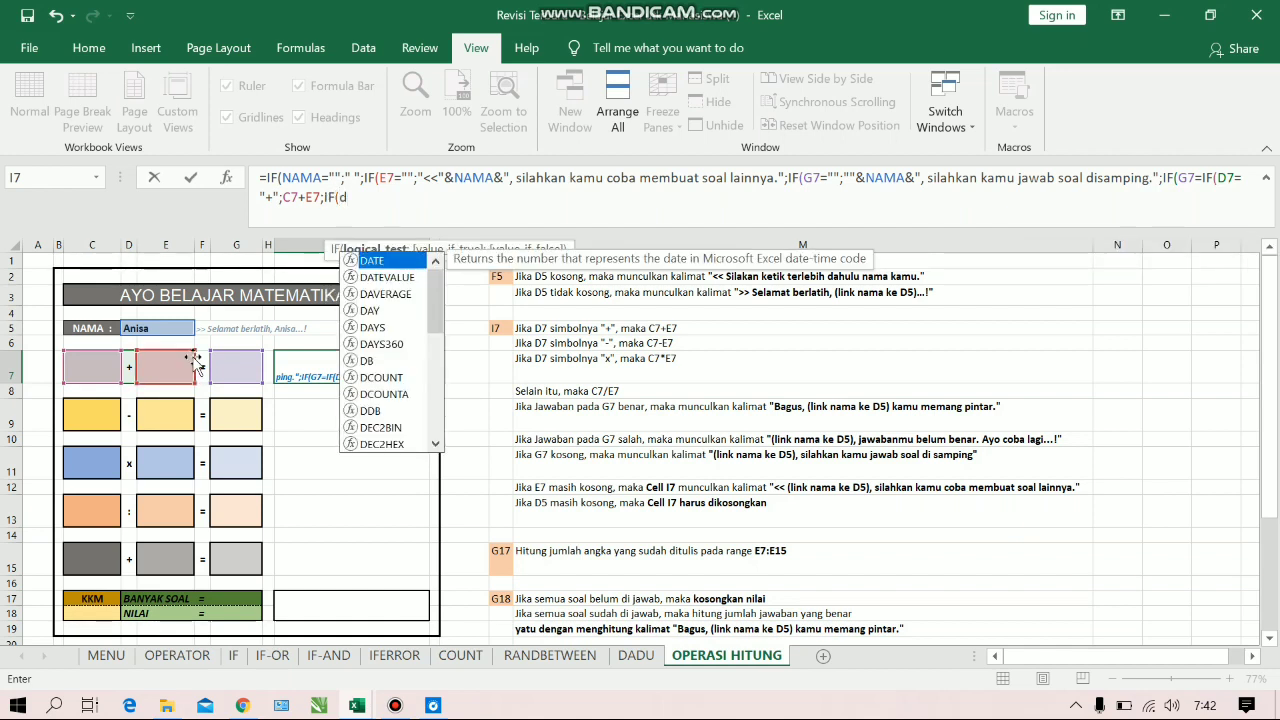
key("BackSpace")
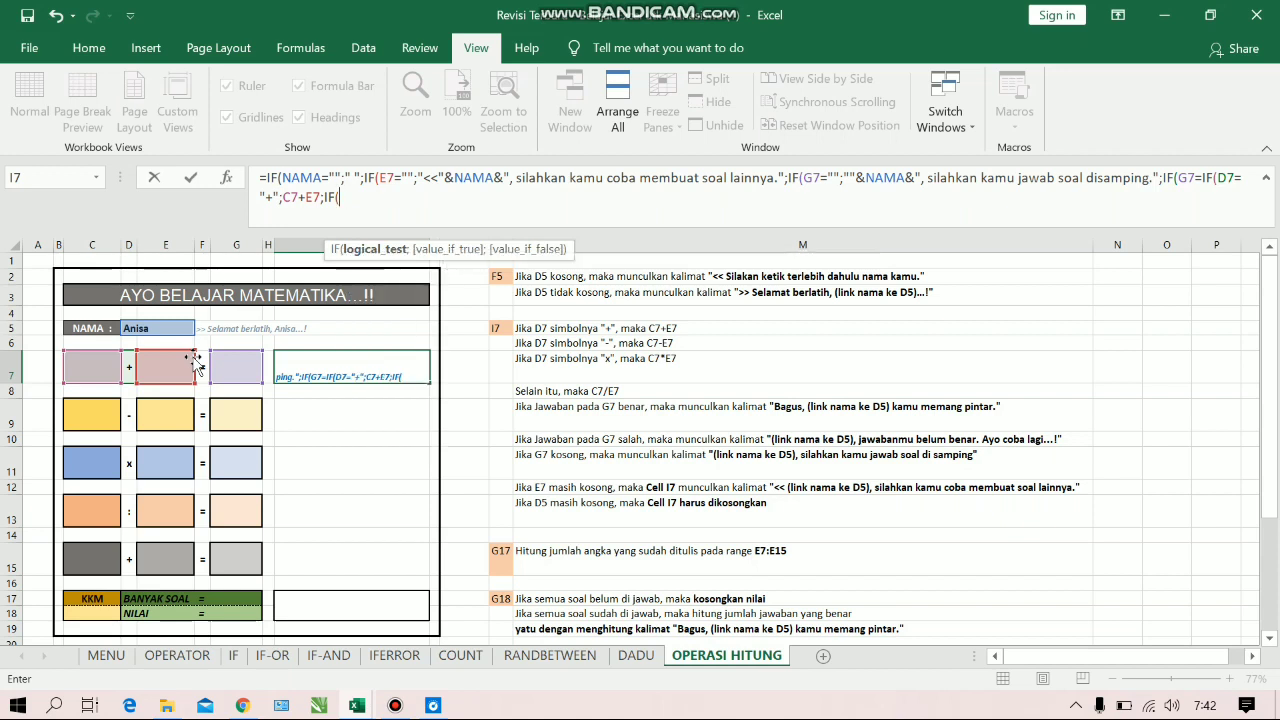
left_click(130, 372)
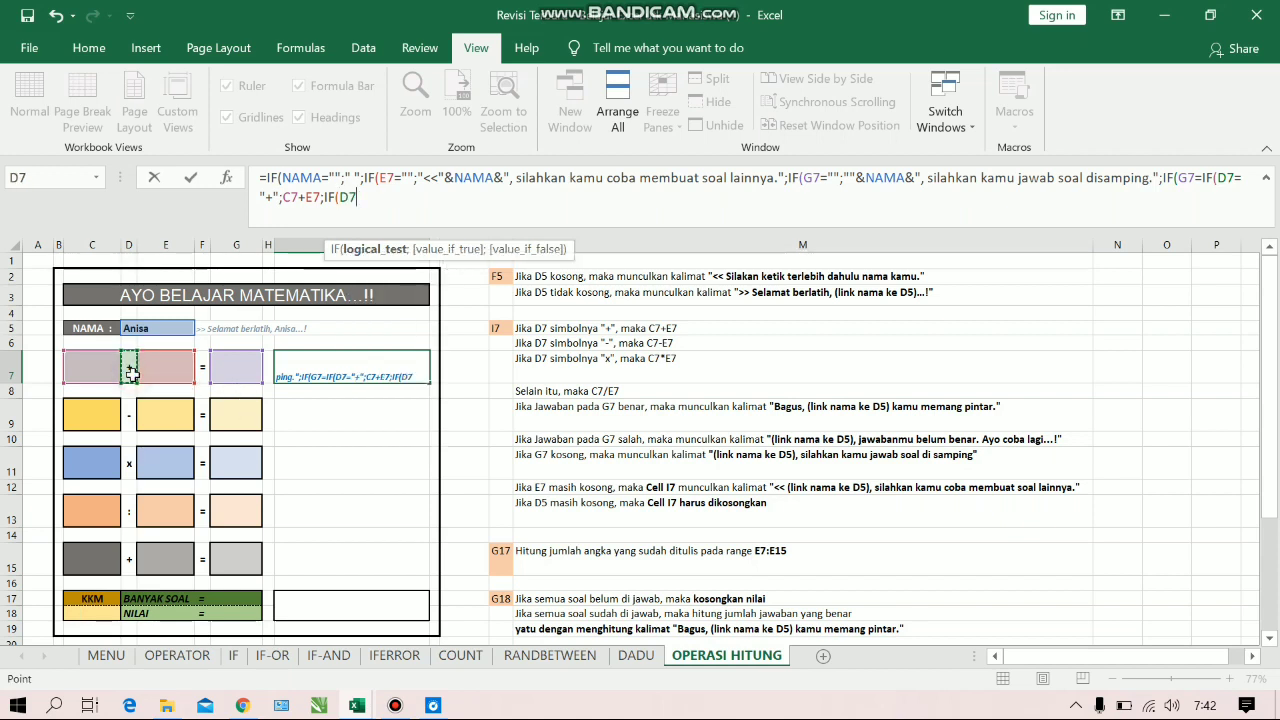
type("\"-\";")
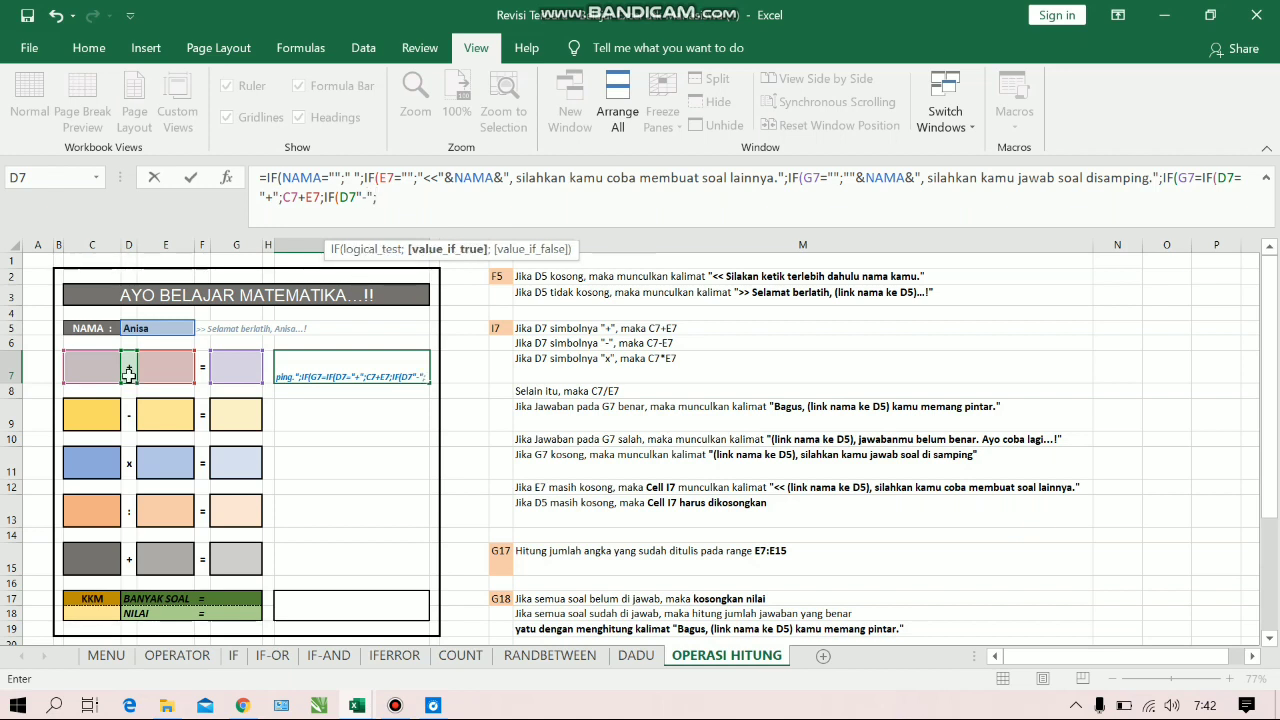
left_click(109, 372)
type("-")
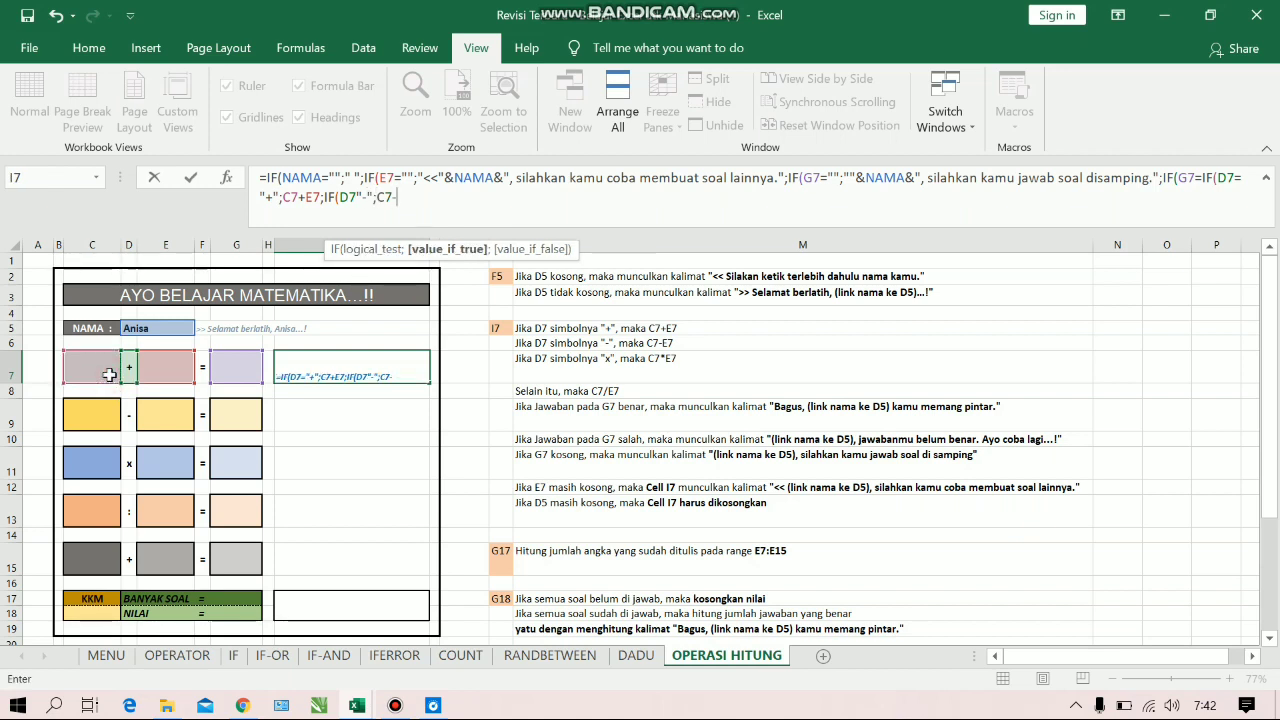
left_click(168, 370)
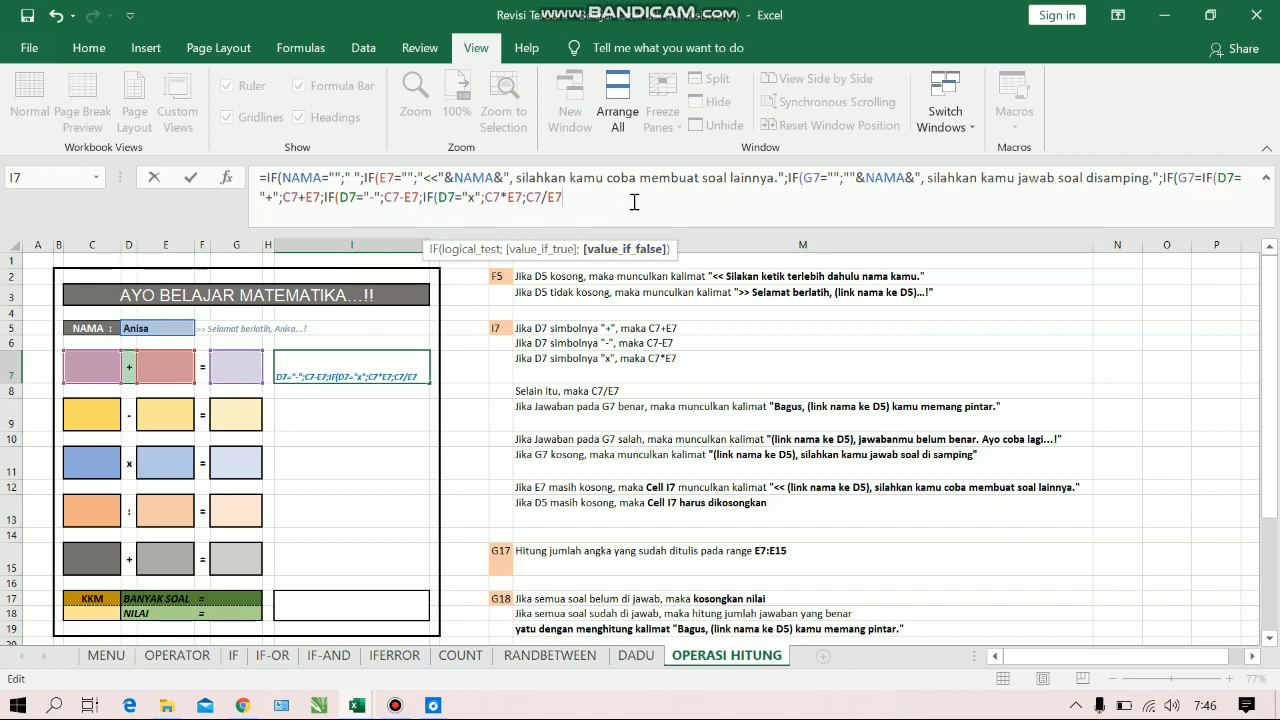
type(")))")
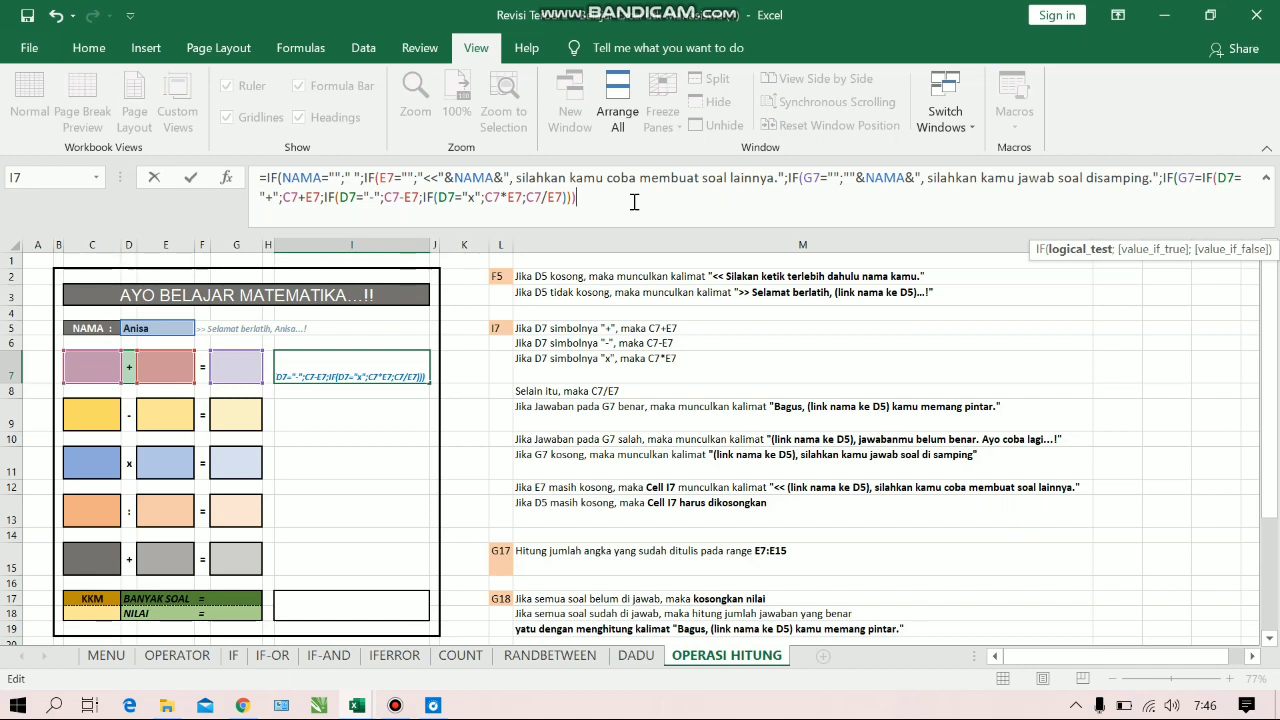
Start the fourth IF's true value in I7 with the text "Bagus "
type(";")
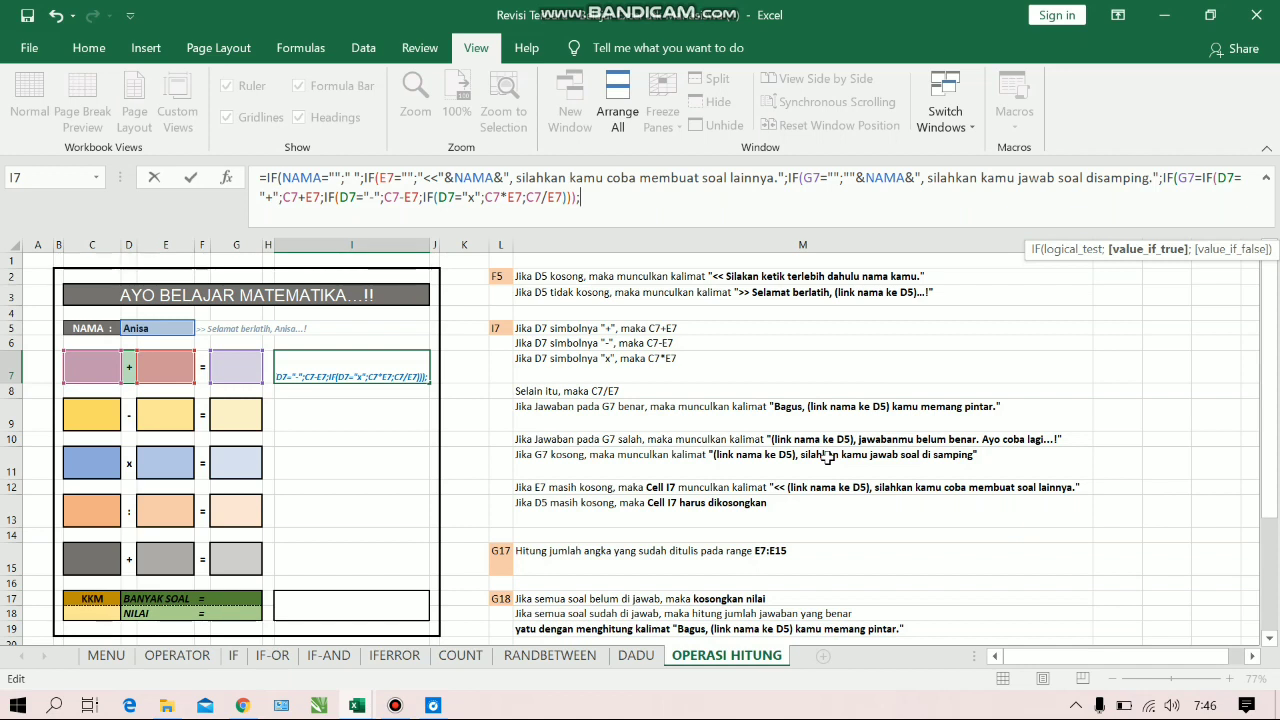
type("\"")
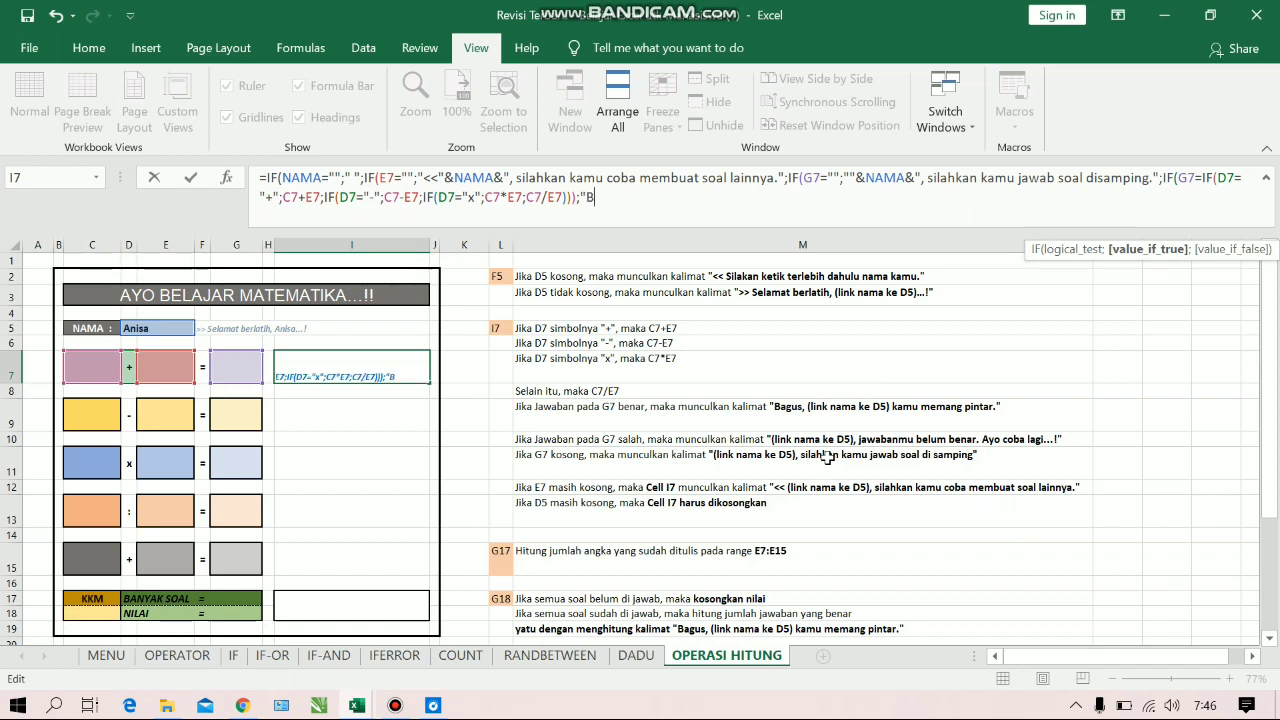
type("BAGUS")
key("BackSpace")
key("BackSpace")
key("BackSpace")
key("BackSpace")
type("ad")
key("BackSpace")
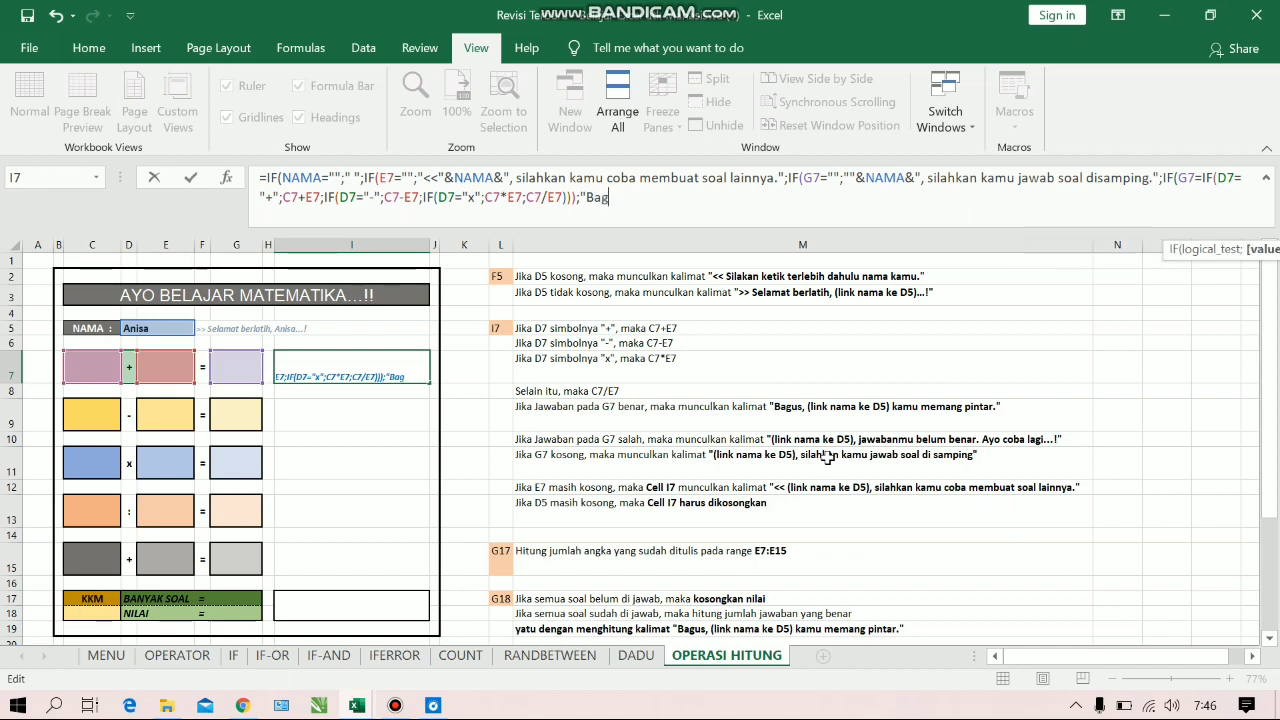
type("gus \"")
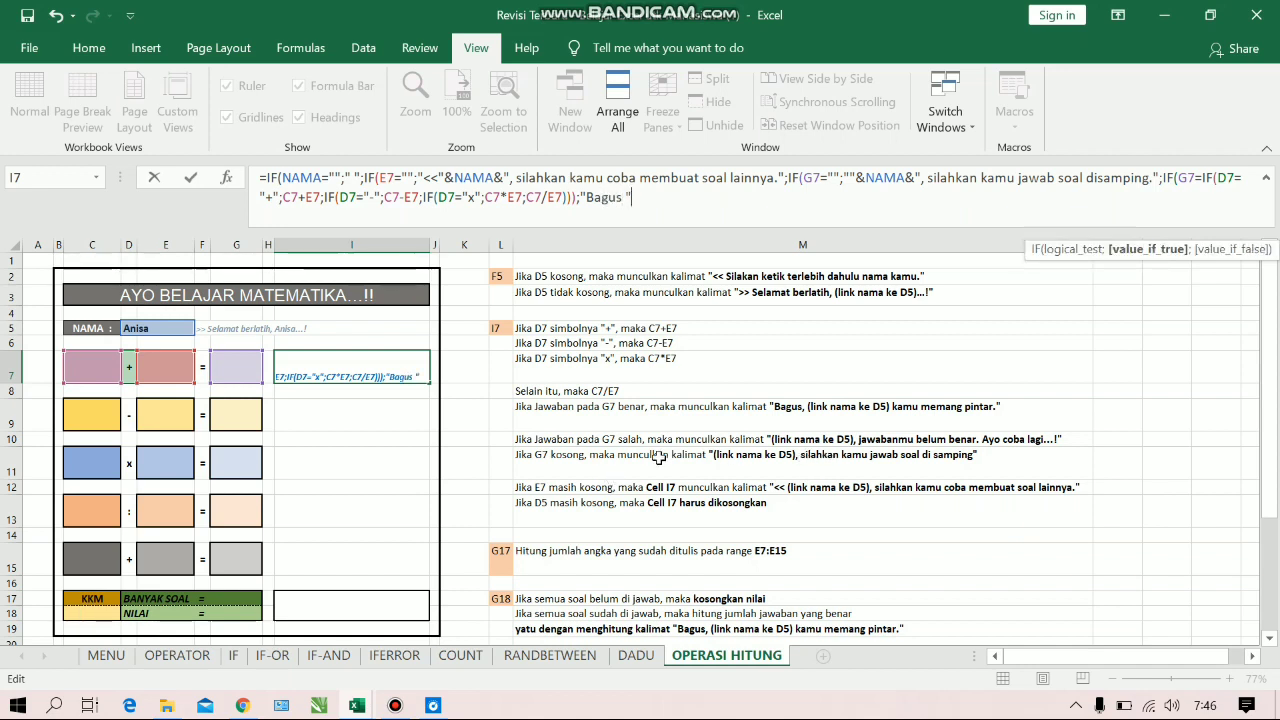
type("&")
Join the NAMA cell to the true value and insert a comma after "Bagus", giving "Bagus, "&NAMA&"
left_click(184, 333)
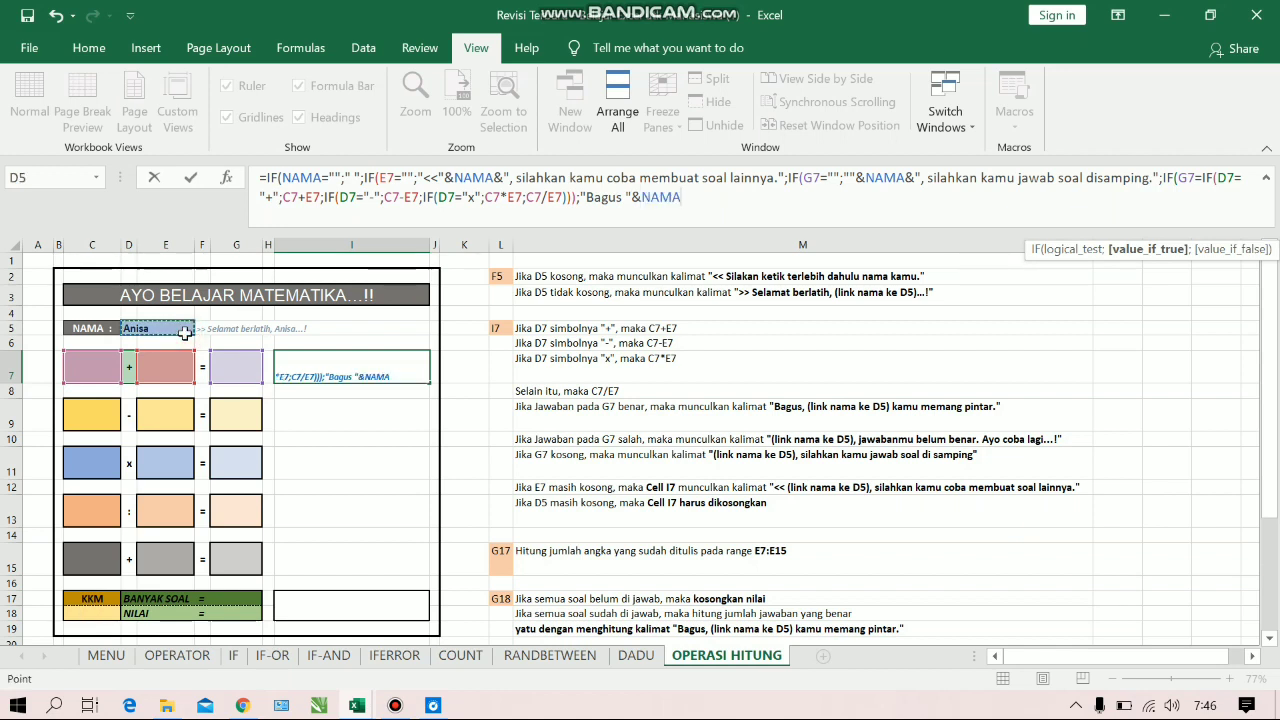
type("&")
left_click(622, 200)
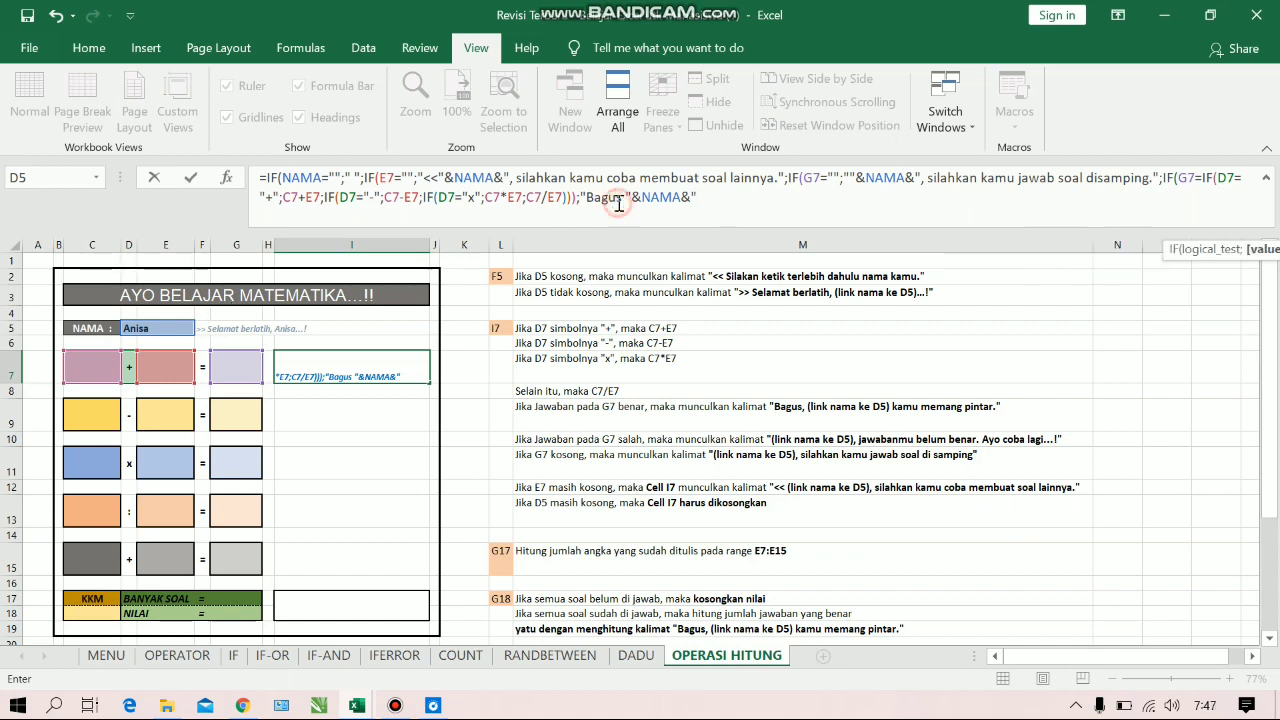
type(",")
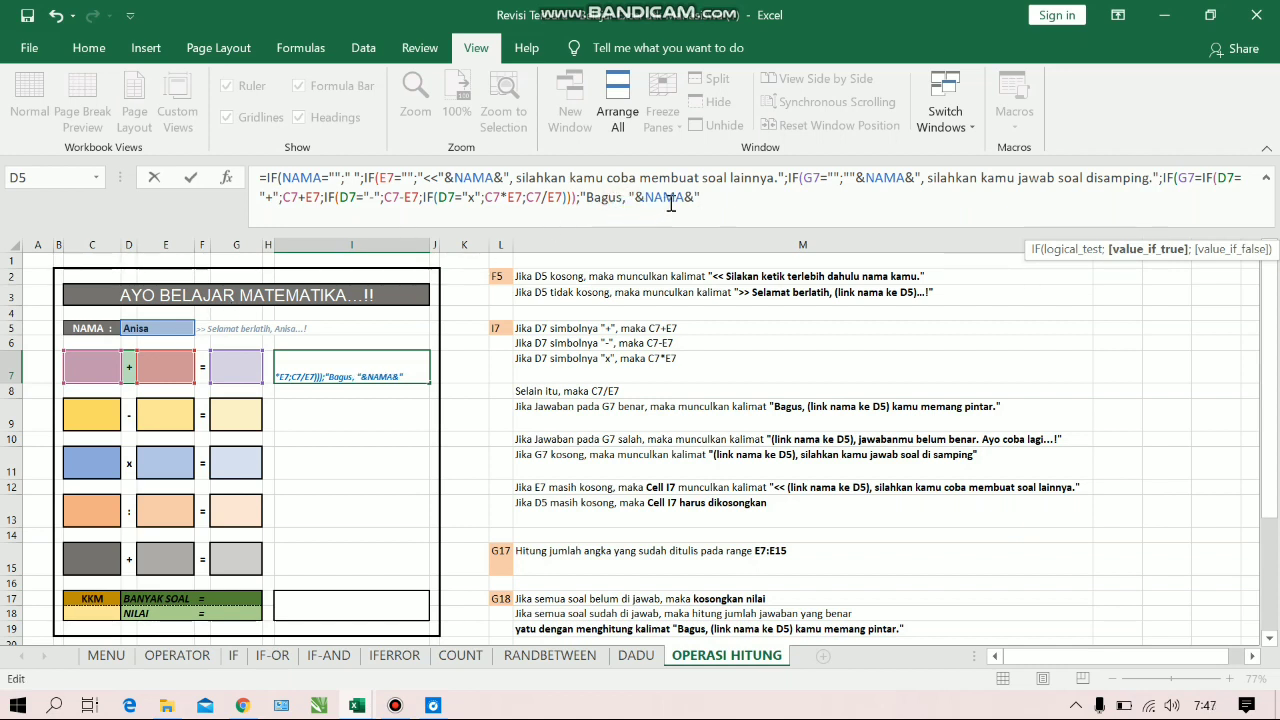
Finish the correct-answer message with the text " kamu memang pintar." and its closing quotation mark
left_click(711, 197)
type("ko")
type("mu meman")
type("g ")
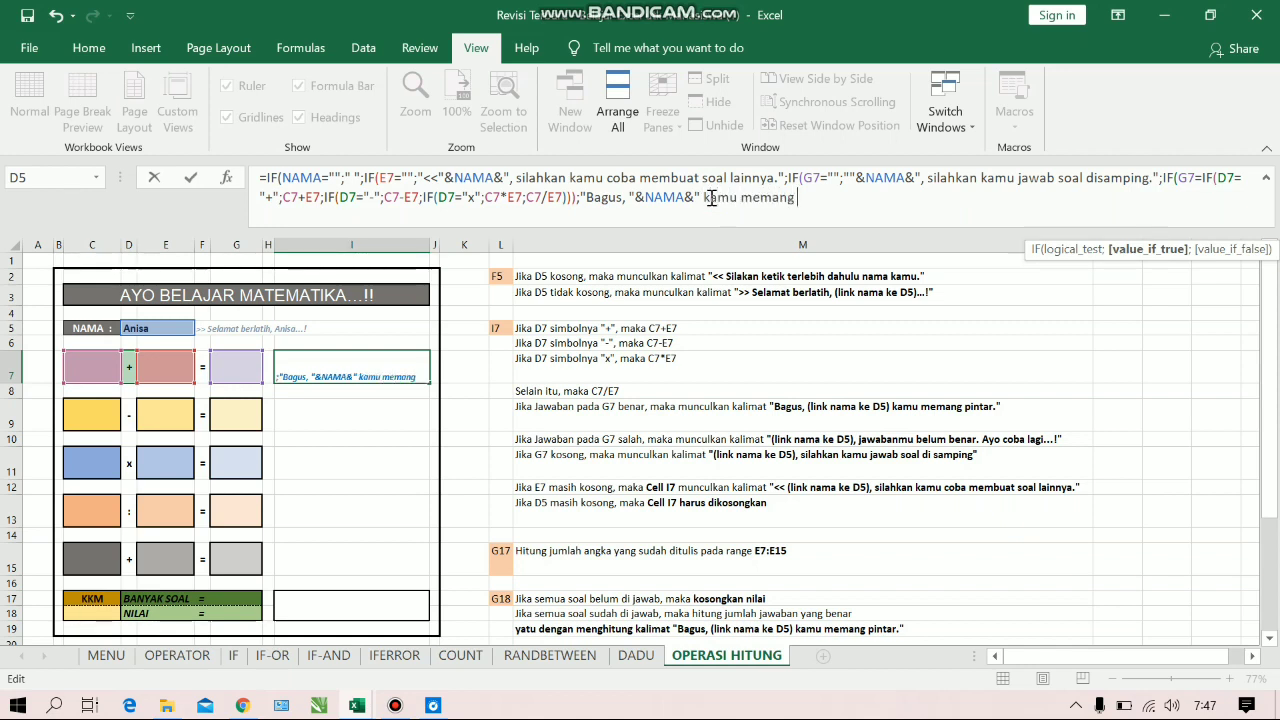
type("pintar.")
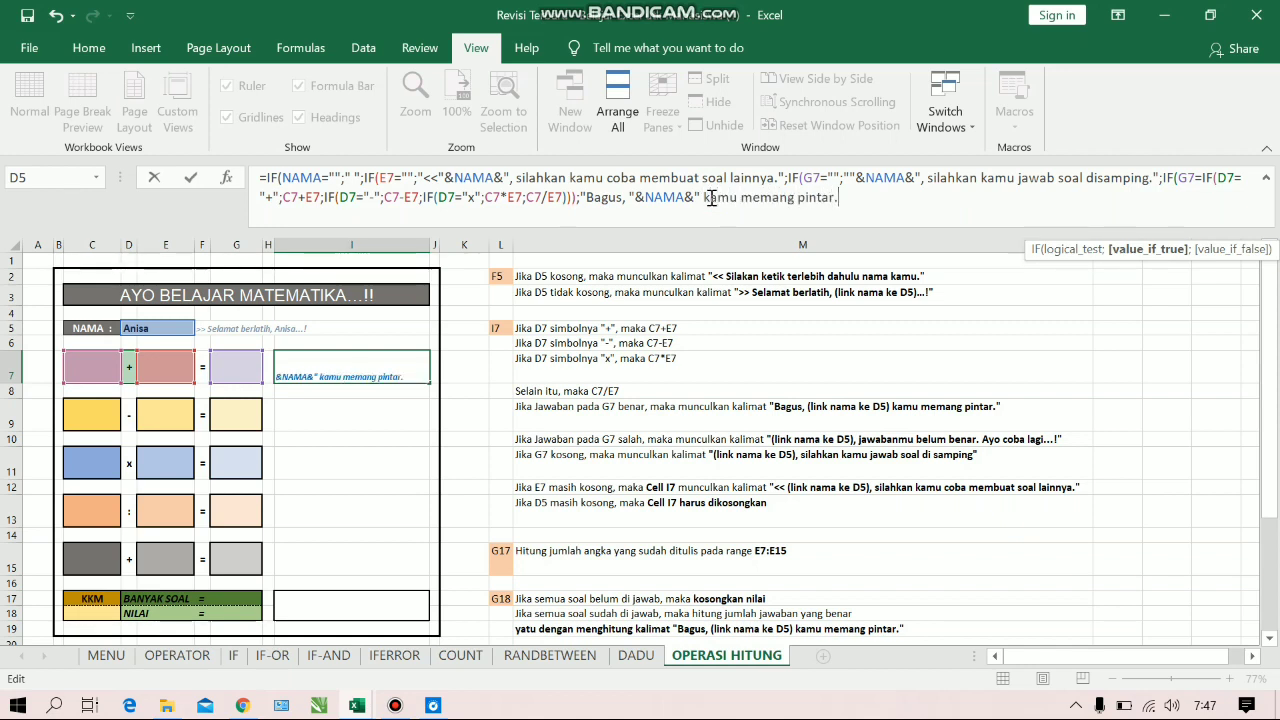
type("\"")
Start the fourth IF's false value with an empty text joined to the name cell, as ""&NAMA&"
left_click(971, 196)
key("BackSpace")
type(";\"")
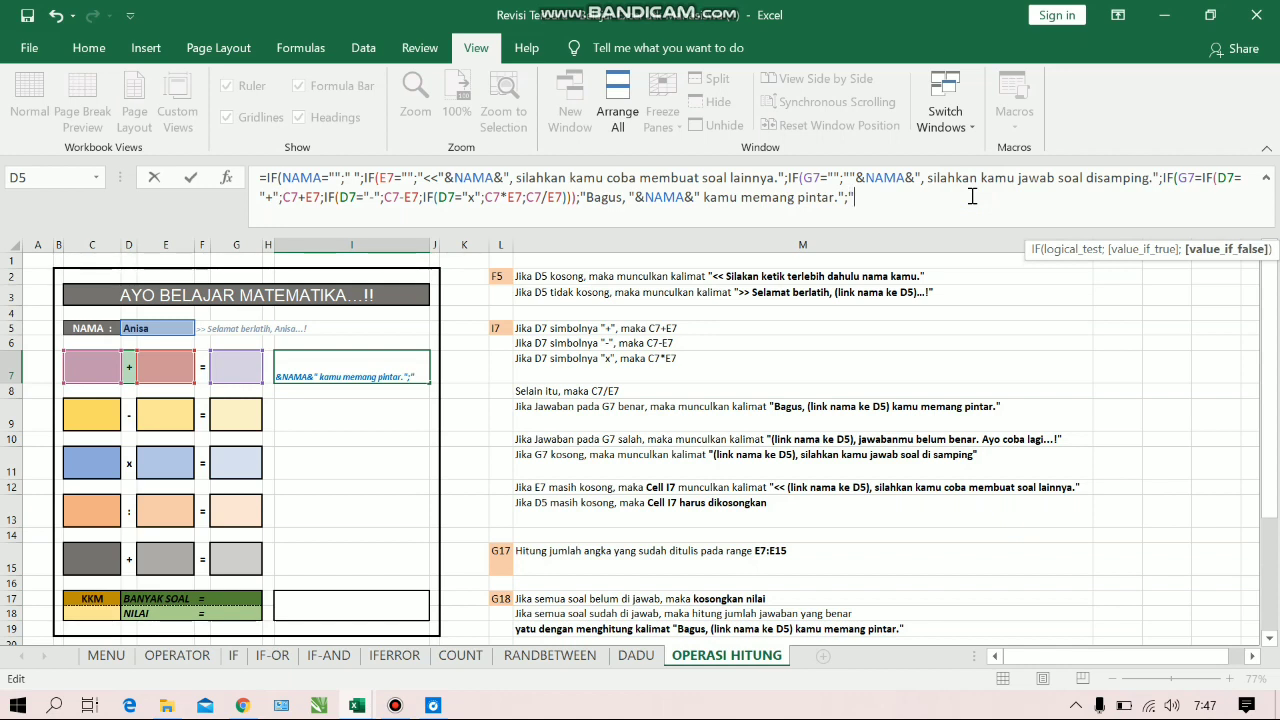
type("&")
left_click(173, 326)
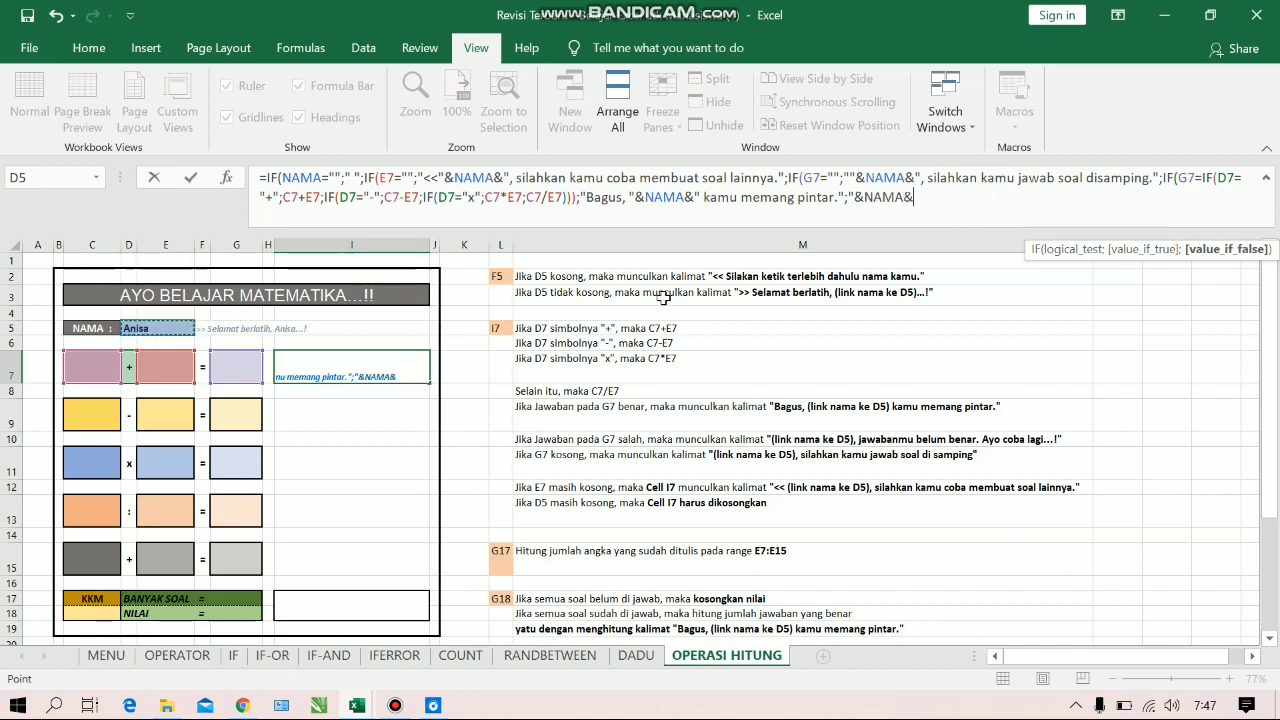
type("&")
left_click(853, 197)
type("\"")
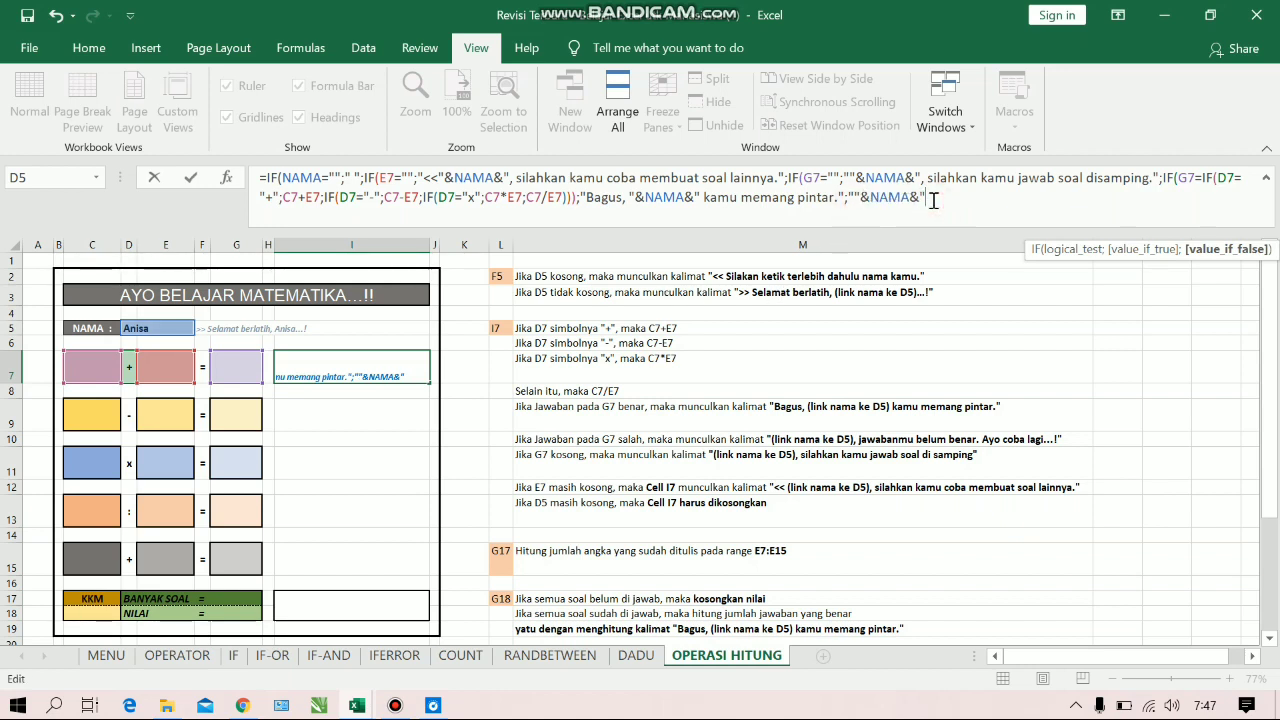
type(", jawabanmu")
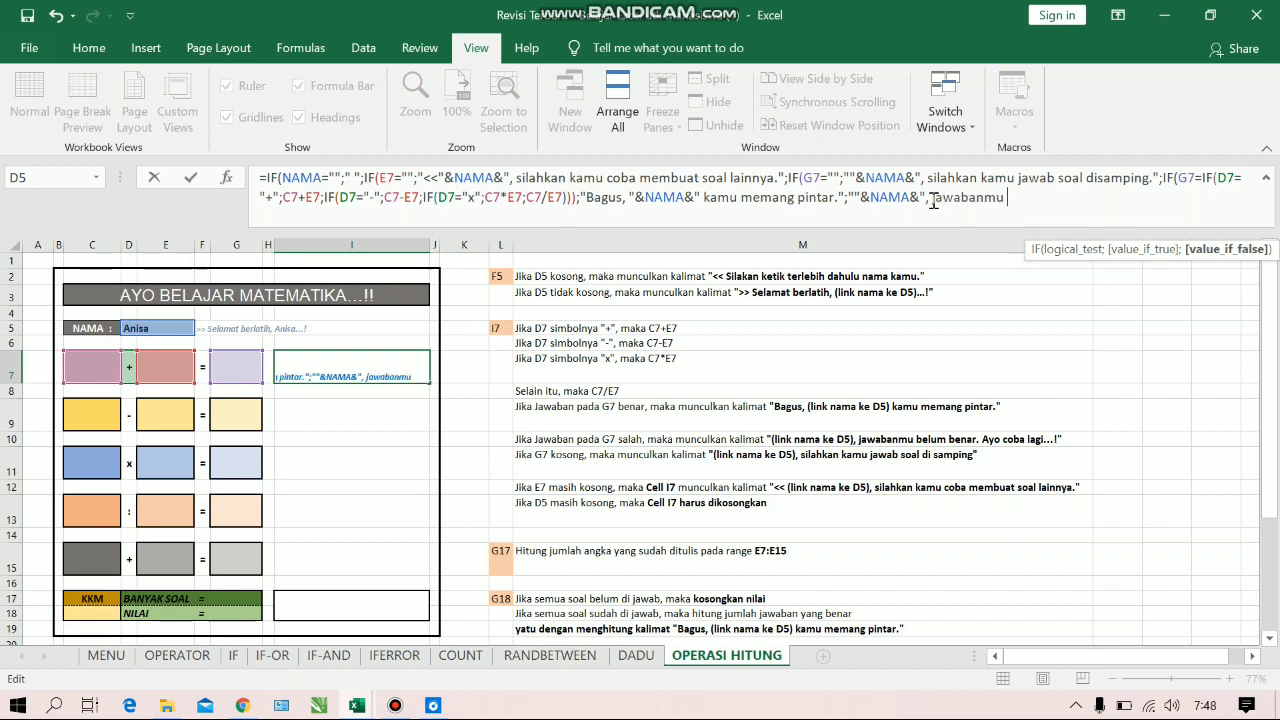
type(" belum ben")
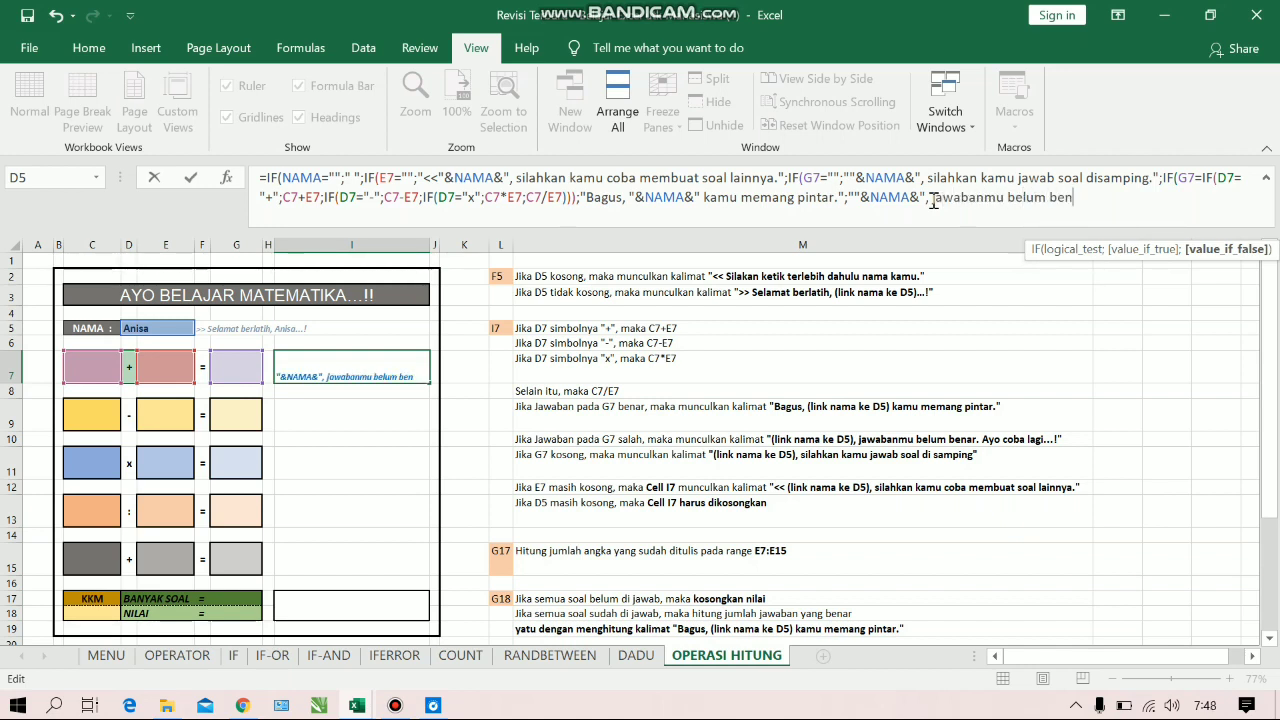
type("ar. Ayo coba lagi...!.")
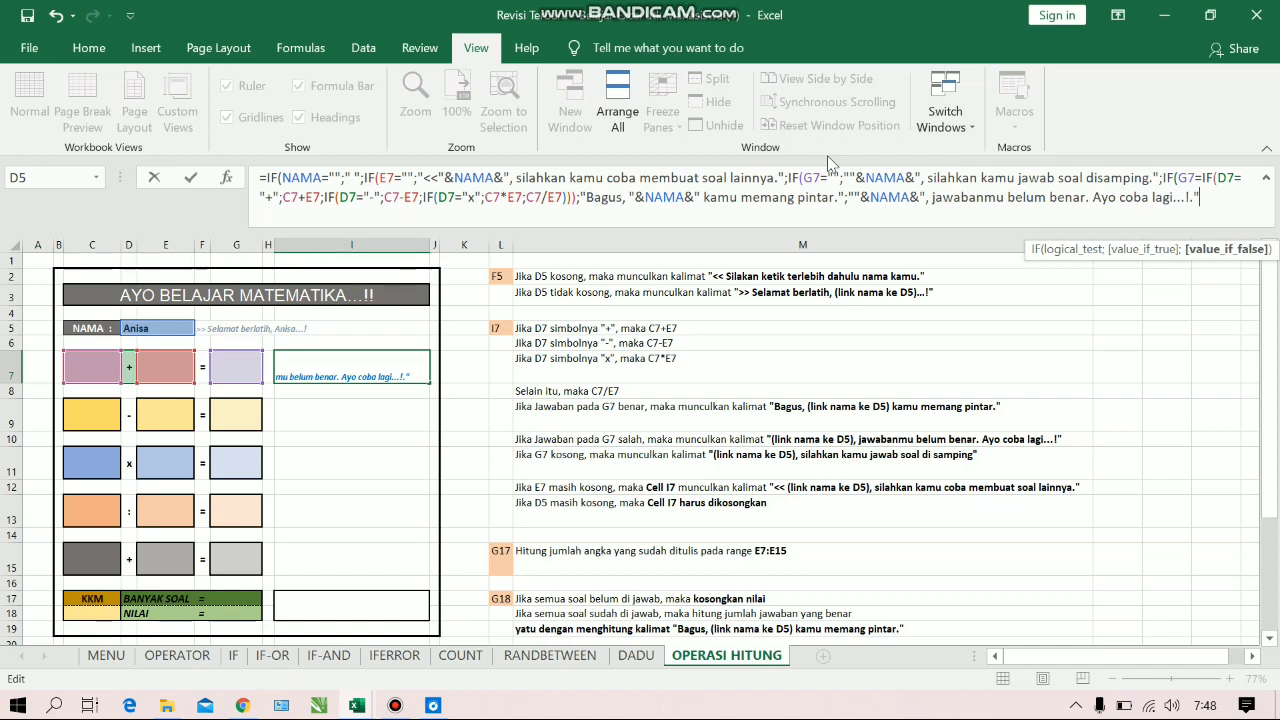
Complete the false message with ", jawabanmu belum benar. Ayo coba lagi...!.", close the four outer IFs and commit the I7 formula
type("))))")
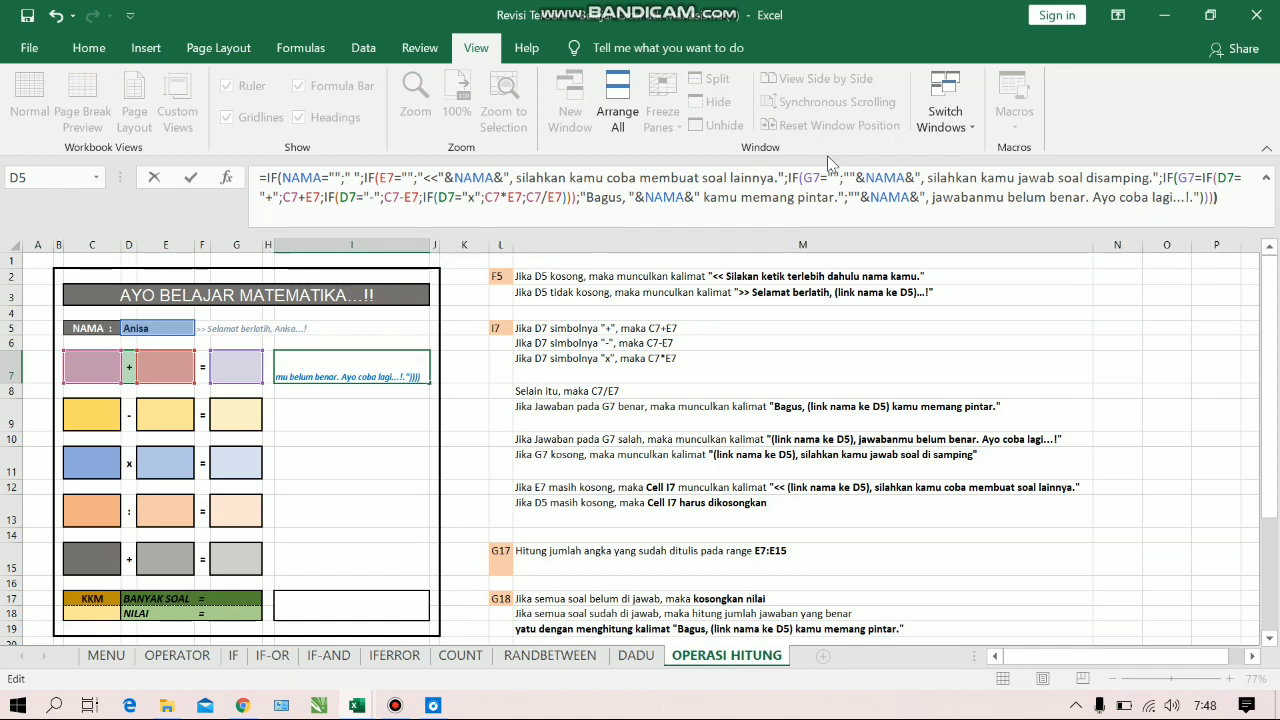
key("Return")
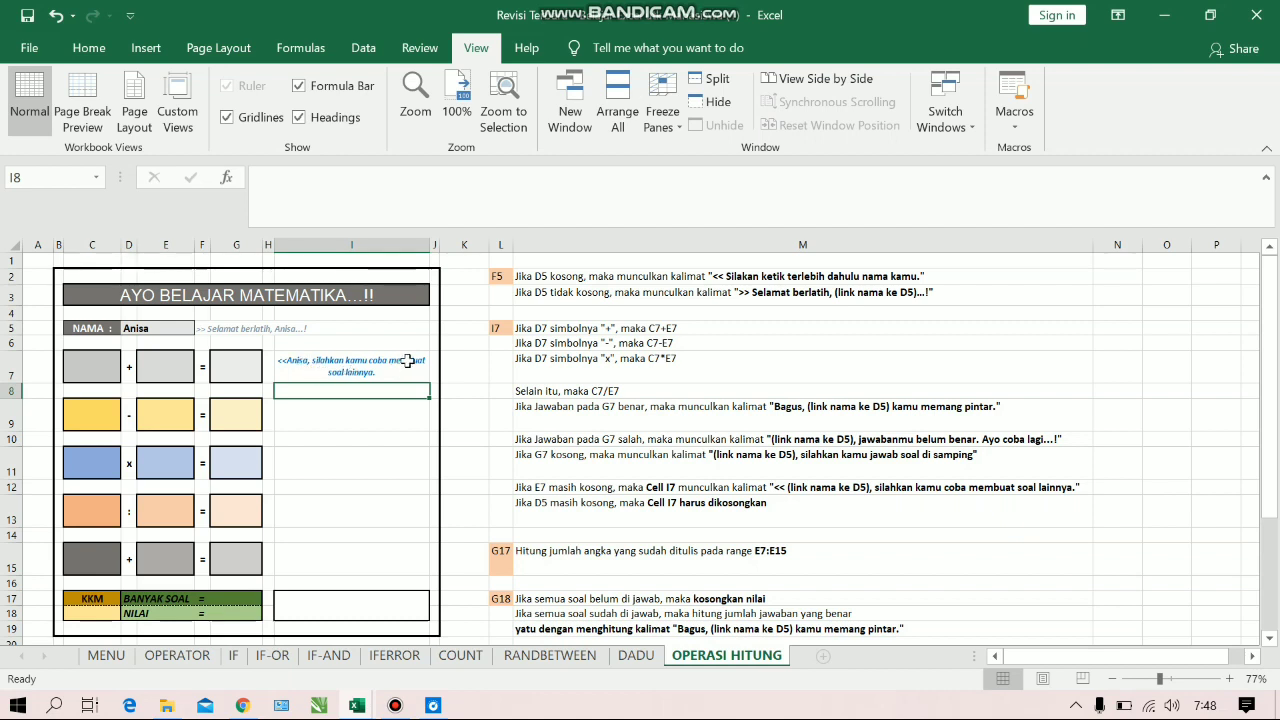
Enter 1 in both C7 and E7 as the first addition problem
left_click(80, 366)
type("1")
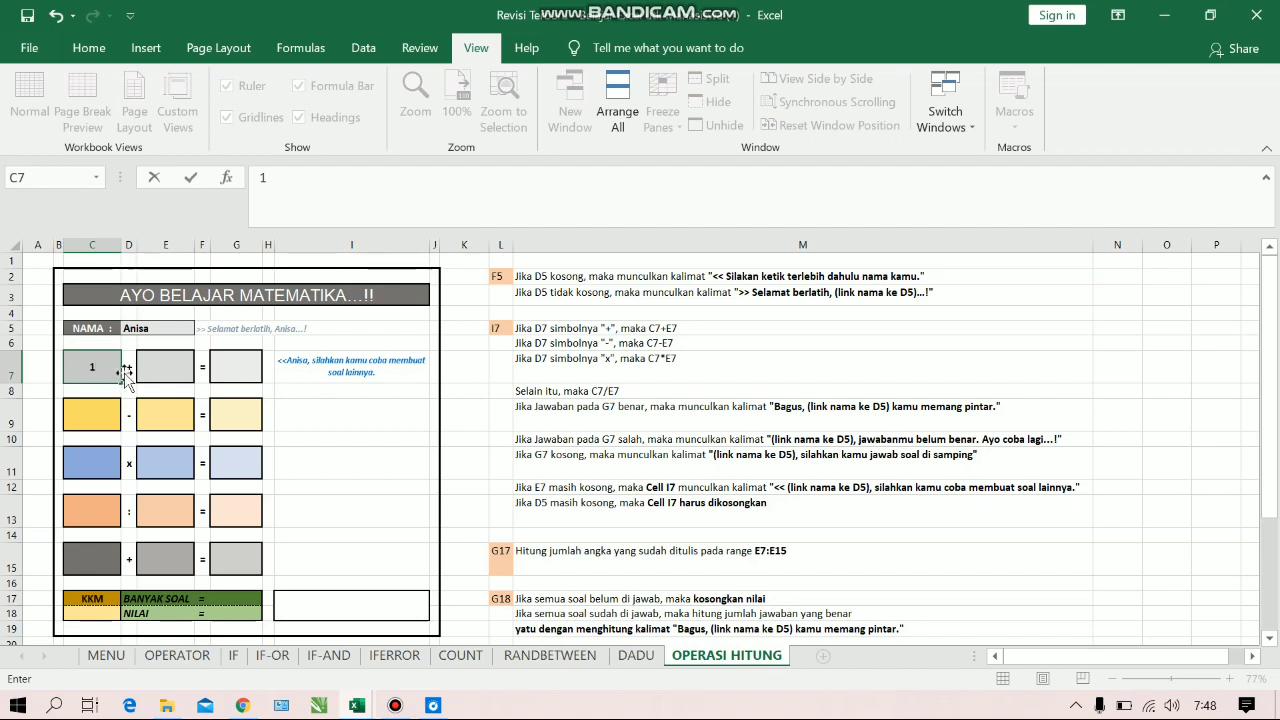
left_click(157, 366)
type("1")
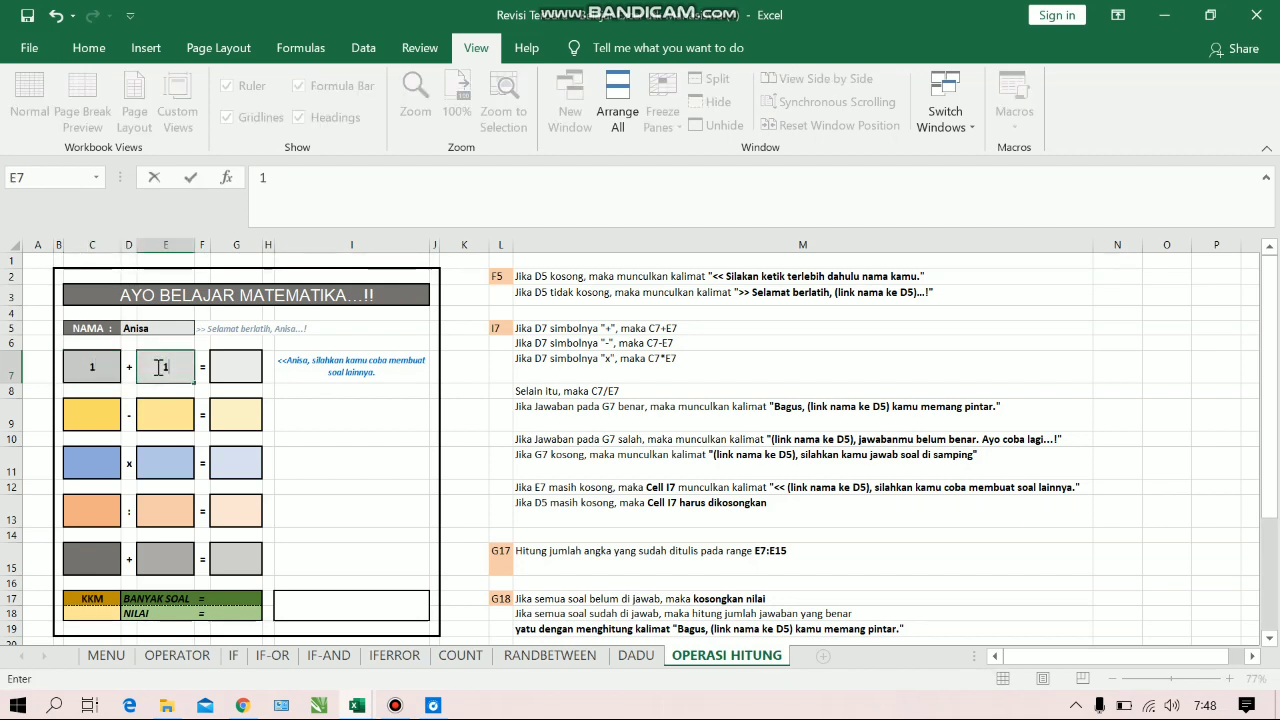
key("Return")
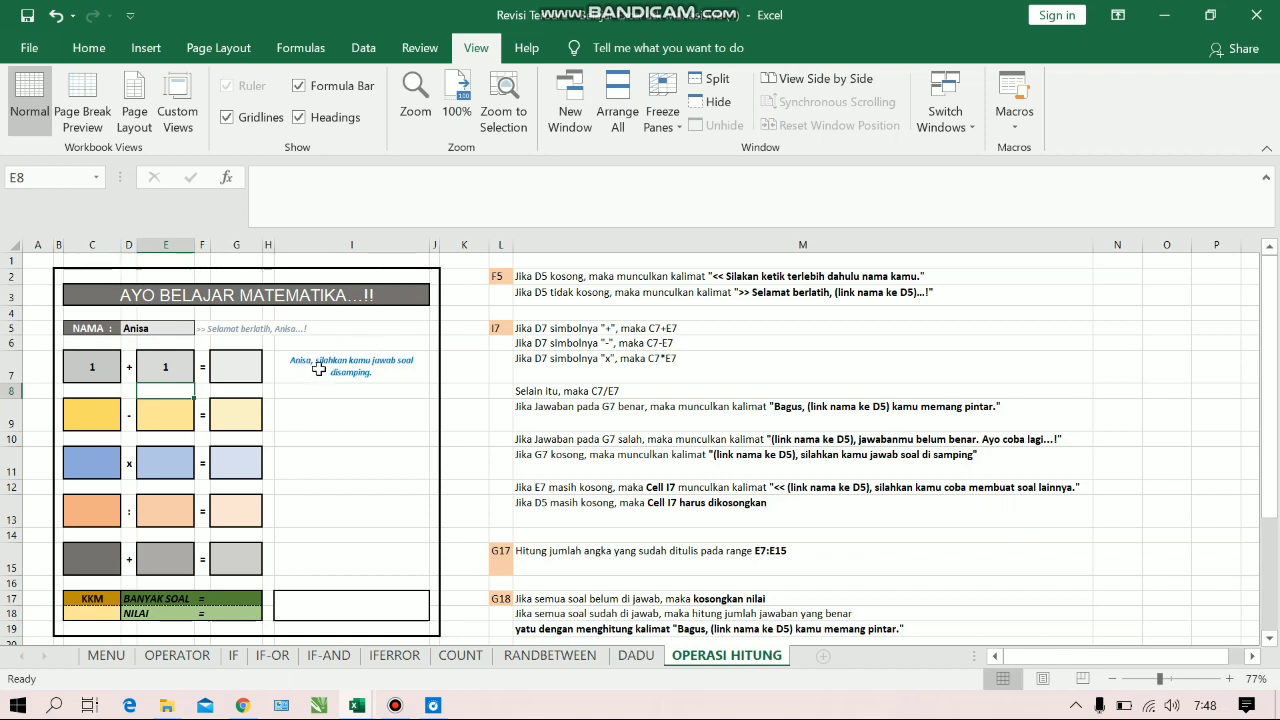
Enter the answer 2 in G7 to test the correct-answer message
left_click(242, 371)
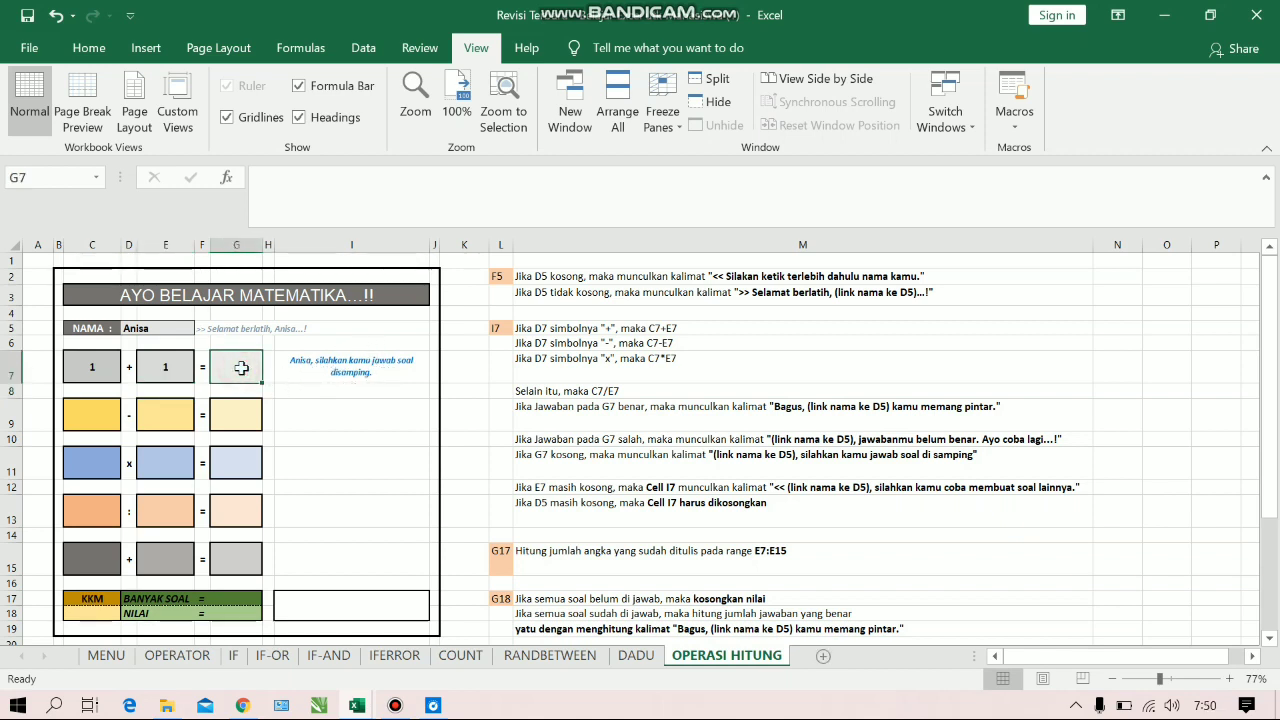
type("2")
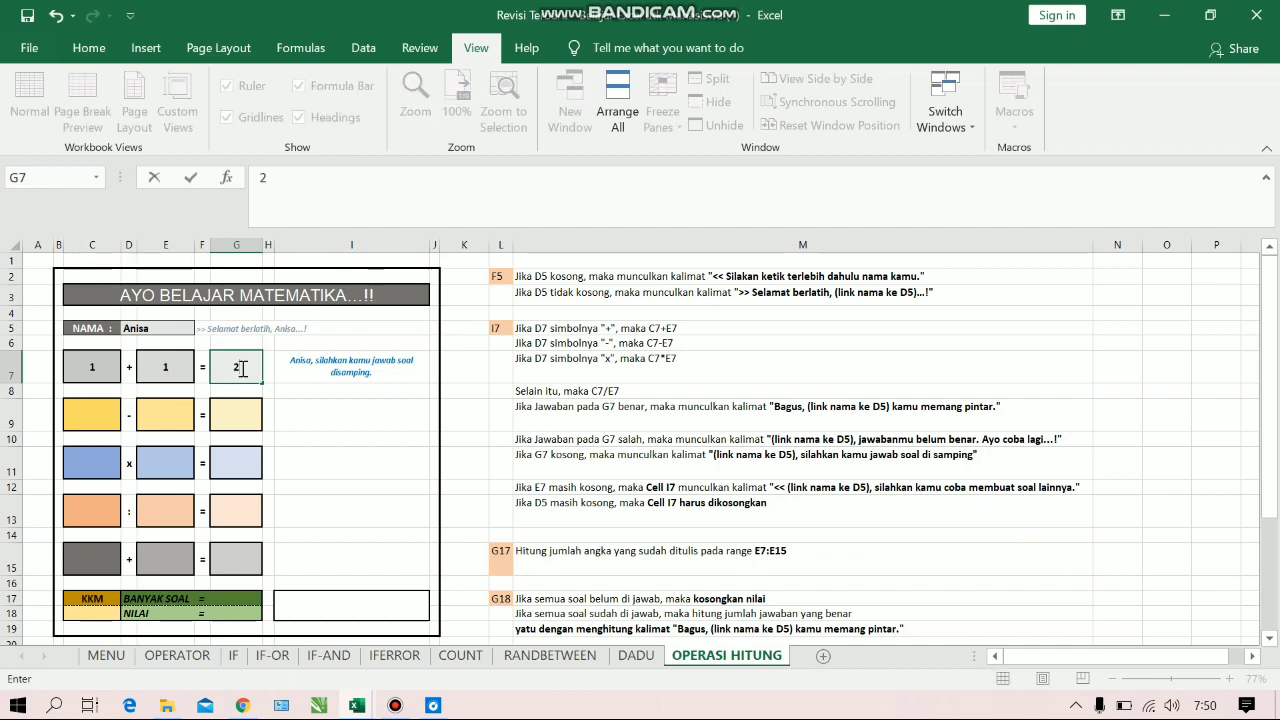
key("Return")
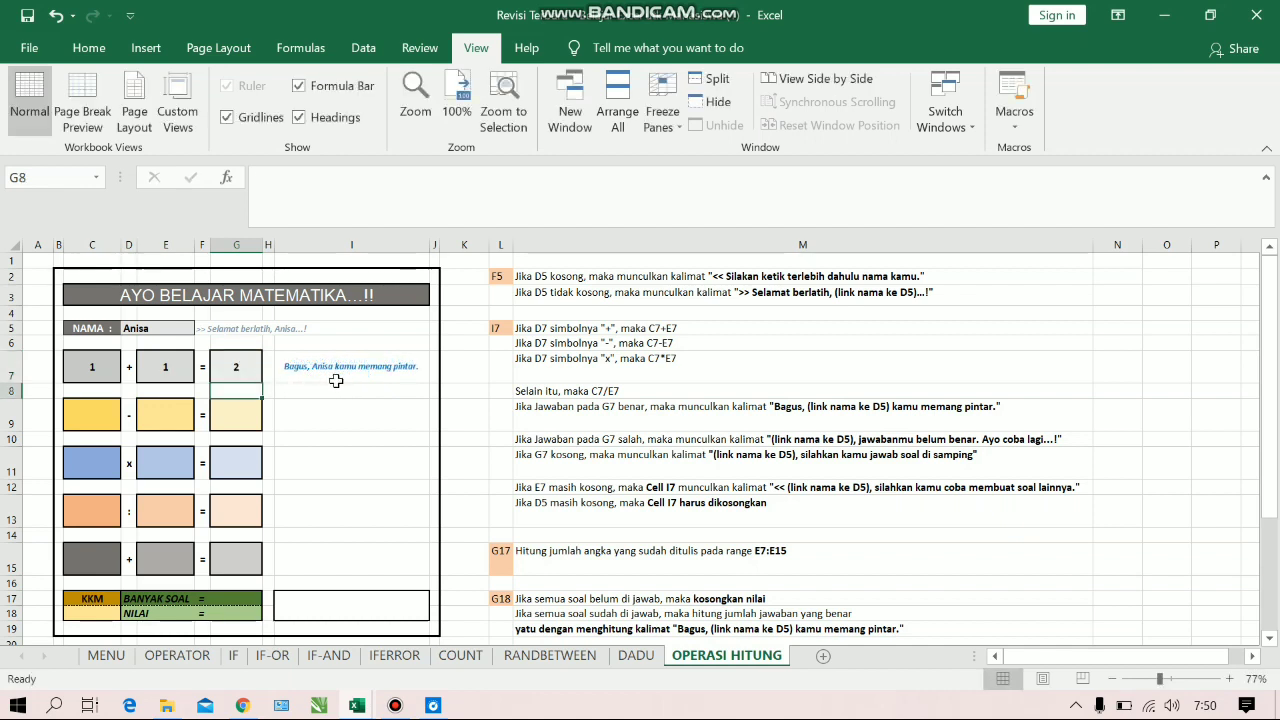
Replace the answer in G7 with 0 to test the wrong-answer message
left_click(243, 366)
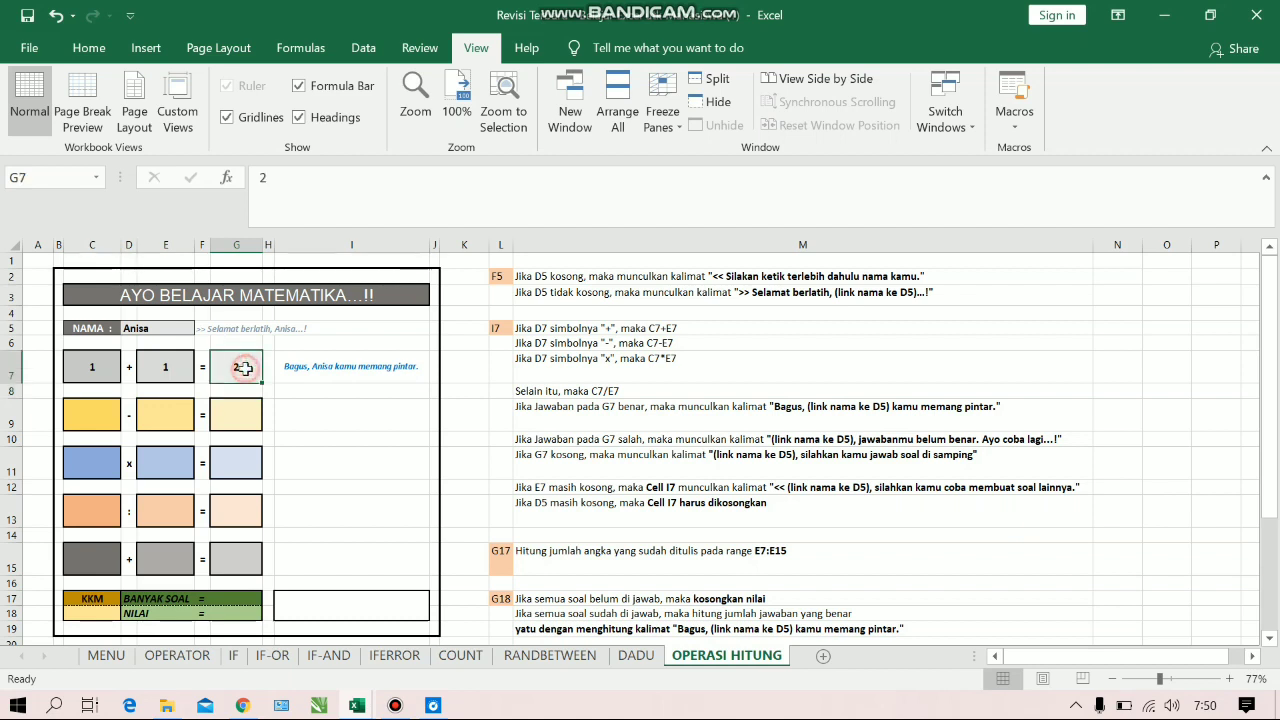
key("BackSpace")
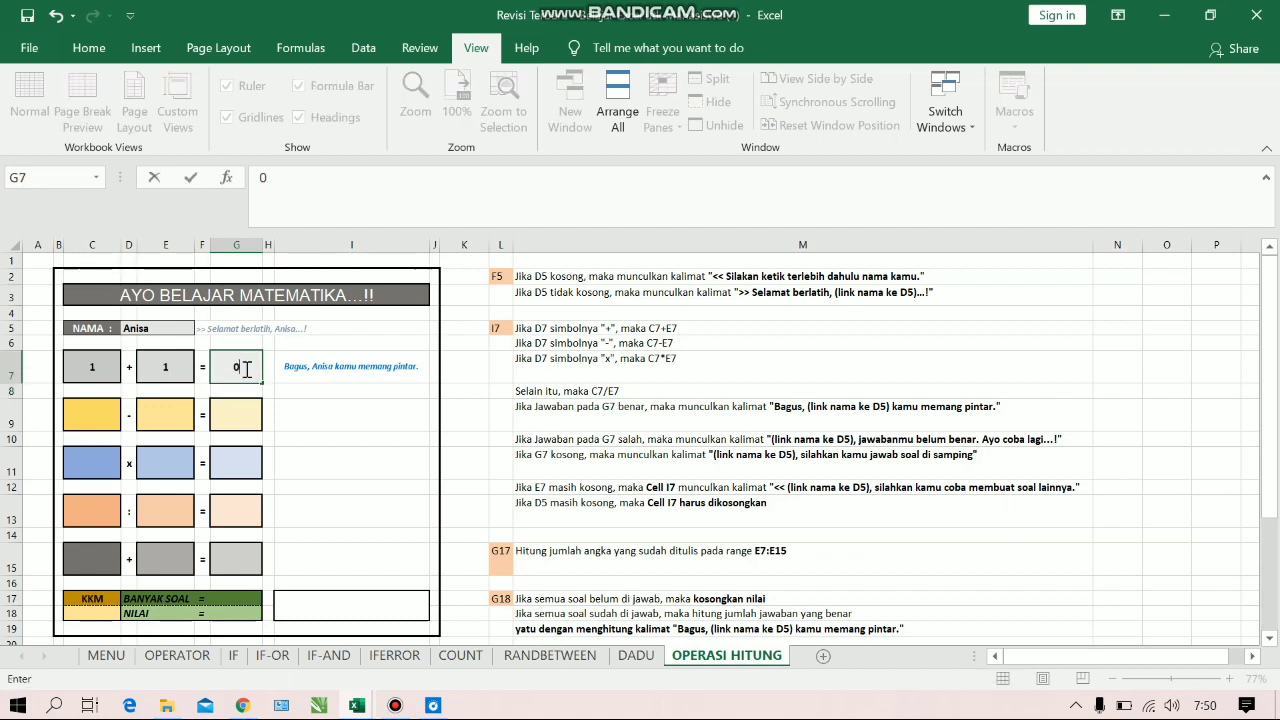
key("Return")
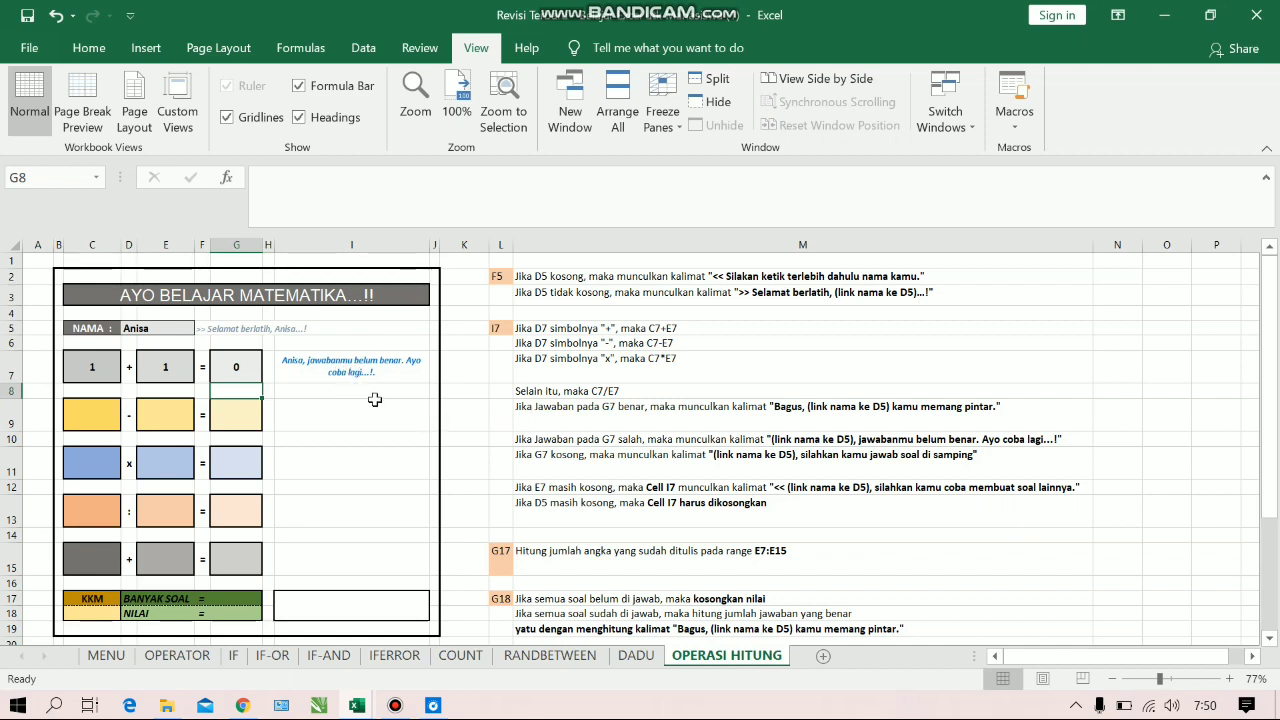
left_click(253, 368)
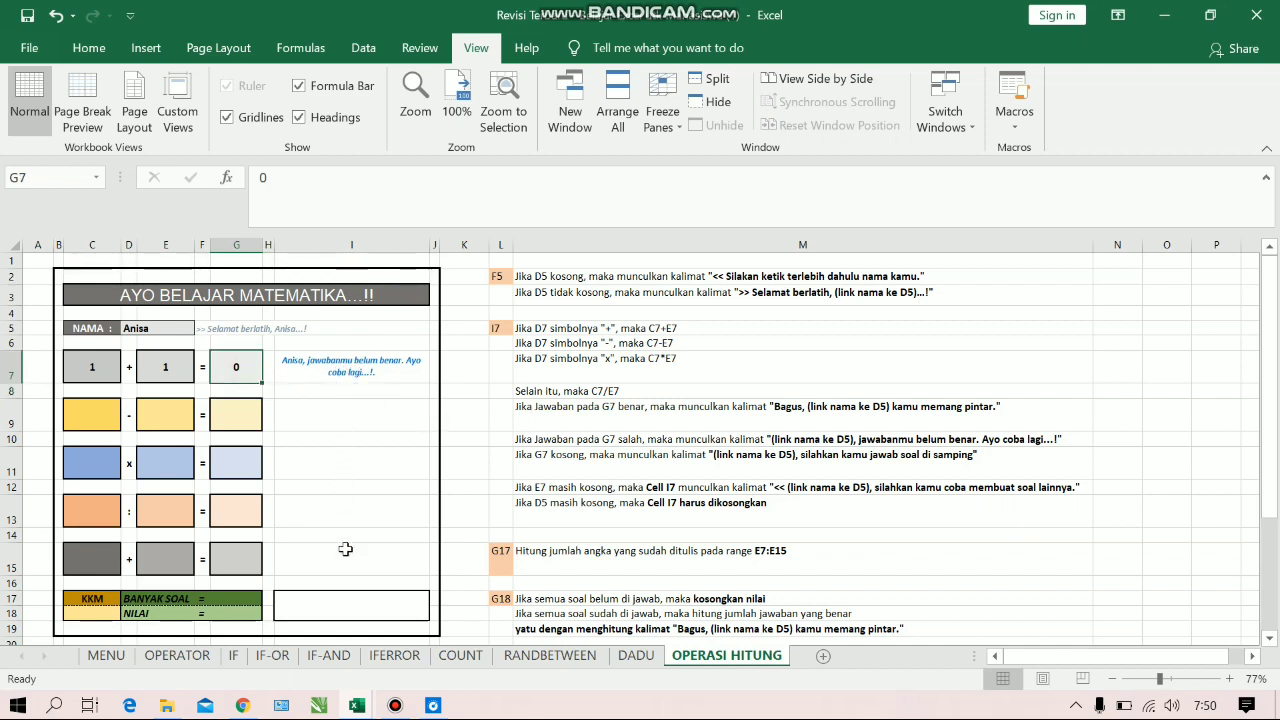
Fill the I7 formula down through I15
left_click(416, 381)
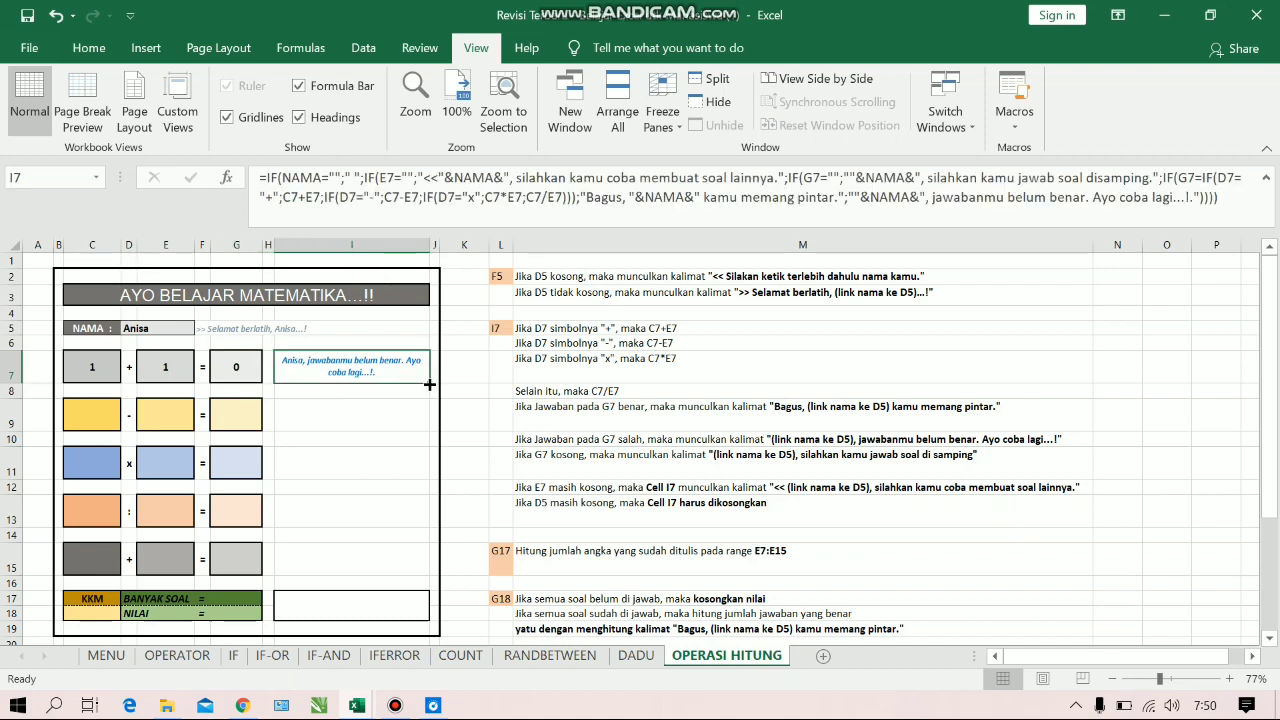
left_click_drag(429, 382, 429, 573)
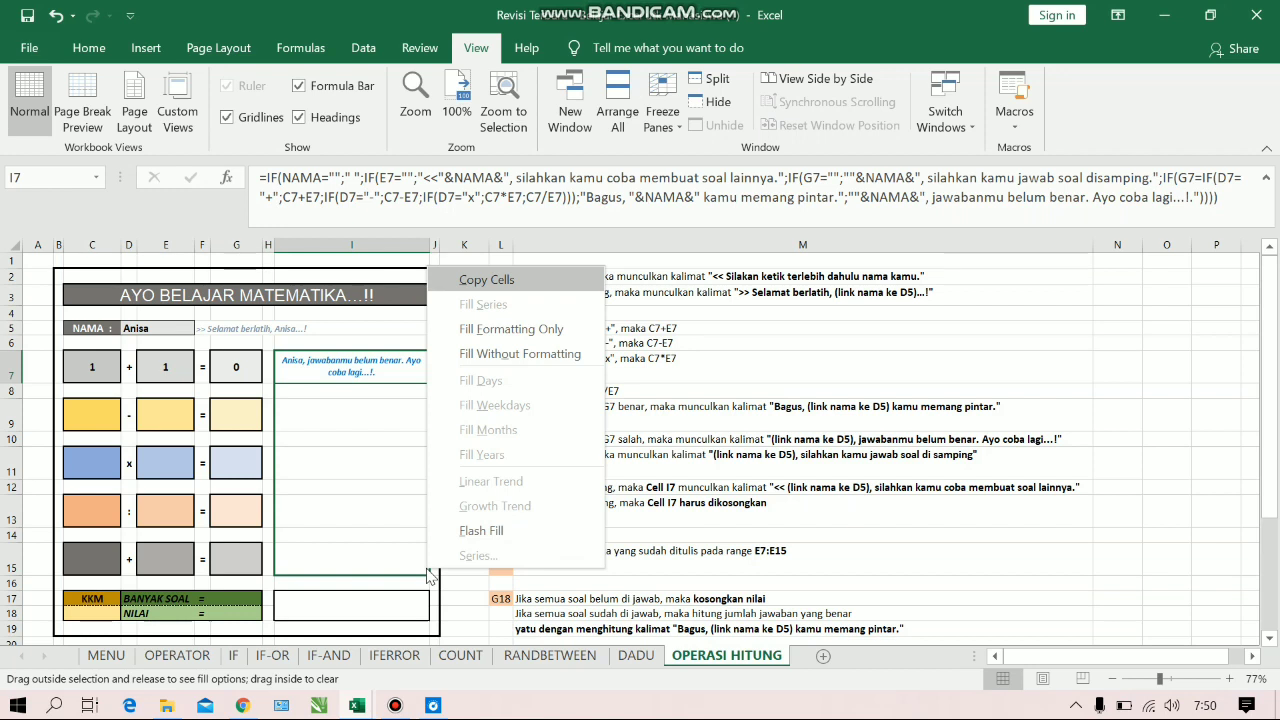
key("Escape")
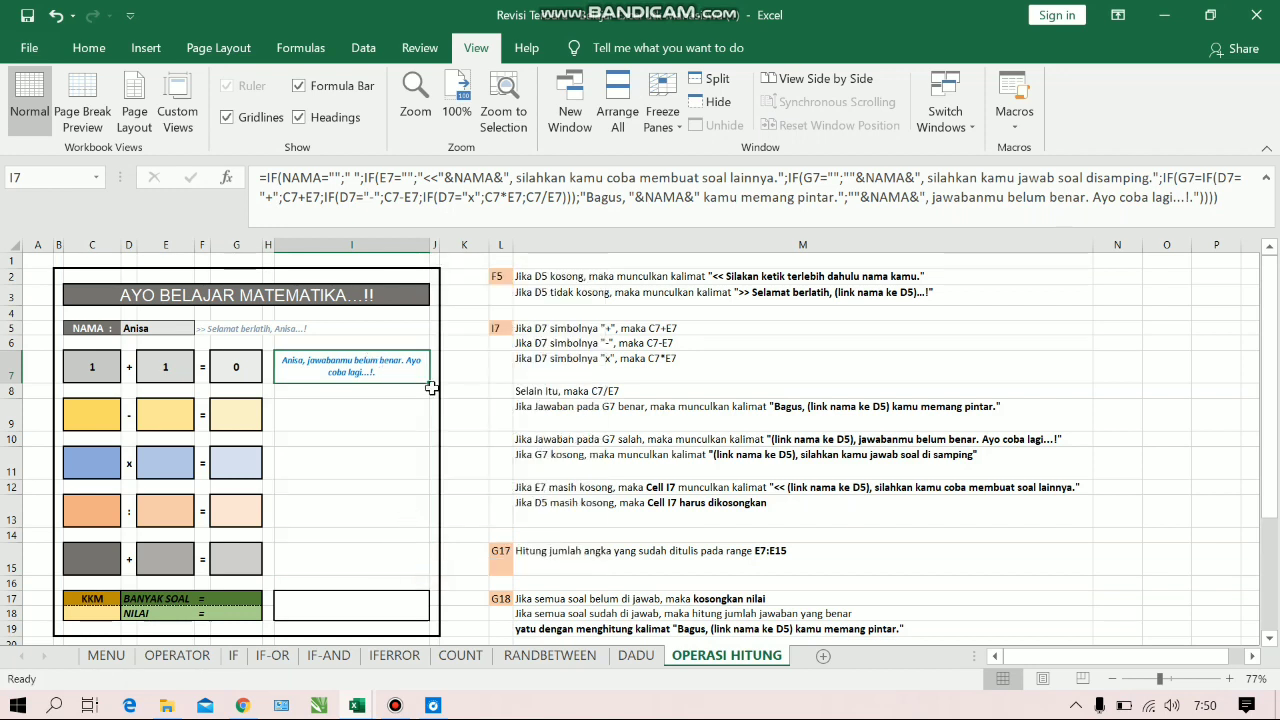
left_click_drag(430, 384, 432, 568)
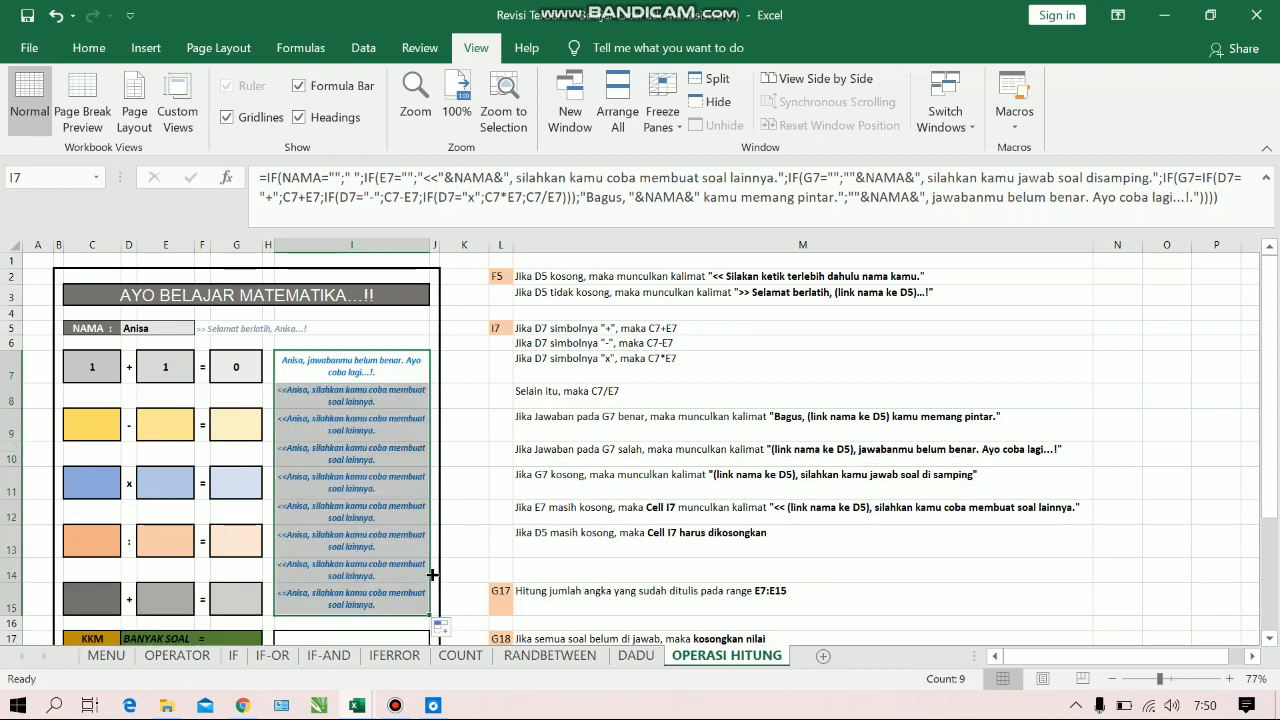
Clear the copied formulas from the spacer rows between problems: I8, I10, I12 and I14
left_click(389, 406)
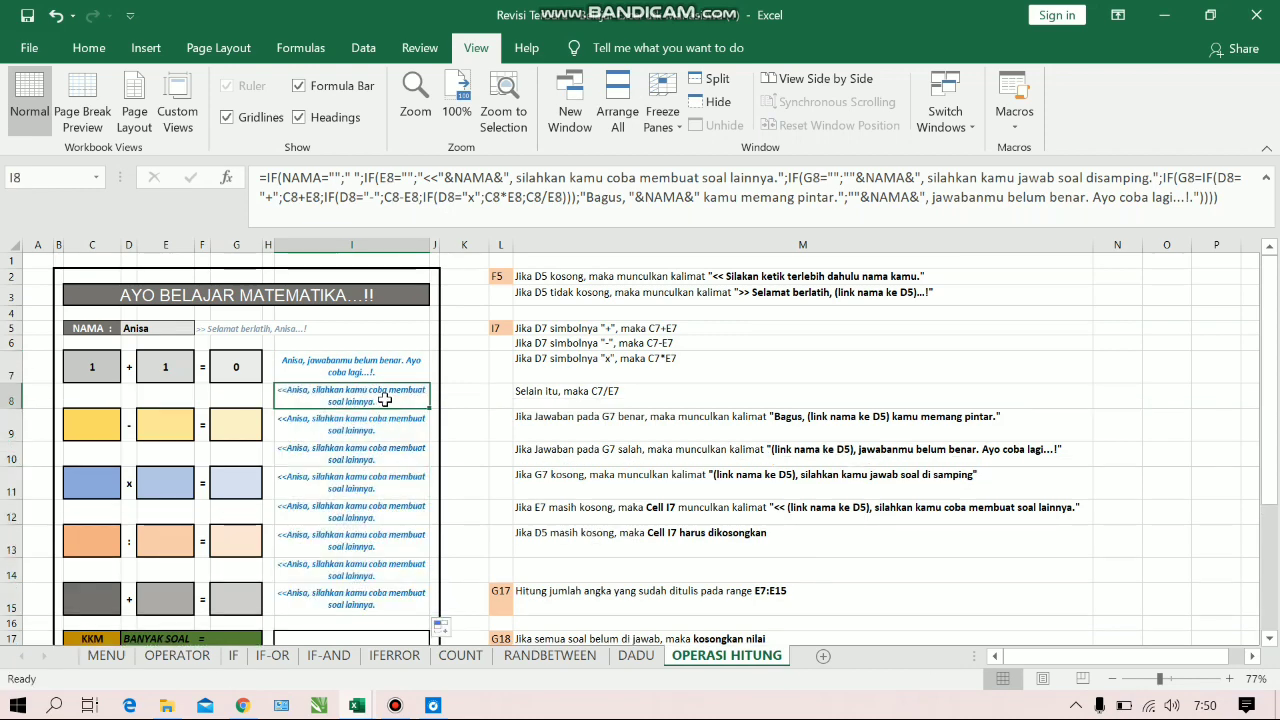
key("BackSpace")
left_click_drag(357, 464, 359, 463)
left_click(362, 453)
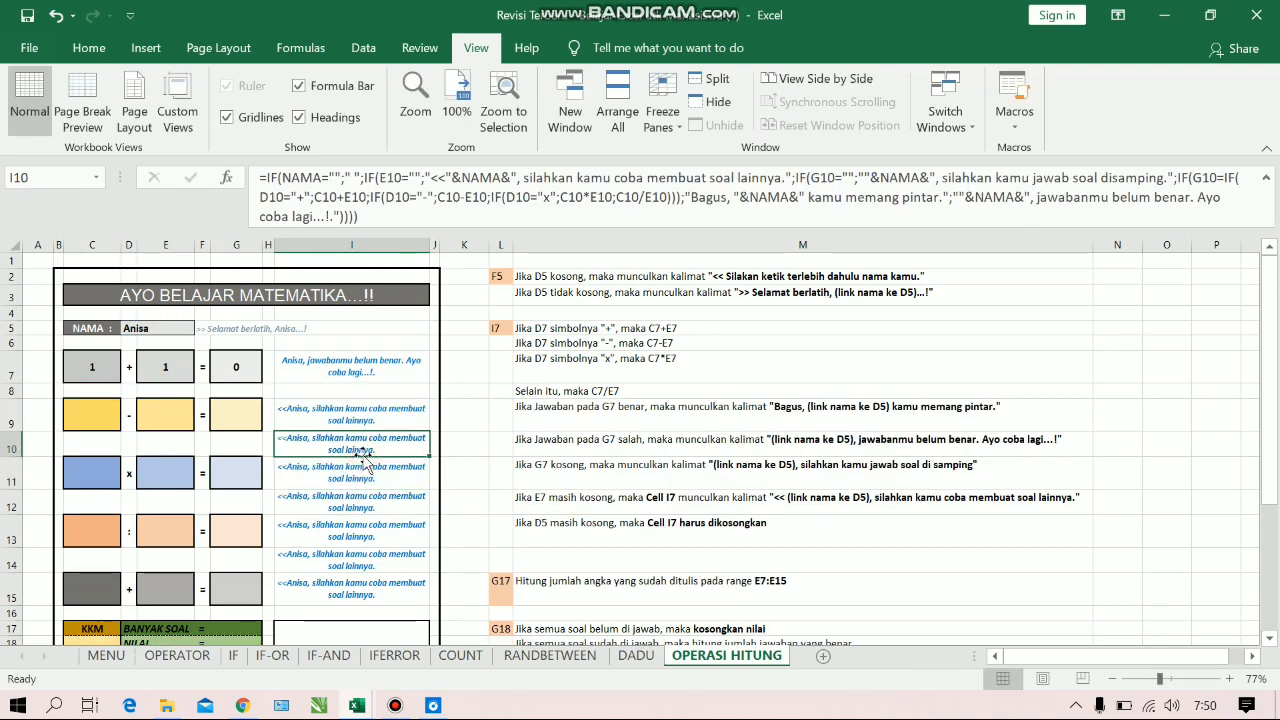
key("BackSpace")
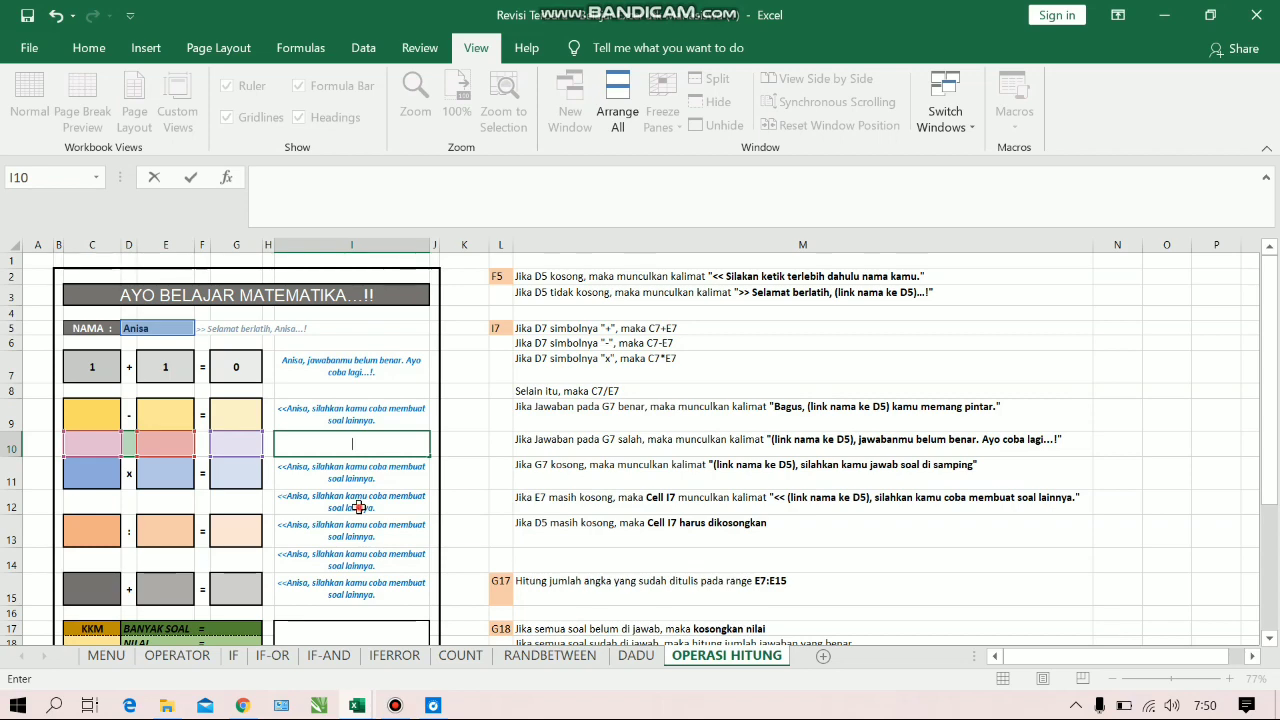
left_click_drag(357, 506, 358, 507)
left_click(358, 497)
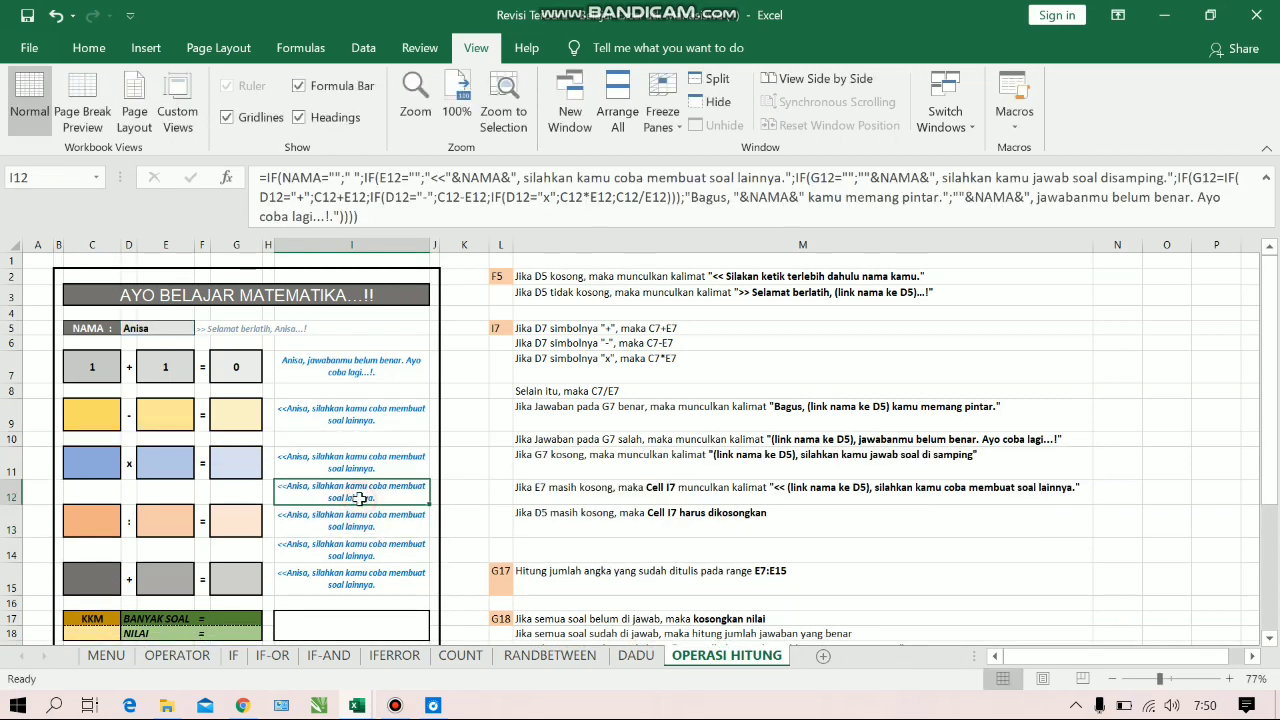
key("BackSpace")
left_click_drag(366, 548, 367, 549)
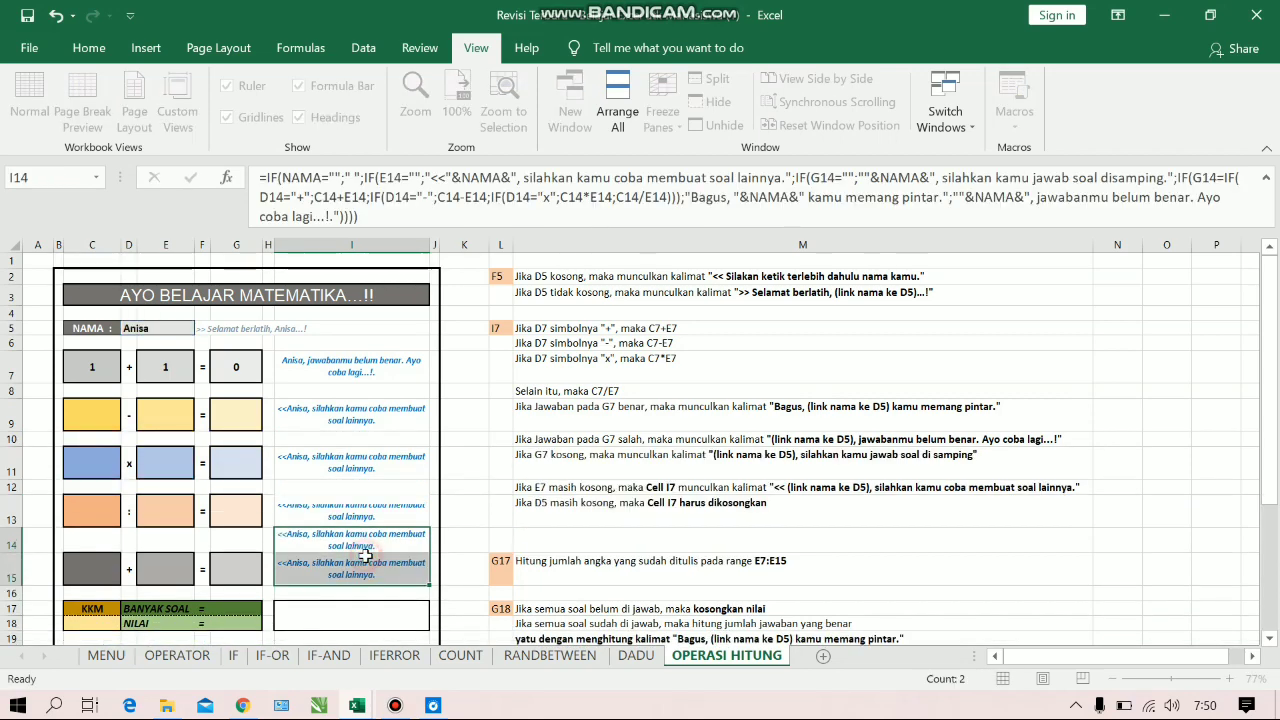
left_click(367, 548)
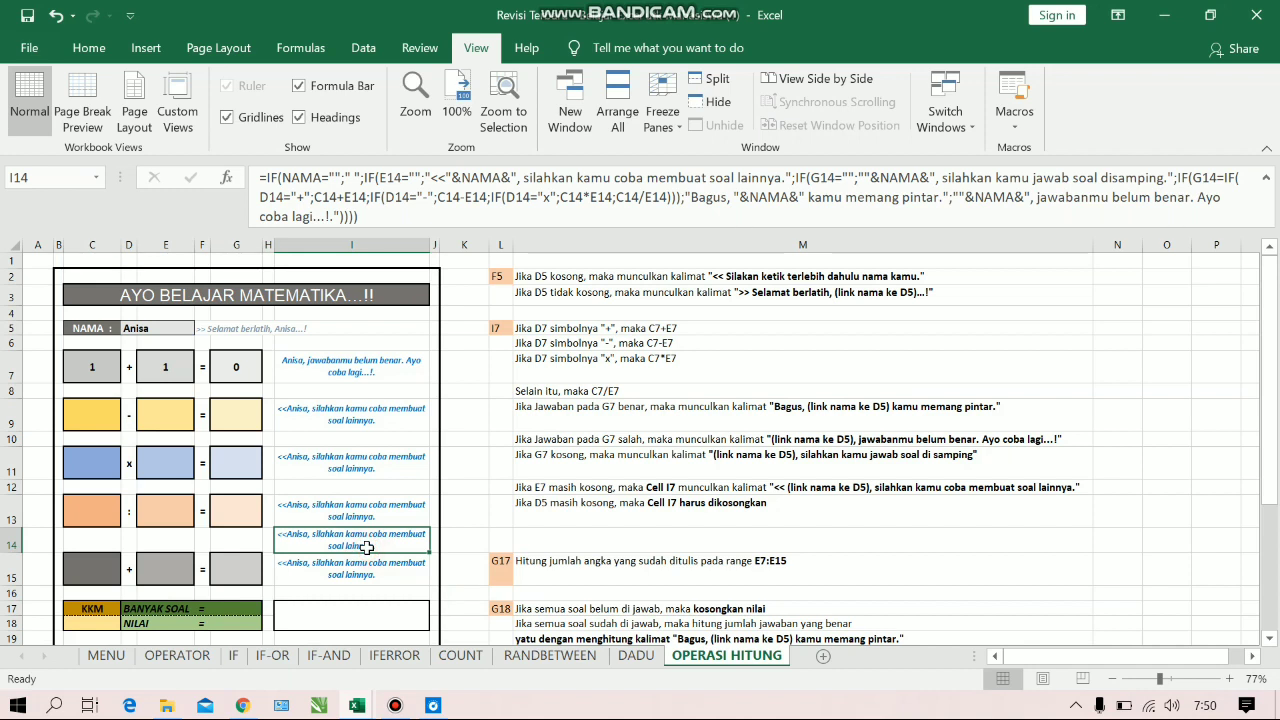
key("BackSpace")
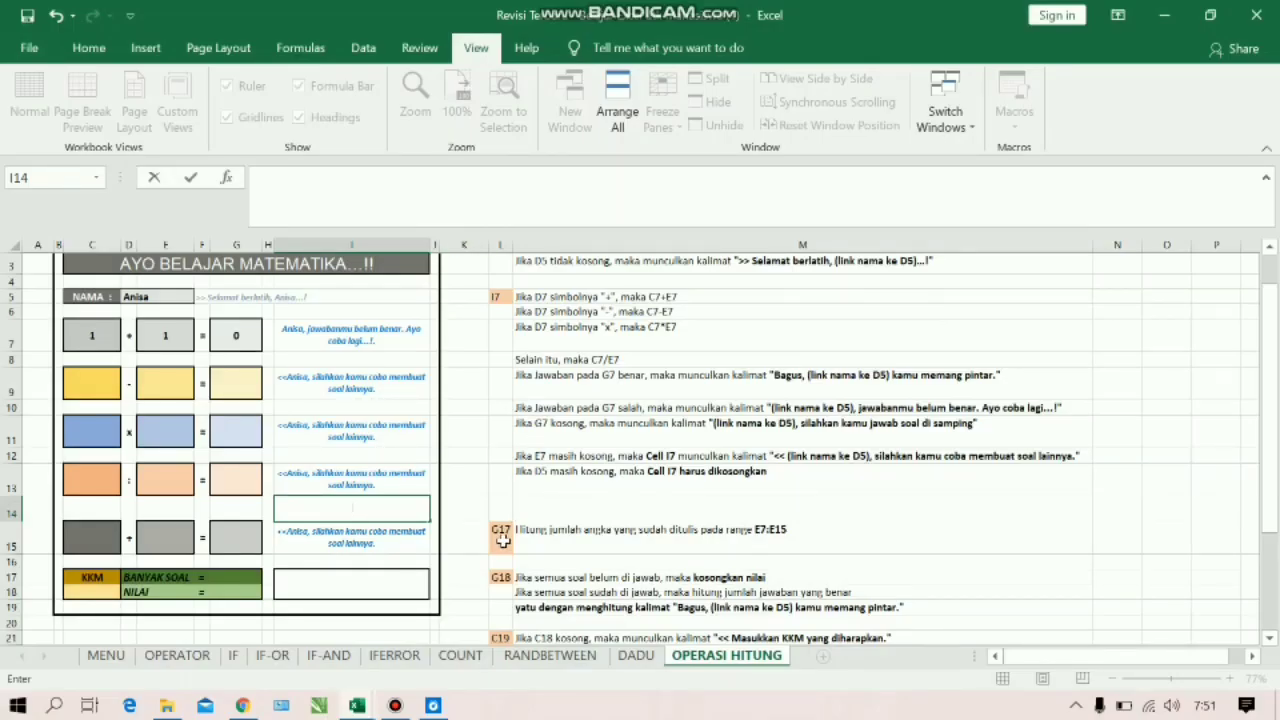
Enter =COUNT(E7:E15) in G17 to count the problems that have been written
left_click(227, 574)
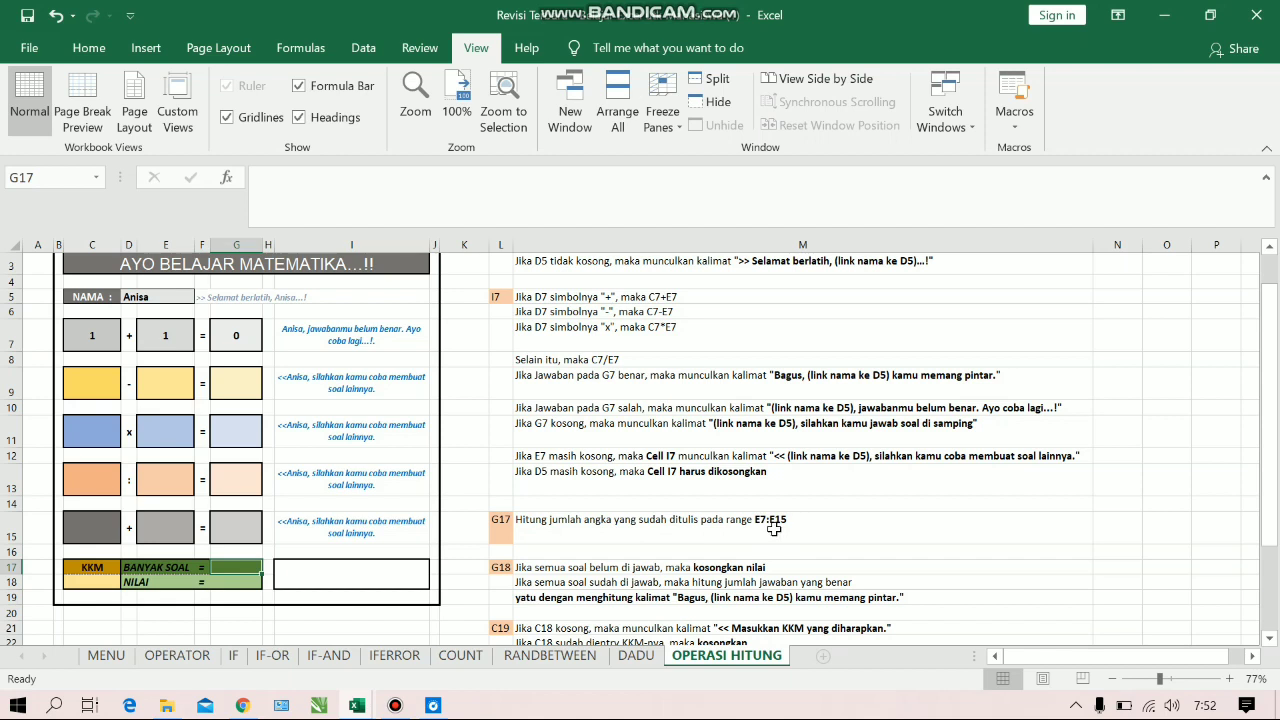
left_click(493, 206)
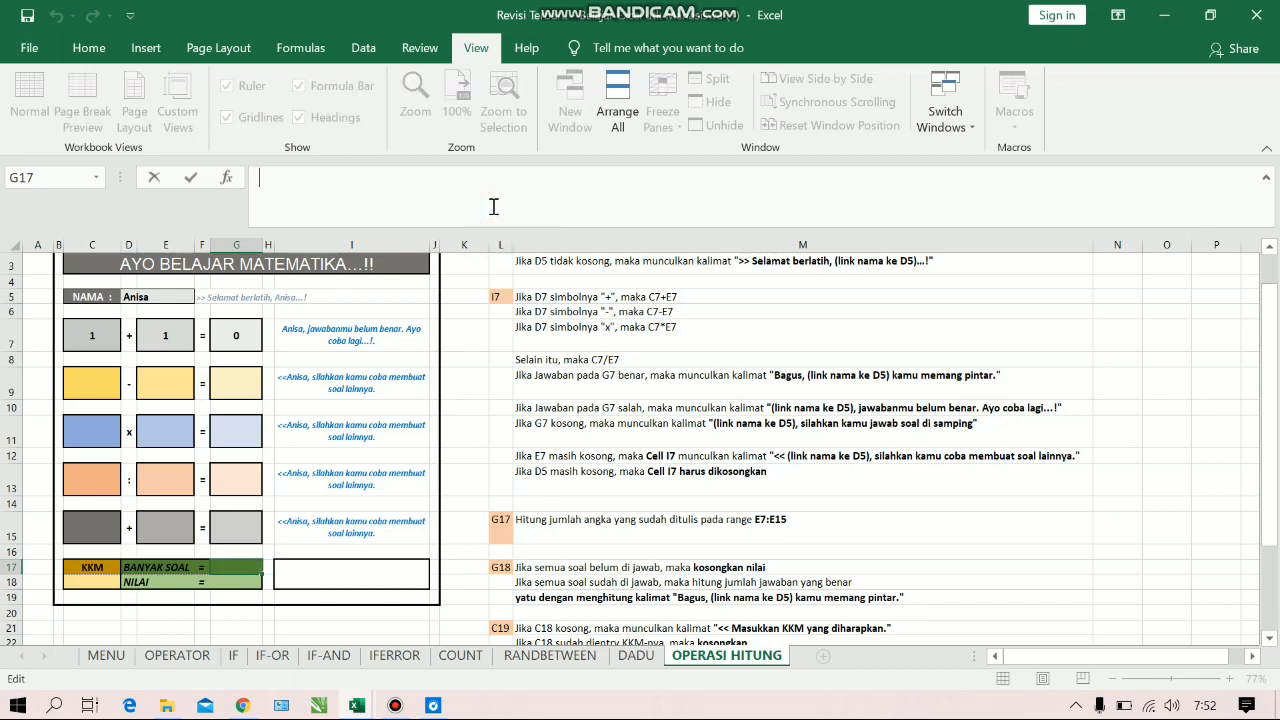
type("=count")
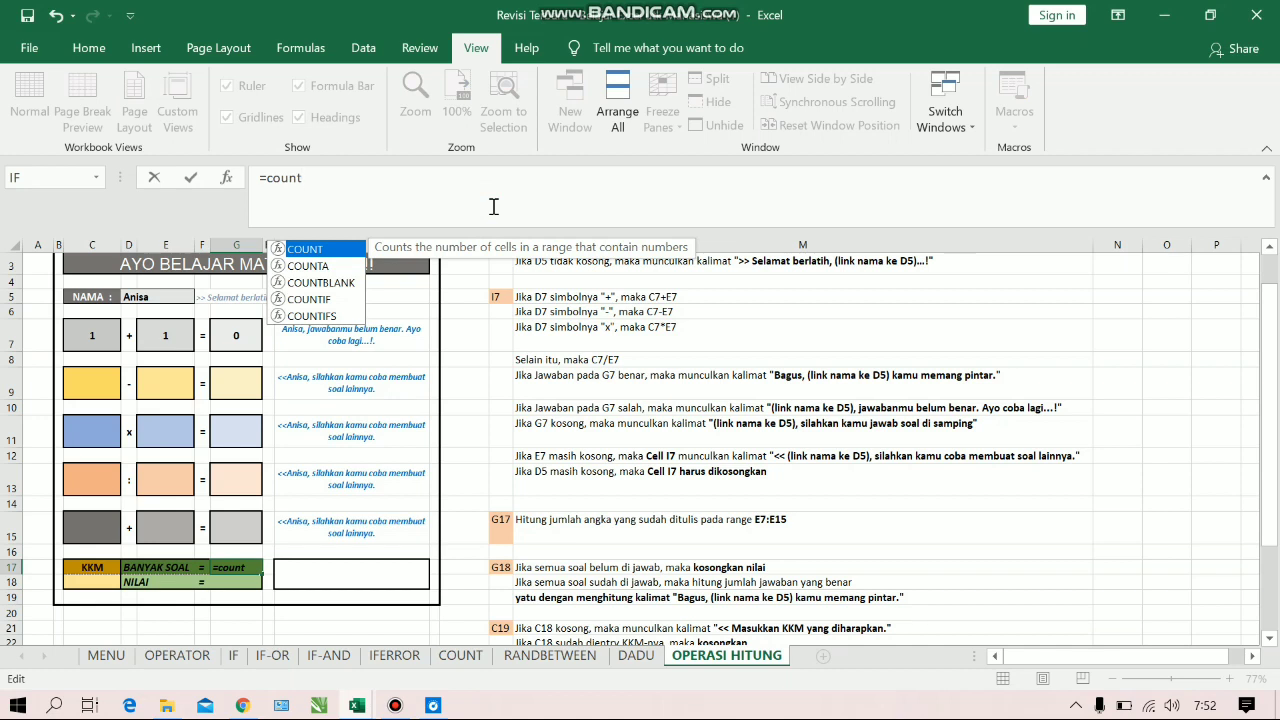
key("Tab")
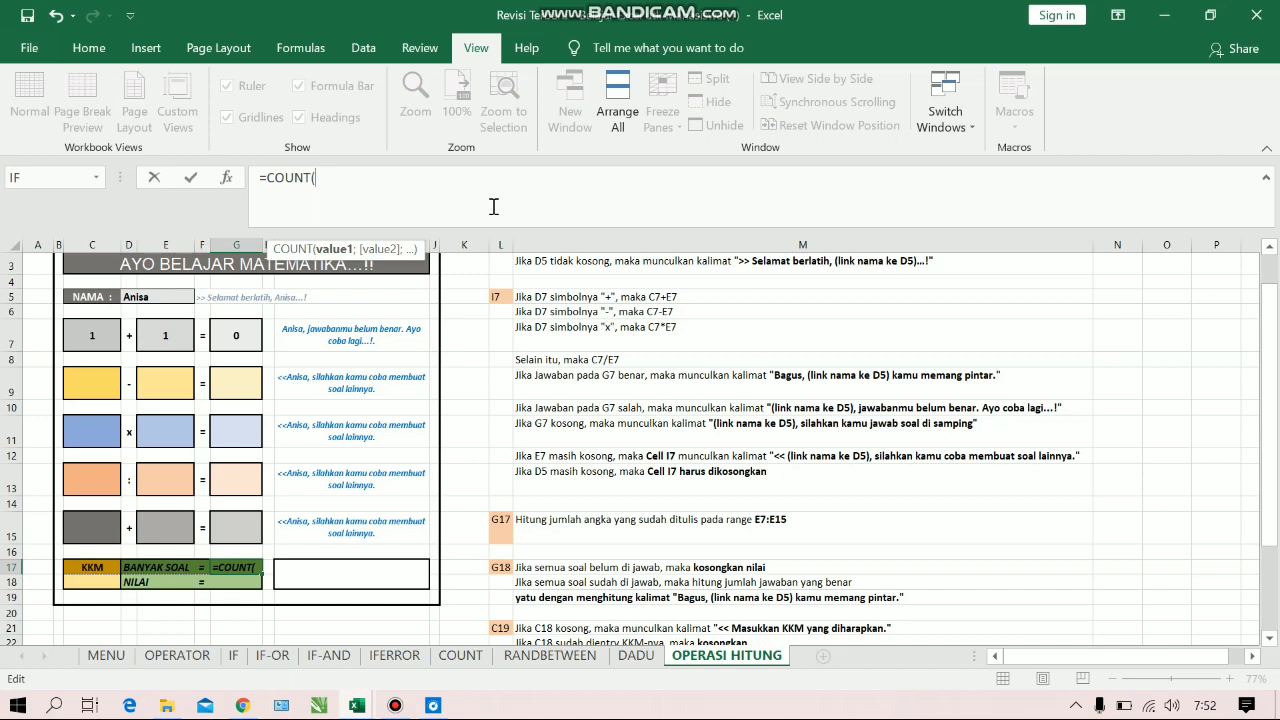
left_click(242, 337)
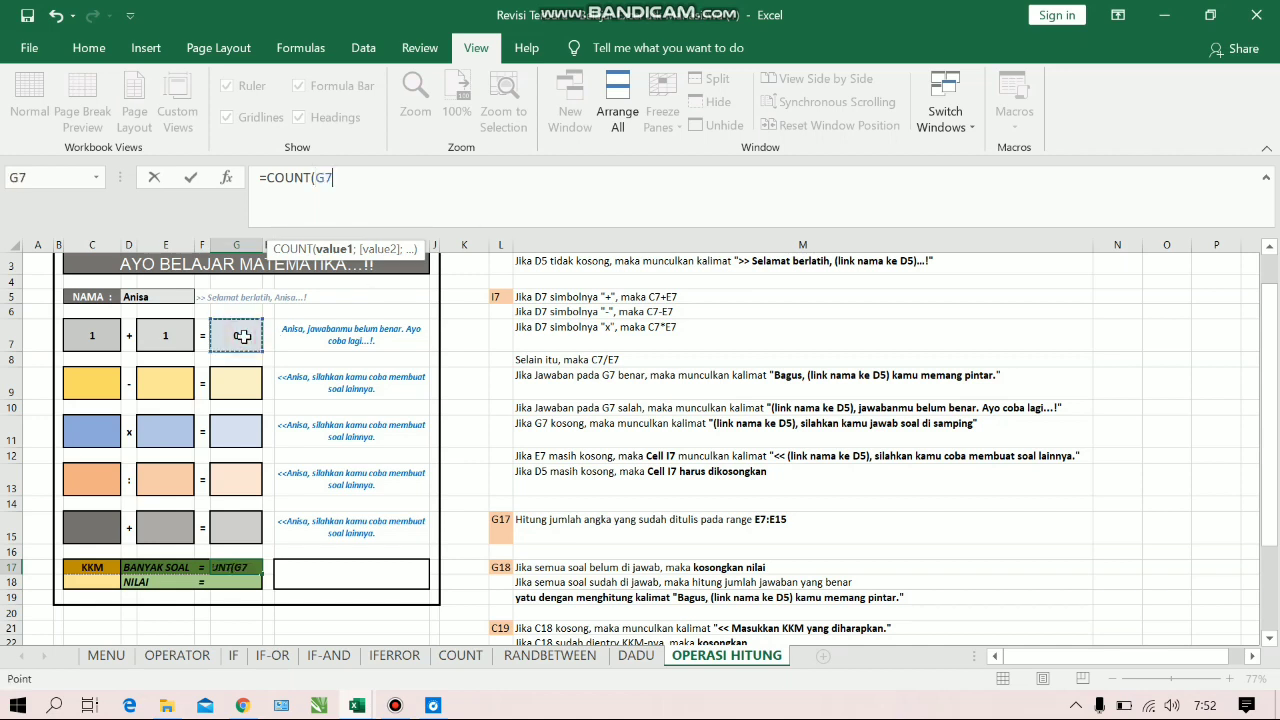
key("BackSpace")
key("BackSpace")
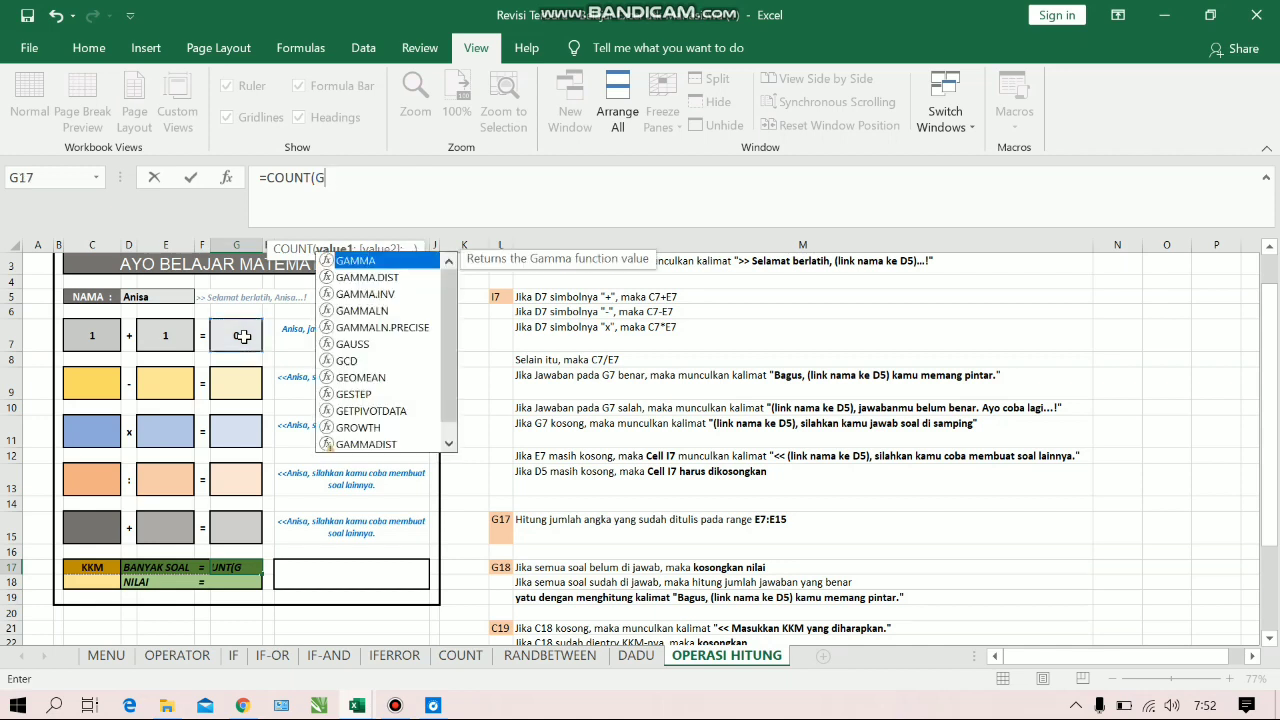
left_click(163, 336)
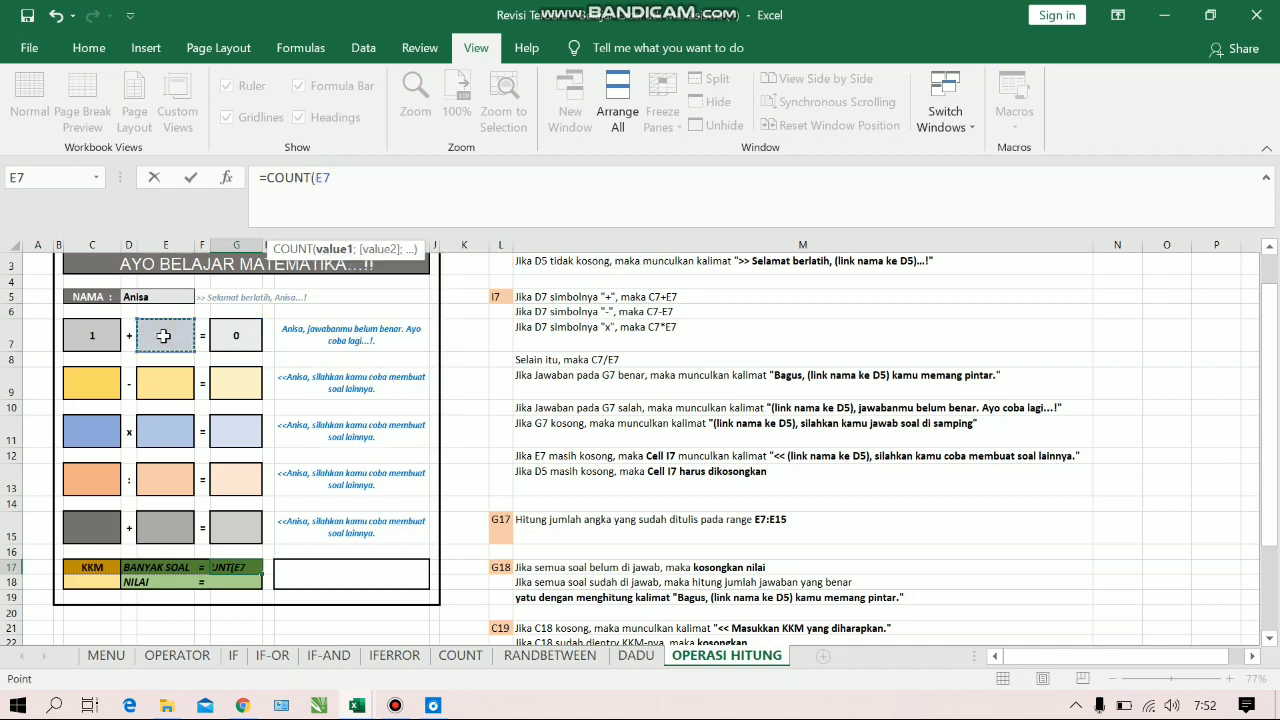
key("F8")
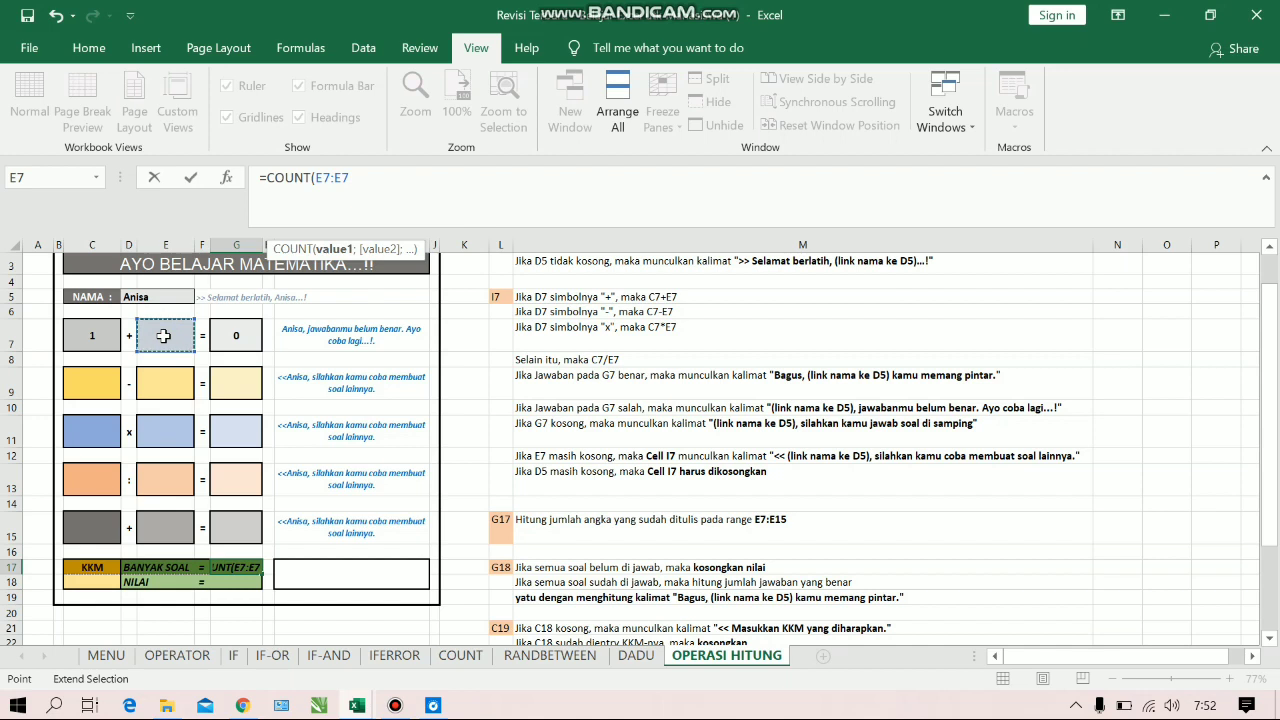
left_click(173, 535)
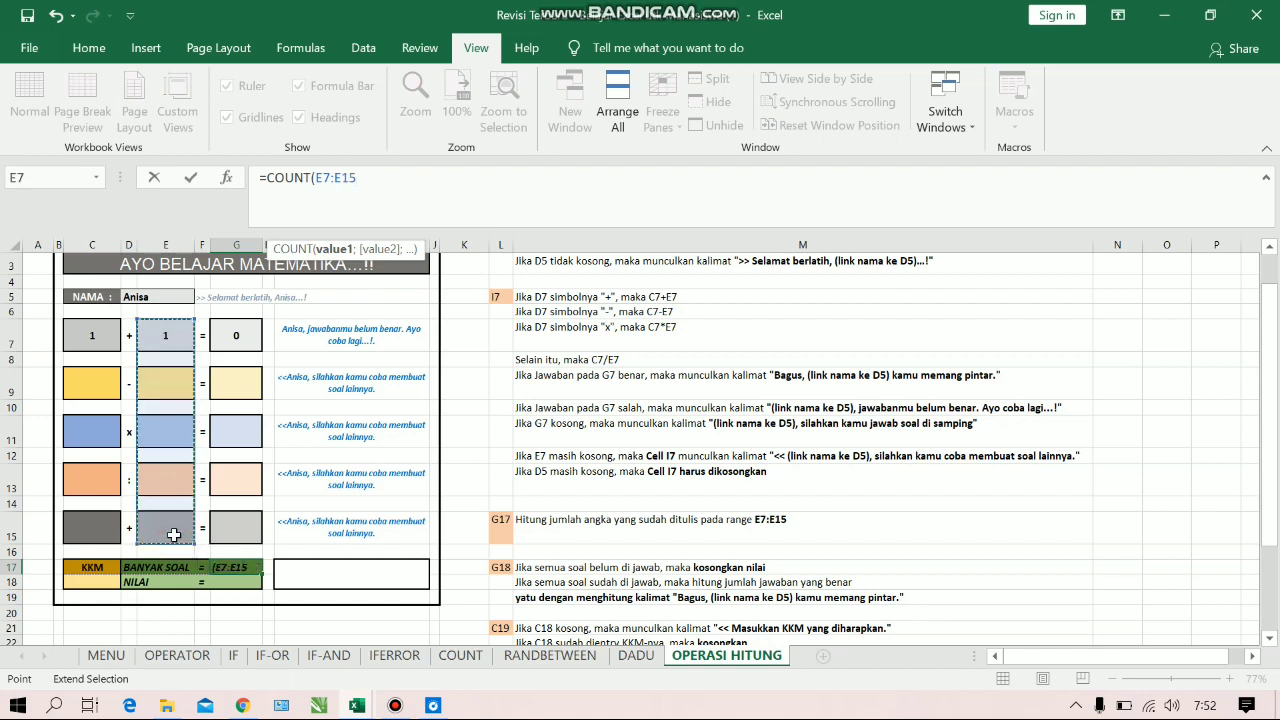
type(")")
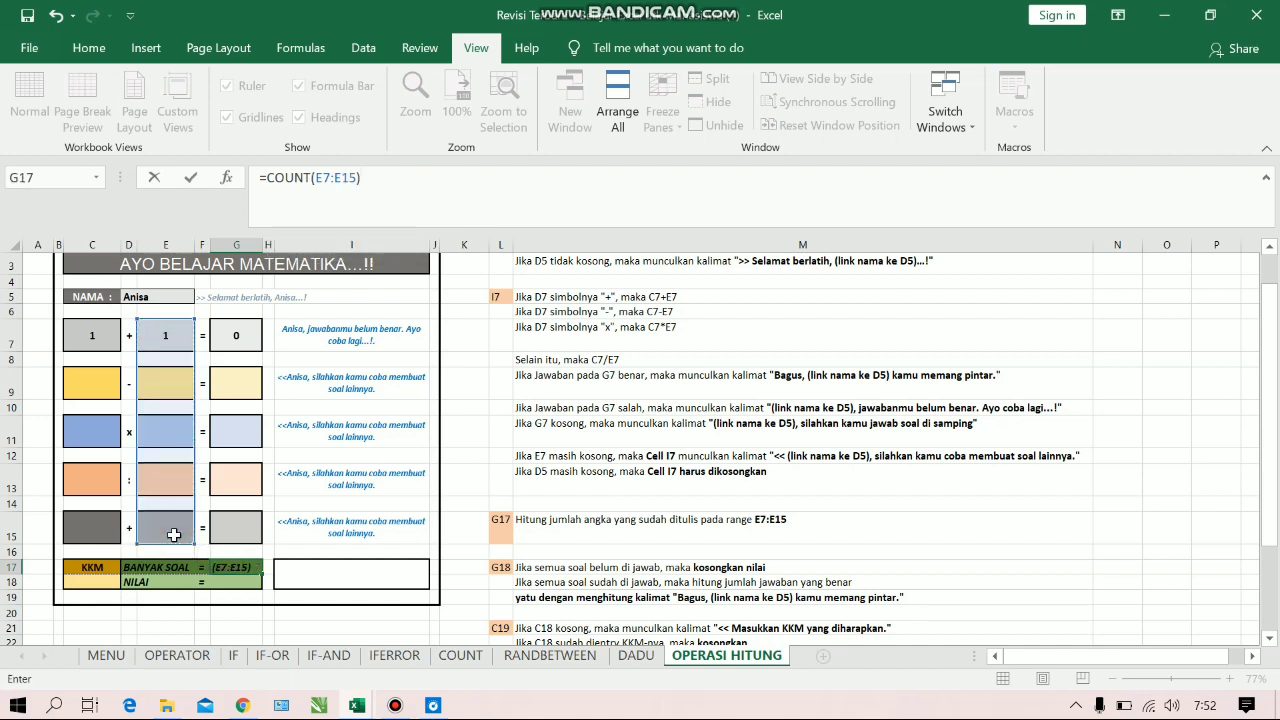
key("Return")
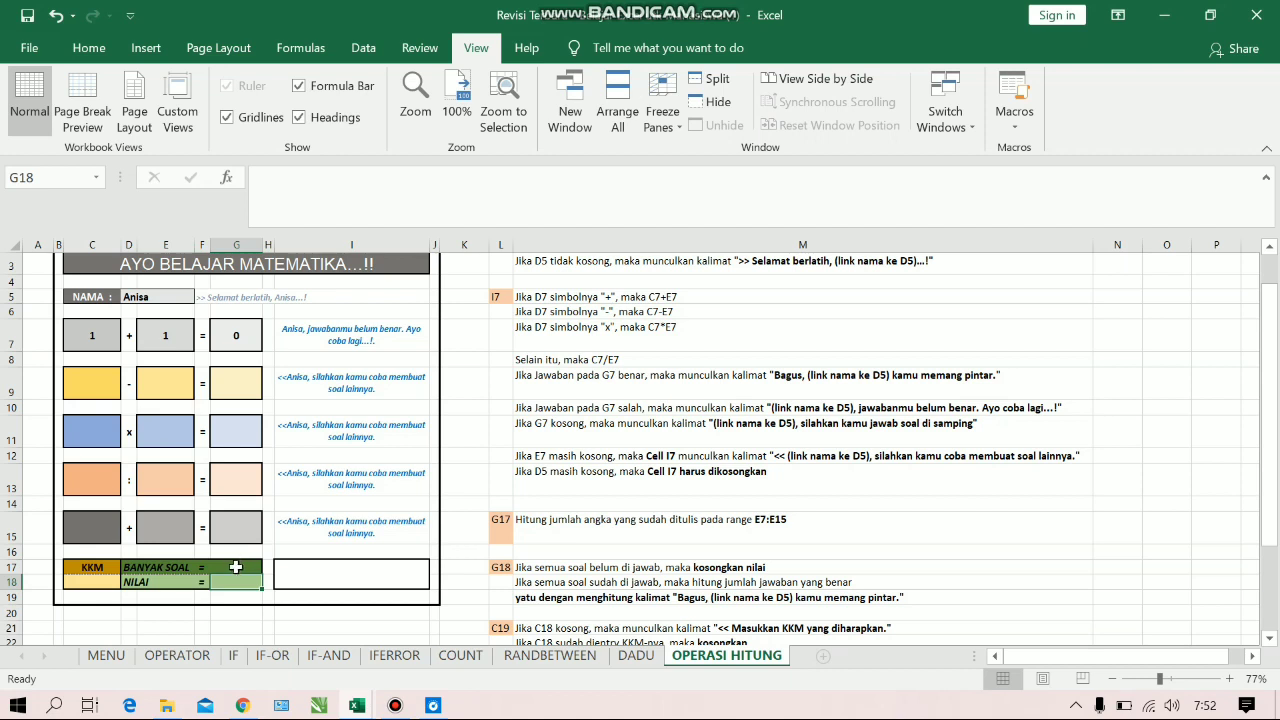
Test the problem count by entering 1 in C9 and E9 for subtraction and in C11 and E11 for multiplication
left_click(97, 382)
type("1")
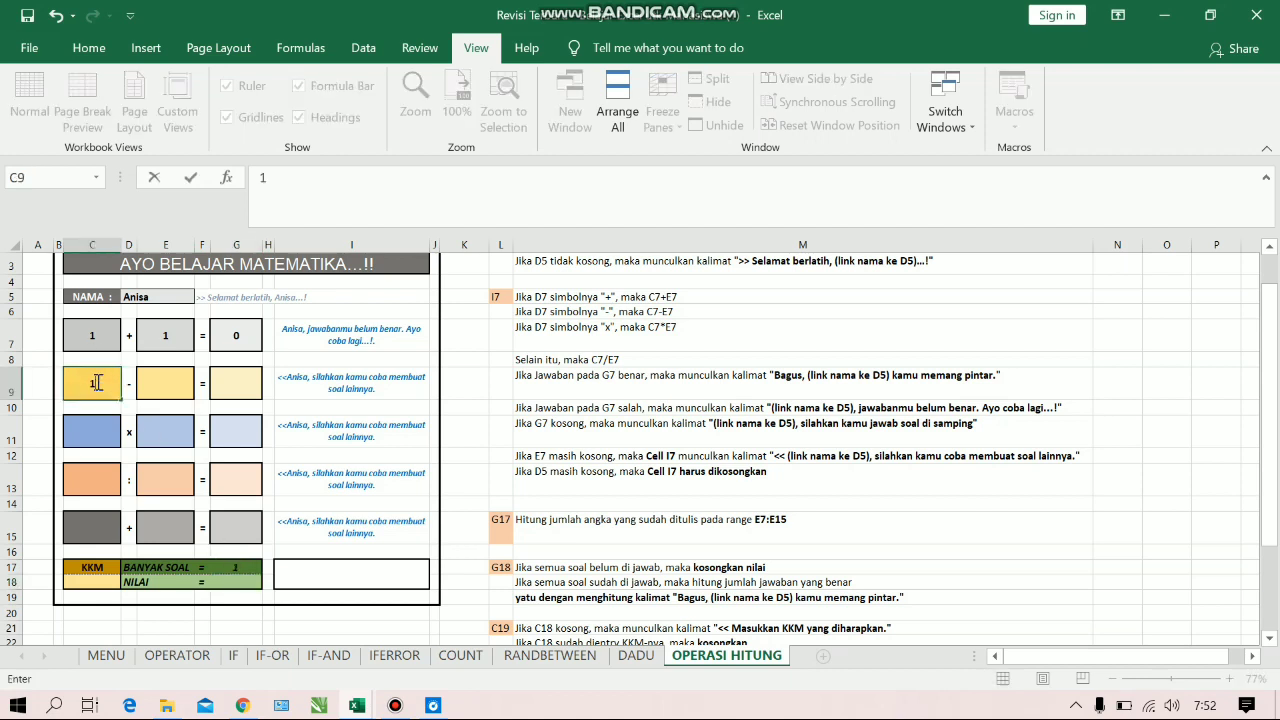
left_click(177, 388)
type("1")
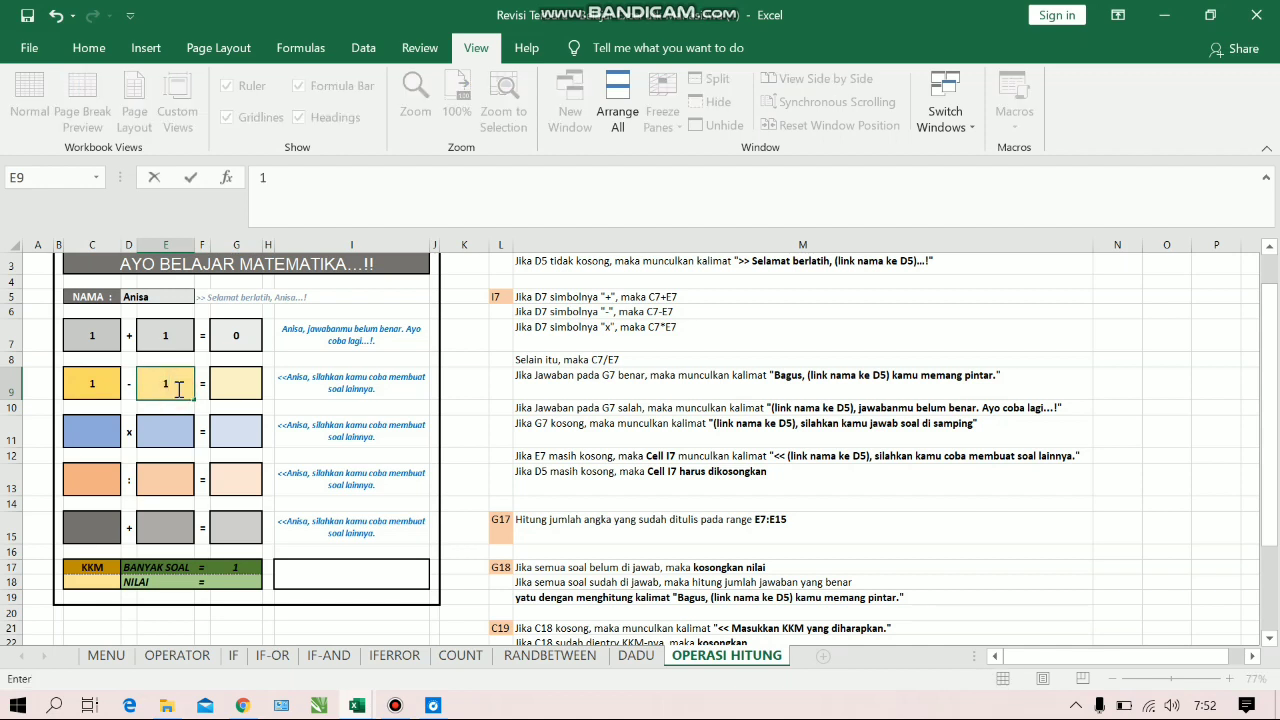
key("Return")
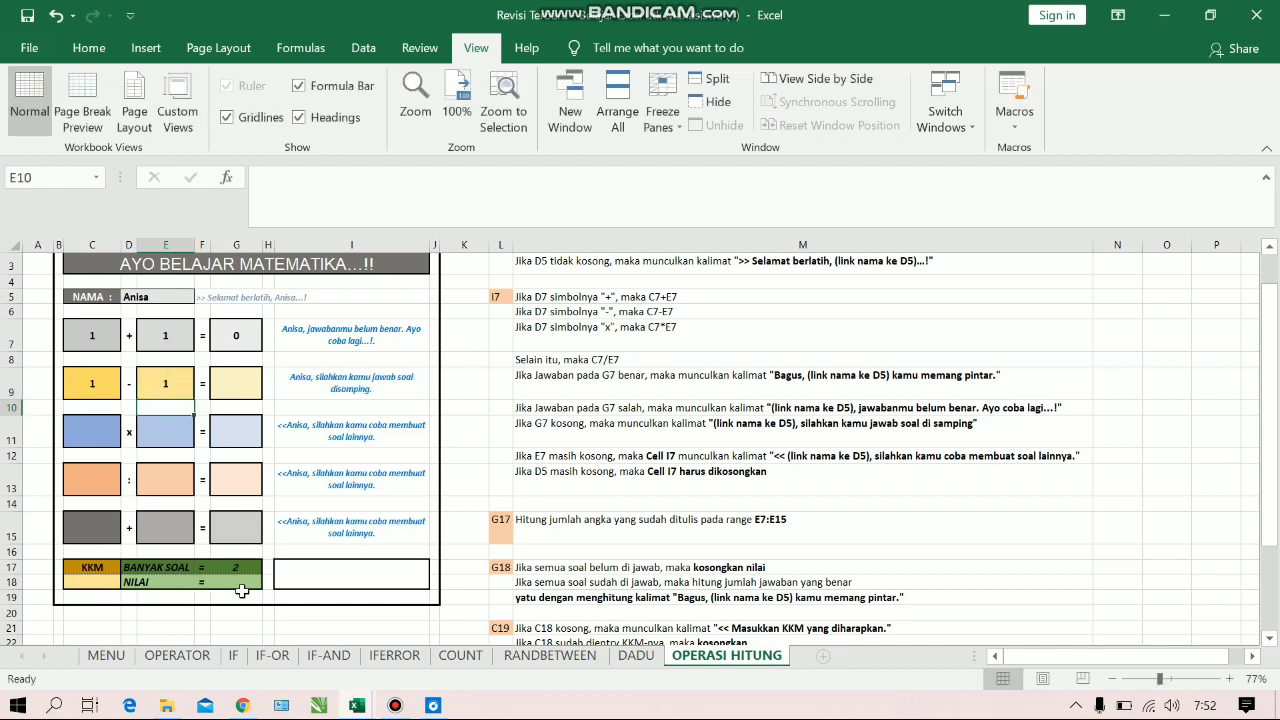
left_click(113, 434)
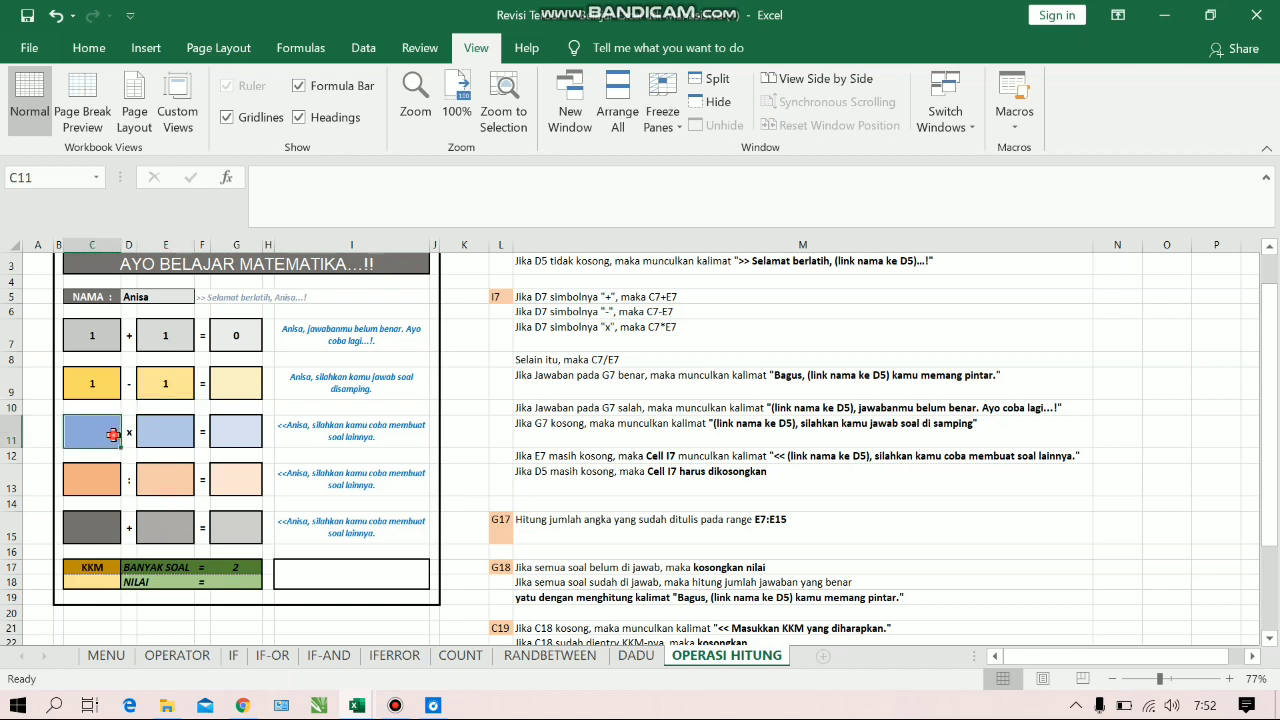
type("1")
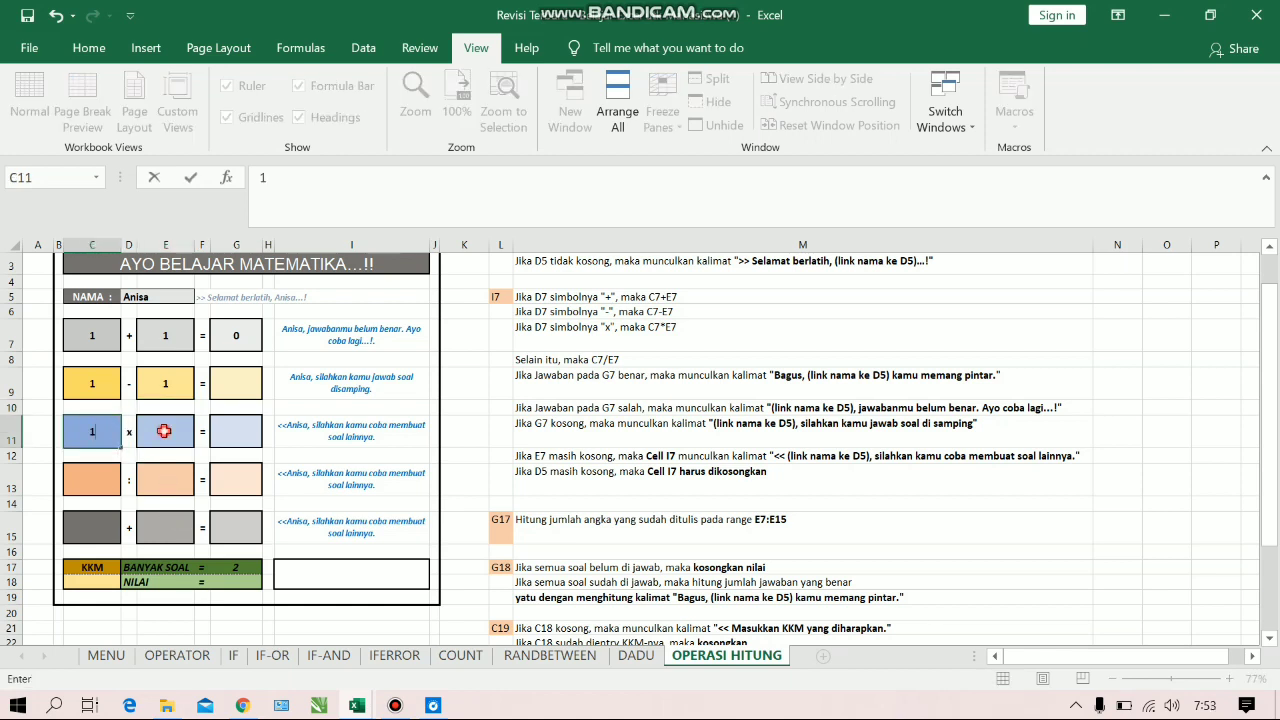
left_click(164, 431)
type("1")
Enter 1 as both operands of the division problem (C13, E13) and the last addition problem (C15, E15)
left_click(102, 471)
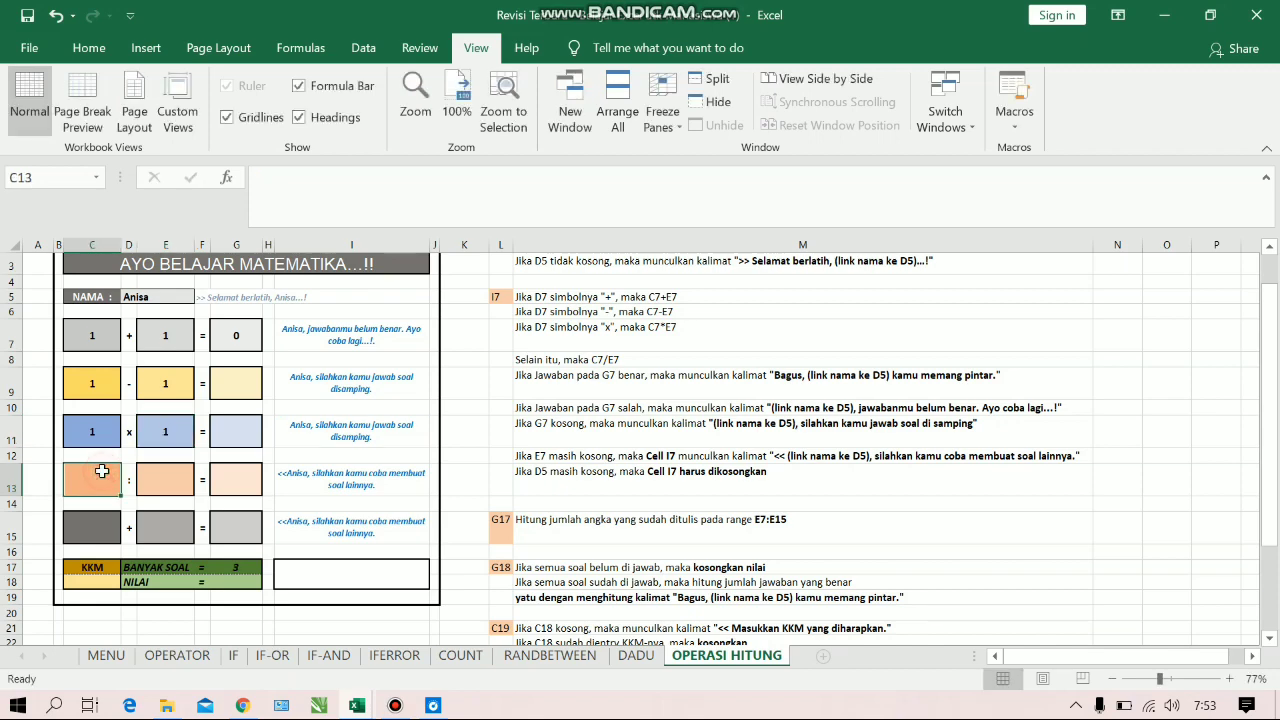
type("1")
left_click(148, 475)
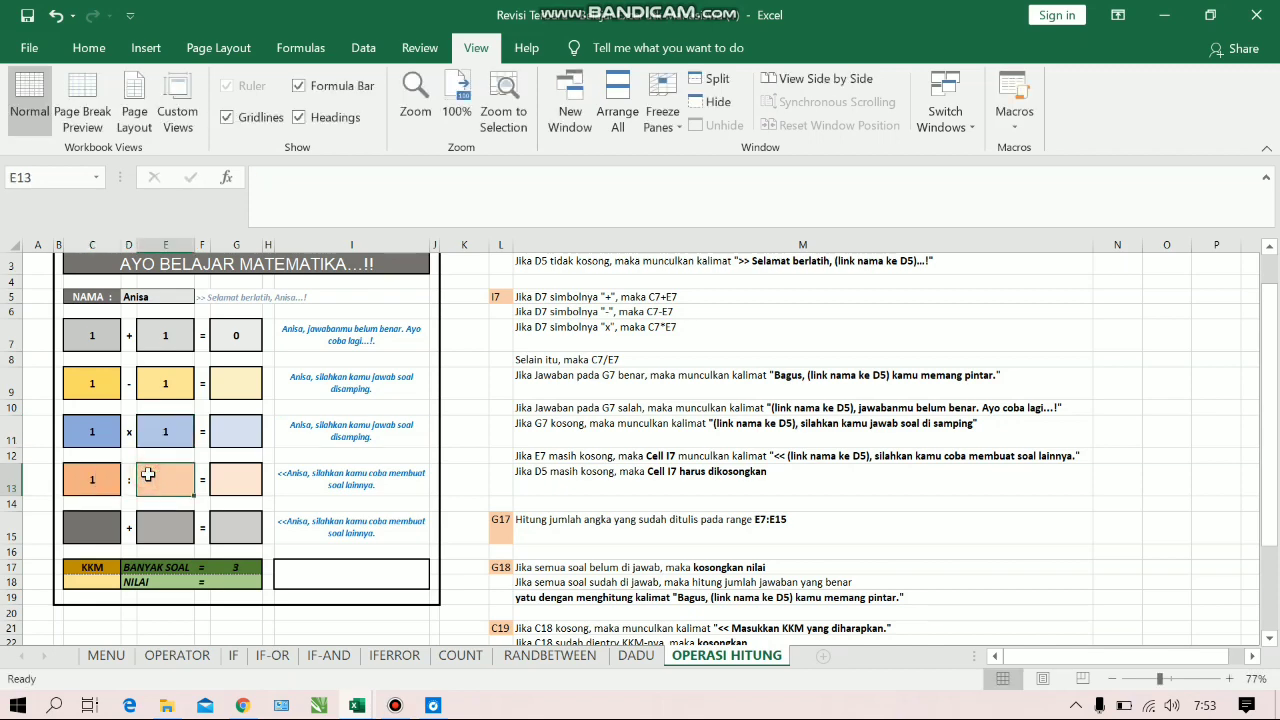
type("1")
left_click(116, 526)
type("1")
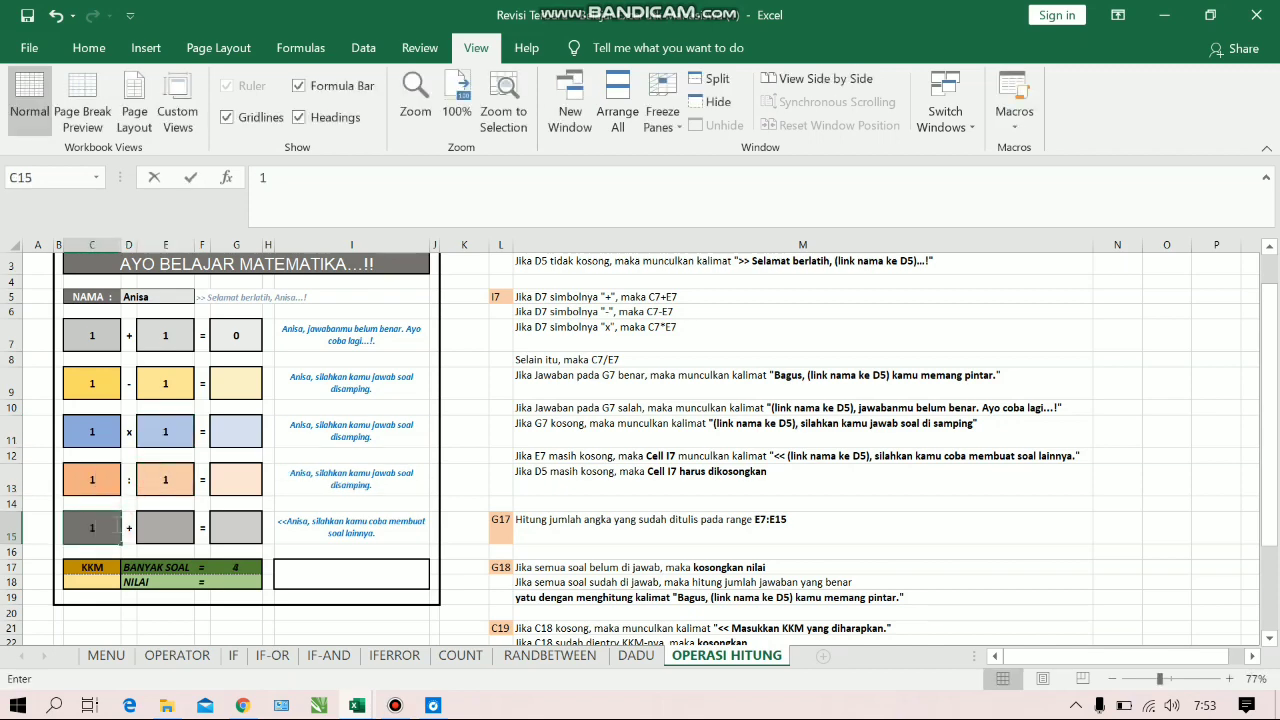
left_click(131, 525)
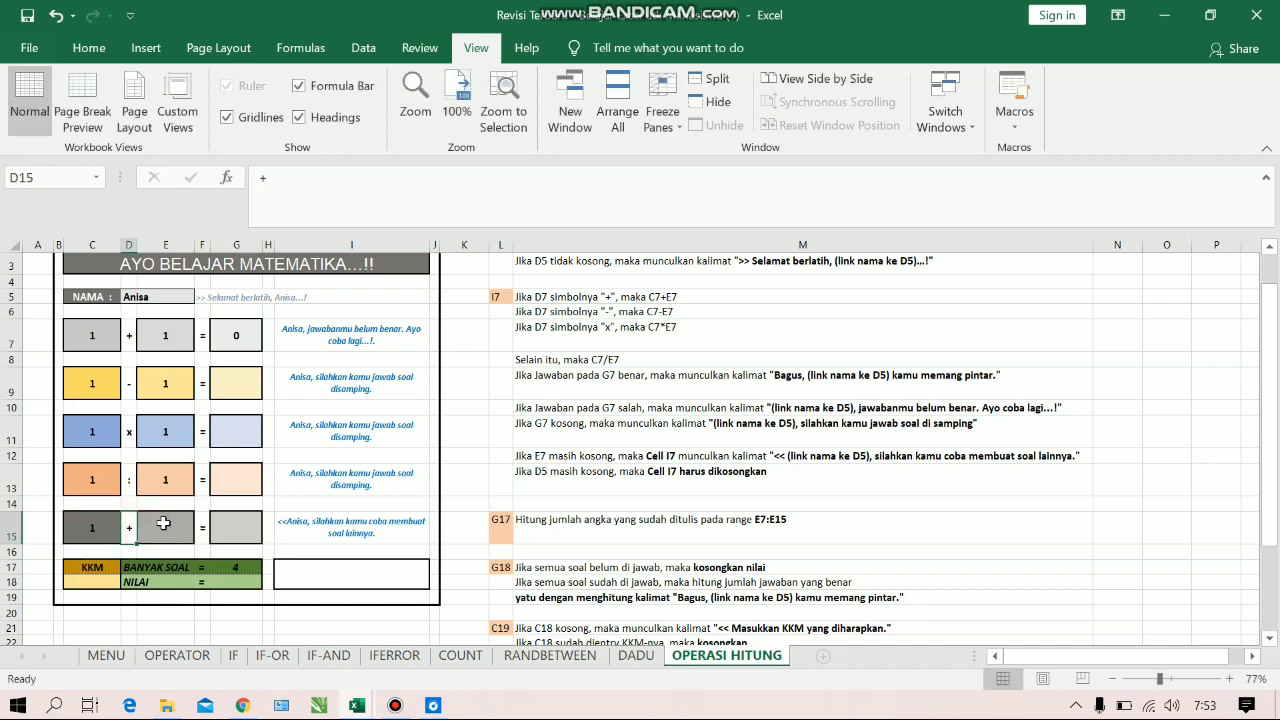
left_click(163, 523)
type("1")
key("Return")
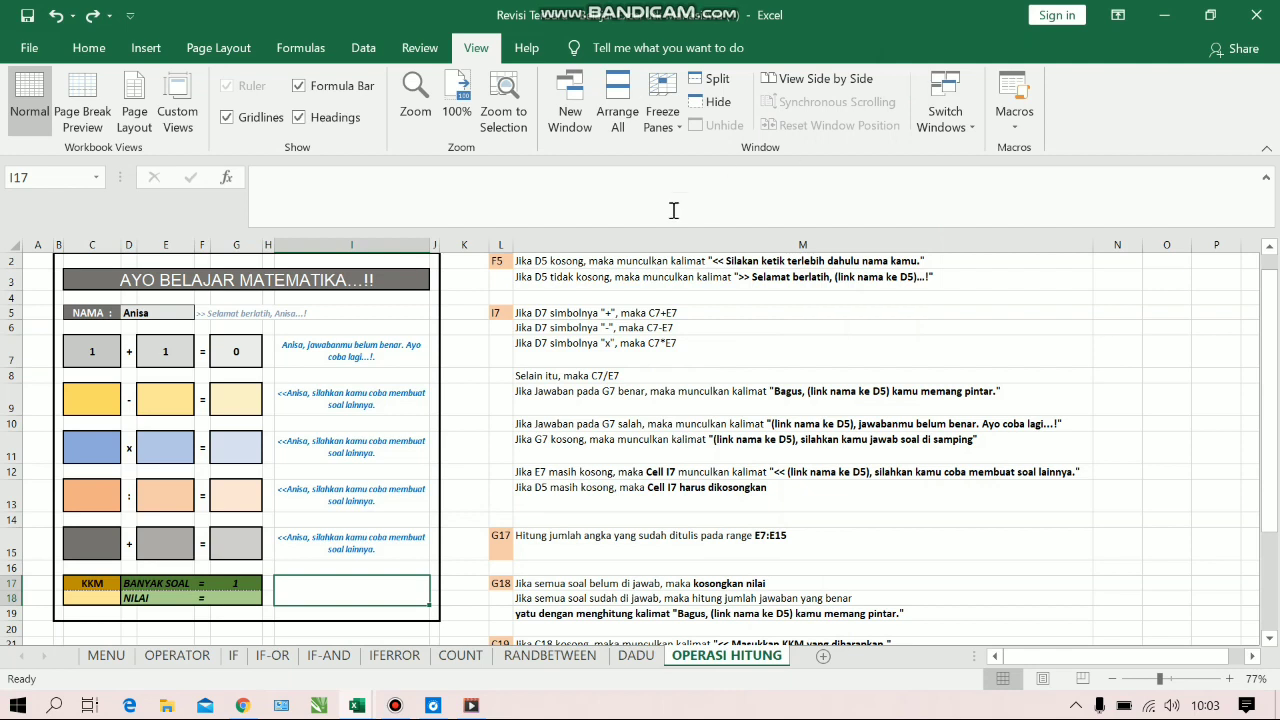
Start an IF formula in the score cell G18, following the written instructions for that cell
left_click(502, 584)
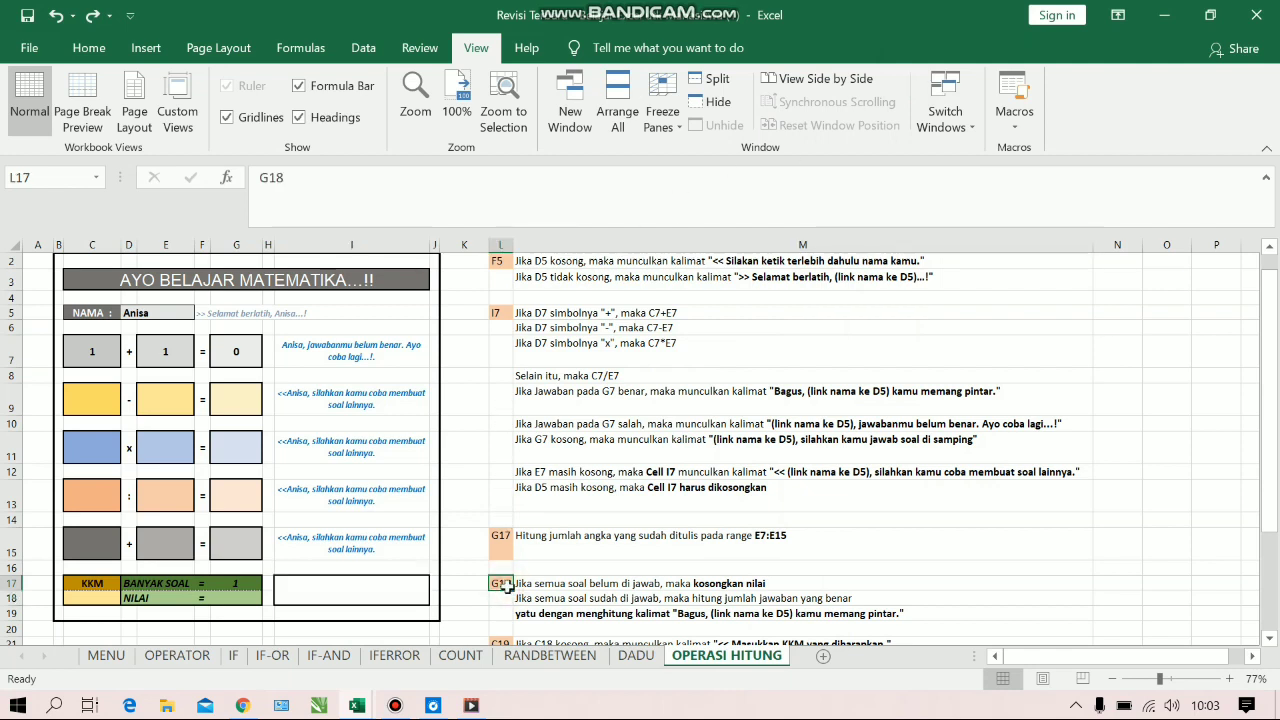
left_click(229, 598)
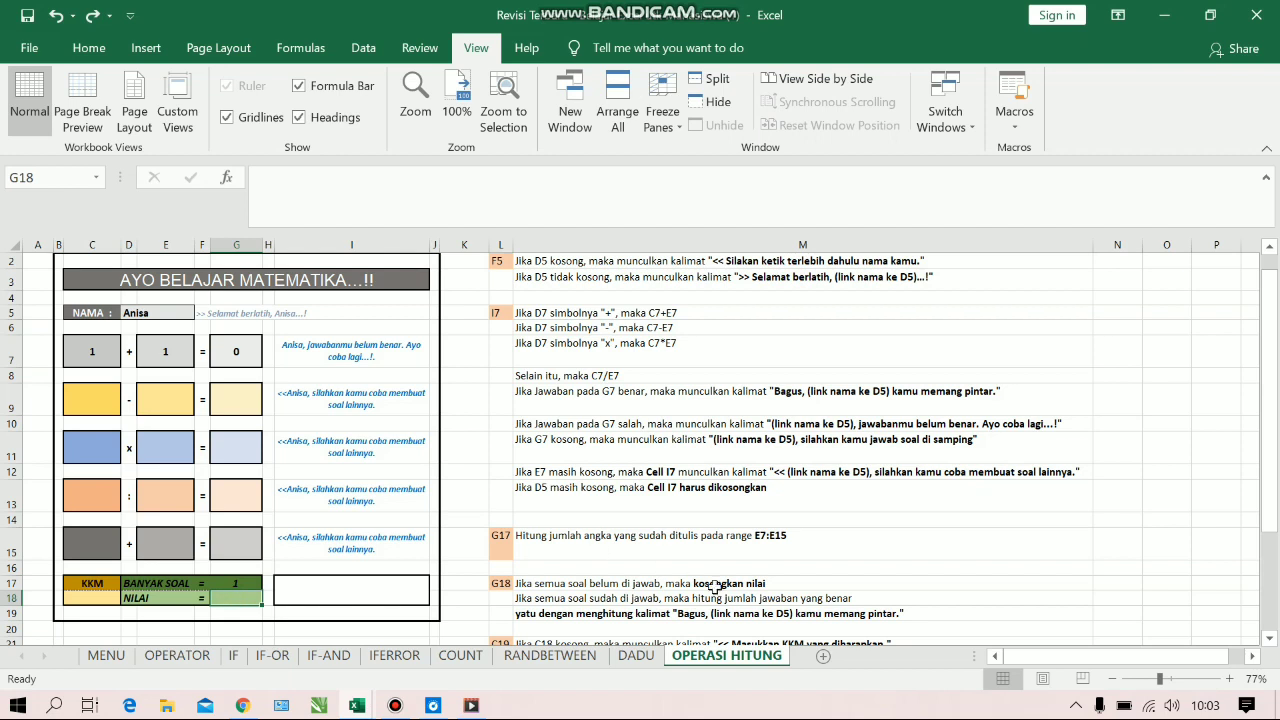
left_click(535, 586)
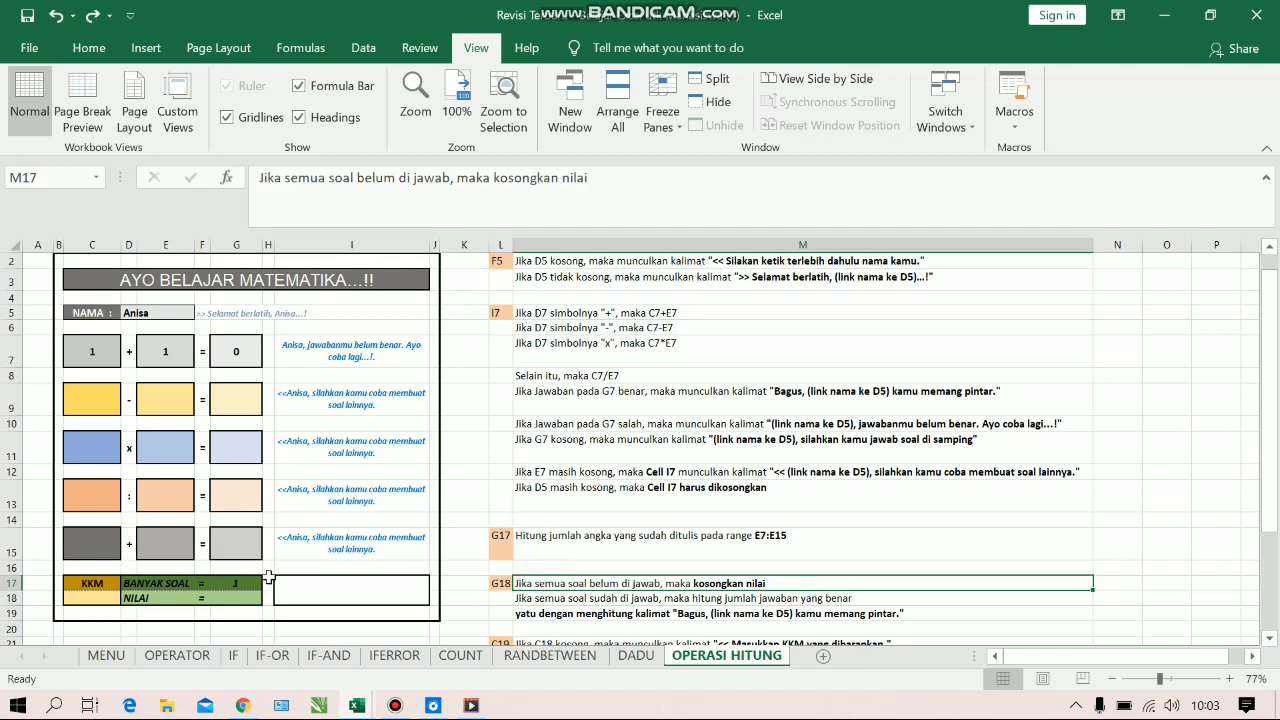
left_click(242, 601)
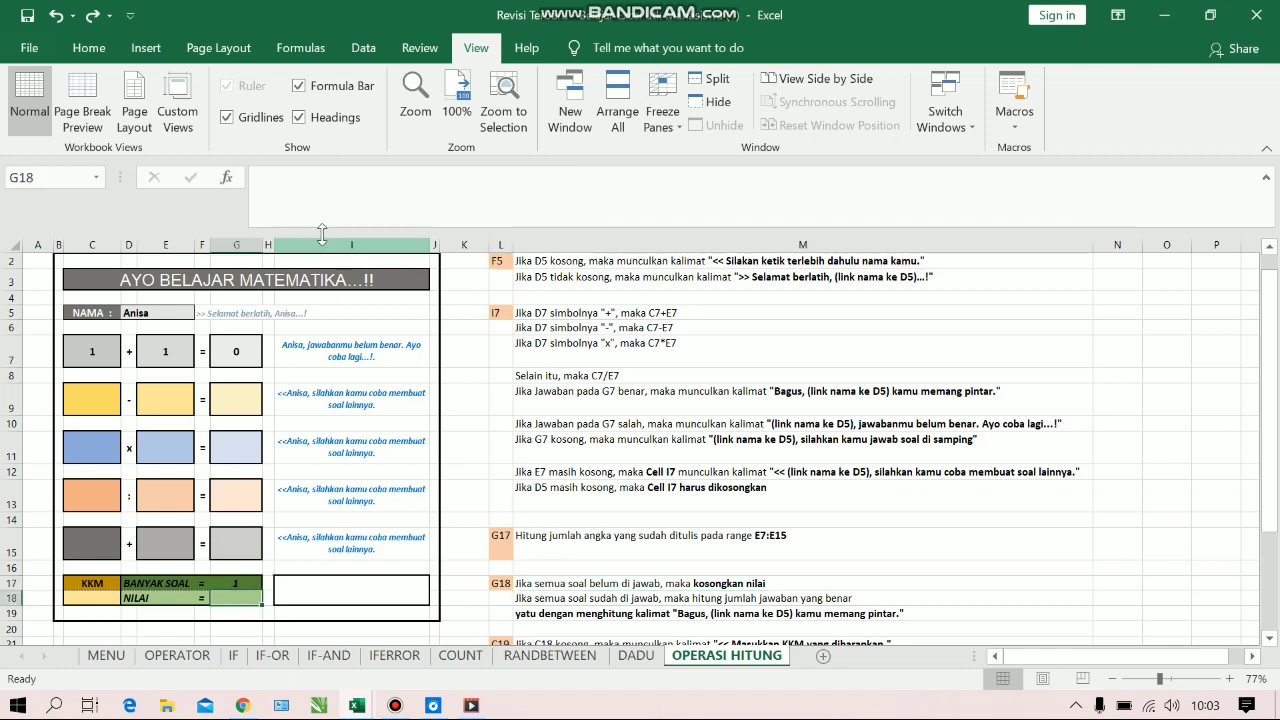
left_click(326, 196)
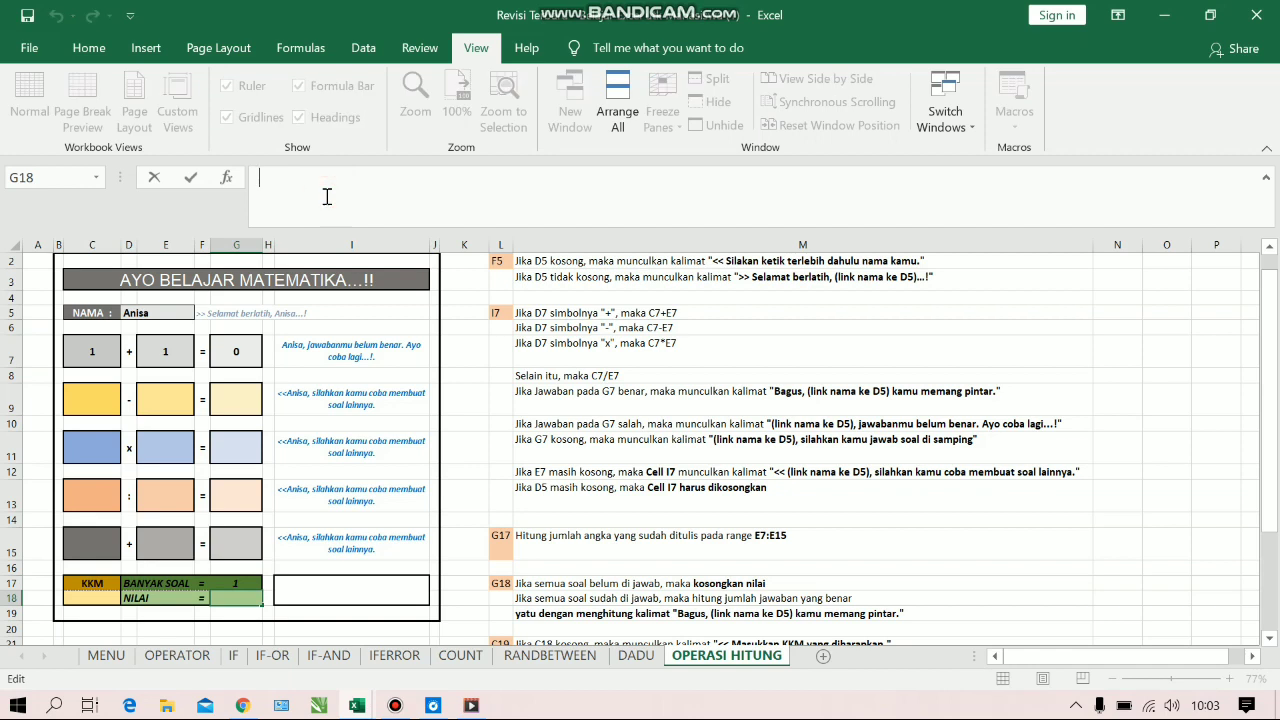
type("=IF(")
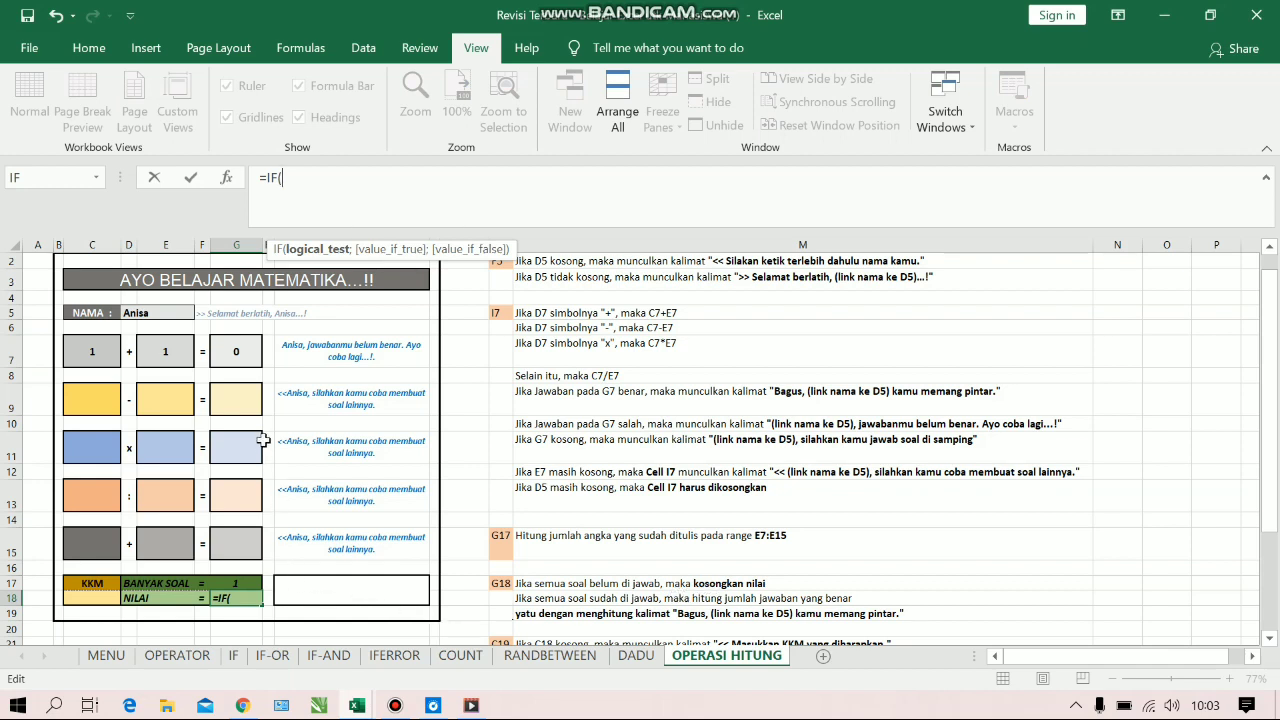
left_click(240, 354)
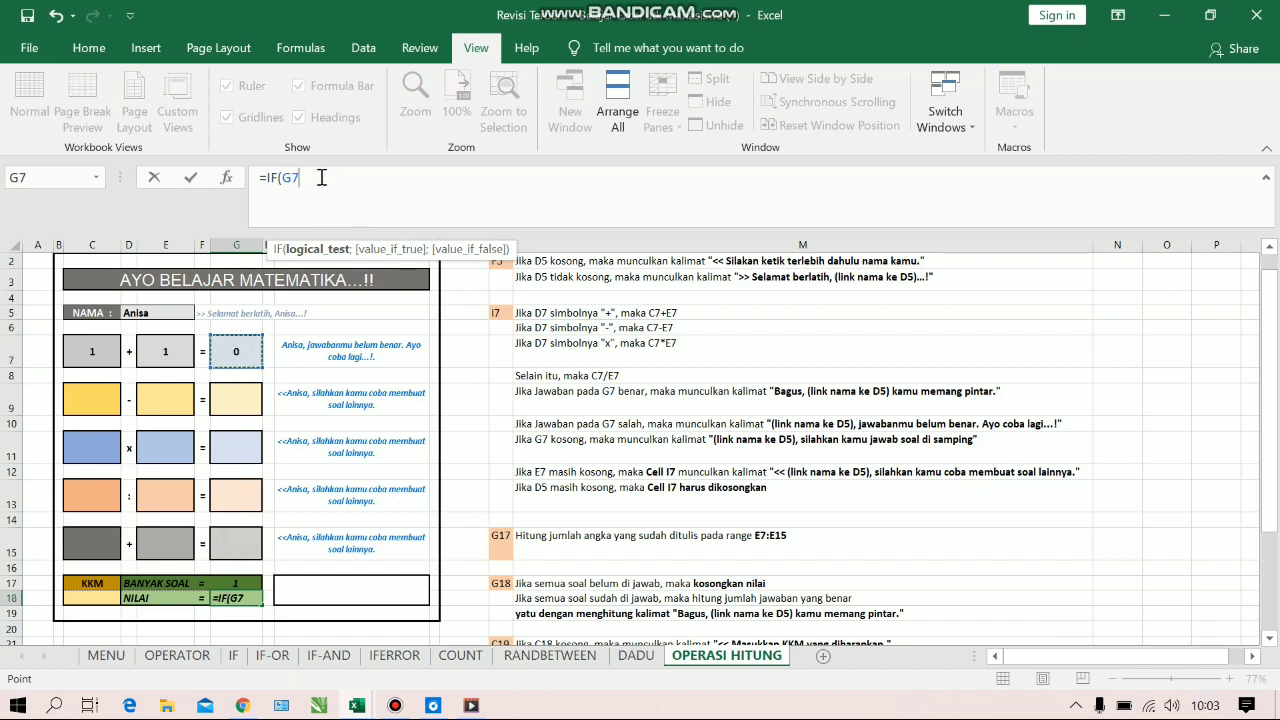
key("BackSpace")
key("BackSpace")
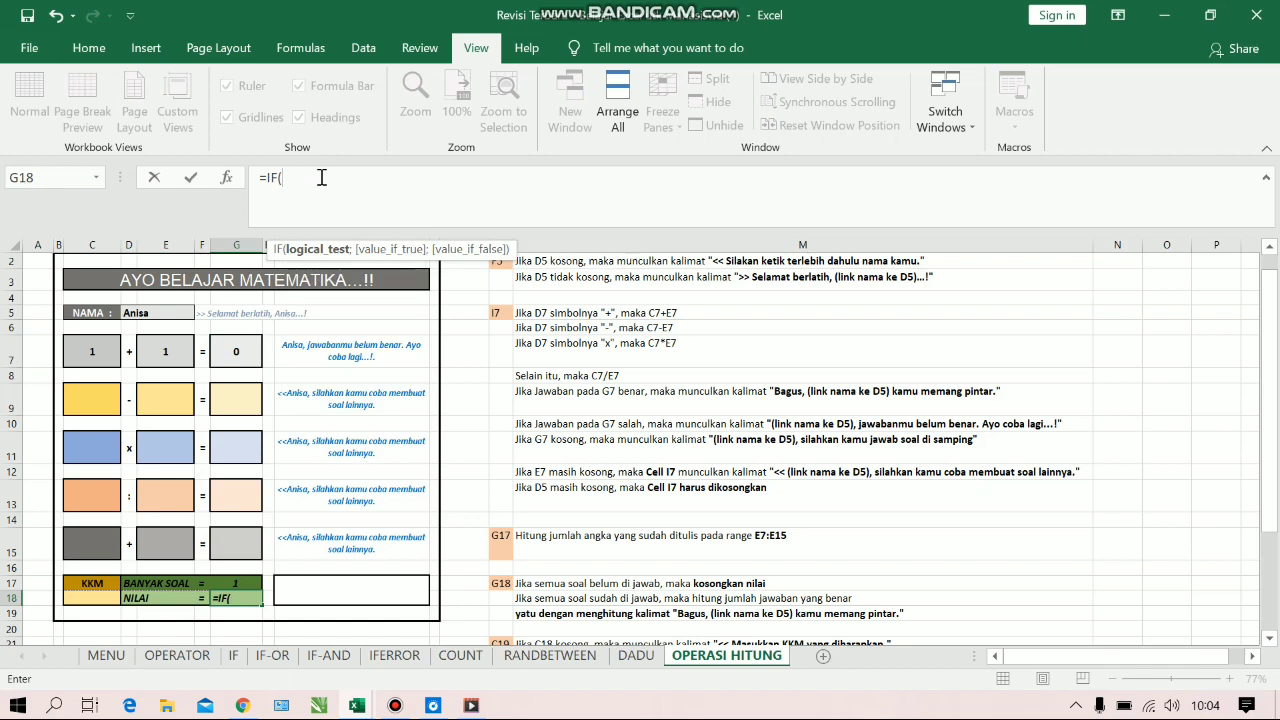
Set the IF condition in G18 to COUNT(G7:G15)<G17, comparing the answers given with the number of problems
type("count")
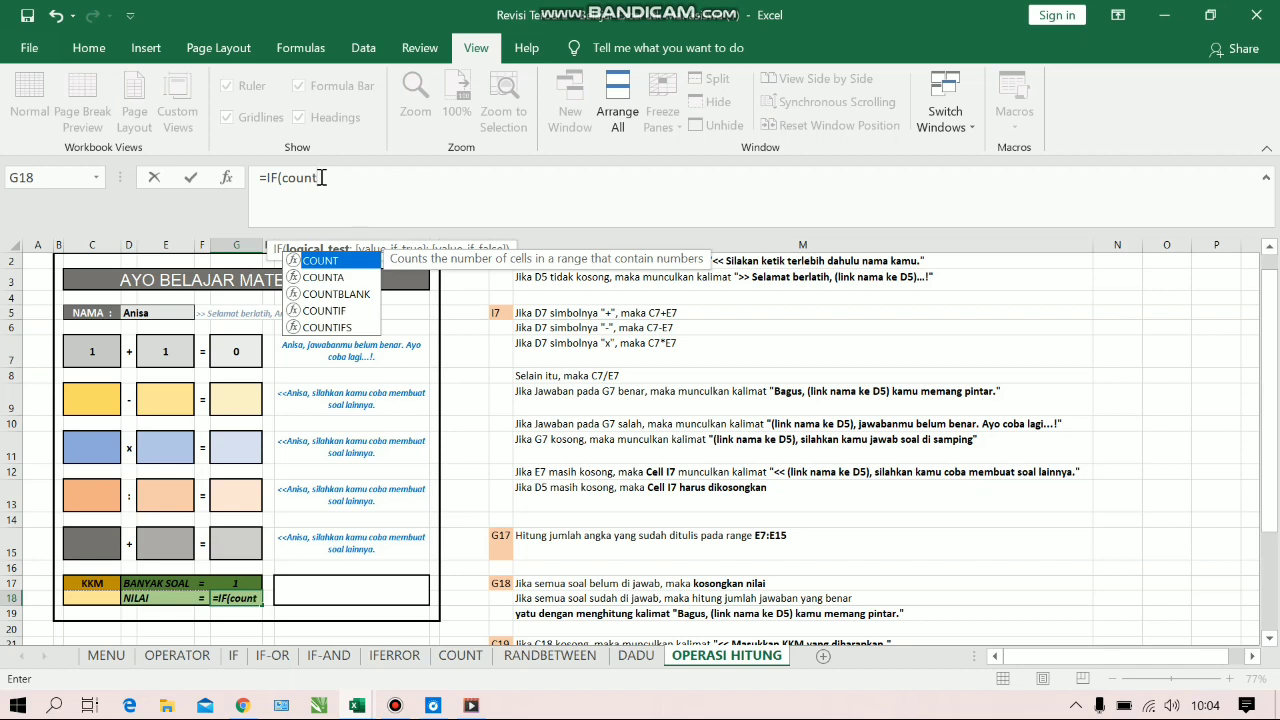
key("Tab")
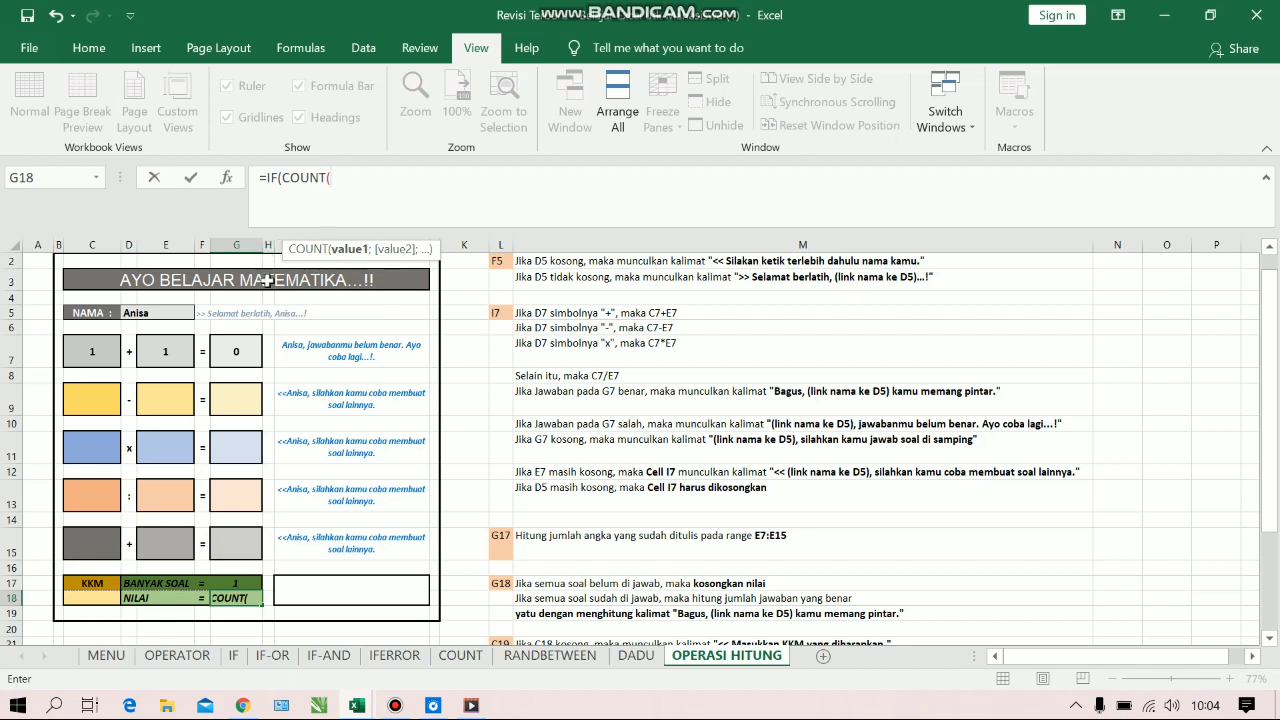
left_click(240, 354)
key("F8")
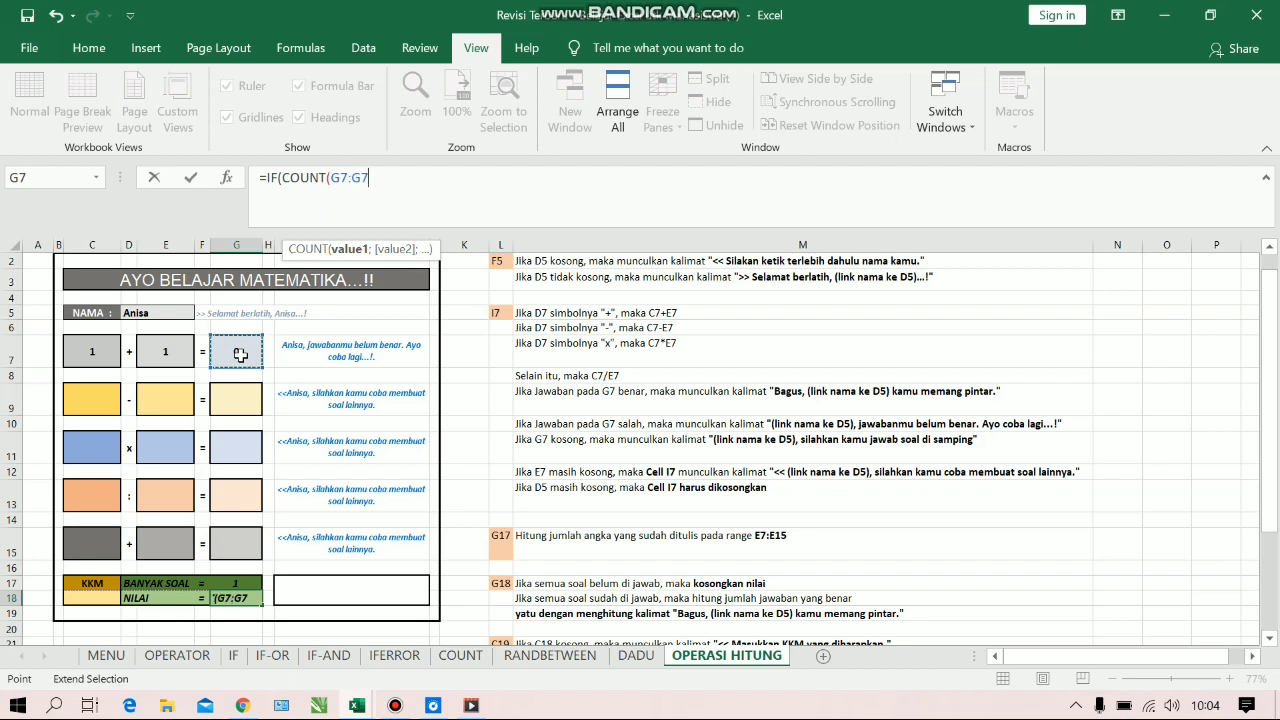
left_click(237, 539)
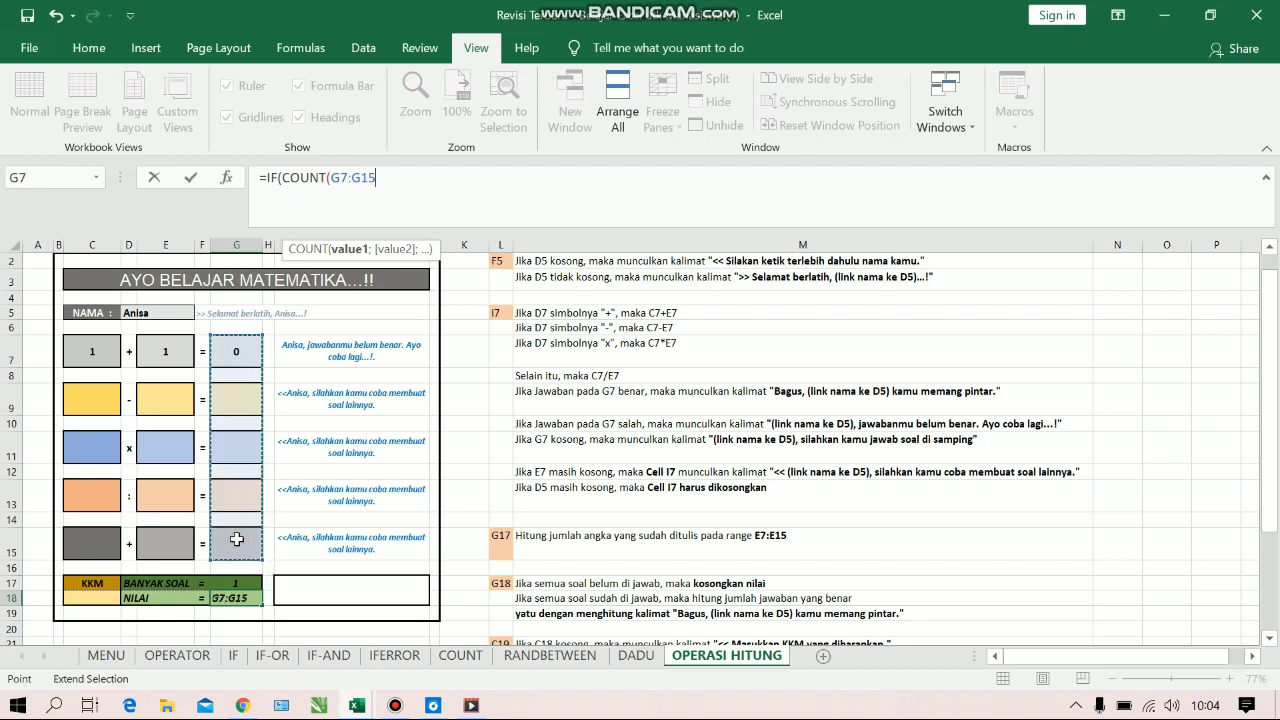
type(")<")
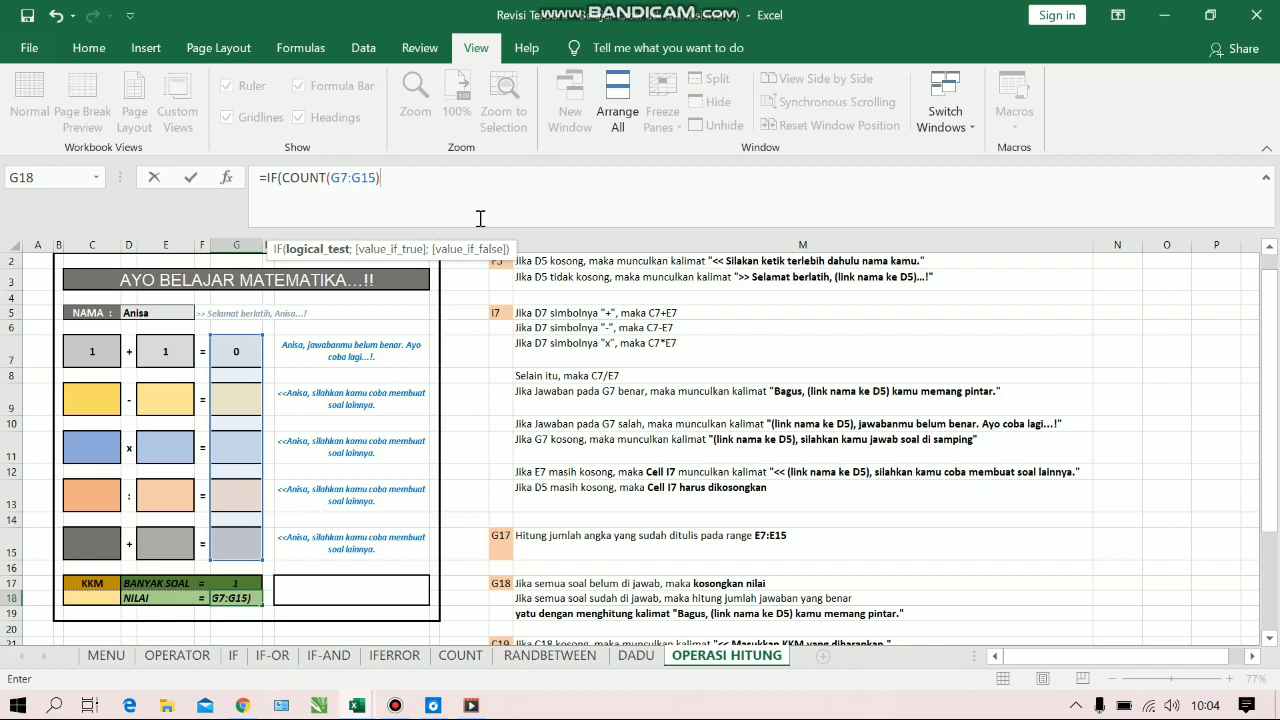
left_click(237, 582)
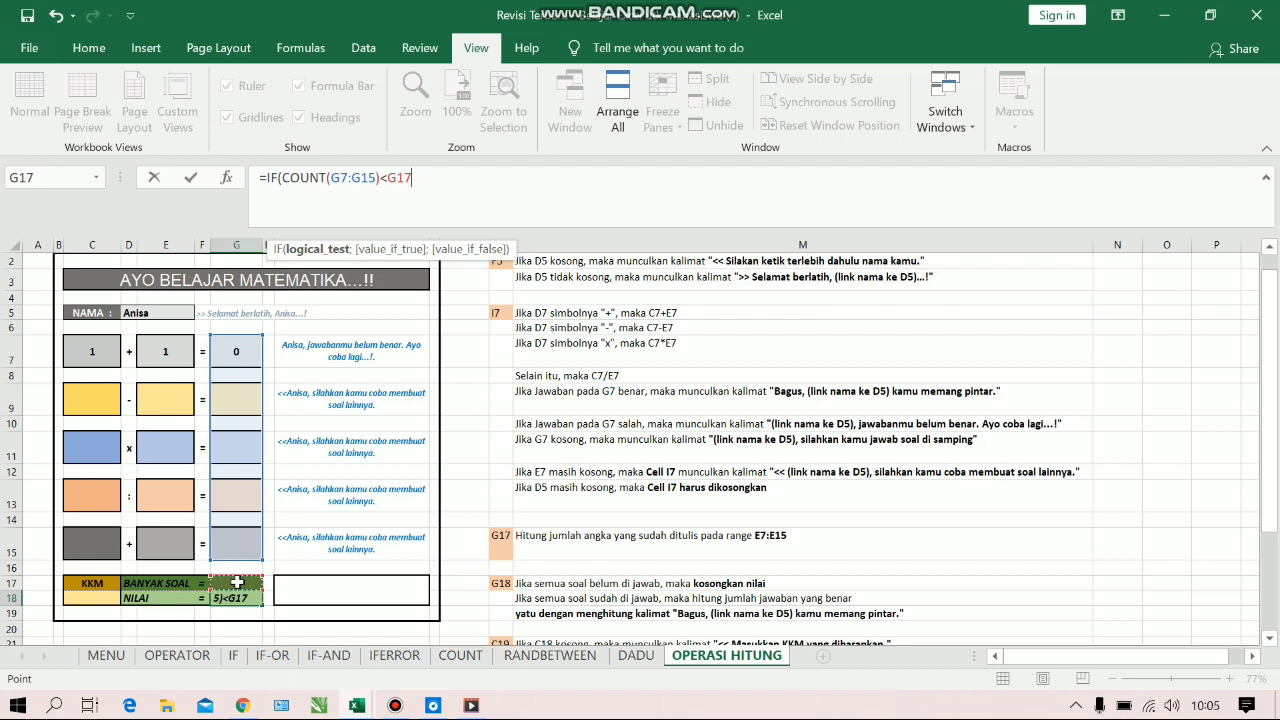
Make the G18 formula return a blank space, " ", when the condition is true
type(";")
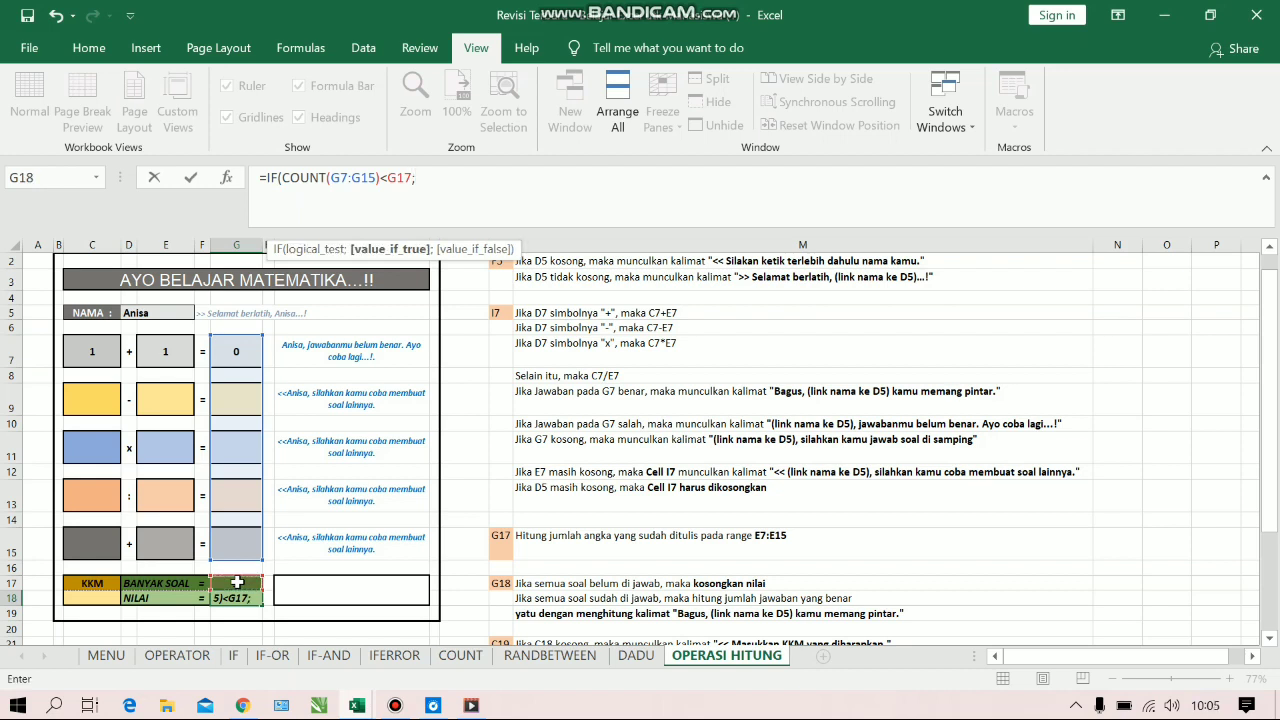
type("\" \";")
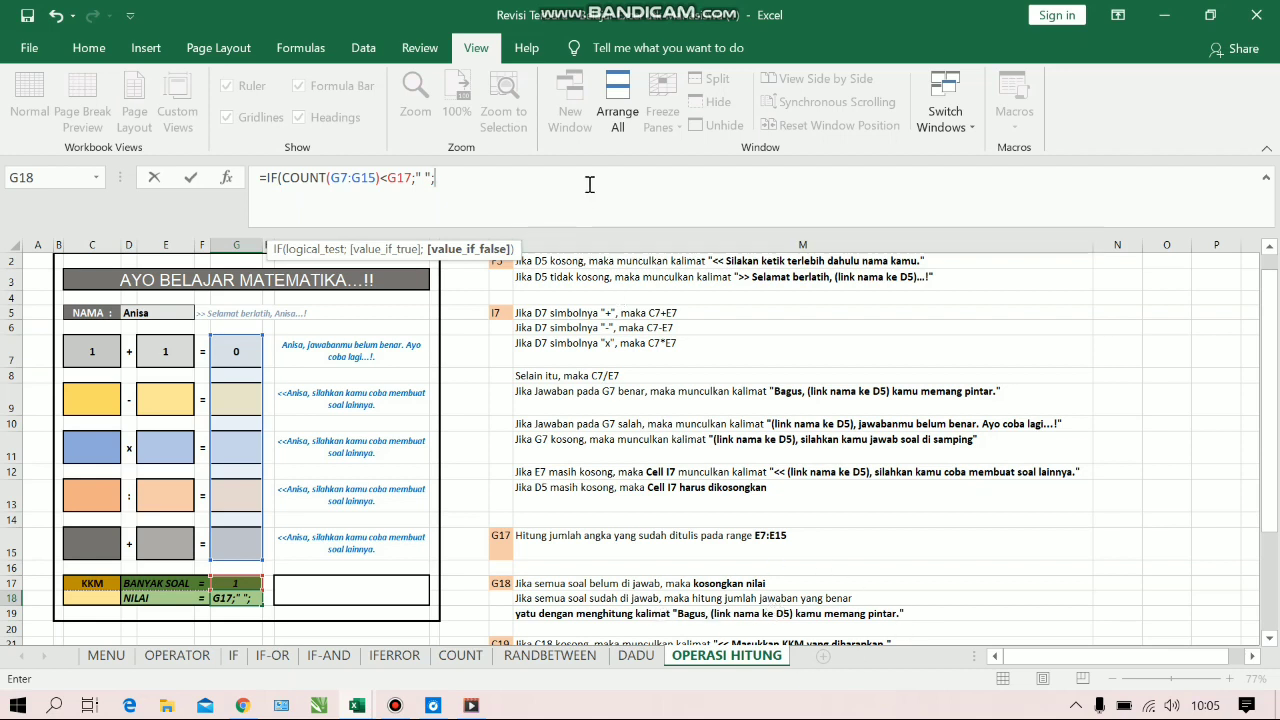
Insert the COUNTIF function as the value-if-false part of the G18 formula
type("oun")
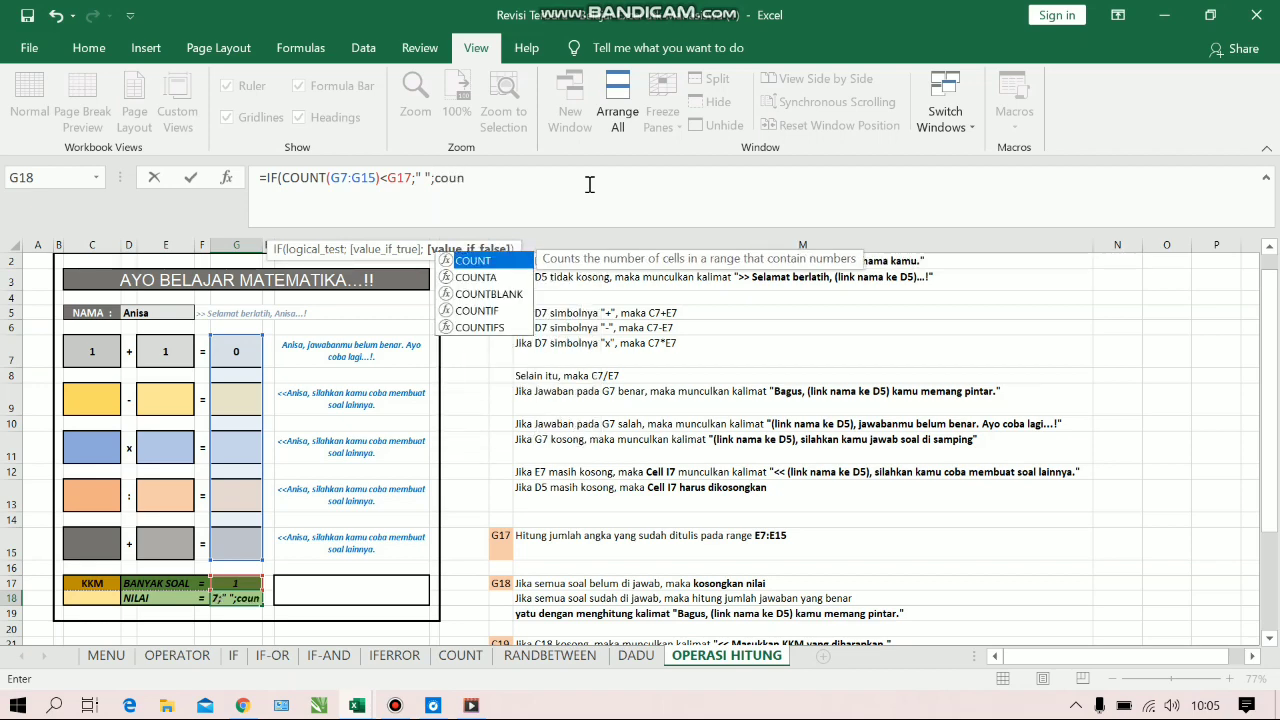
key("Down")
key("Down")
key("Down")
key("Tab")
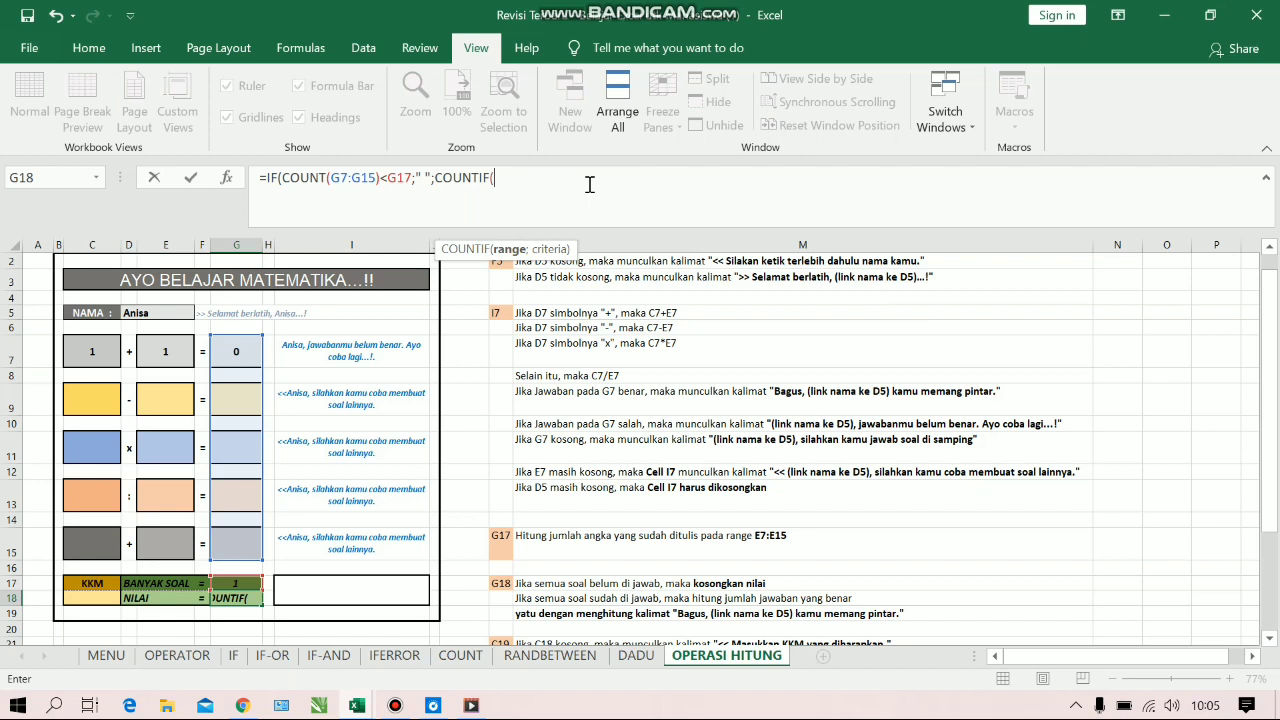
left_click(248, 345)
key("F8")
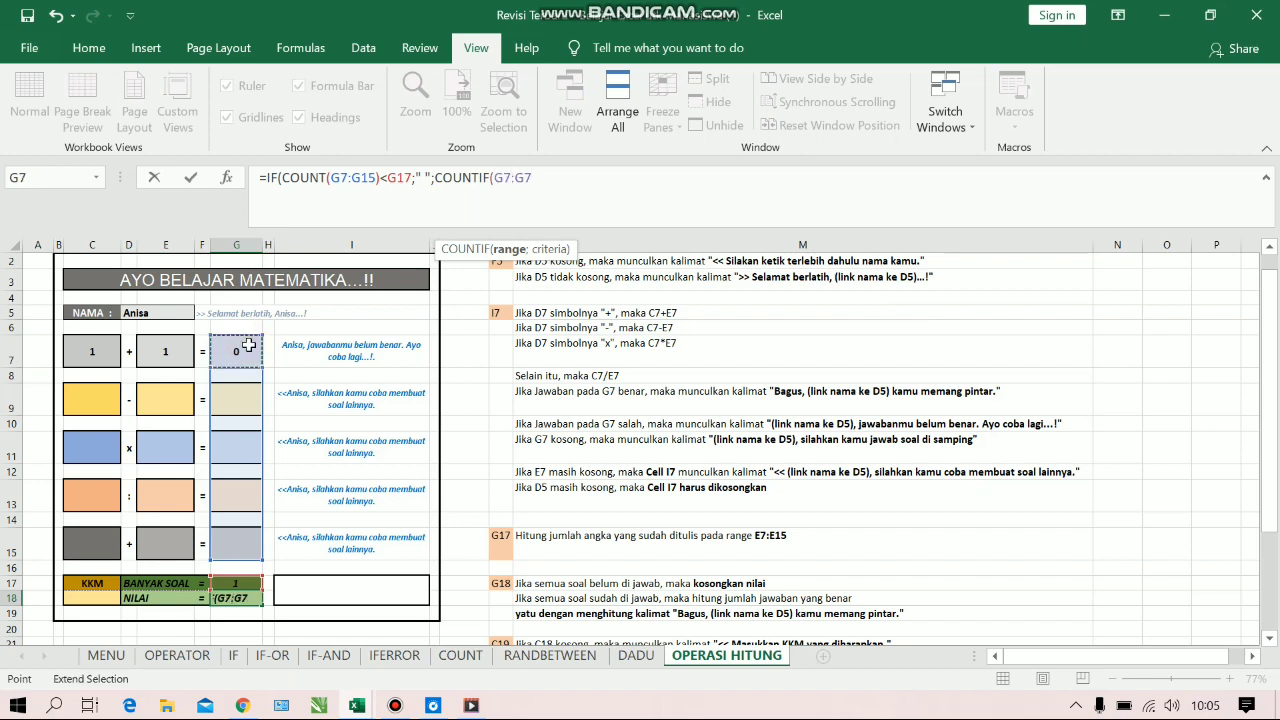
key("BackSpace")
key("BackSpace")
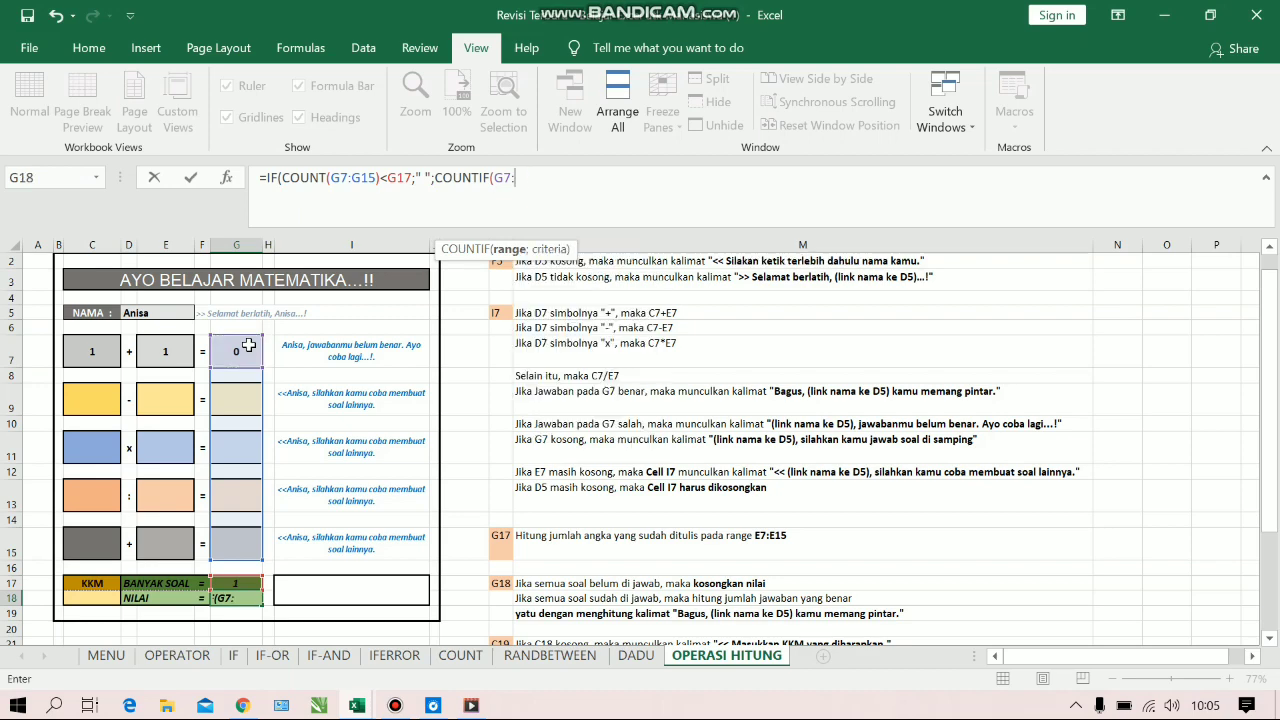
key("BackSpace")
key("BackSpace")
key("BackSpace")
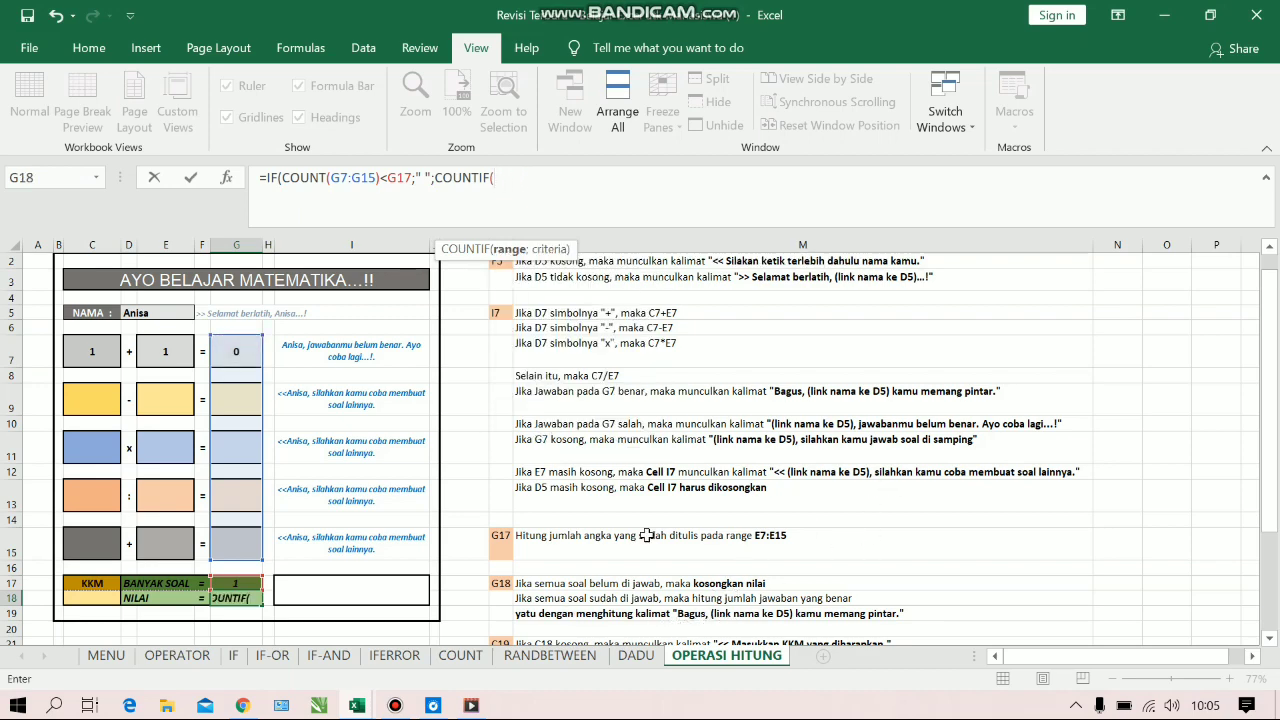
Set the COUNTIF range to the feedback cells I7:I15 and continue to its criteria argument
left_click(372, 350)
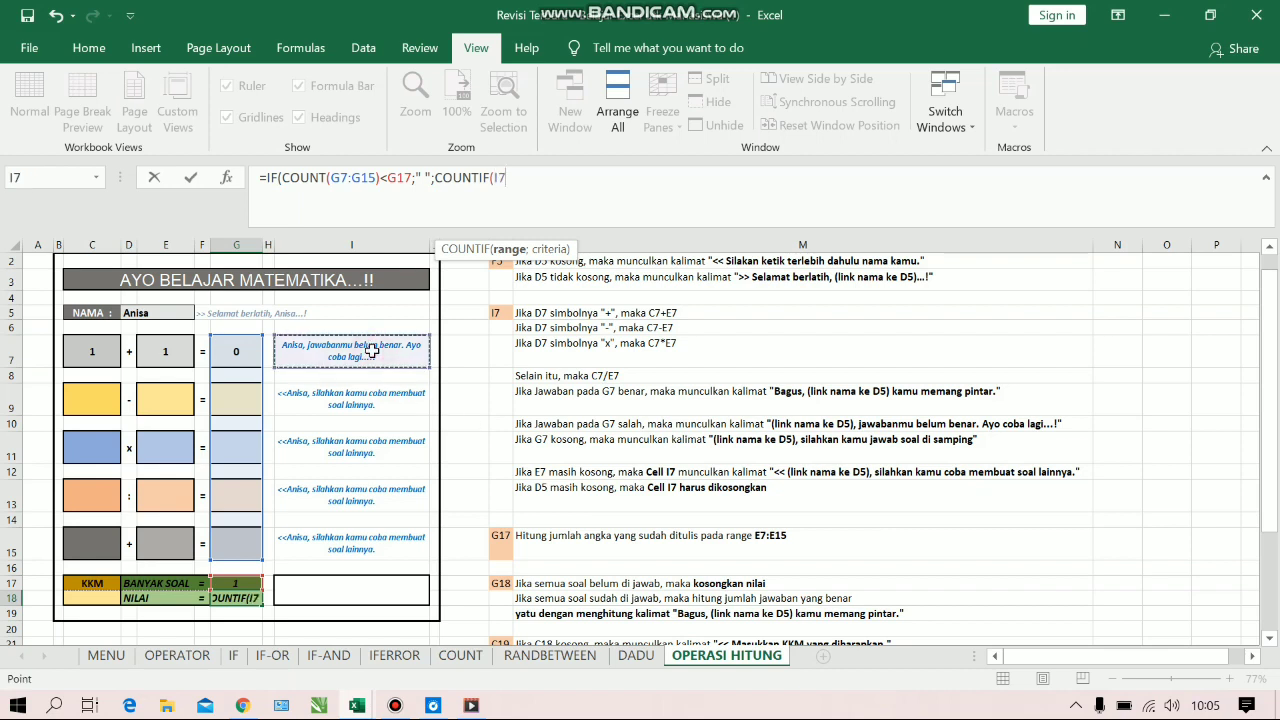
left_click_drag(372, 350, 374, 543)
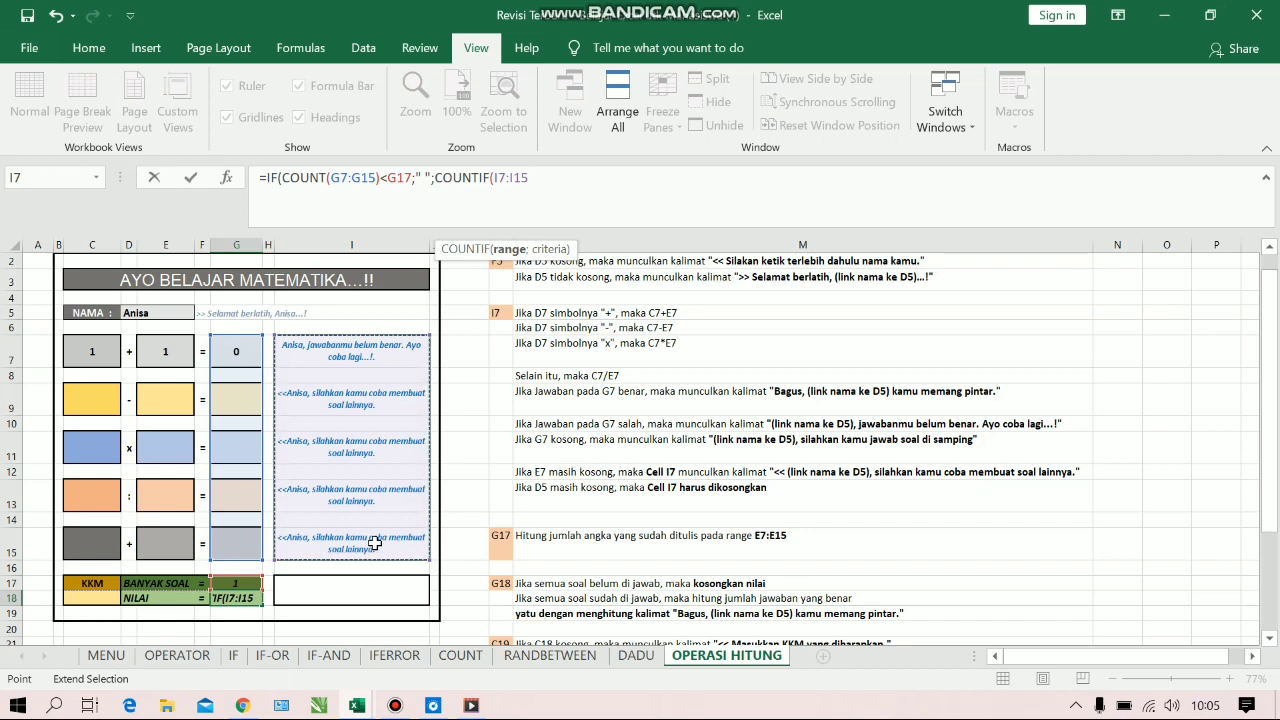
type(";")
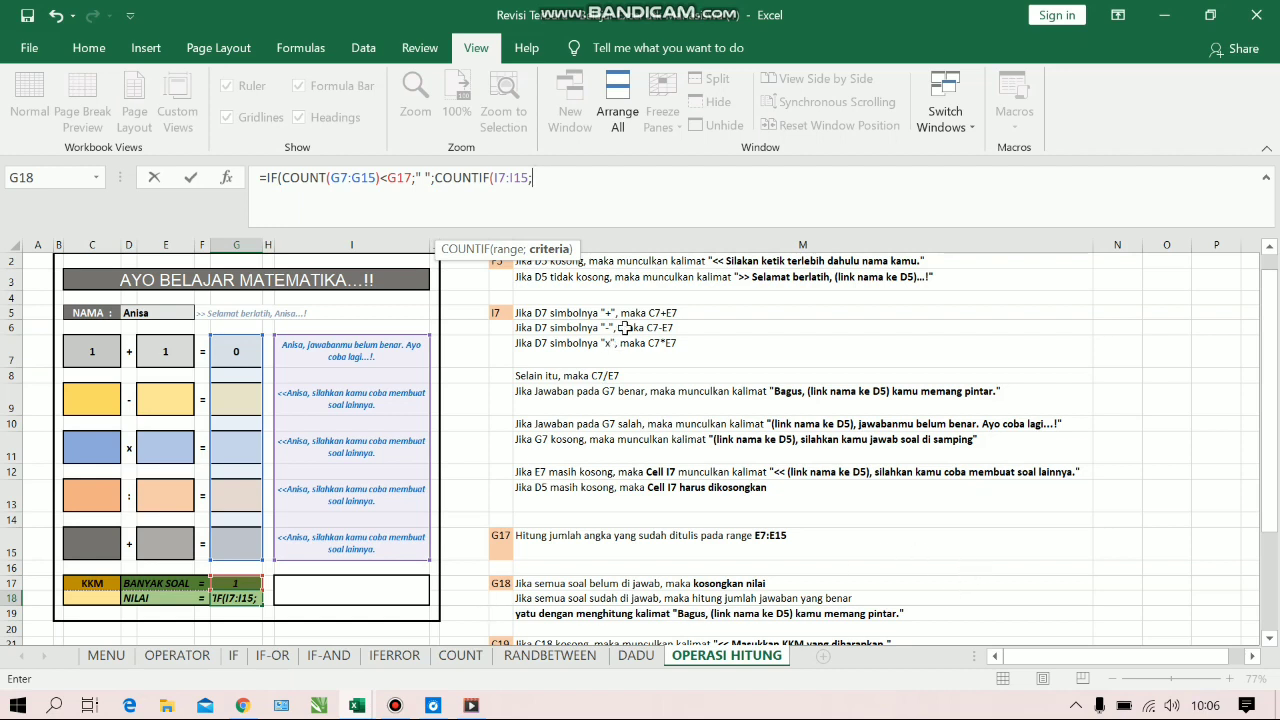
Begin the COUNTIF criteria with "Bagus, "&NAMA&", linking the name from cell D5
type("\"Bagus")
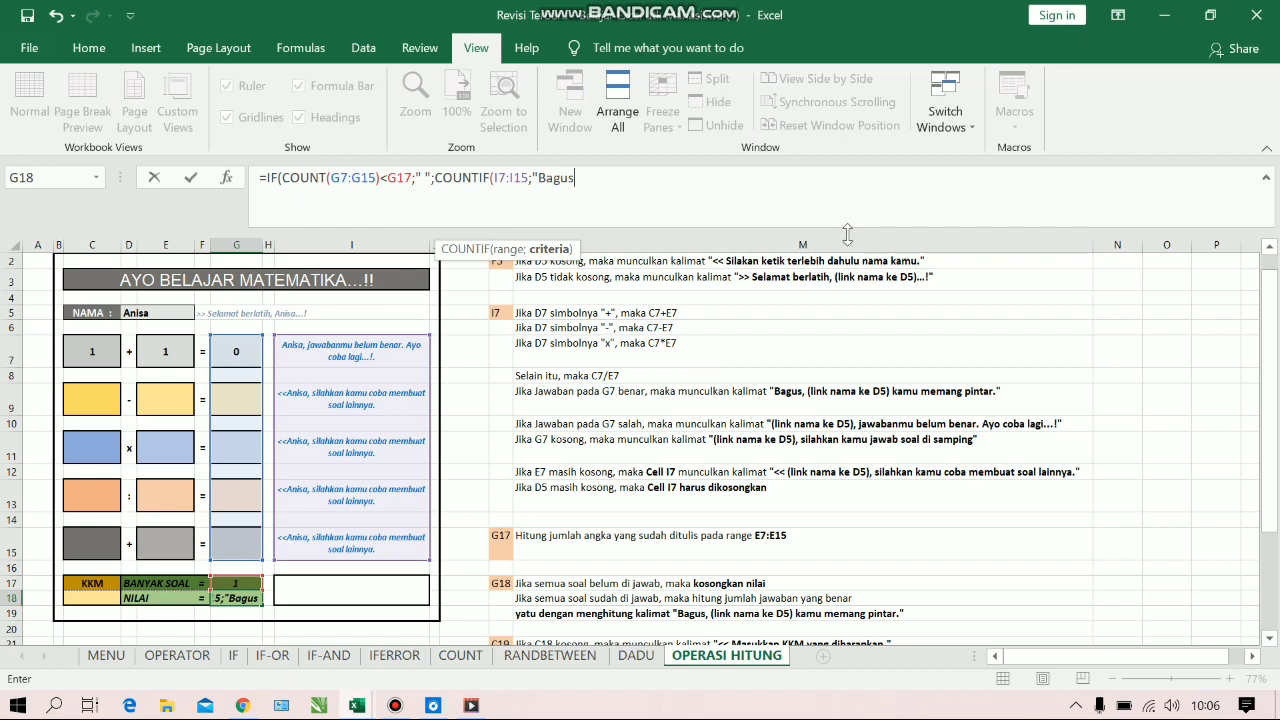
type(", \"&")
left_click(176, 315)
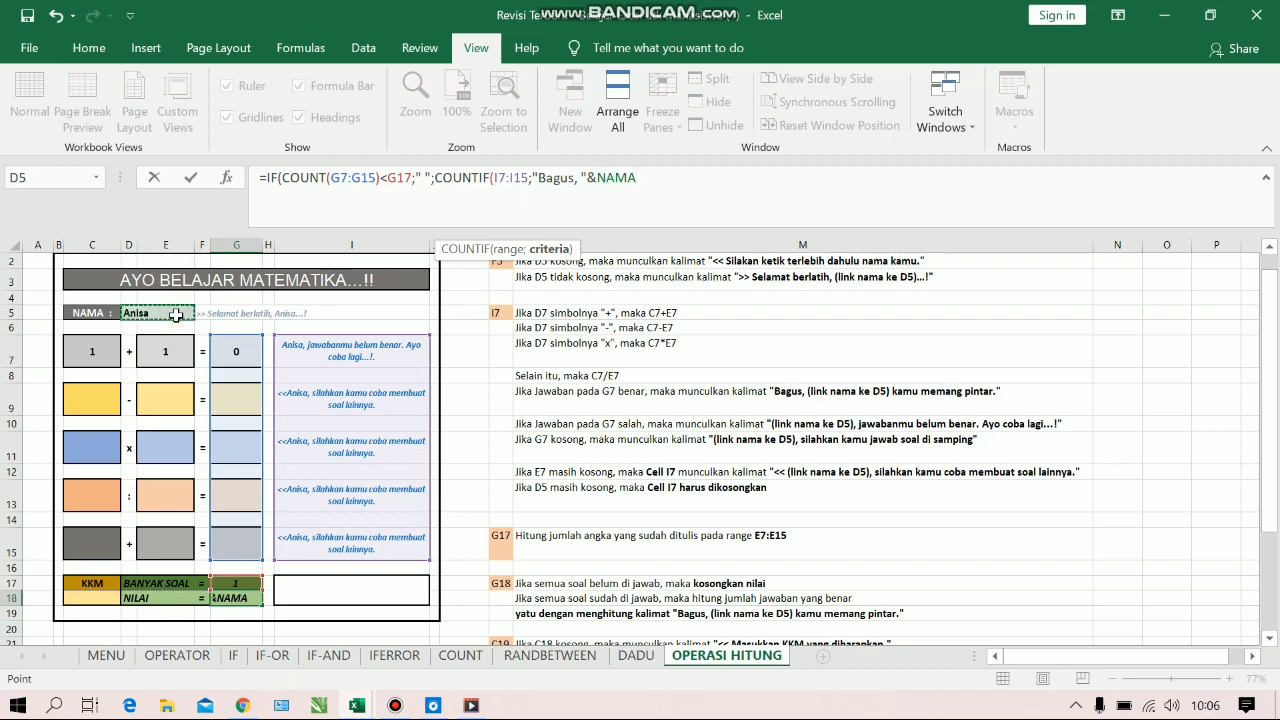
type("&\"")
key("Return")
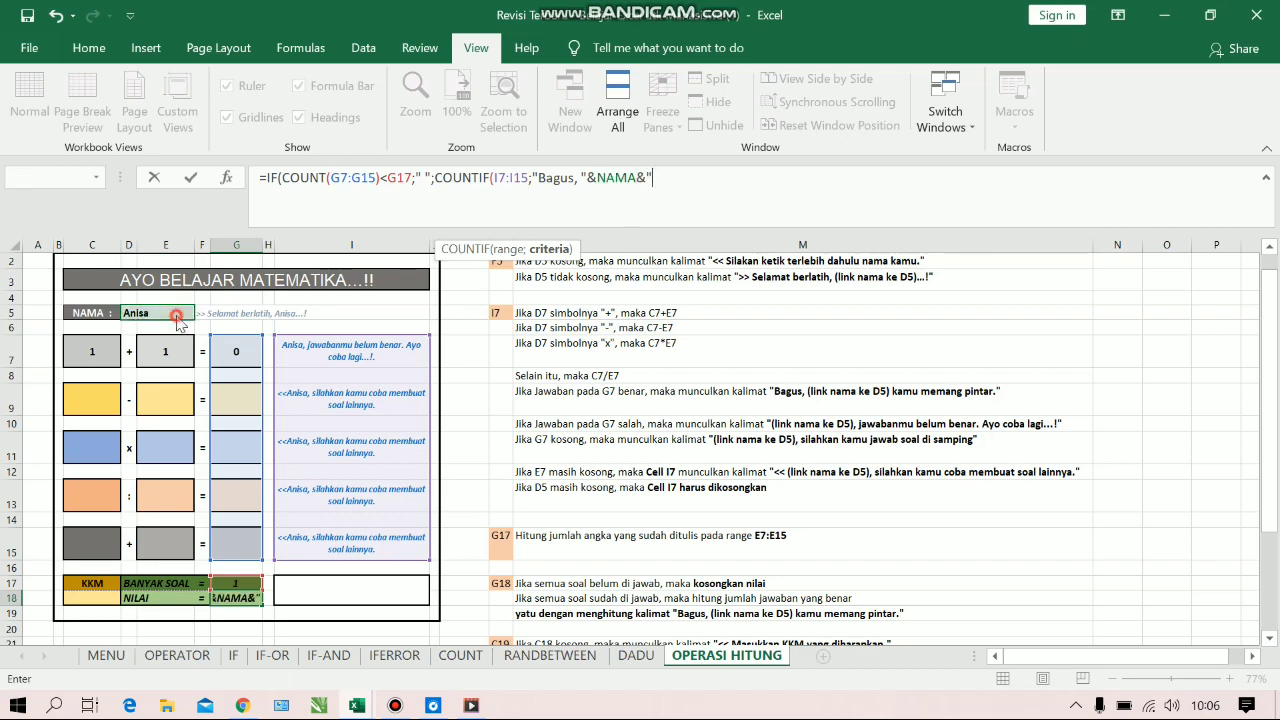
left_click(818, 312)
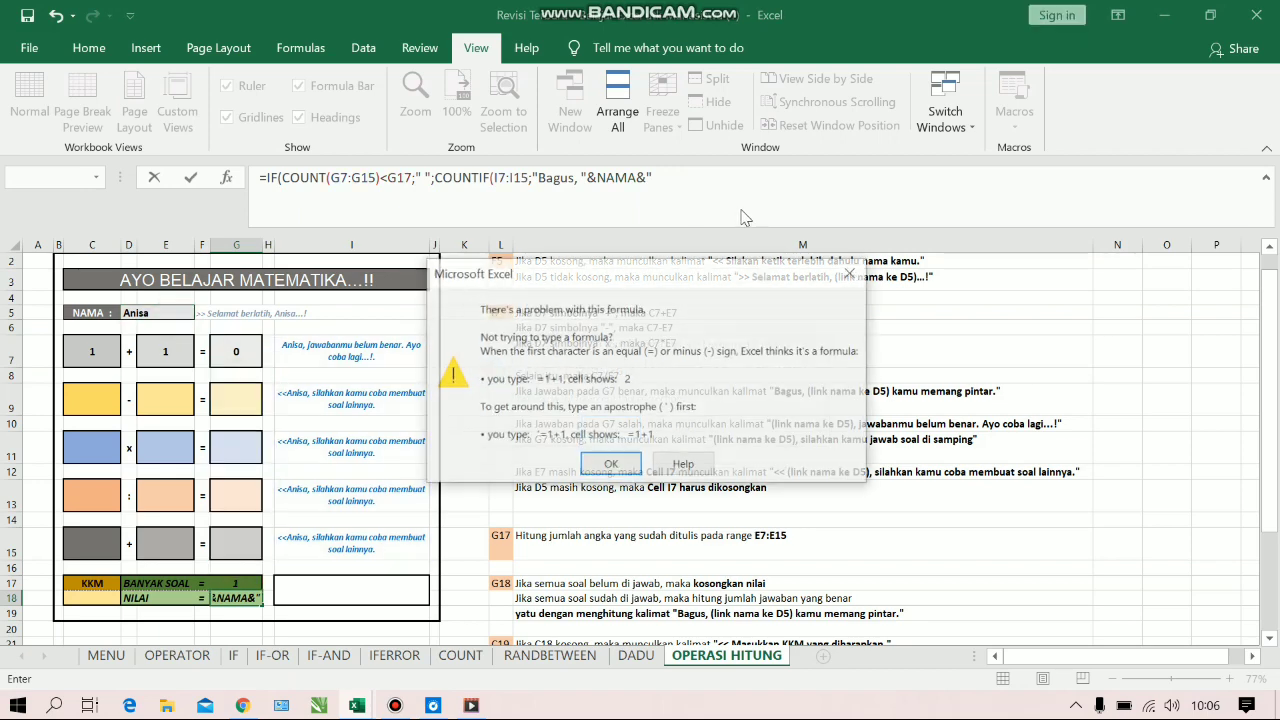
left_click(839, 269)
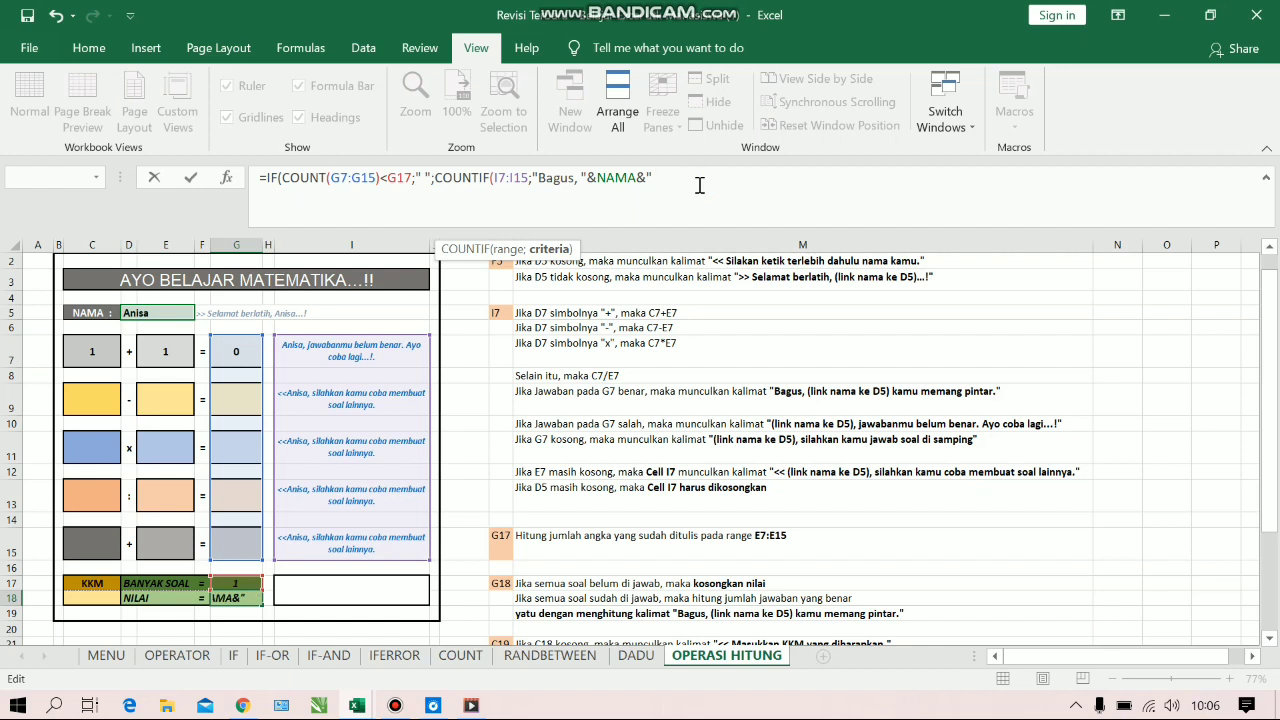
Complete the COUNTIF criteria with the text " kamu memang pintar." and close the function
type("kamu memang pintar.")
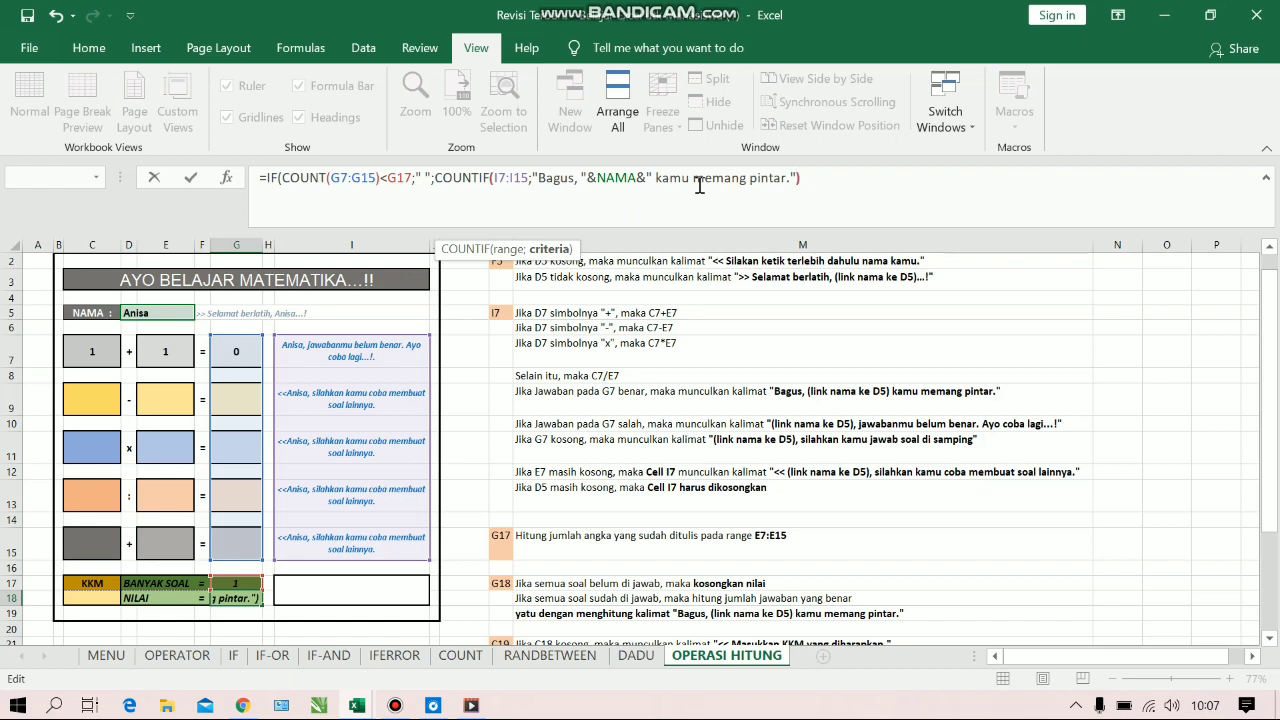
type(")")
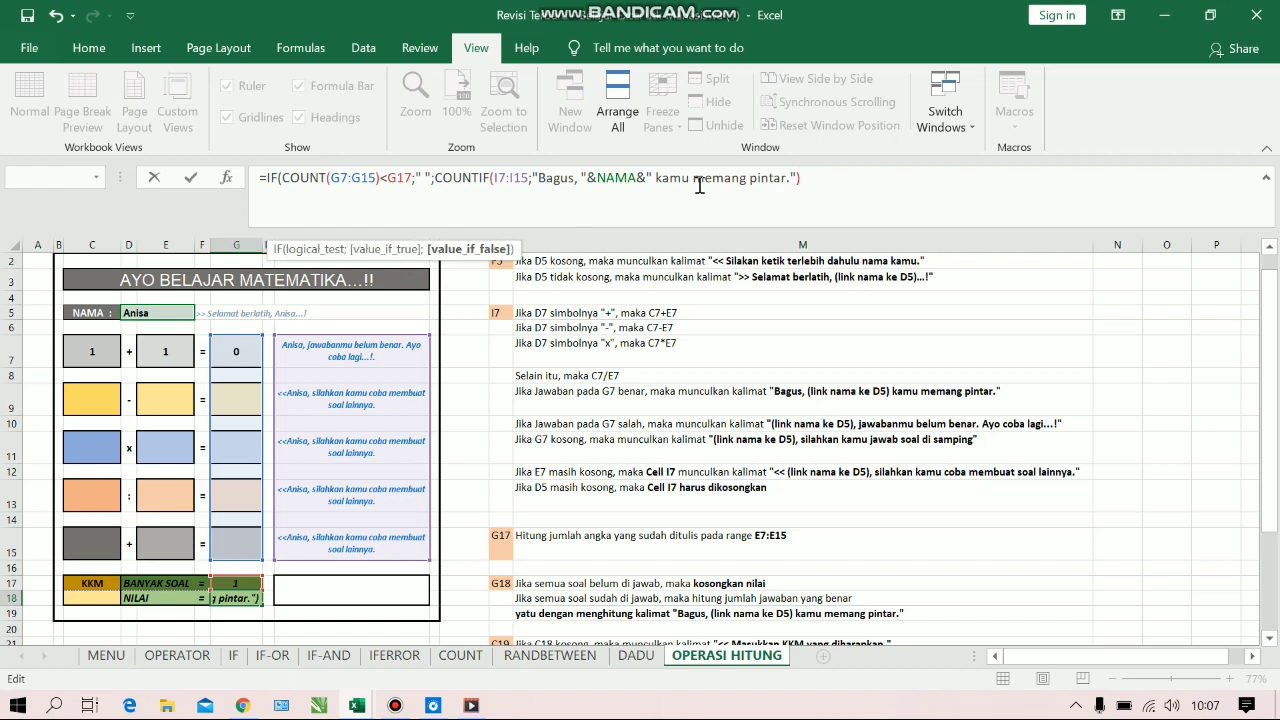
type("*(100/")
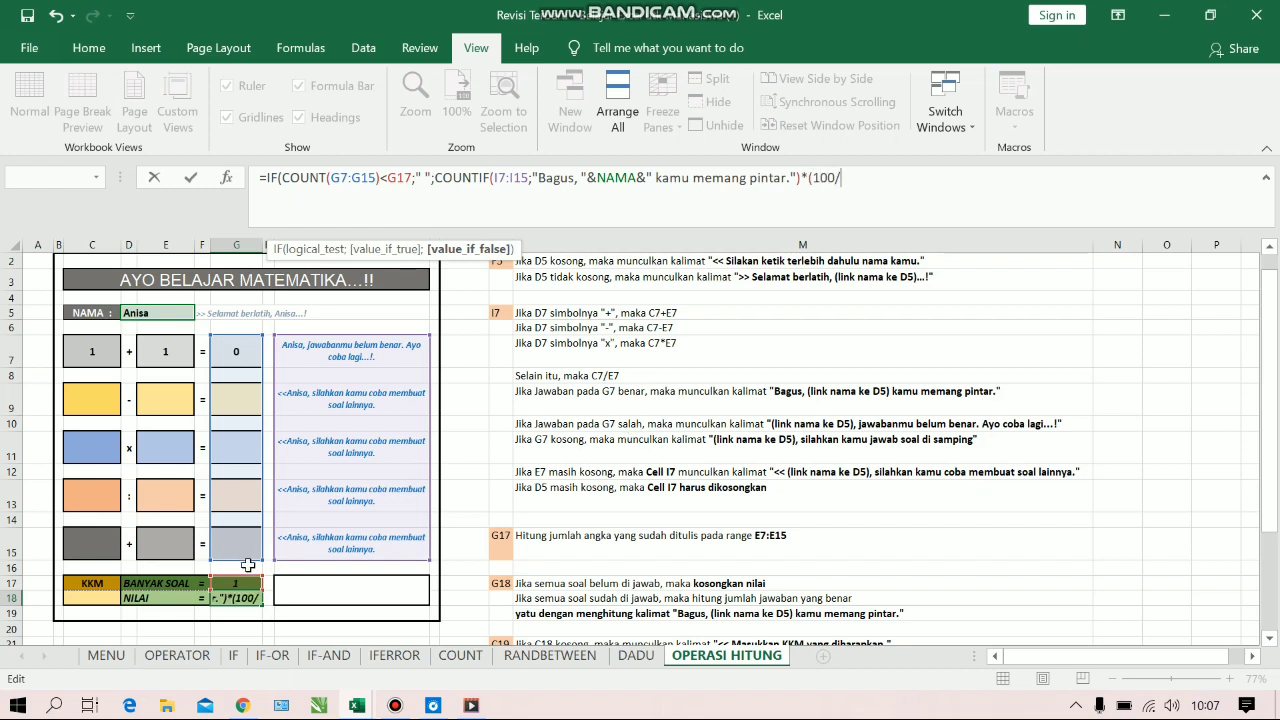
Multiply the COUNTIF result by (100/G17), close the IF function and enter the score formula in G18
left_click(233, 583)
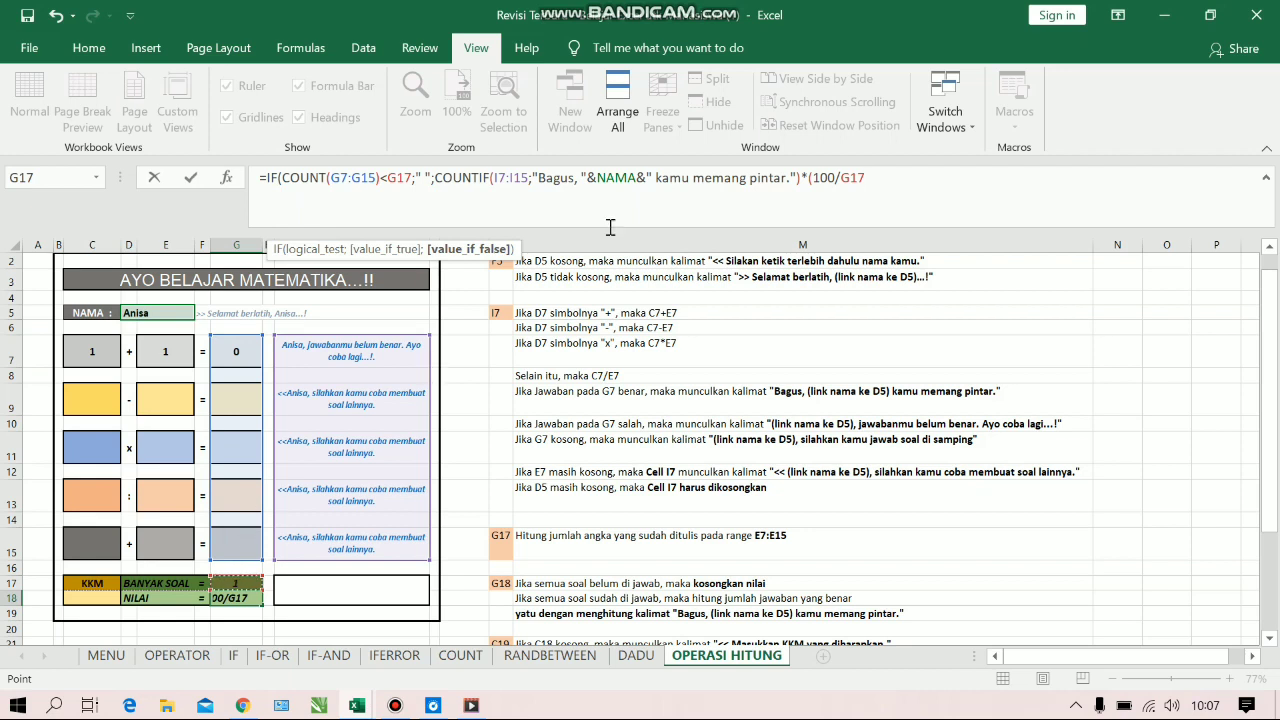
left_click(890, 178)
type(")")
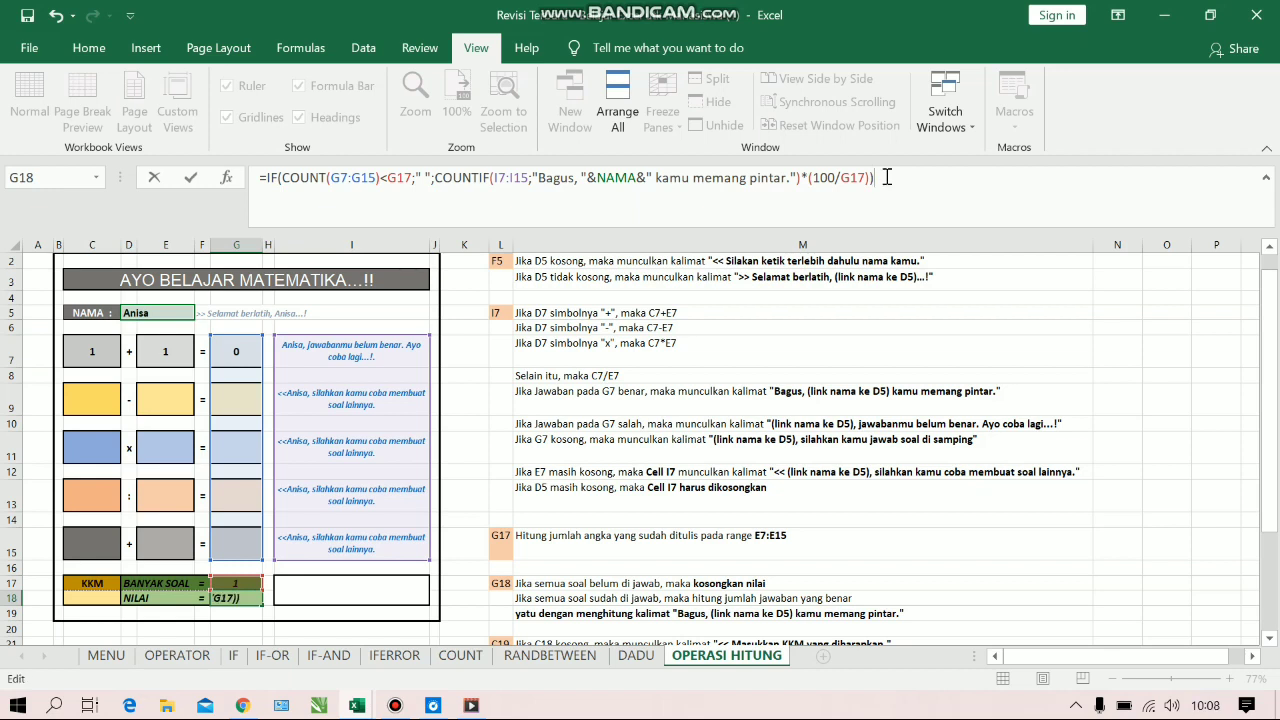
key("Return")
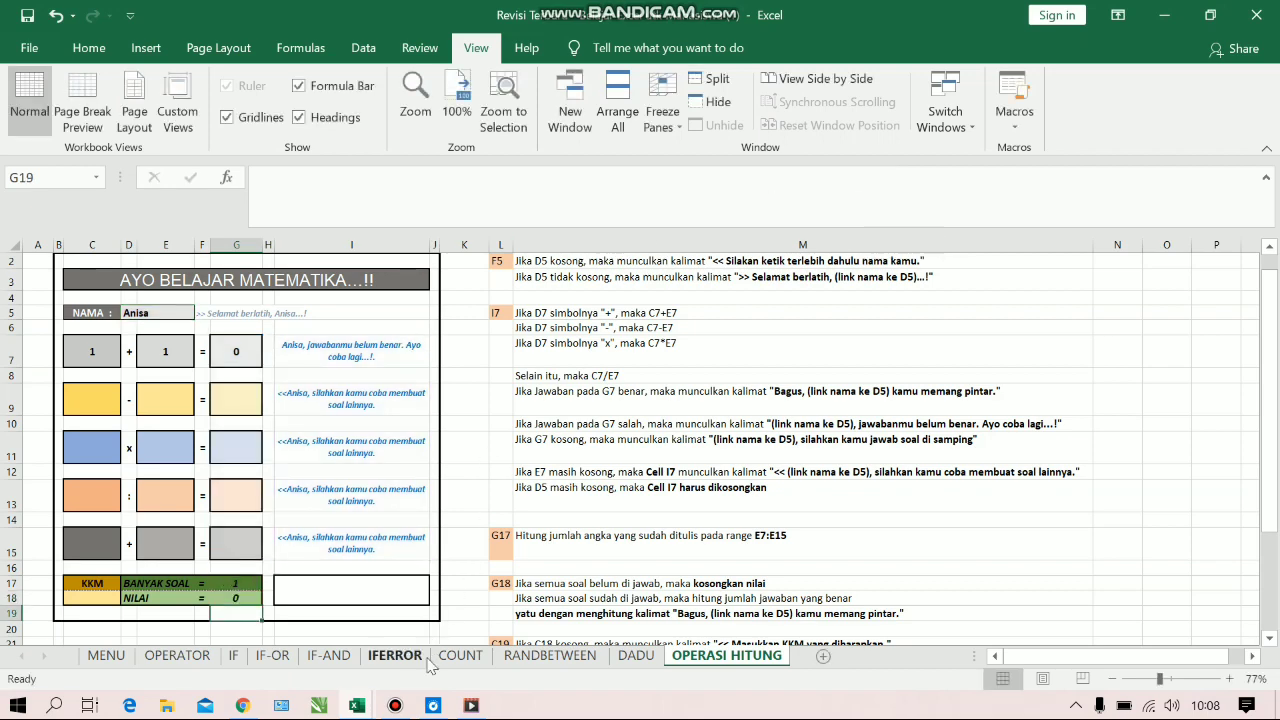
Clear the first addition problem by emptying the answer in G7 and the operands in E7 and C7
left_click(400, 708)
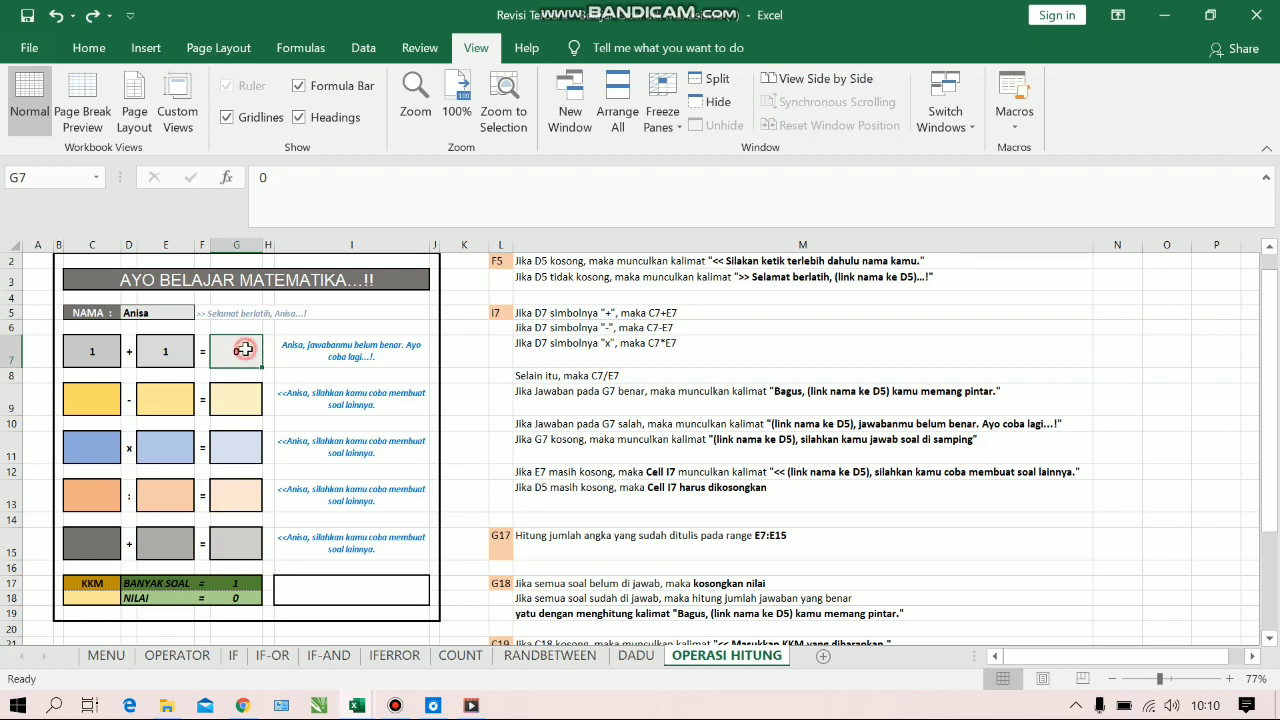
key("BackSpace")
left_click(183, 349)
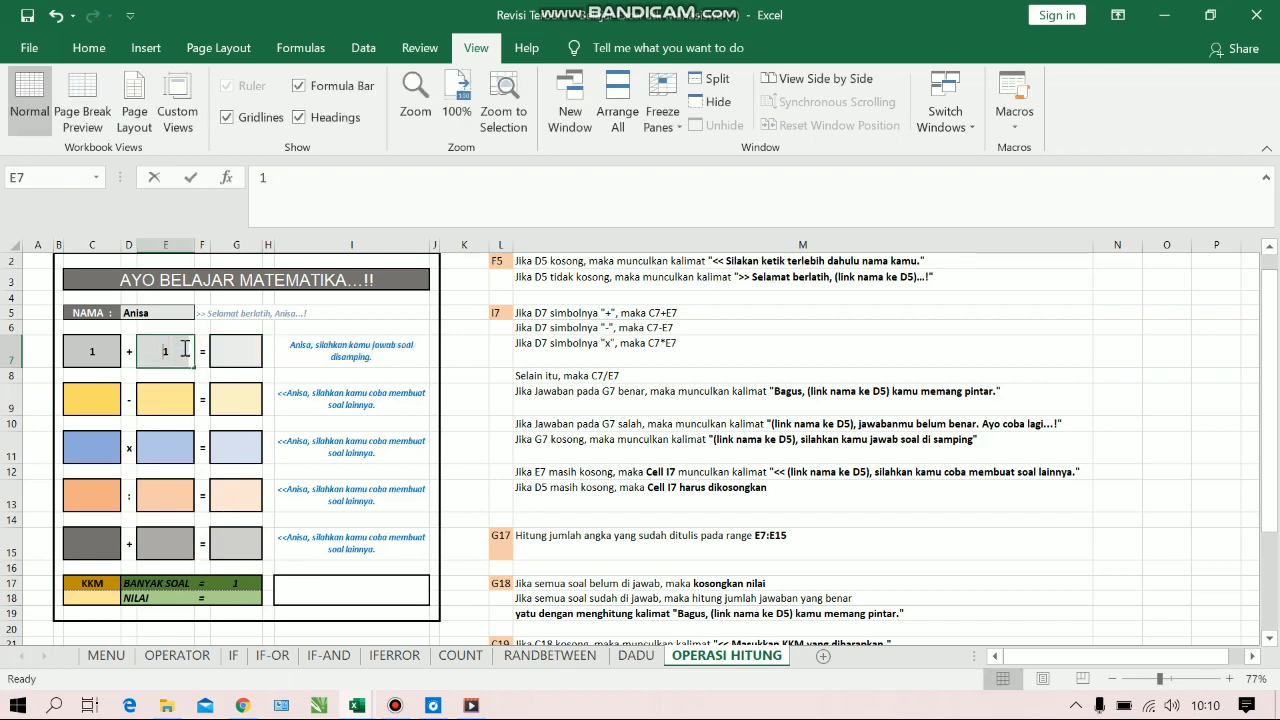
key("BackSpace")
left_click(88, 352)
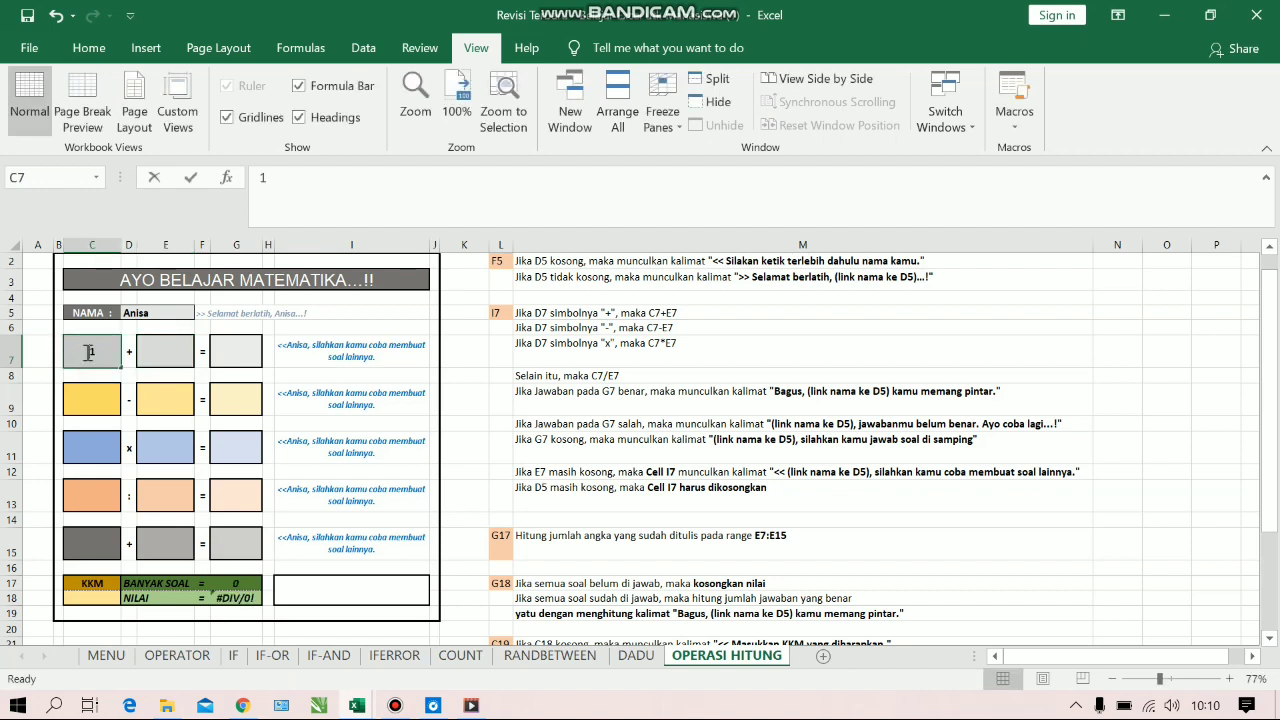
key("BackSpace")
key("Return")
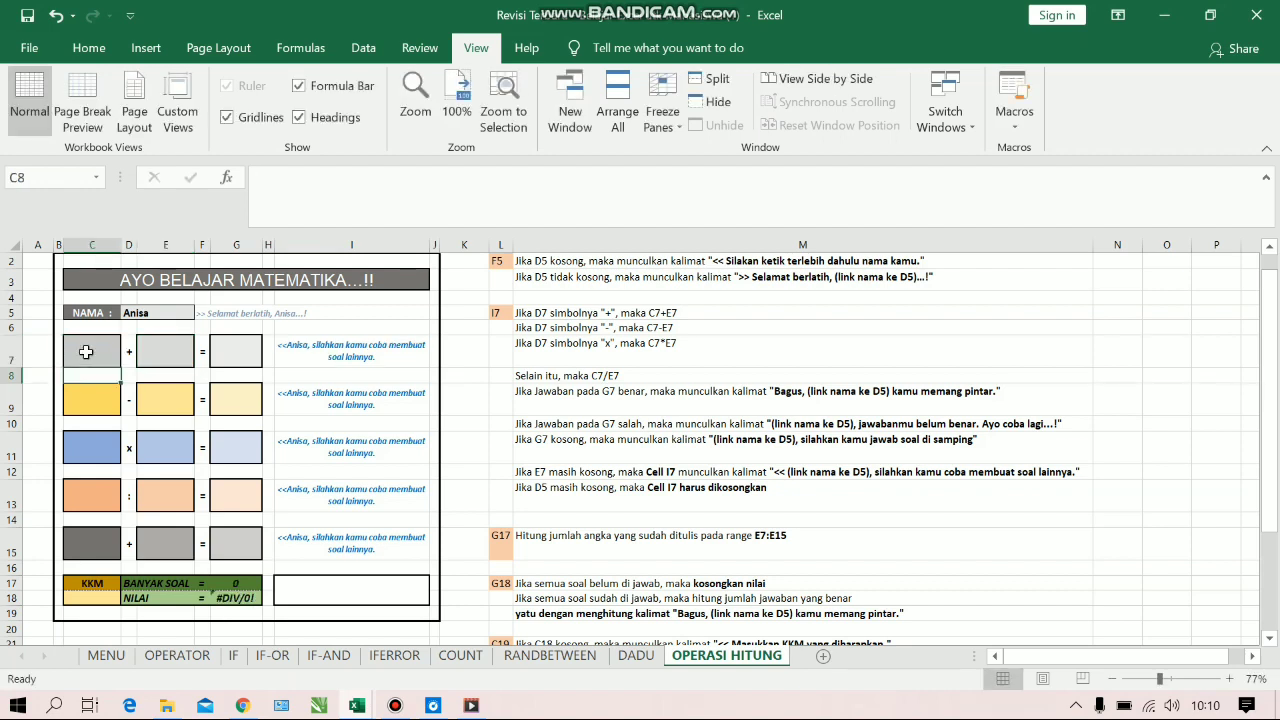
Edit the score formula in G18 and change its outer IF function to IFERROR
left_click(234, 597)
left_click(267, 178)
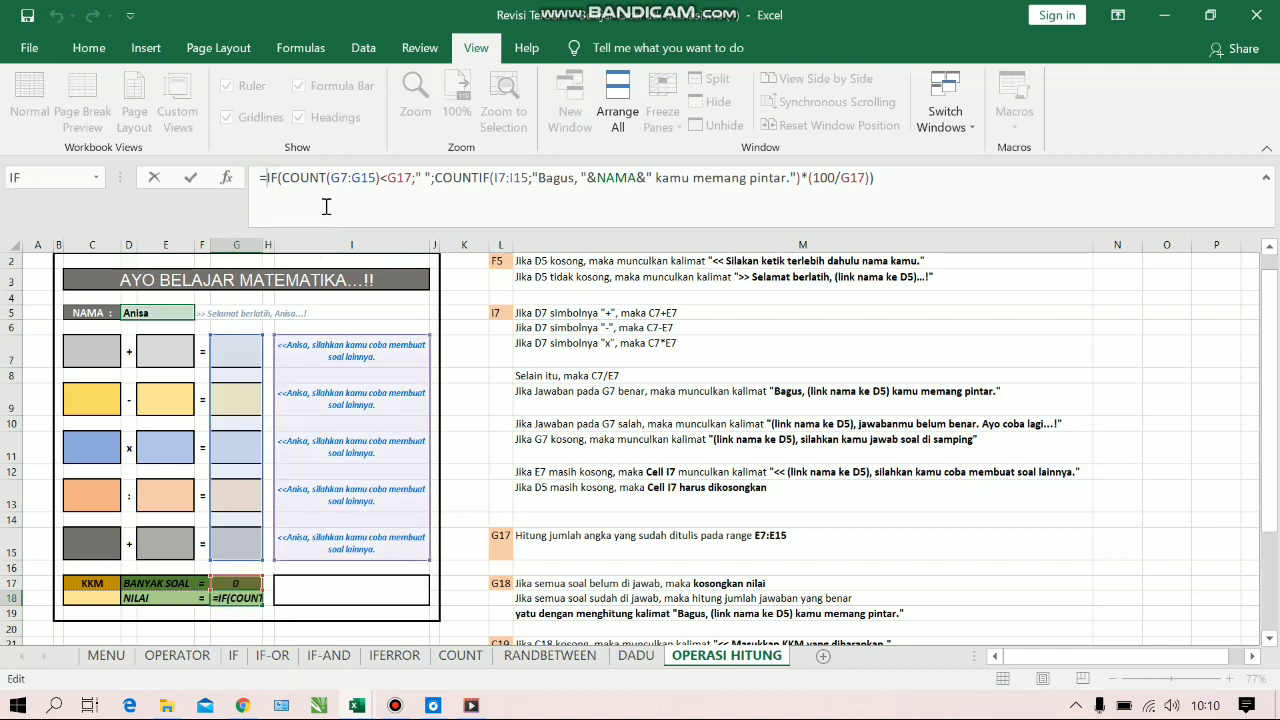
key("Right")
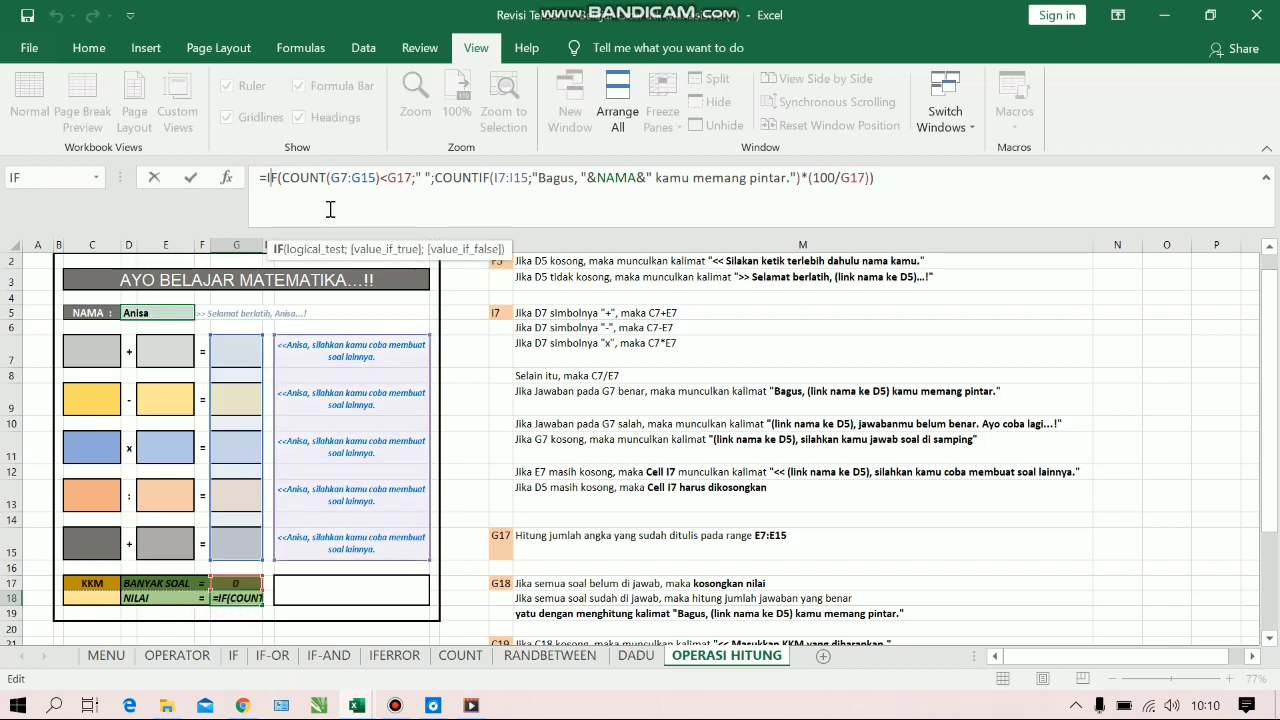
type("er")
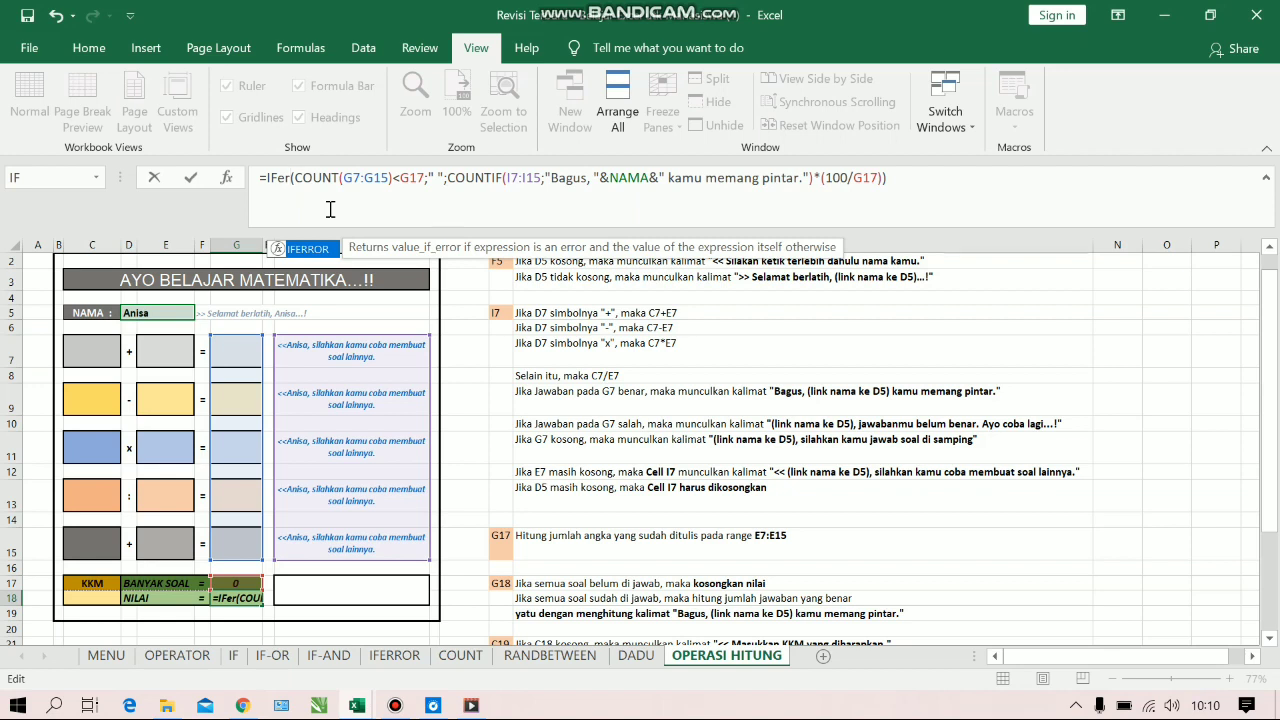
key("Tab")
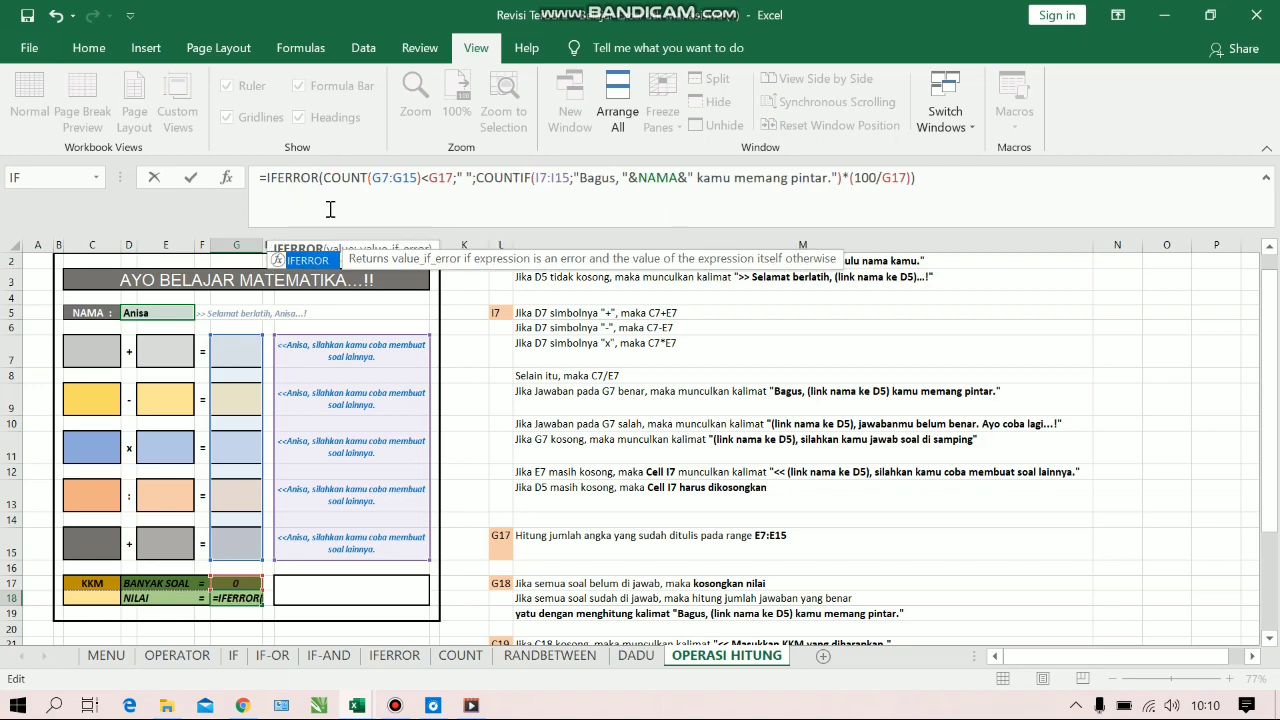
Open a nested IF function inside IFERROR, directly before COUNT(G7:G15)<G17
key("Right")
type("(")
key("BackSpace")
key("Left")
type("(if")
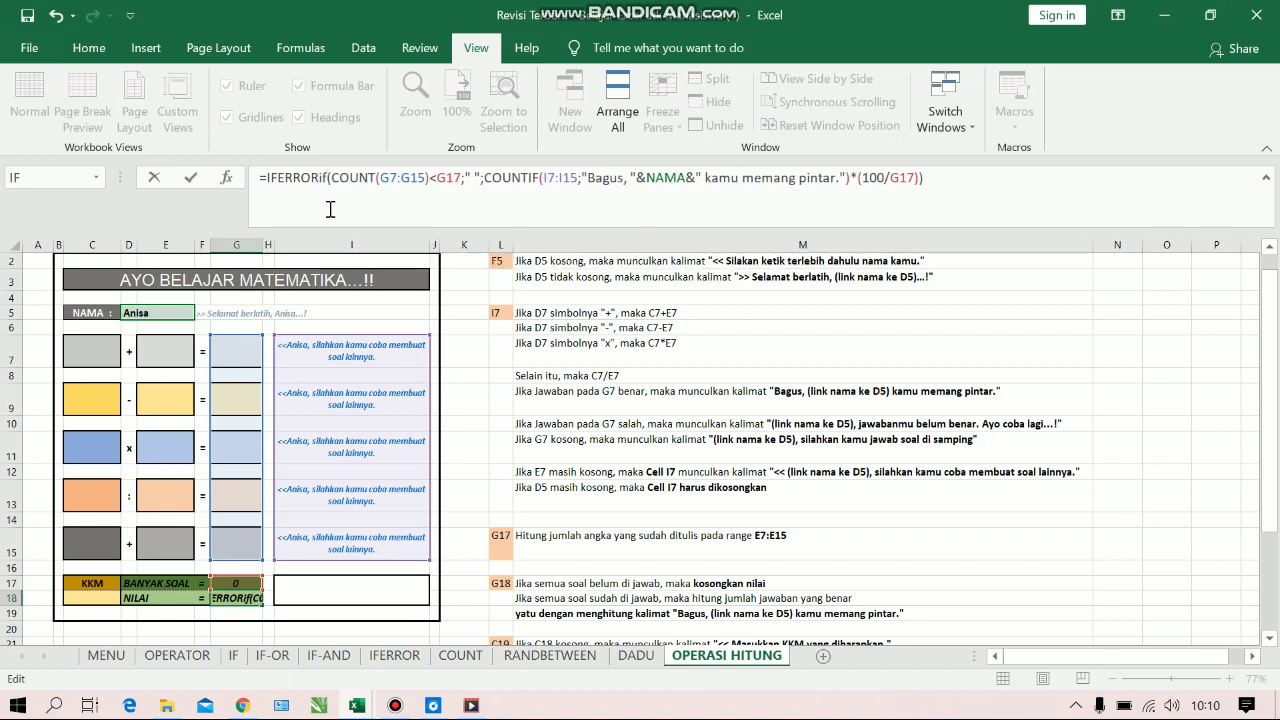
key("BackSpace")
key("BackSpace")
key("BackSpace")
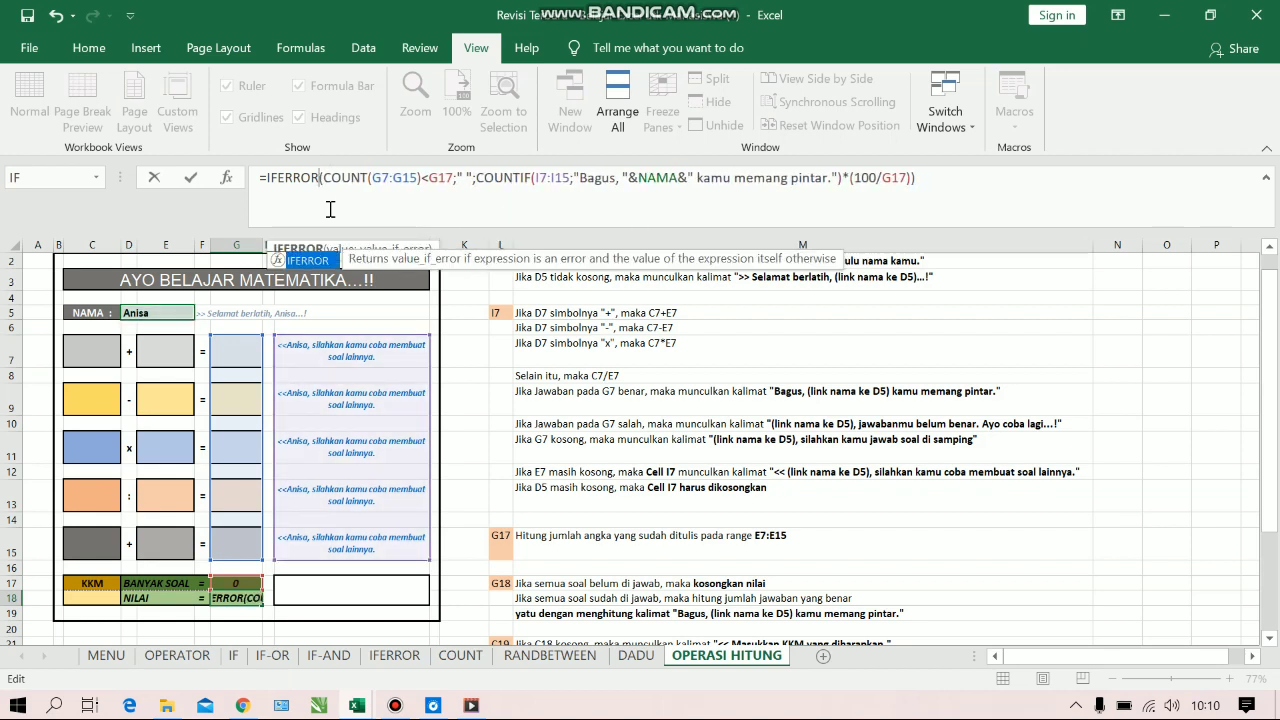
key("Right")
type("if(")
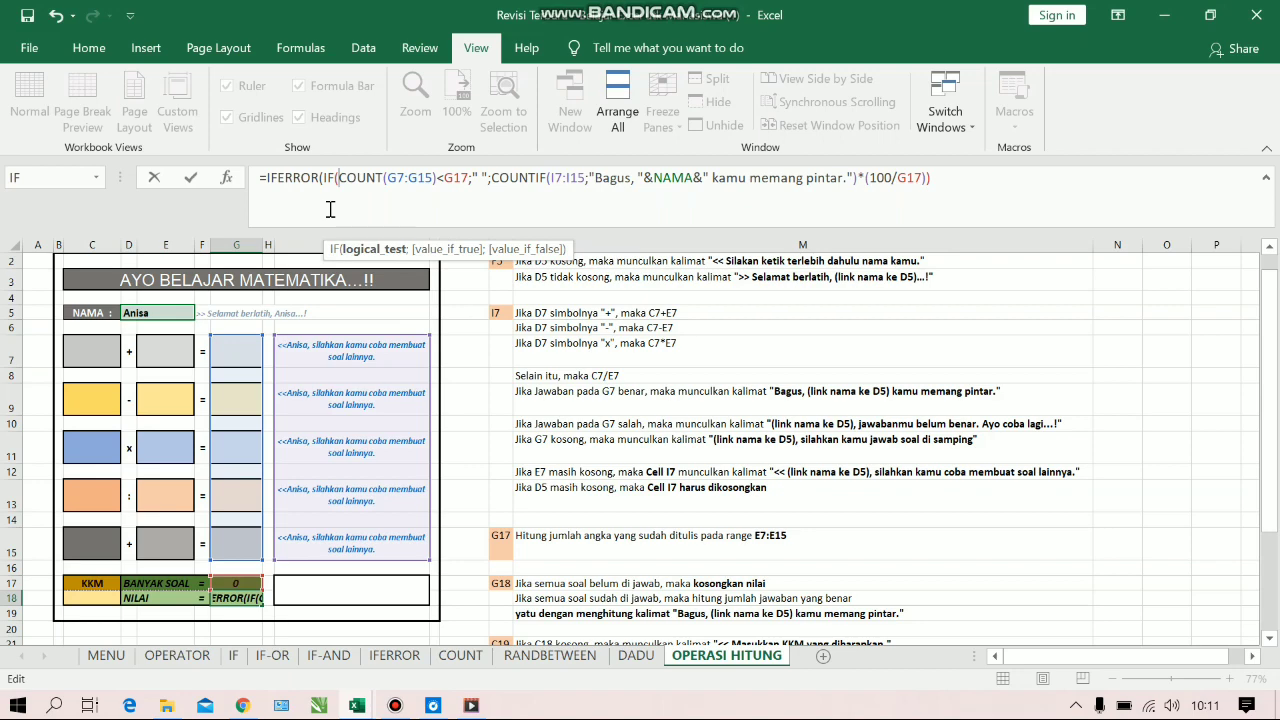
Set the nested IF's logical test to NAMA= "", linking the name from cell D5
type("Nama")
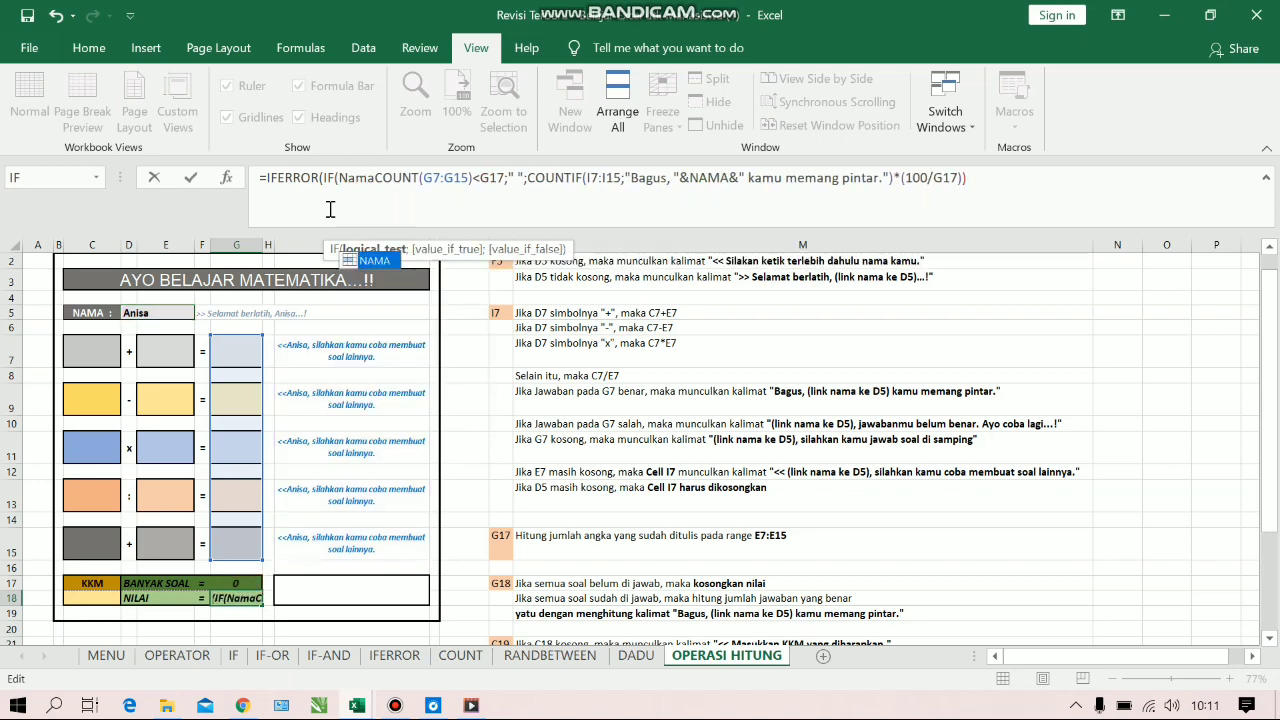
key("BackSpace")
key("BackSpace")
key("BackSpace")
key("BackSpace")
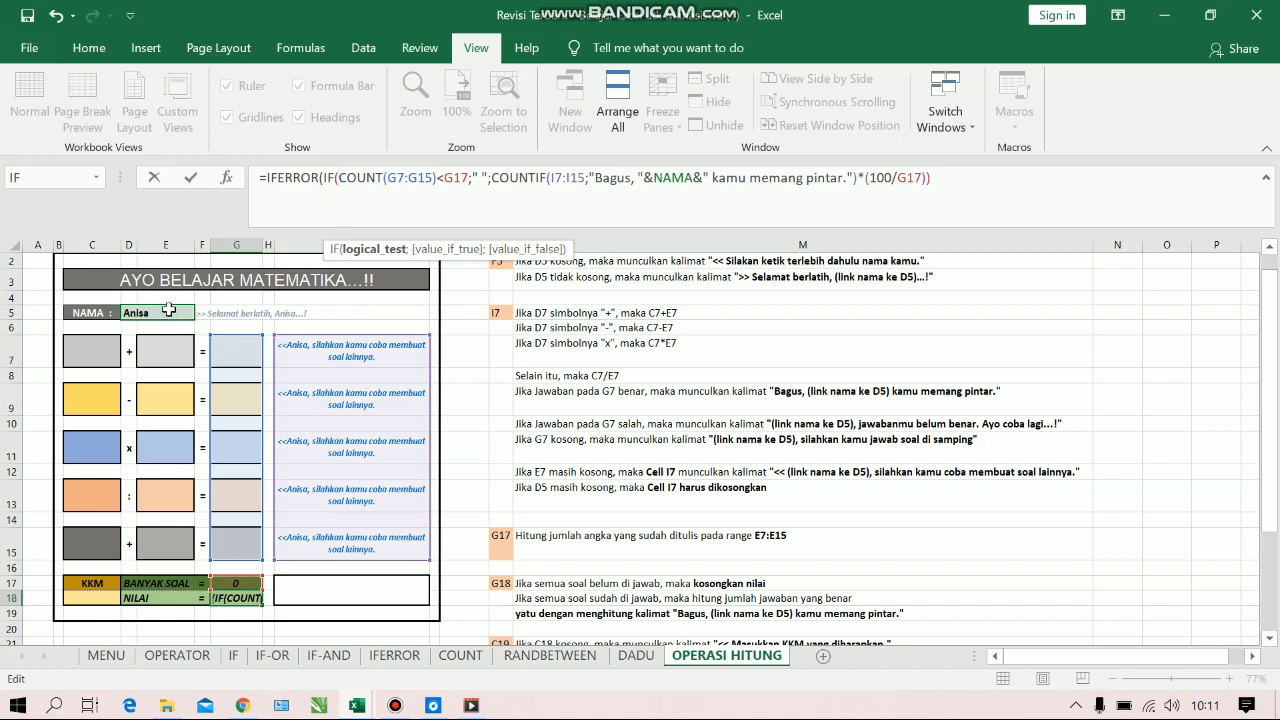
left_click(169, 310)
type("=")
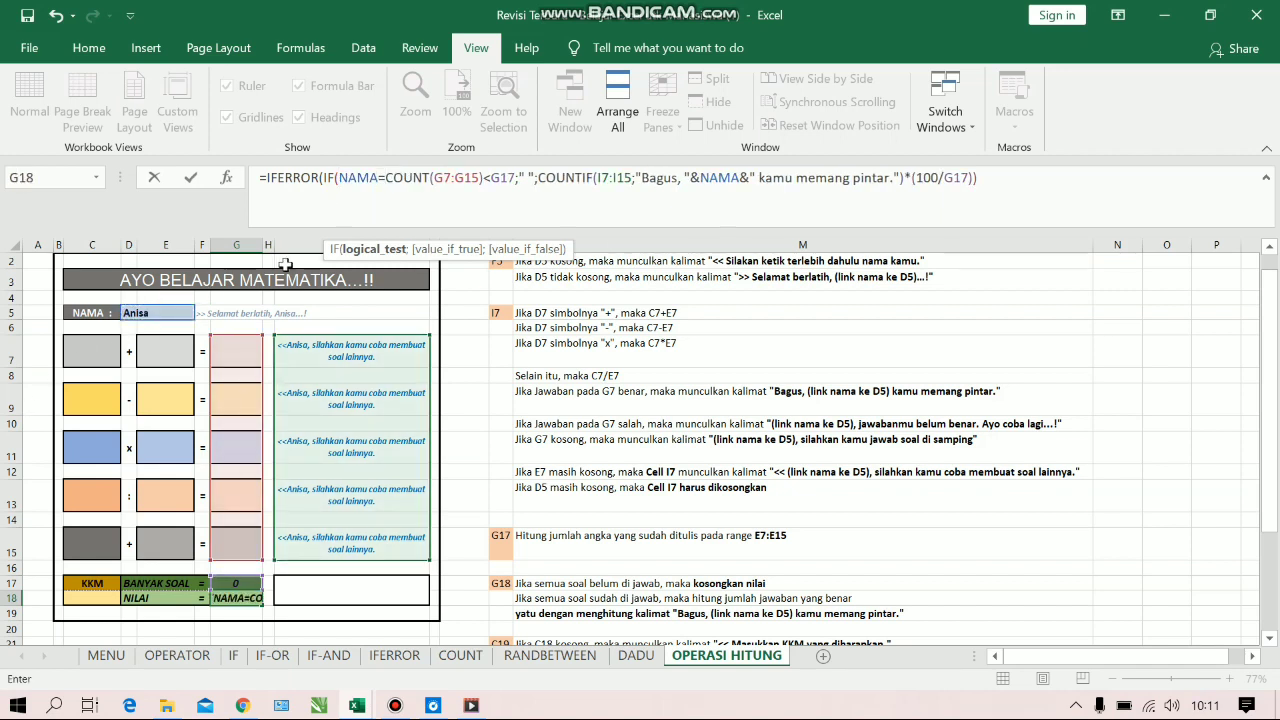
type(" \"\"")
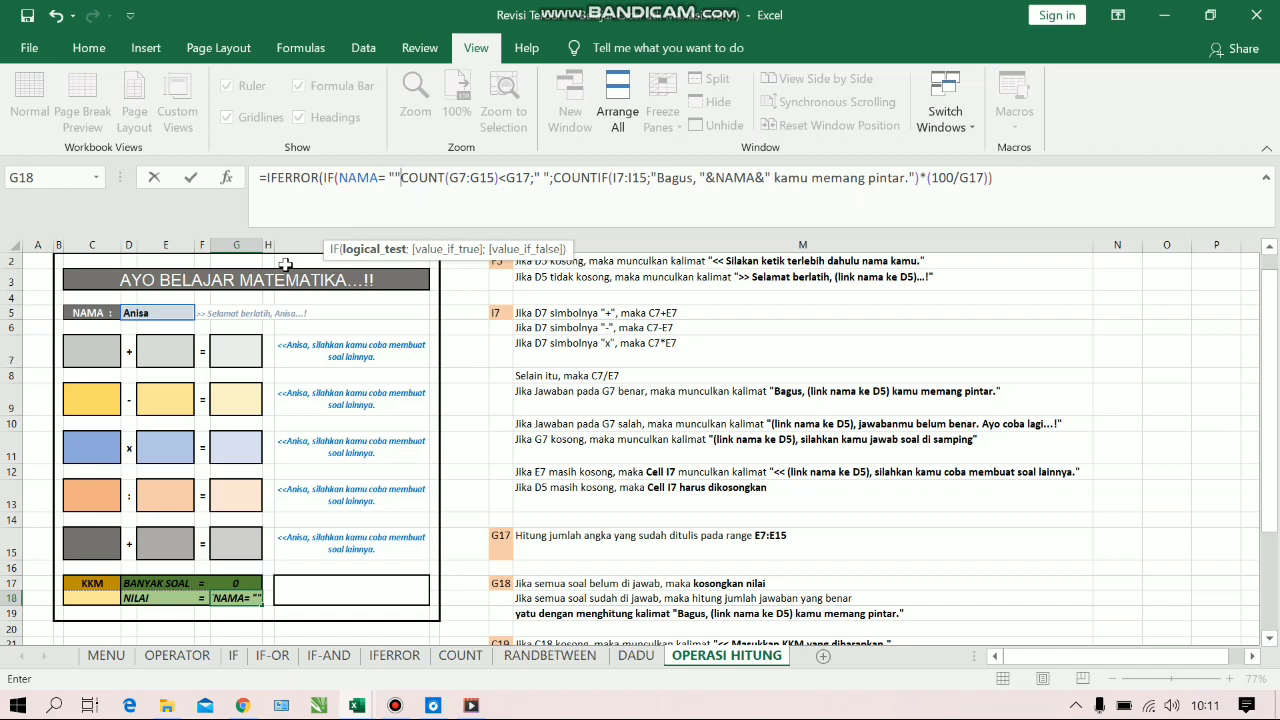
type(": \"\"")
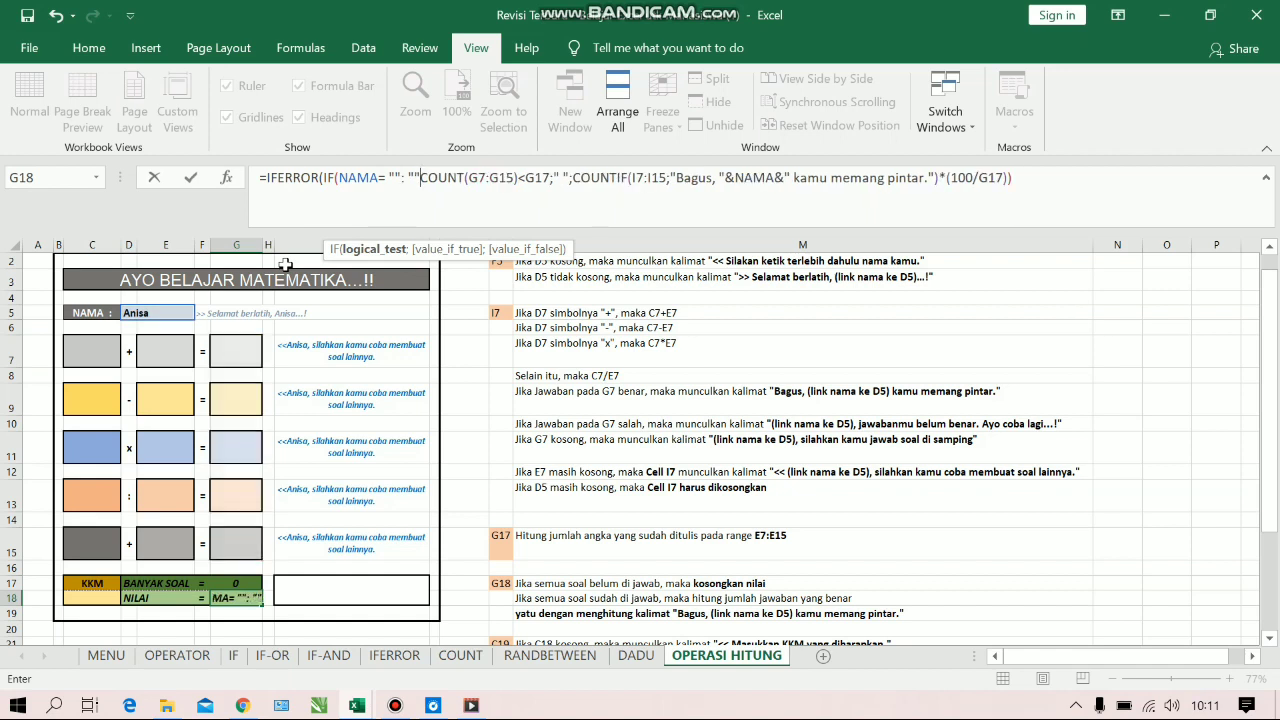
Make the IF return empty text ("") when the name is blank, separating the arguments with a semicolon
left_click(406, 181)
key("BackSpace")
type("; \"\"")
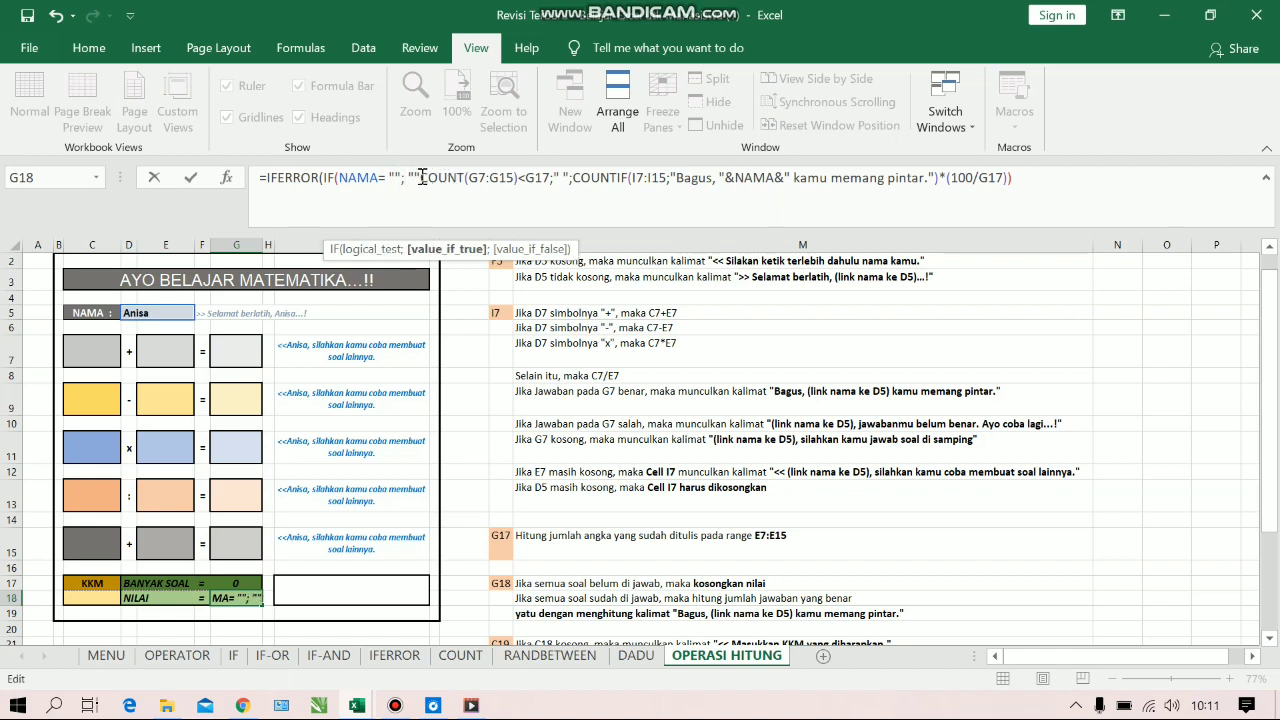
type(";")
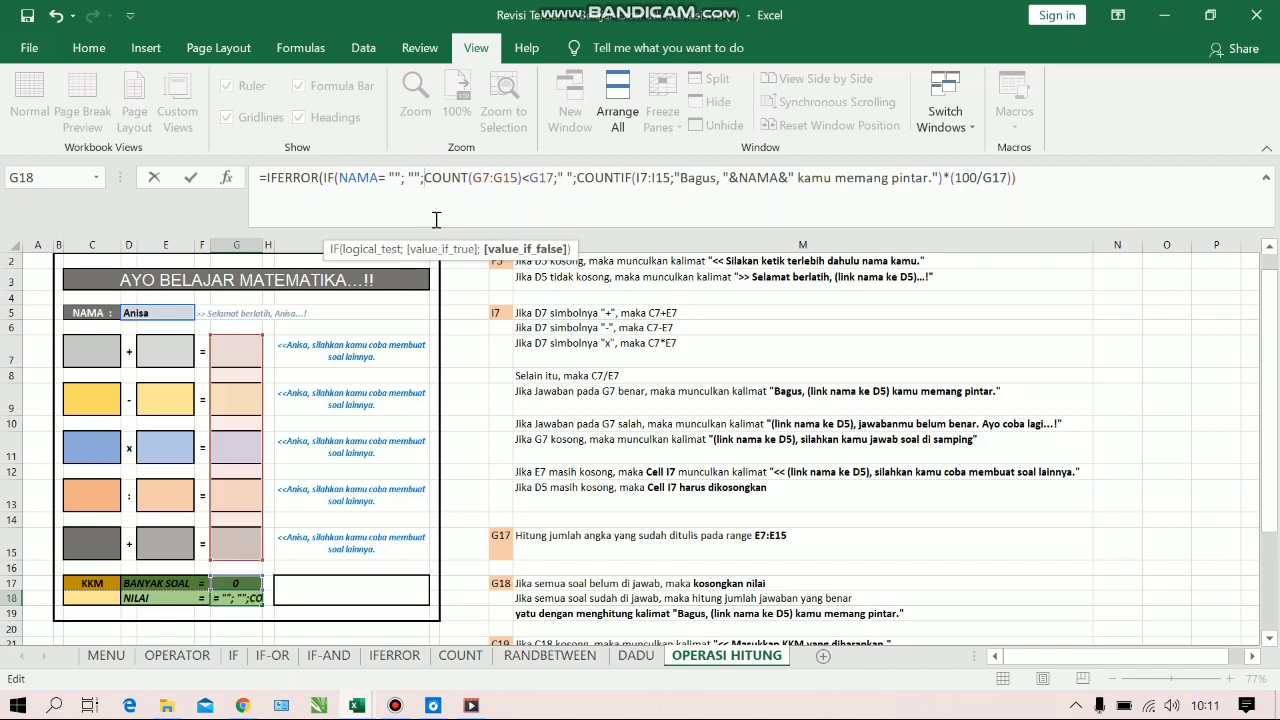
type("if")
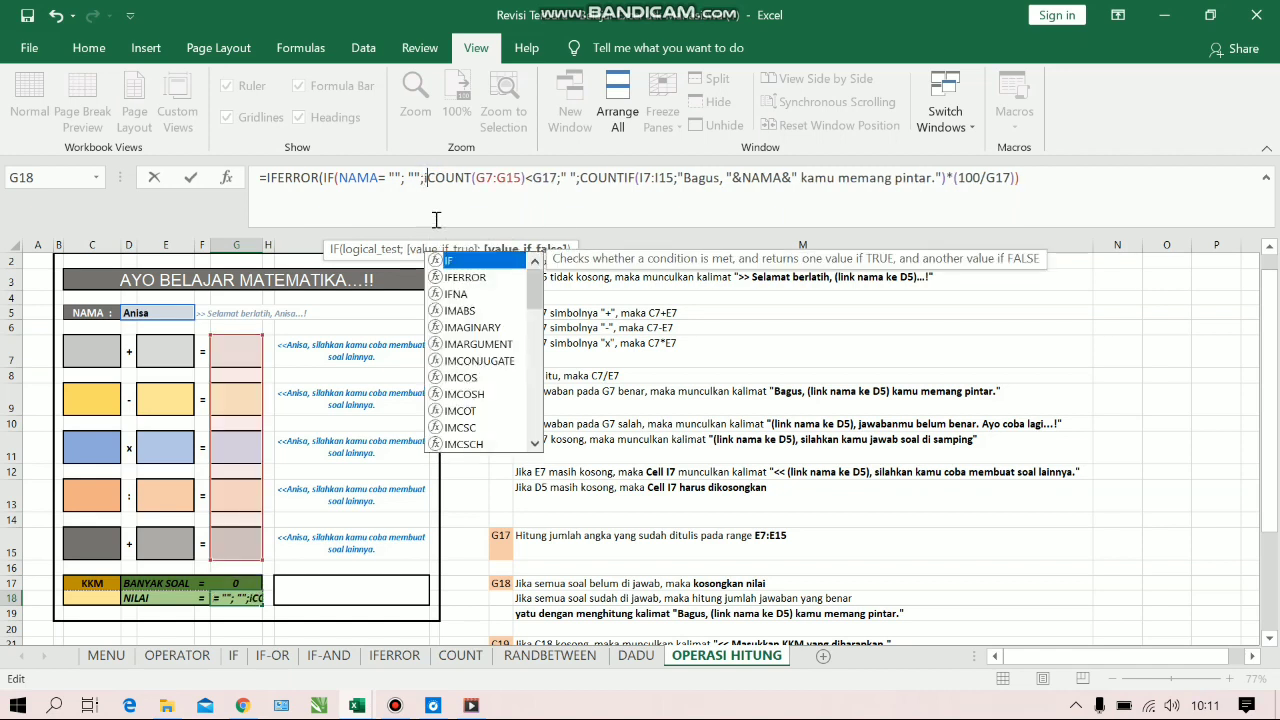
Continue to the value-if-false argument and open another IF function before COUNT(G7:G15)<G17
key("Tab")
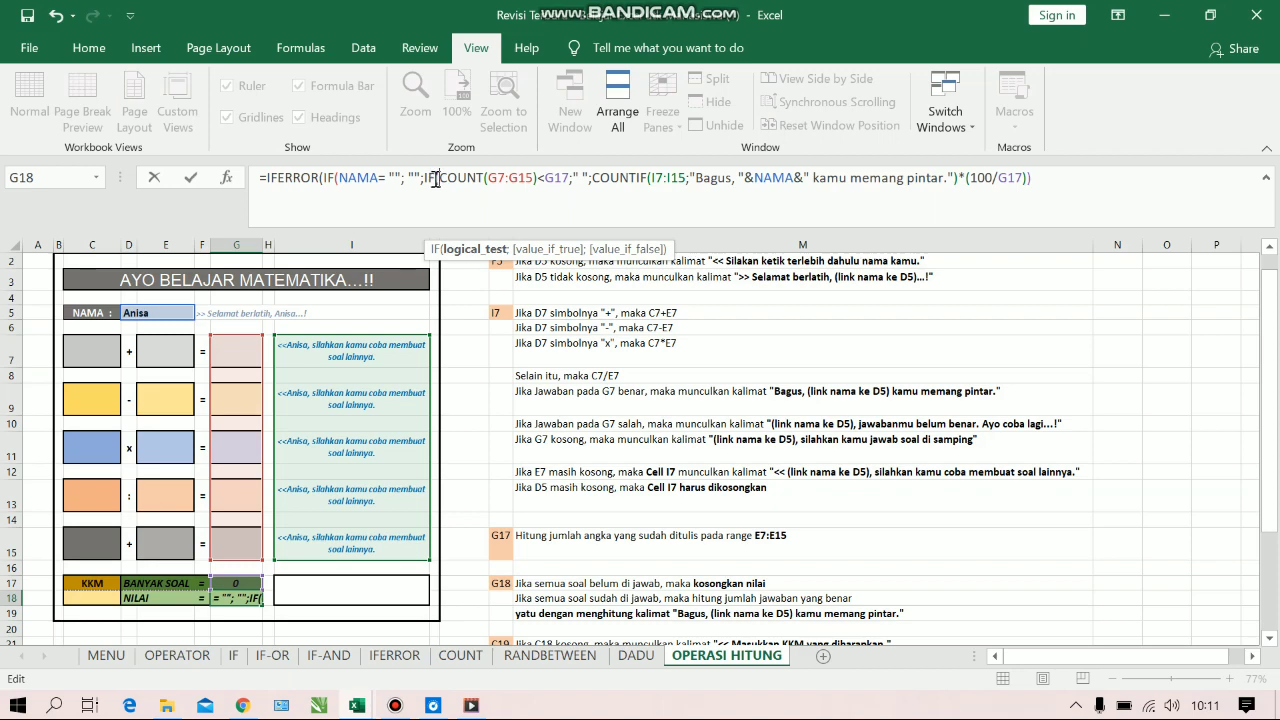
Retype the inner IF function name directly before the COUNT(G7:G15)<G17 test in the G18 formula
key("BackSpace")
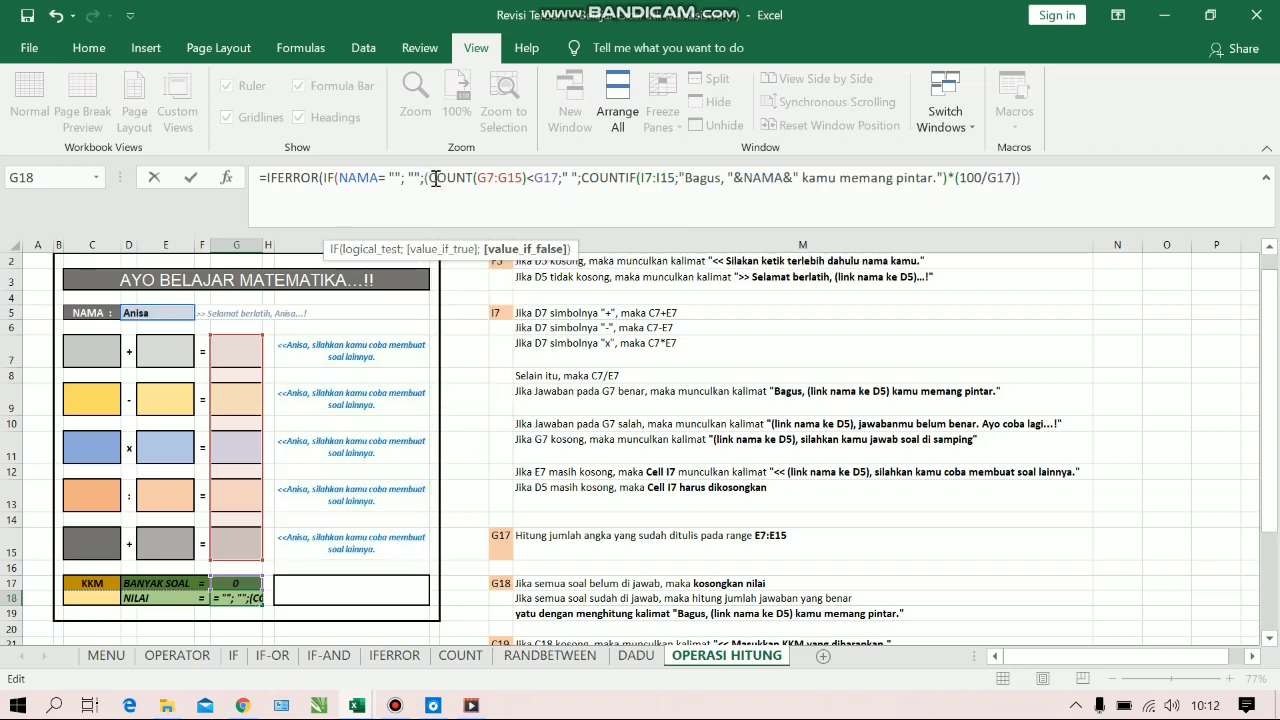
type("F")
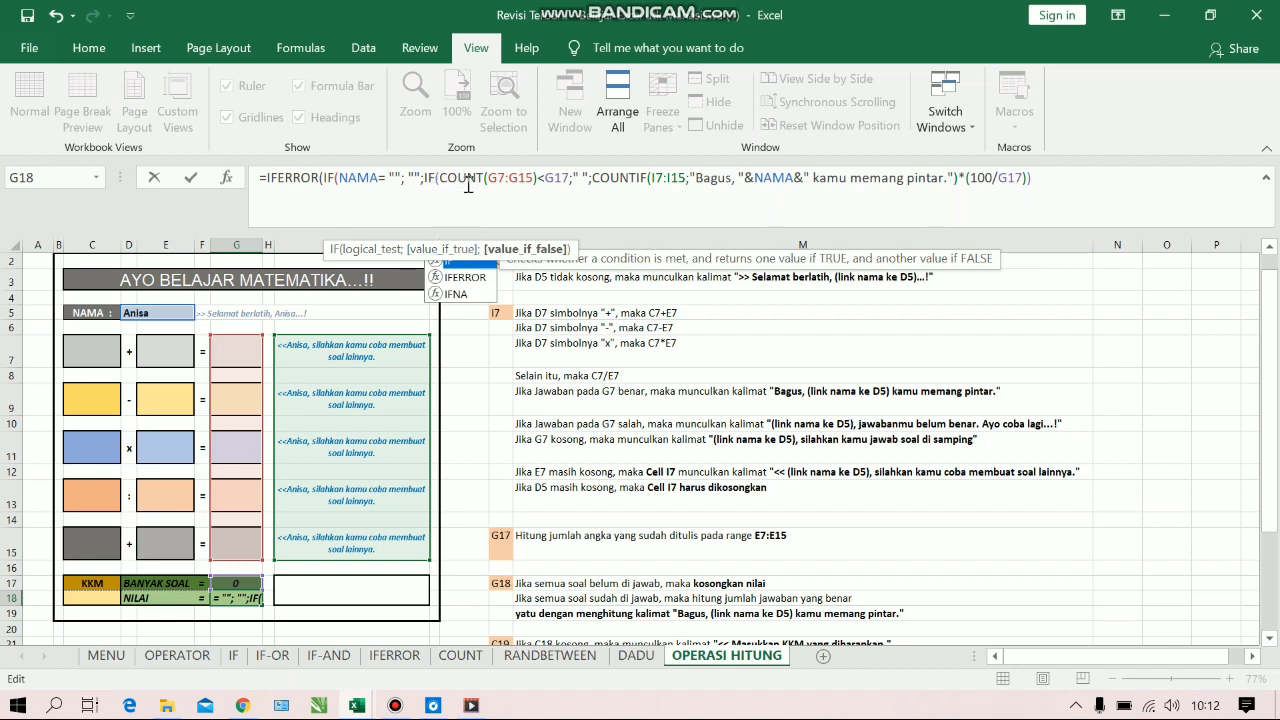
left_click(457, 180)
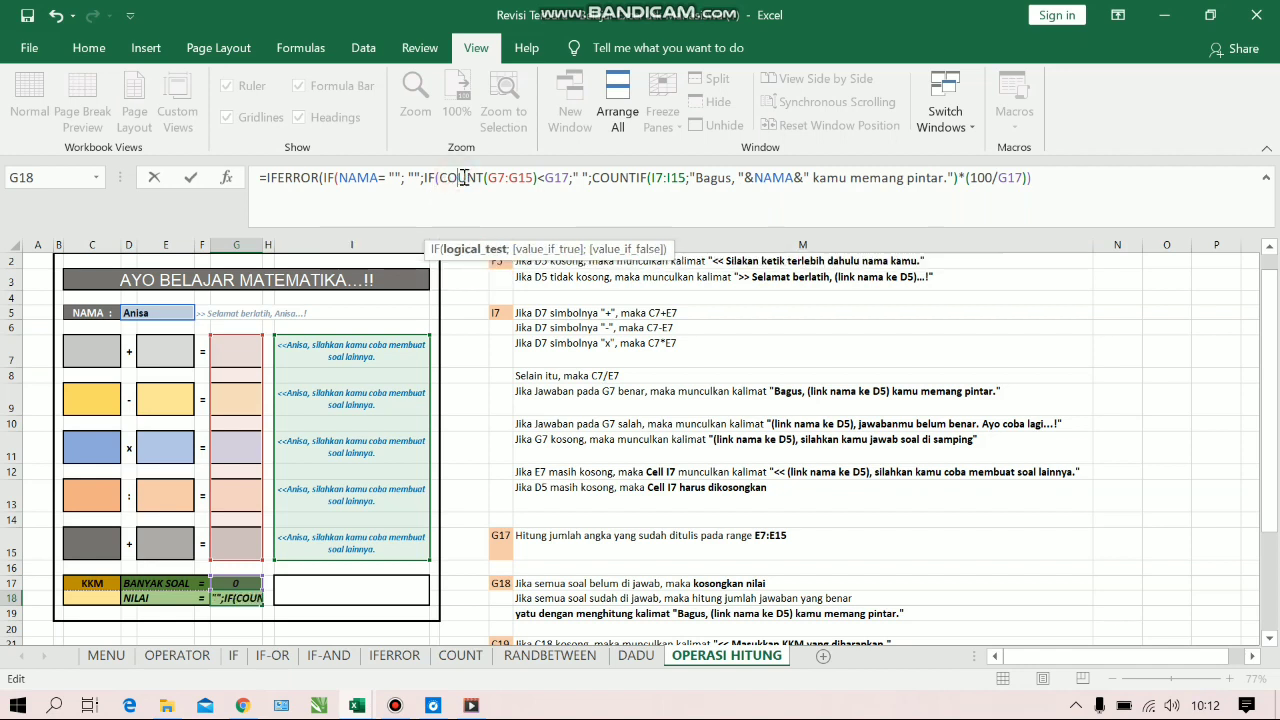
Close the nested IF functions, set IFERROR's fallback value to " ", and complete the score formula in G18
left_click(1040, 177)
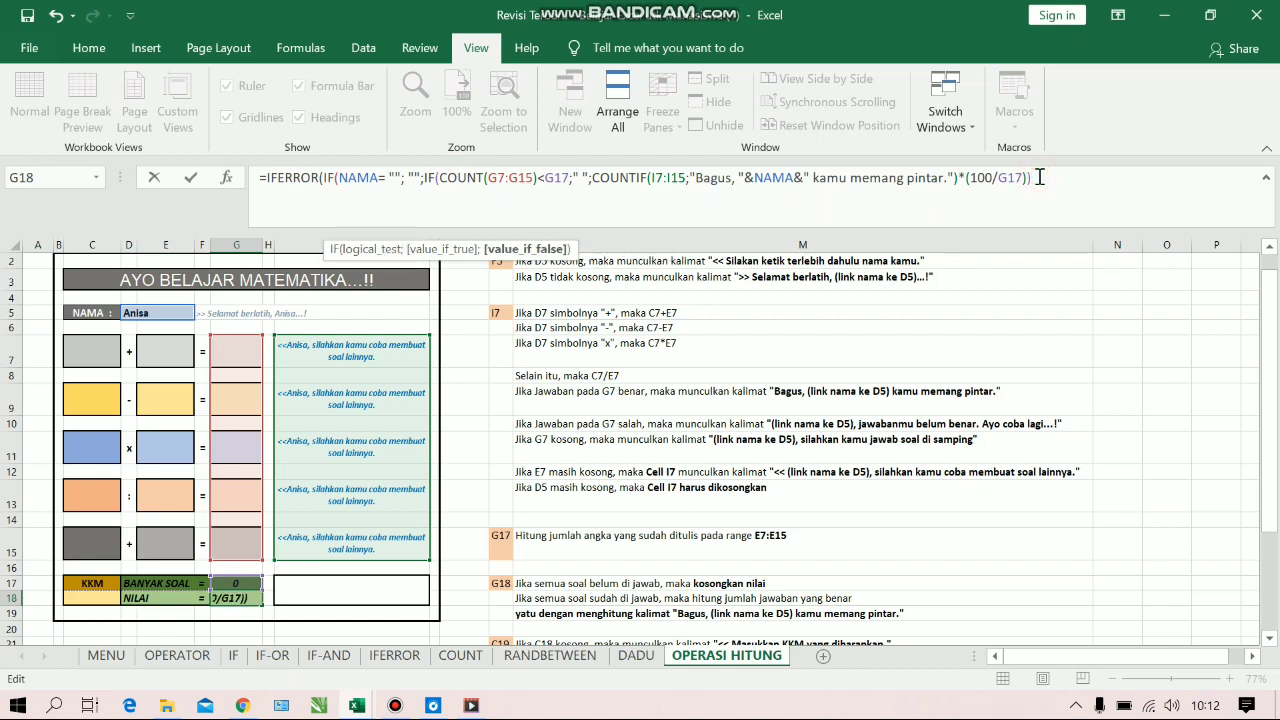
type(")")
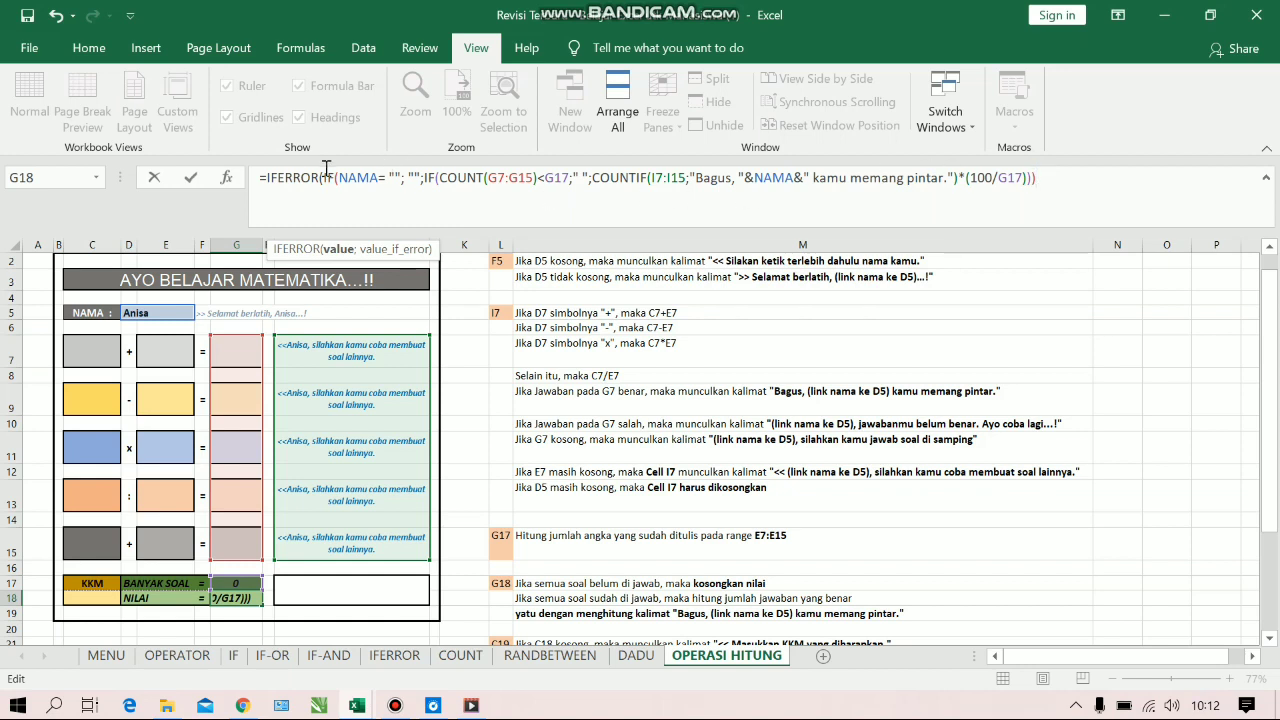
type(";")
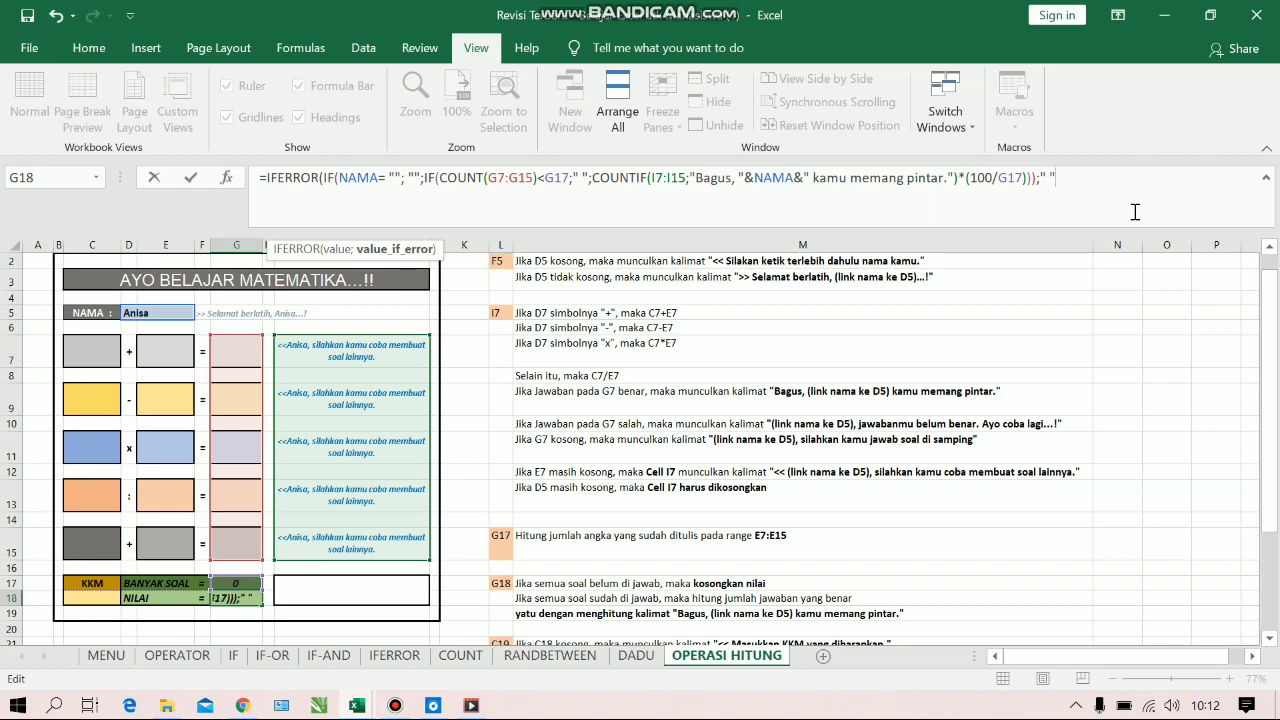
type(")")
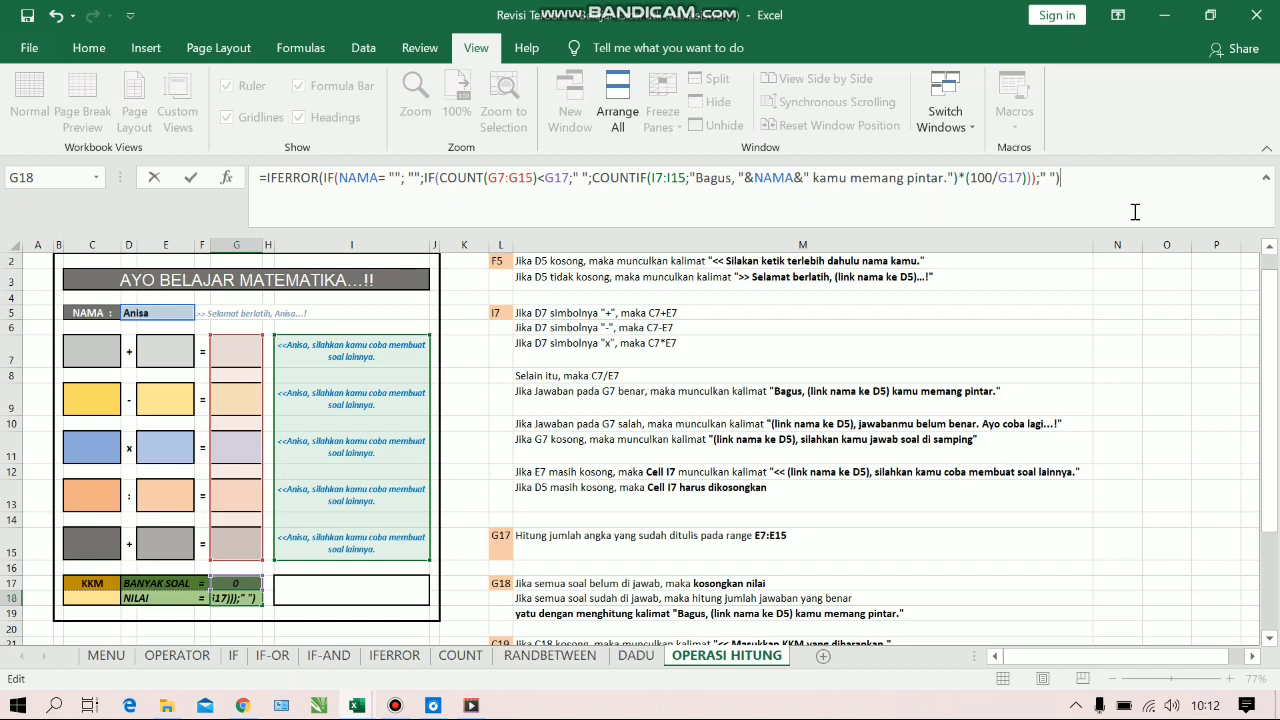
key("Return")
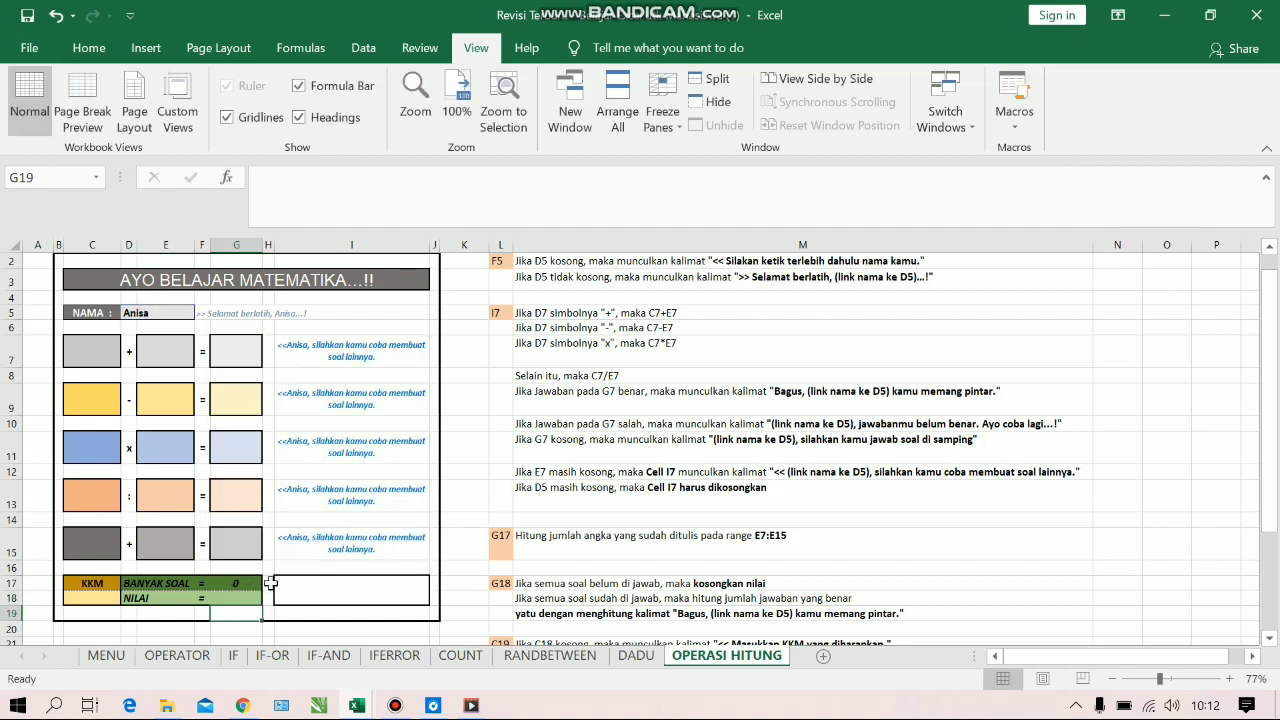
Clear the student's name from cell D5
left_click(141, 316)
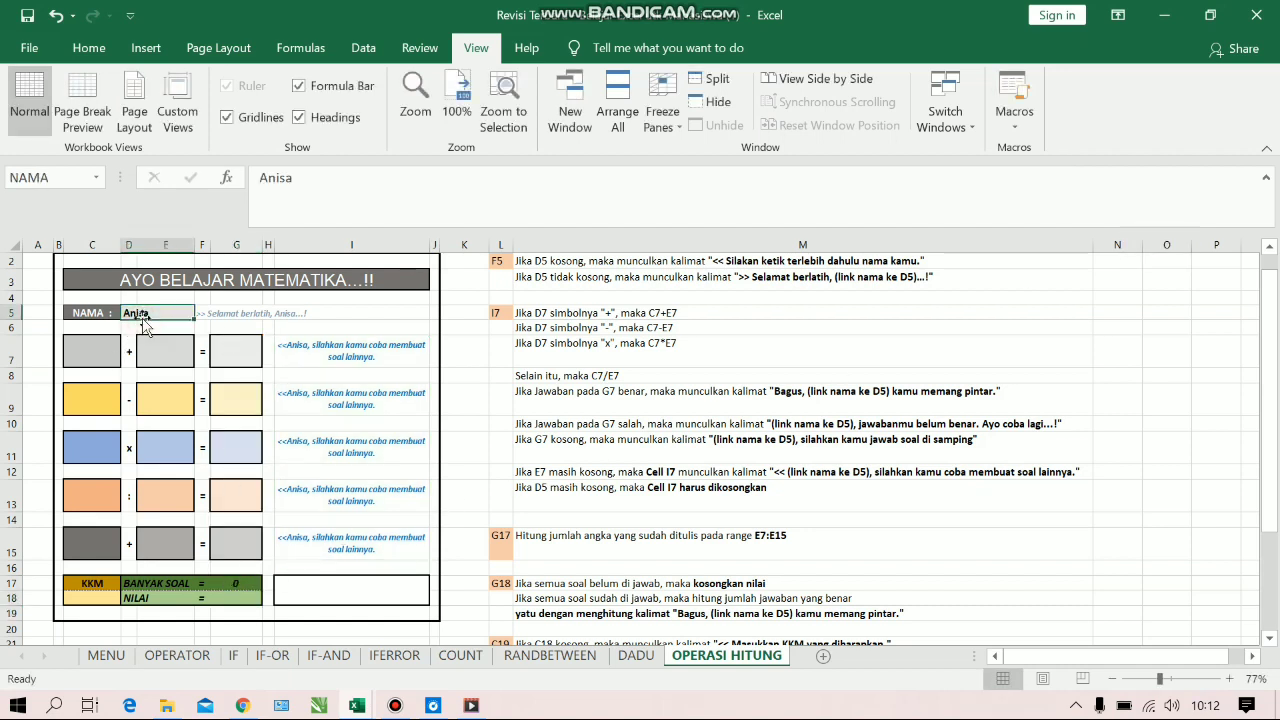
key("Delete")
key("Return")
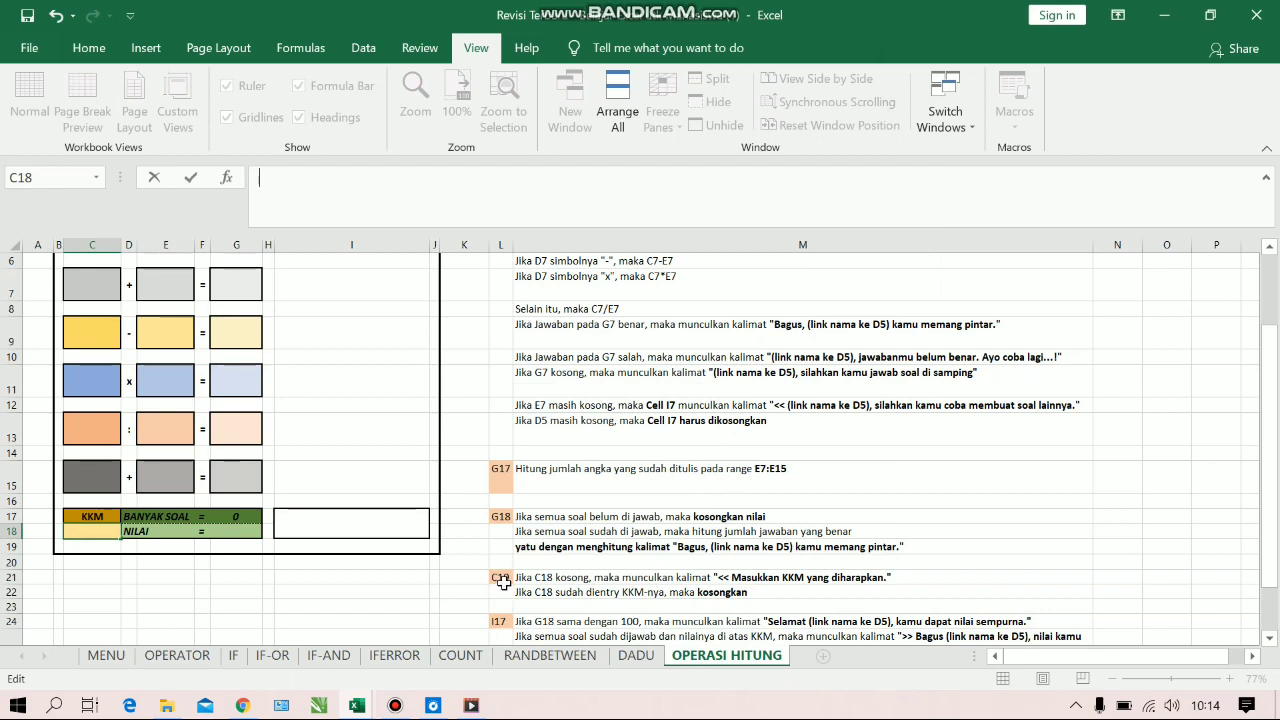
Start an IF formula in cell C19 with the logical test C18="", ready for its value-if-true argument
left_click(91, 546)
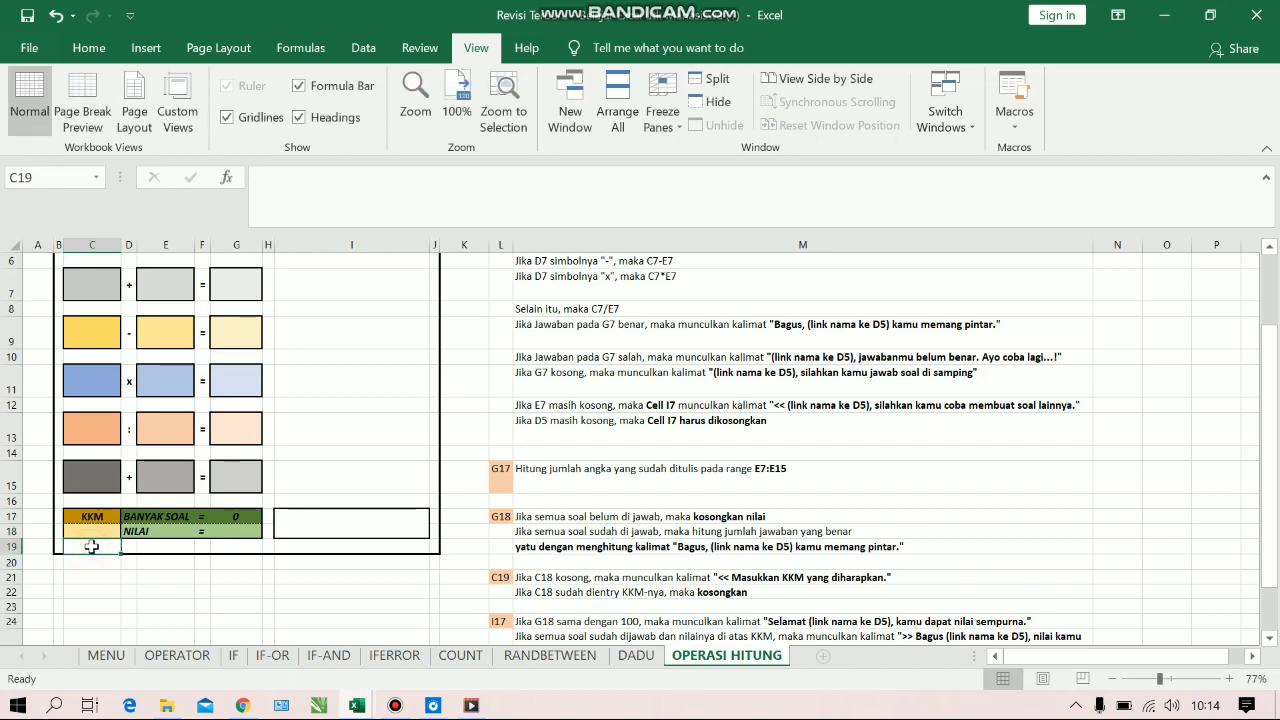
left_click(283, 188)
type("=IF(")
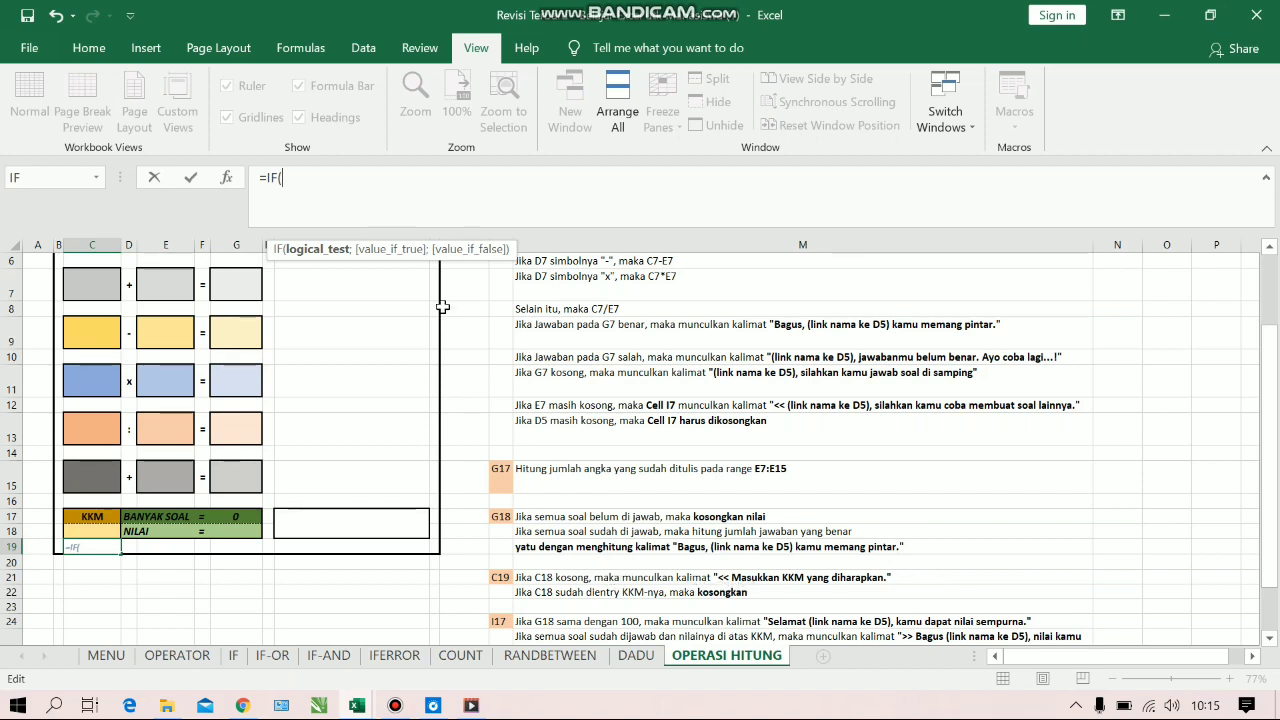
left_click(97, 530)
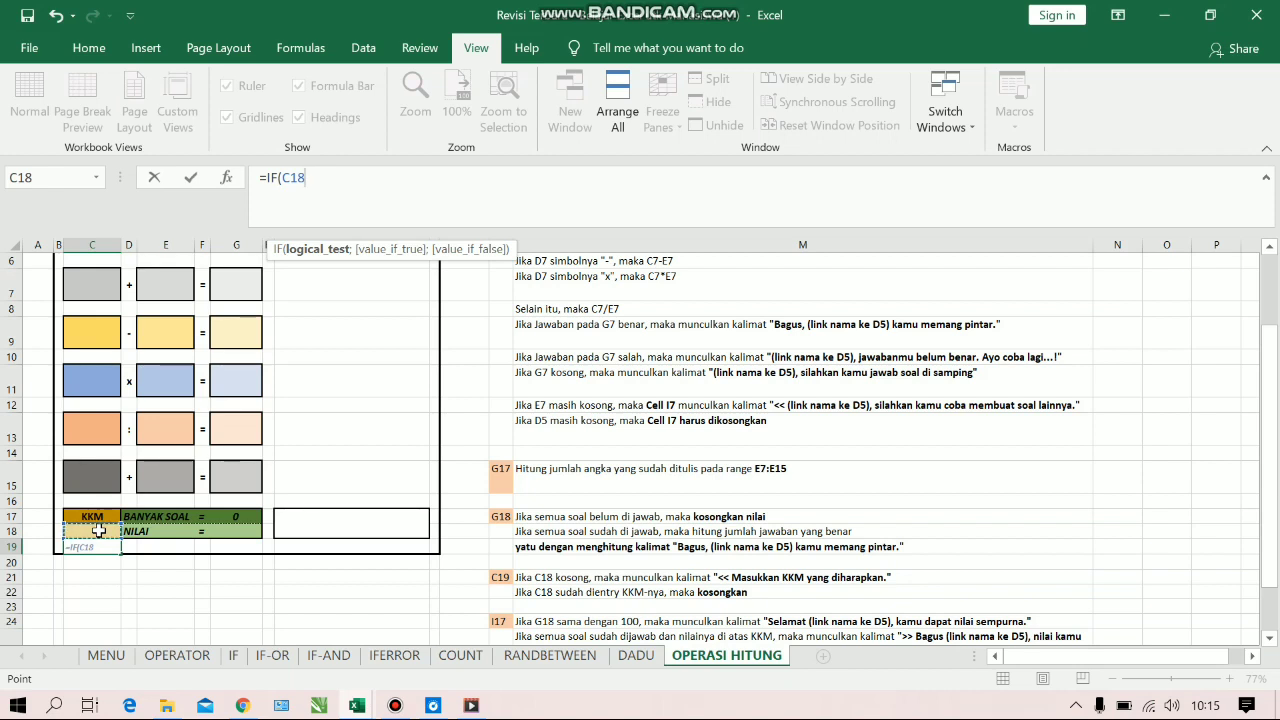
type("=\"\"")
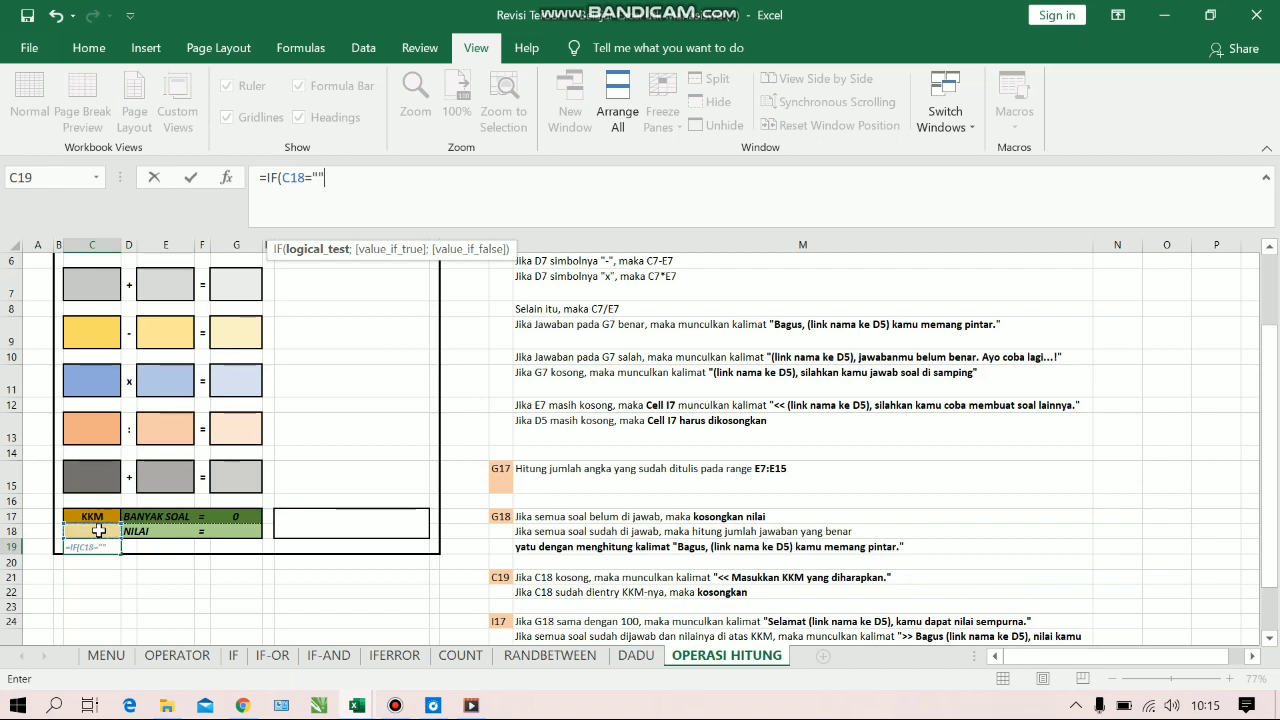
type(";")
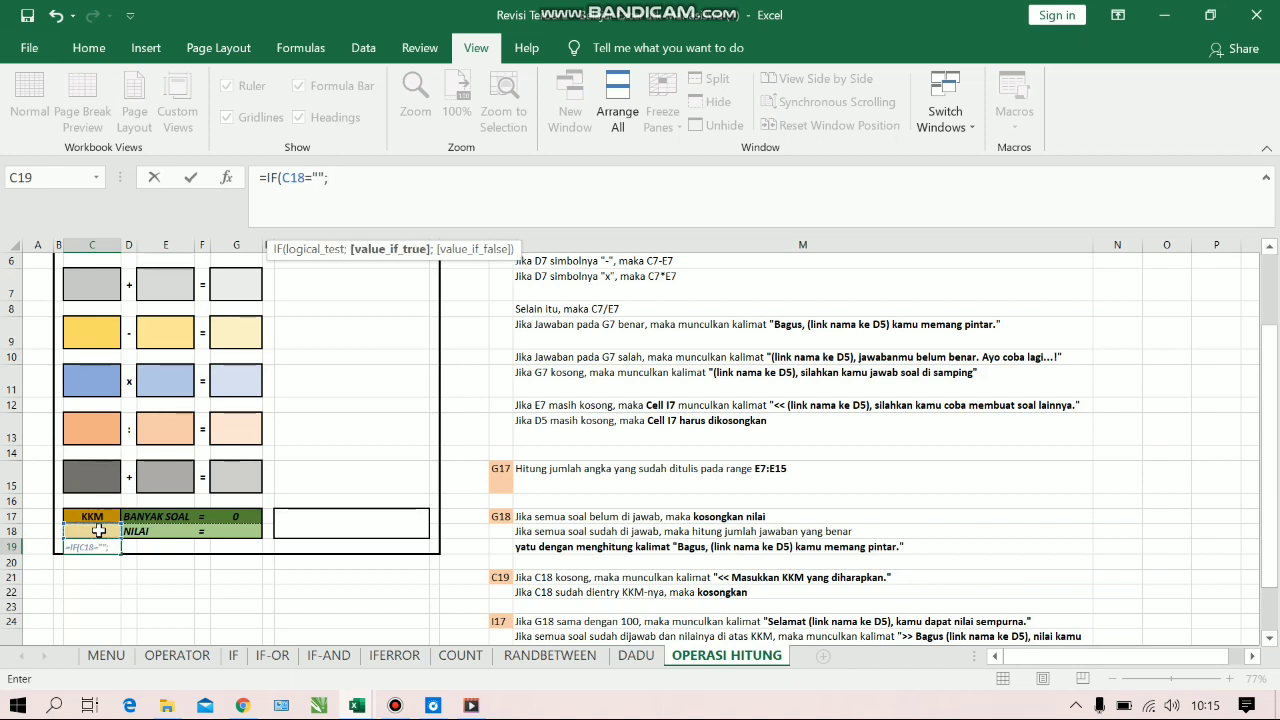
type("\"")
type("<< m")
type("Masukan")
Set the C19 formula's value-if-true to "<< Masukan KKM yang diharapkan" and continue to the value-if-false argument
key("BackSpace")
key("BackSpace")
key("BackSpace")
key("BackSpace")
key("BackSpace")
type("sukan KKM yang dih")
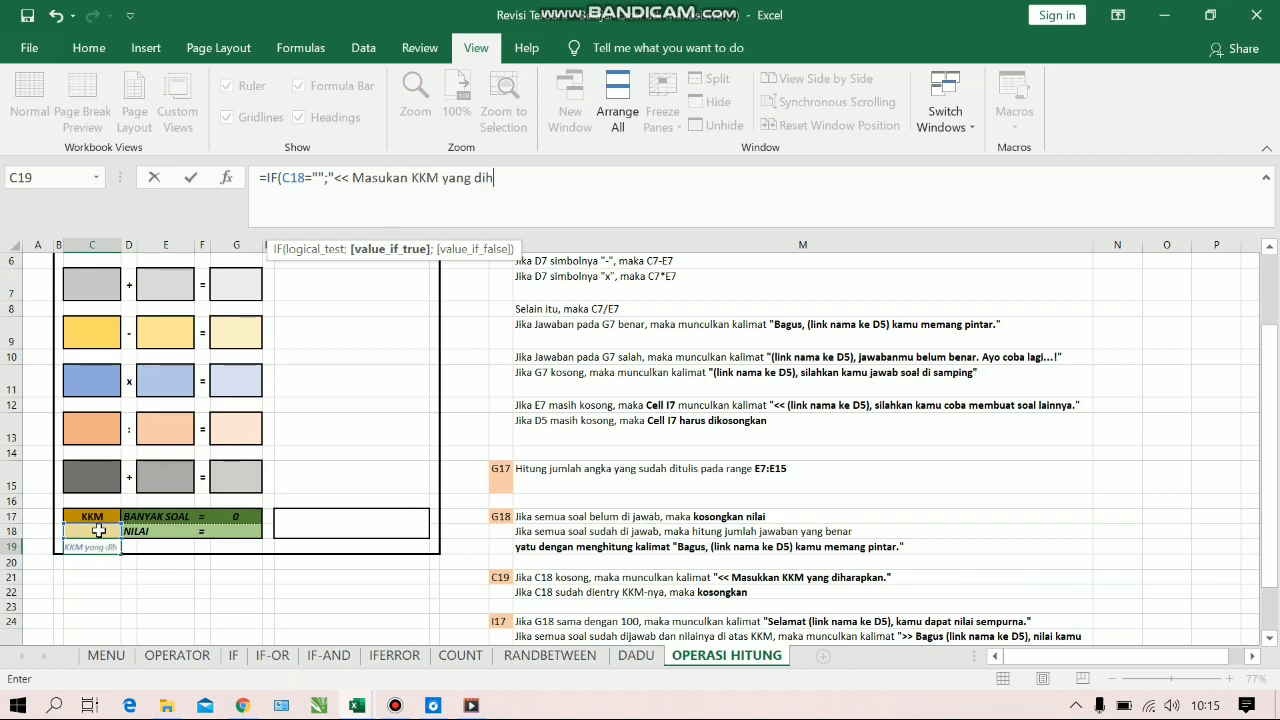
type("arapkan\";")
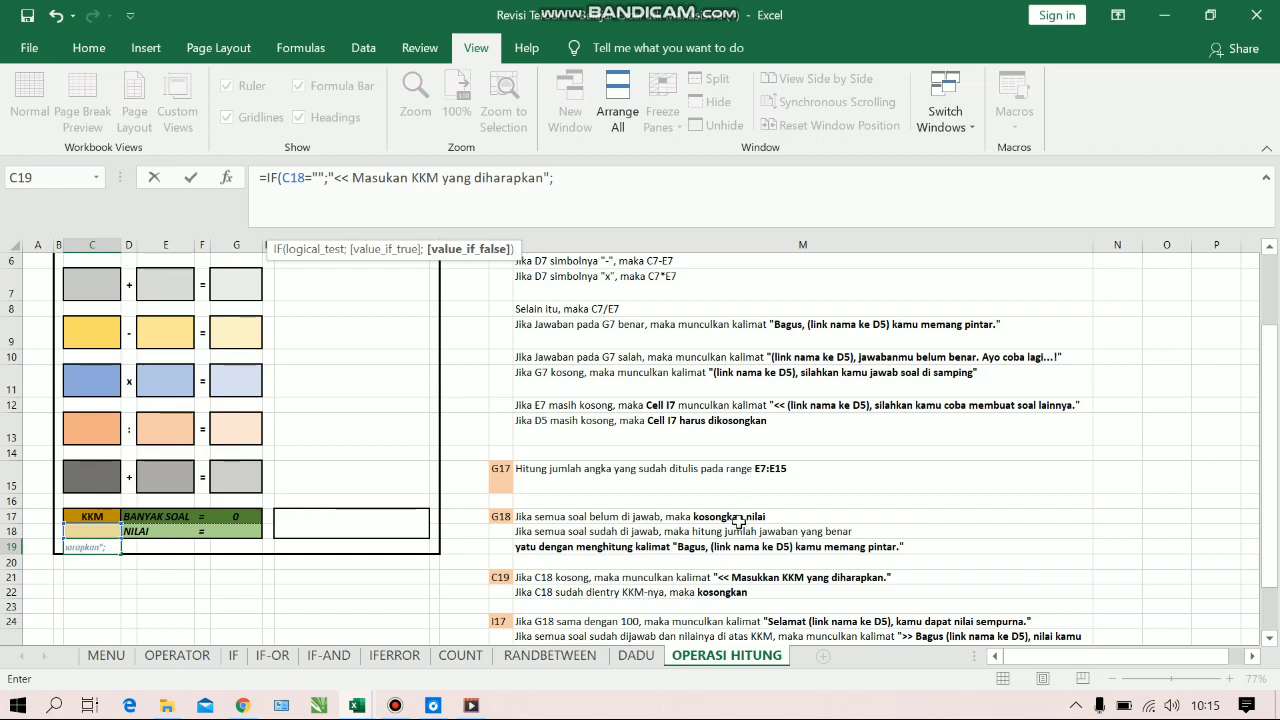
Make the C19 formula return " " when C18 is filled in, and complete it
type("\"")
left_click(558, 178)
type(")")
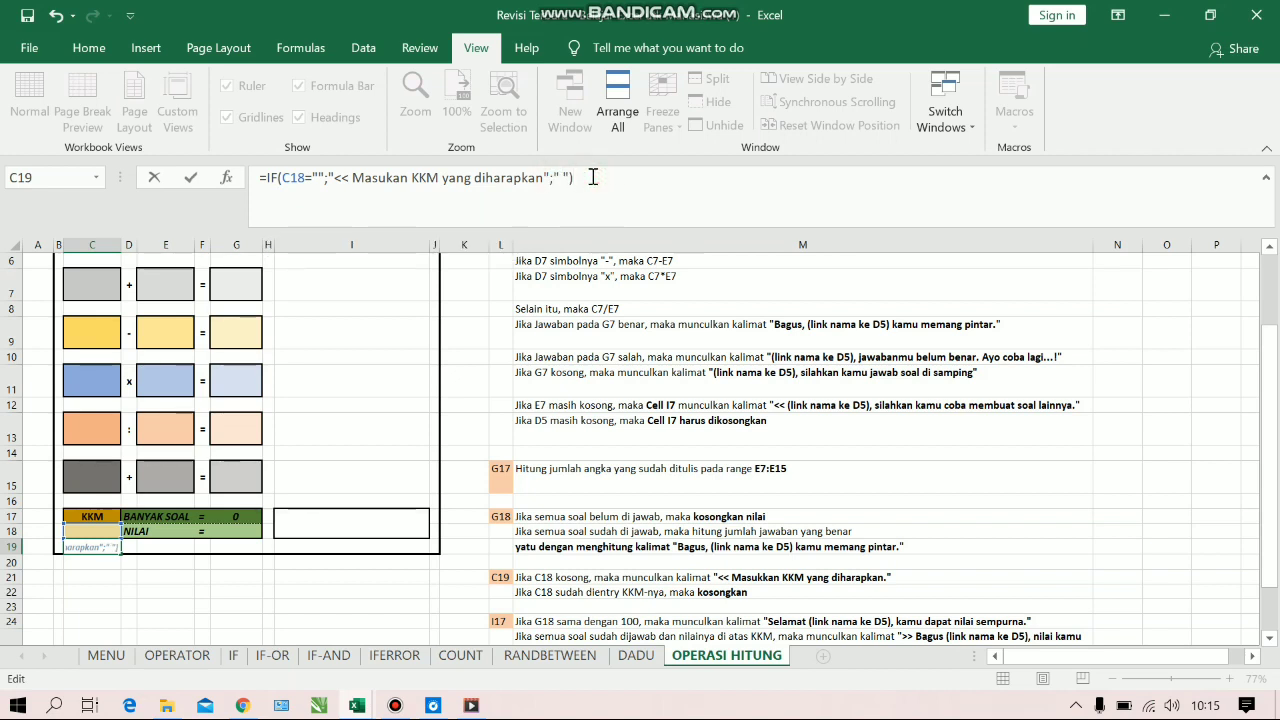
key("Return")
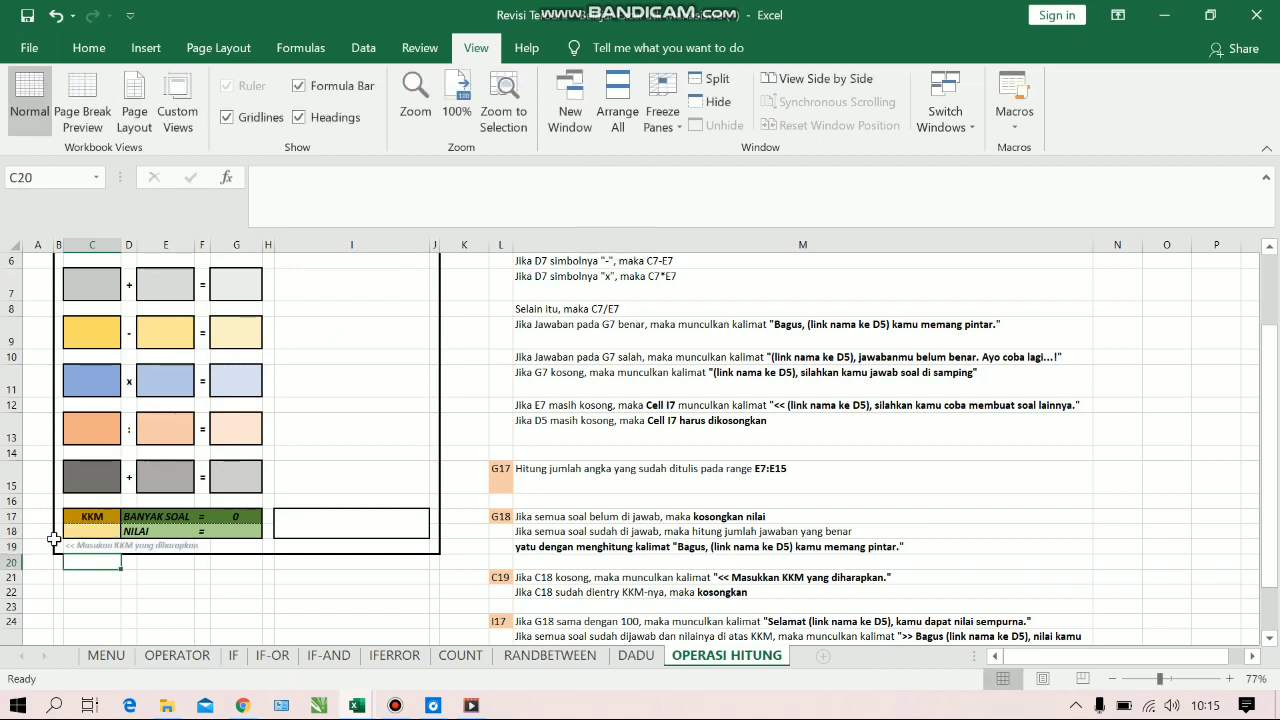
Test the C19 prompt by entering 78 as the KKM in C18, and clear that cell again
left_click(84, 535)
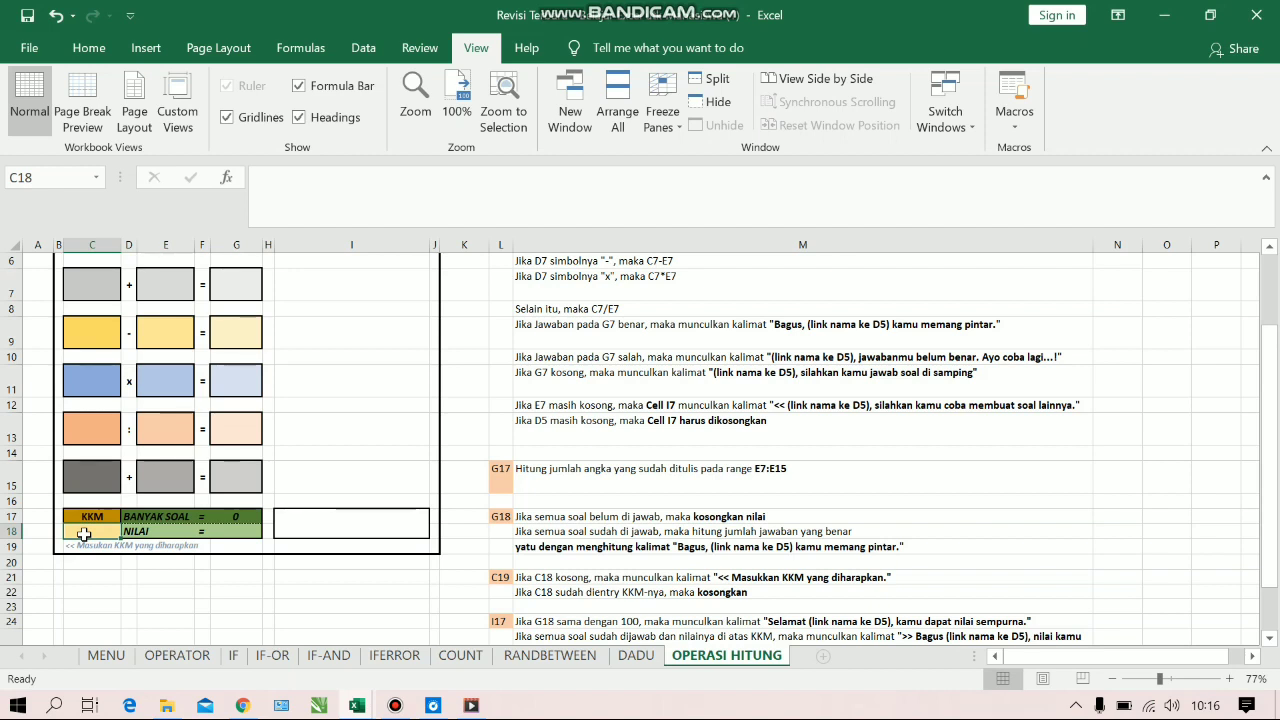
type("78")
key("Return")
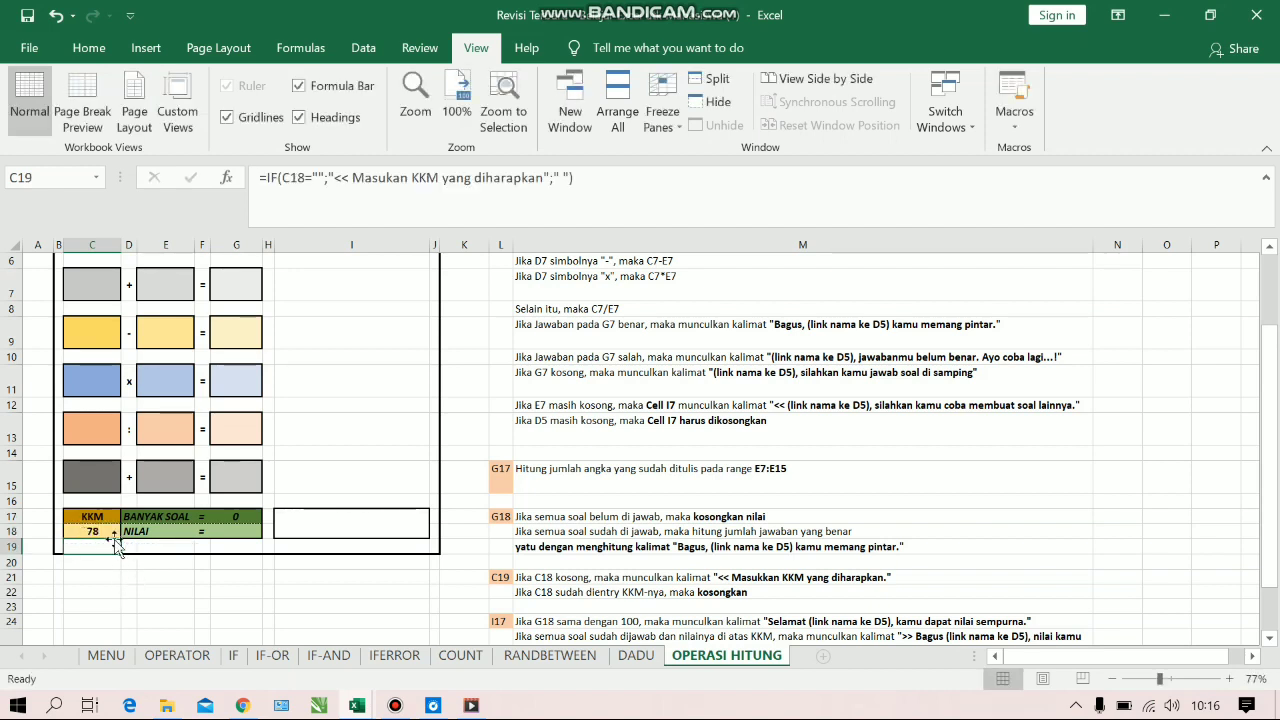
left_click(103, 531)
key("BackSpace")
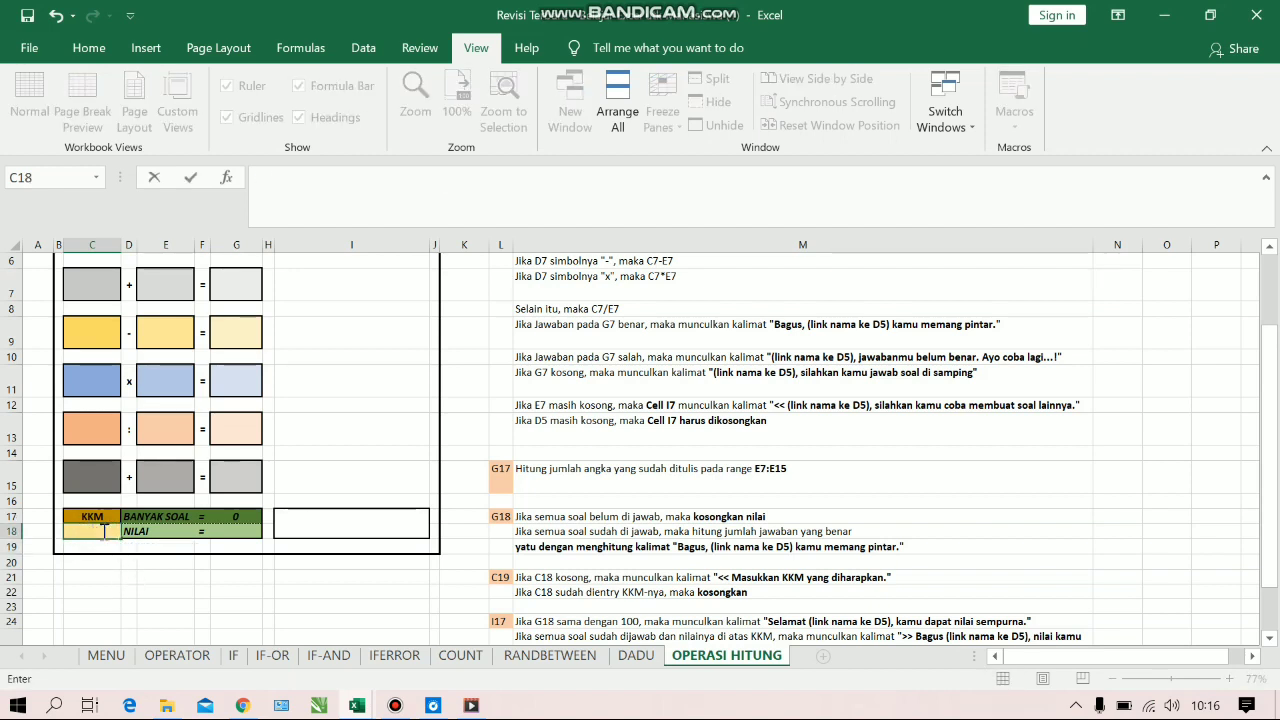
key("Return")
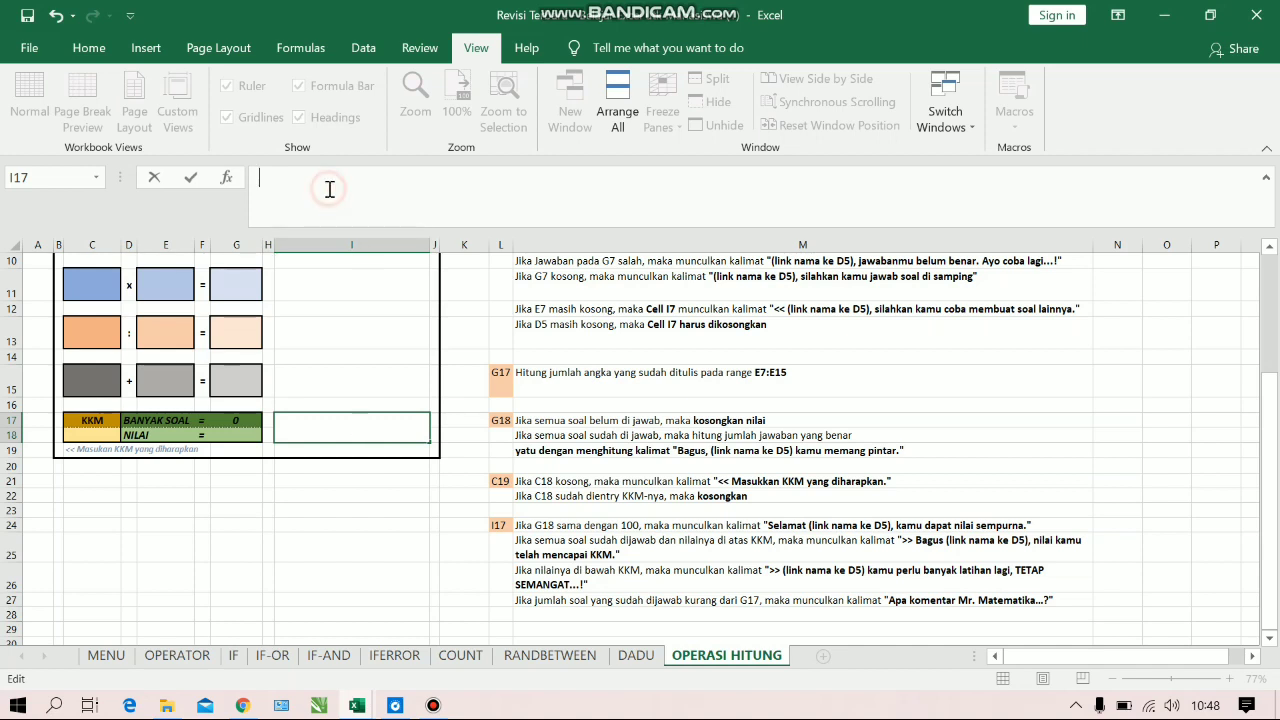
Start an IF formula in the comment cell I17 with the logical test G18=100
type("=IF(")
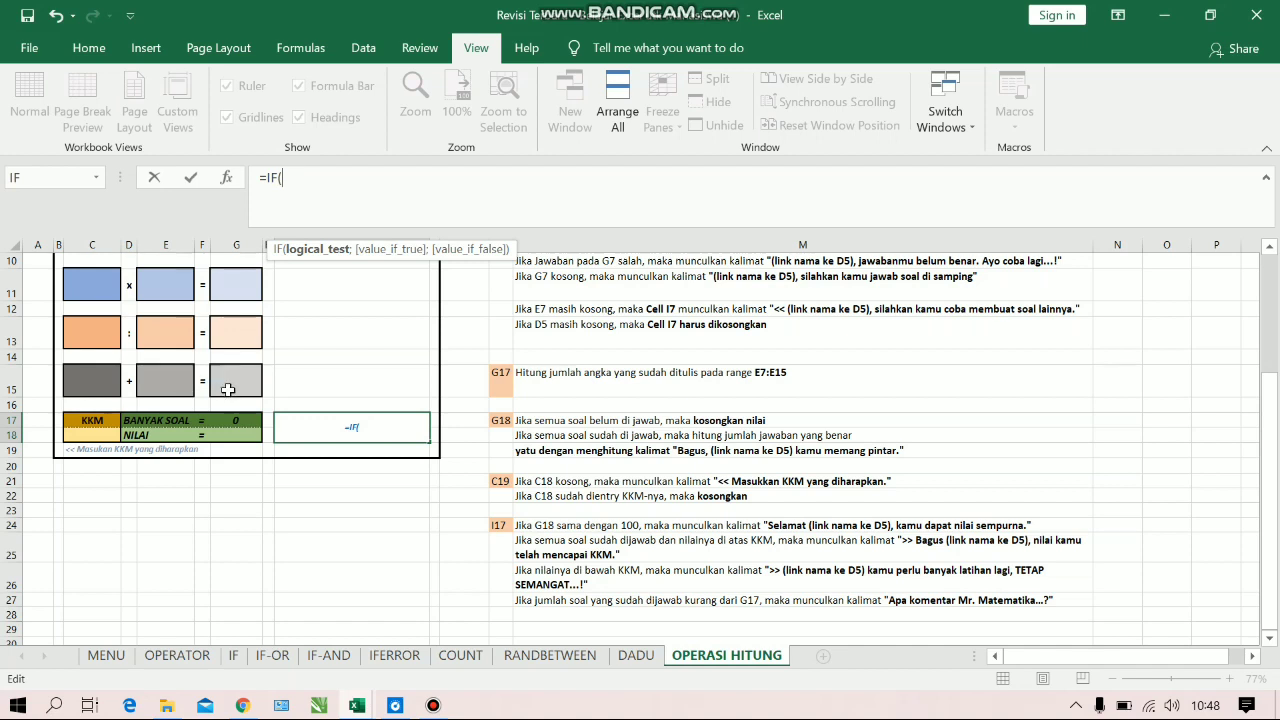
left_click(229, 432)
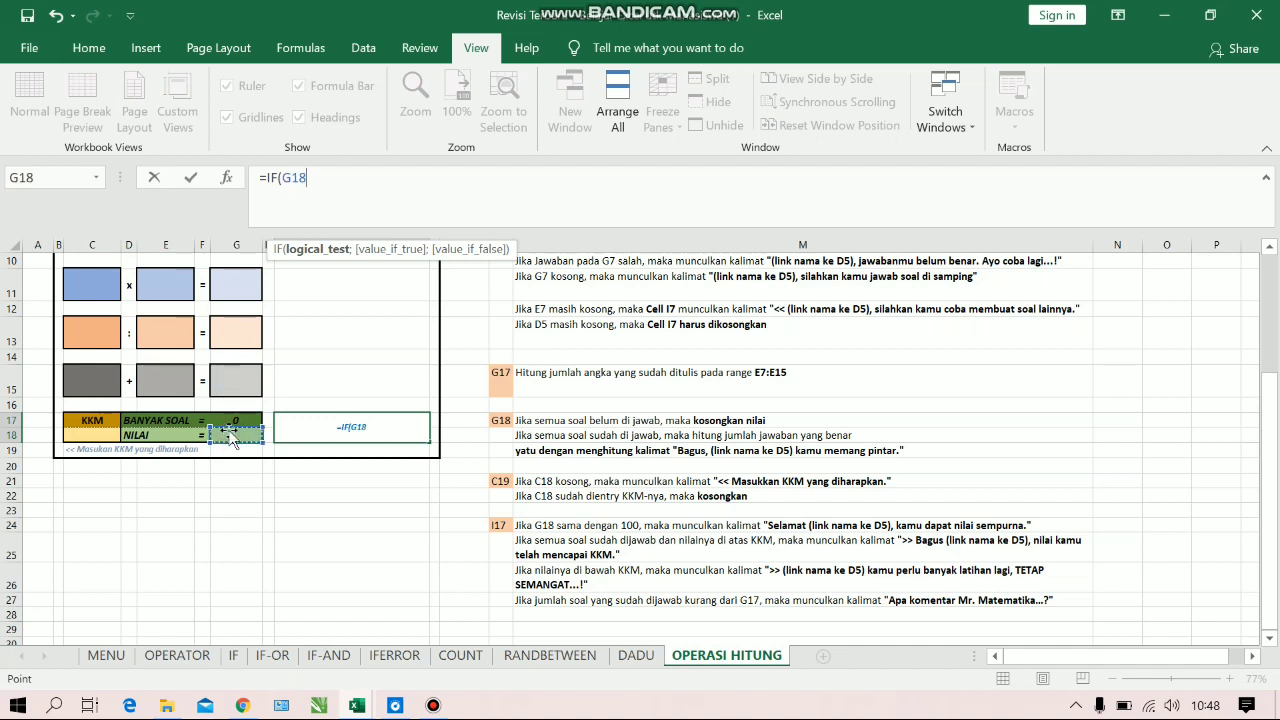
type("=100")
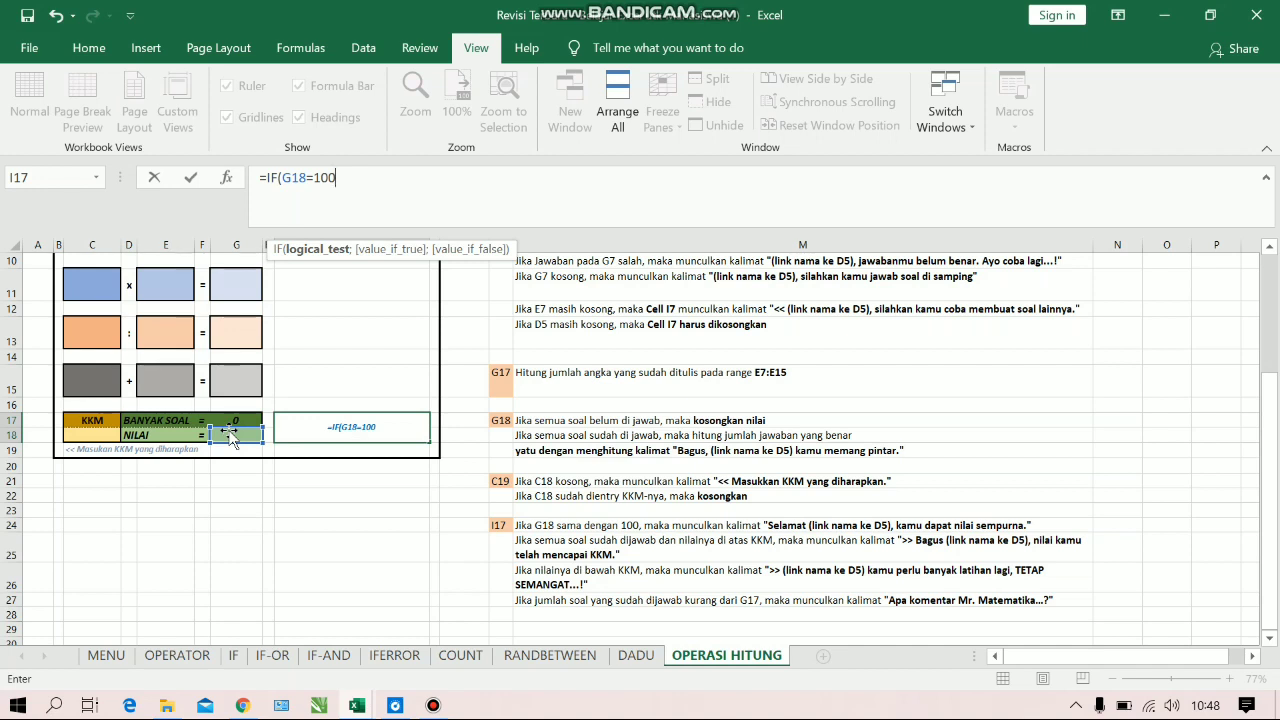
Begin the I17 formula's value-if-true argument with the text "Selamat ", separated from the test by a semicolon
type("; ")
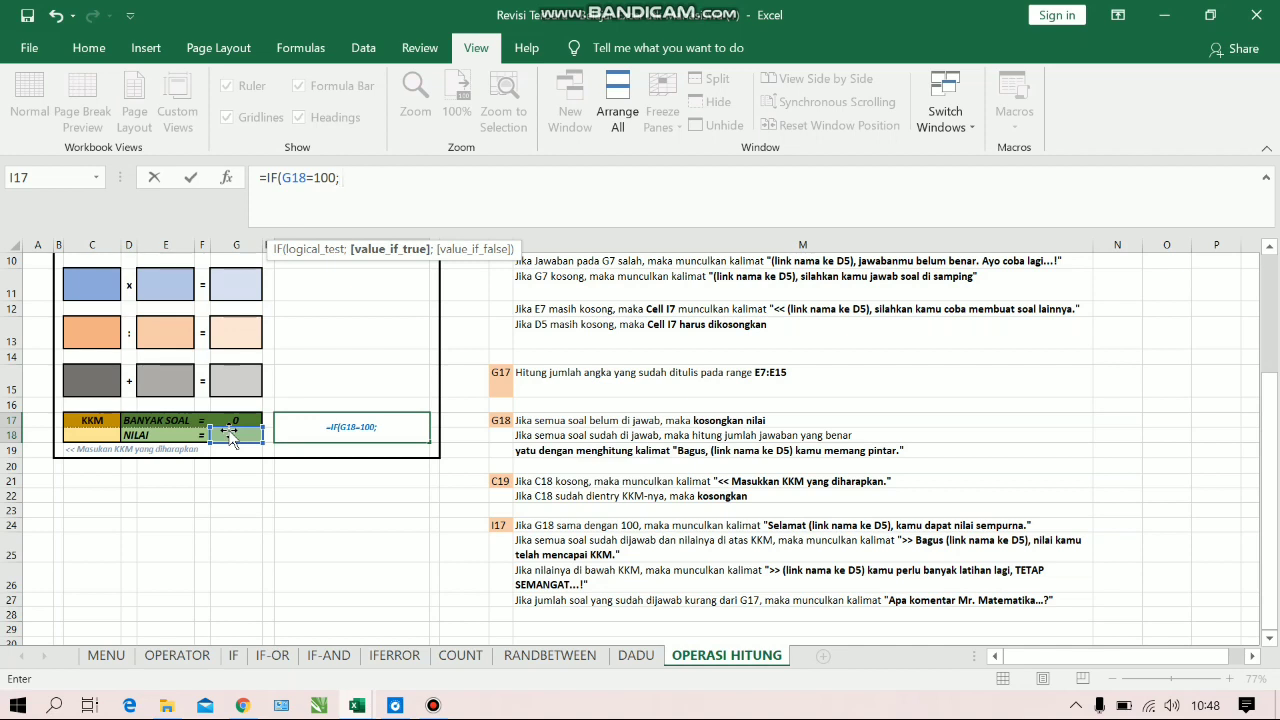
type("\"")
key("BackSpace")
key("BackSpace")
key("BackSpace")
type(";\"Selamat")
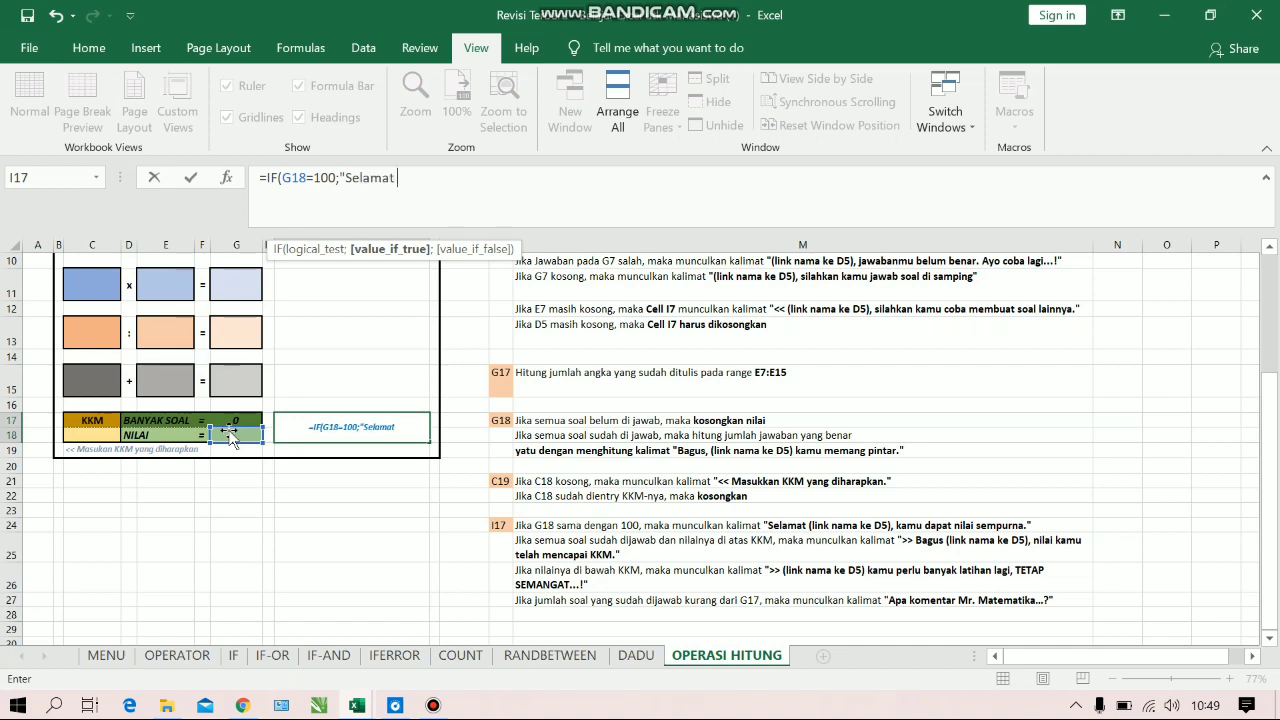
type(" \"&")
Complete the I17 formula's value-if-true by joining the D5 name (NAMA) and the text ", kamu dapat nilai sempurna." to the greeting
left_click_drag(1270, 448, 1272, 318)
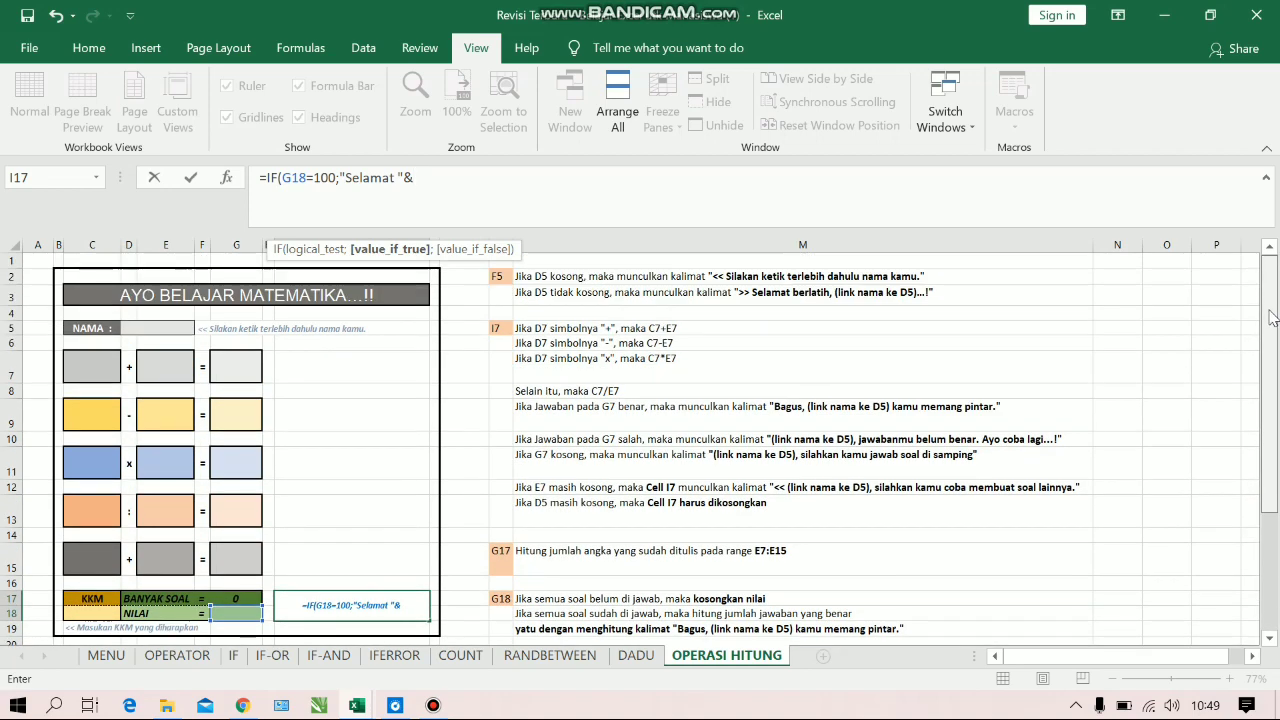
left_click(144, 333)
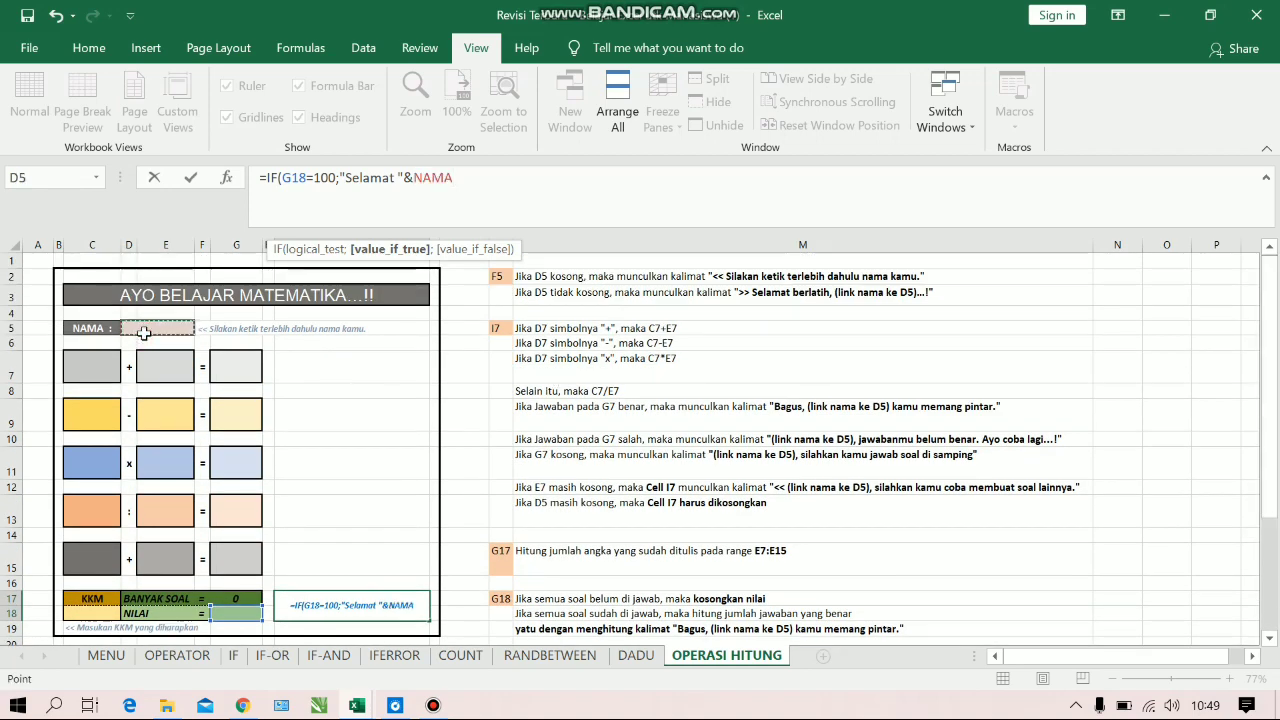
type("&\"")
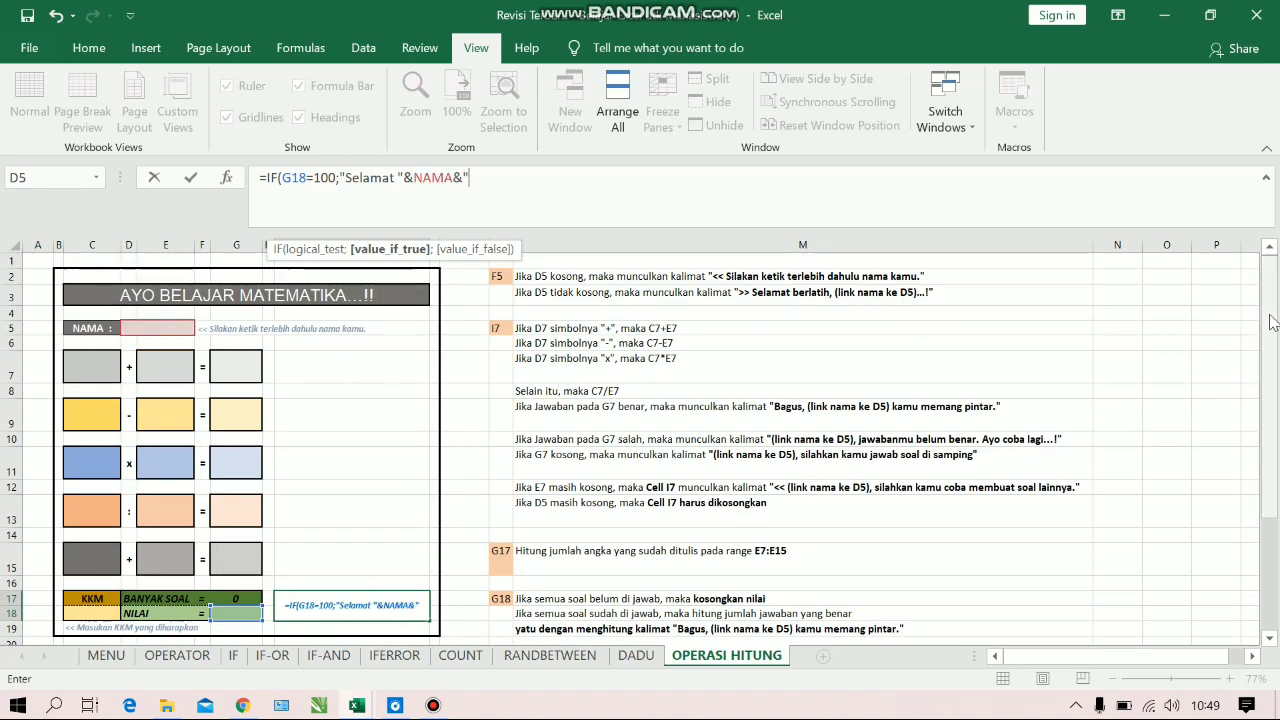
left_click_drag(1270, 297, 1277, 468)
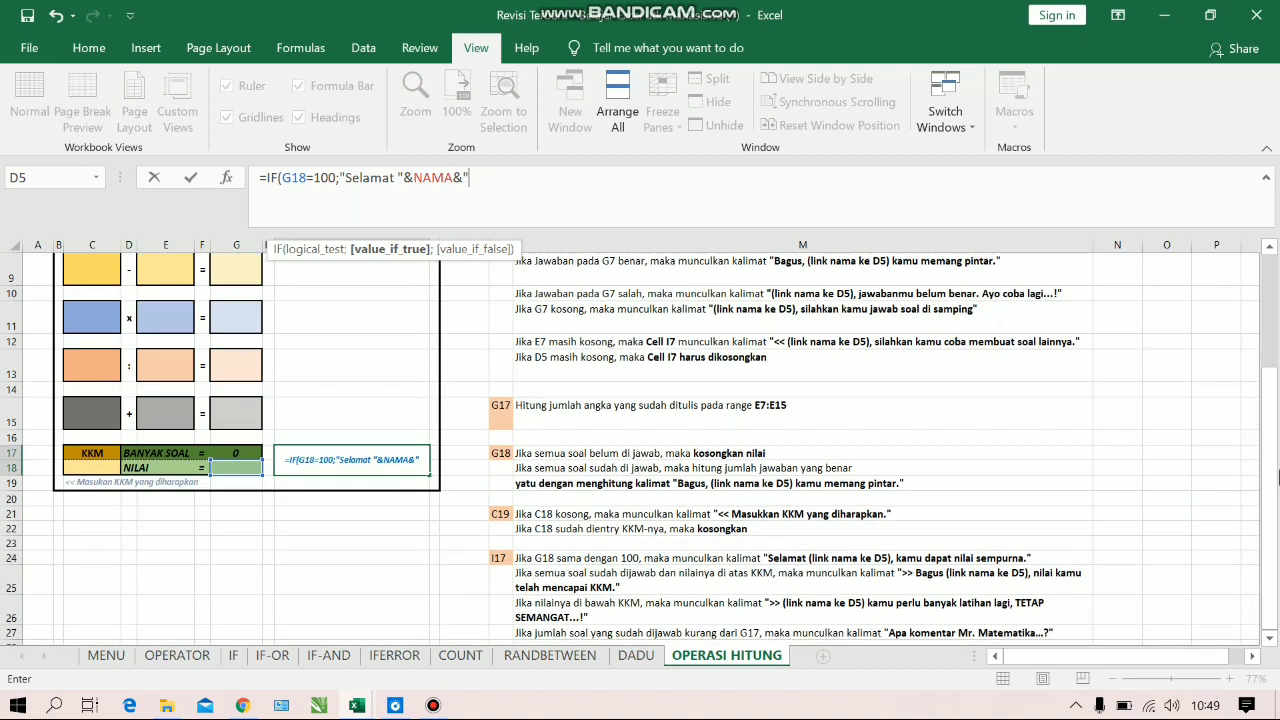
type(", kamu dapat")
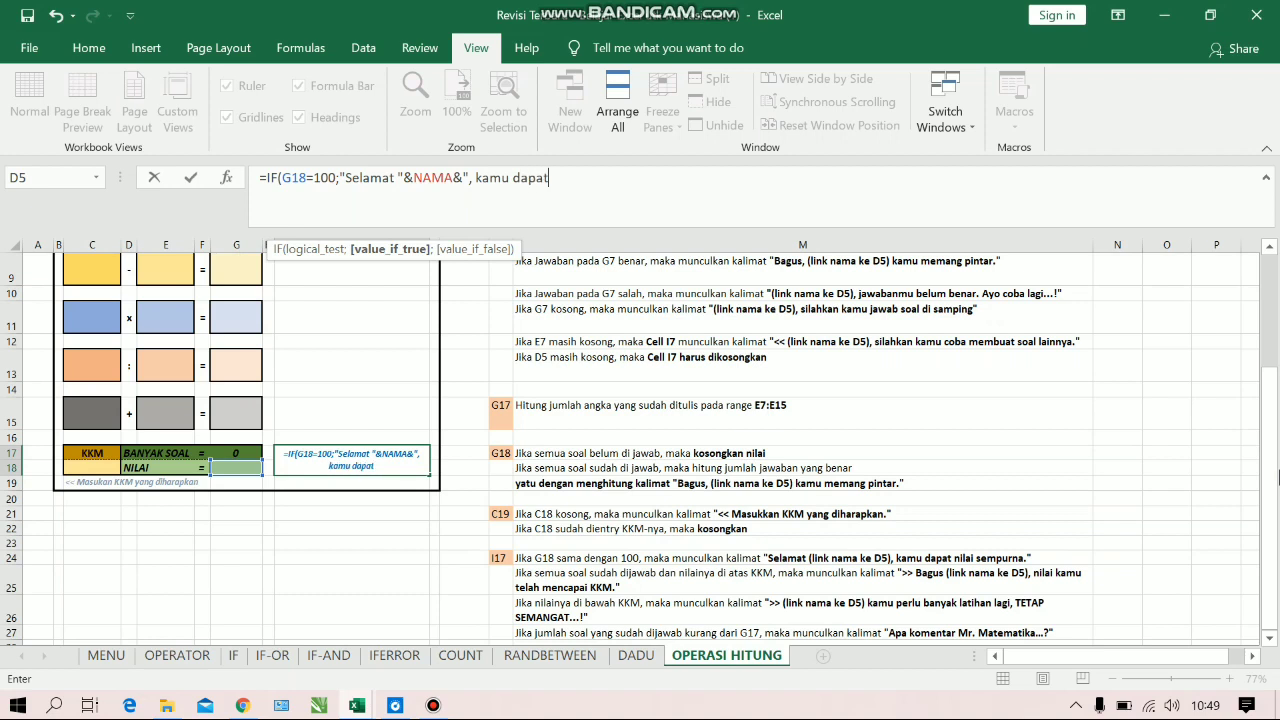
type(" nilai sempur")
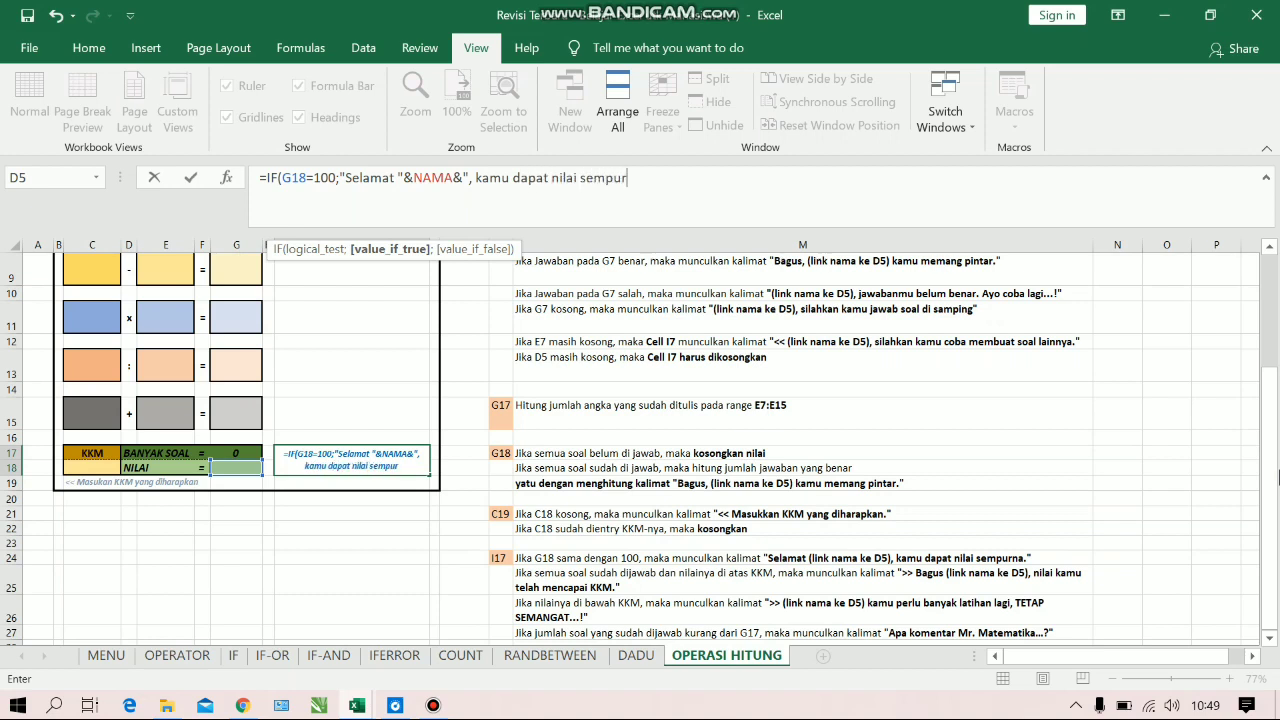
type("na.\"")
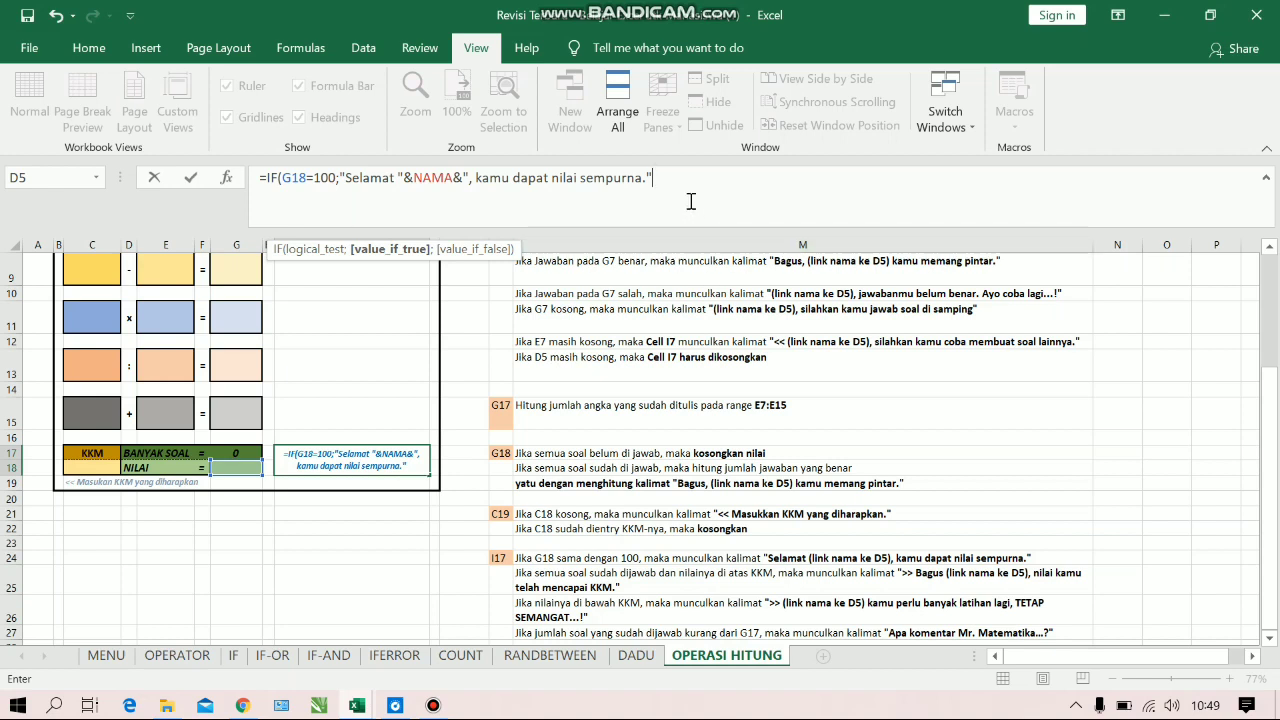
Nest a second IF as the value-if-false in I17, with an AND test starting with the conditions C18<>"" and G18<>""
type(";")
type("IF(an")
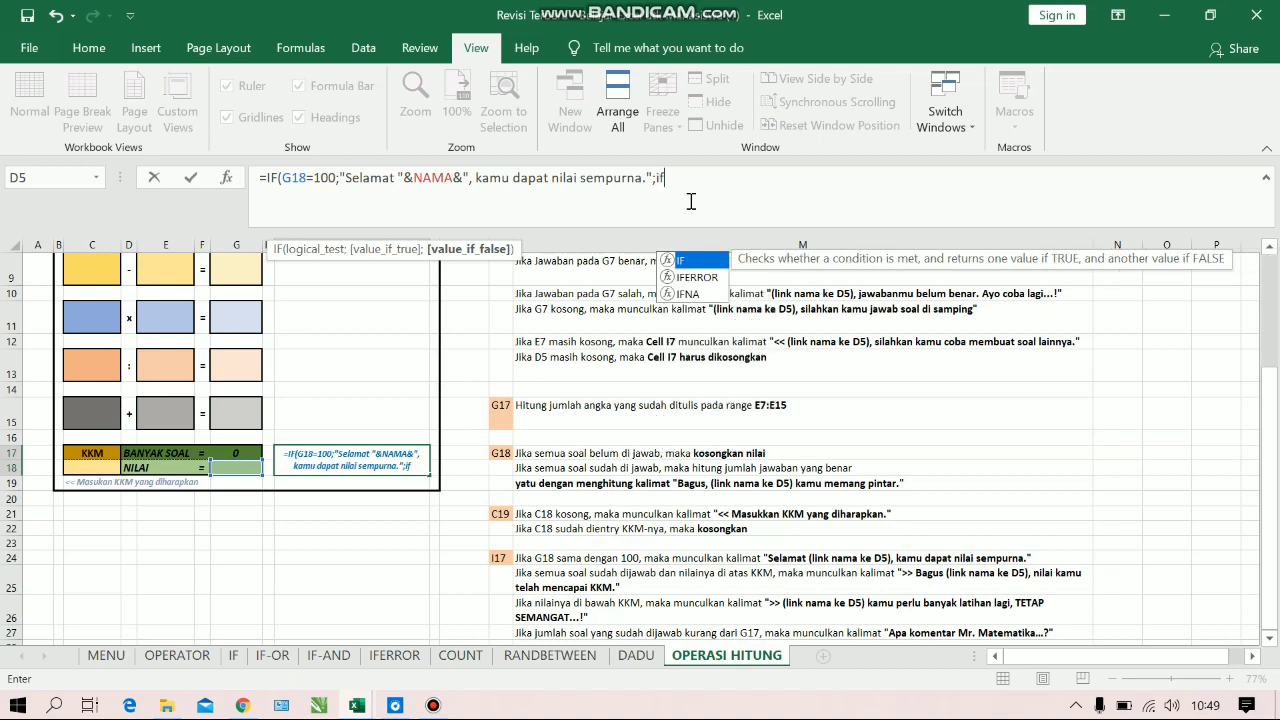
type("d")
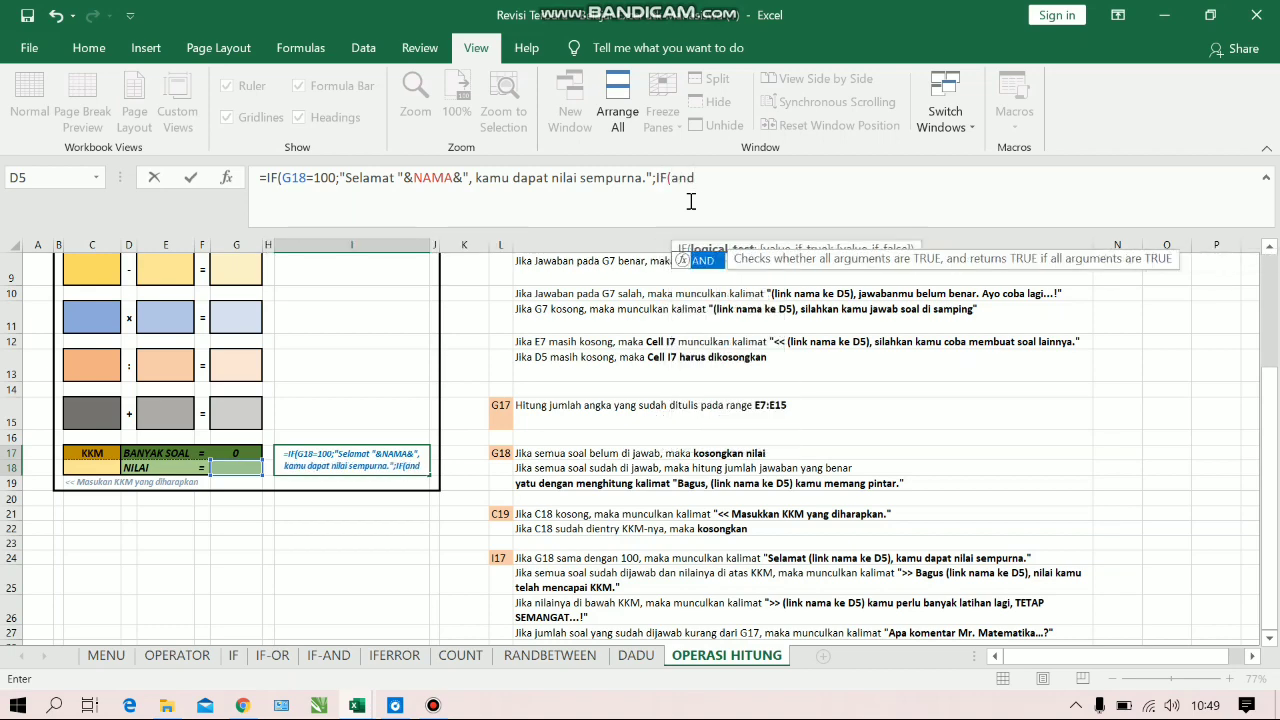
key("Tab")
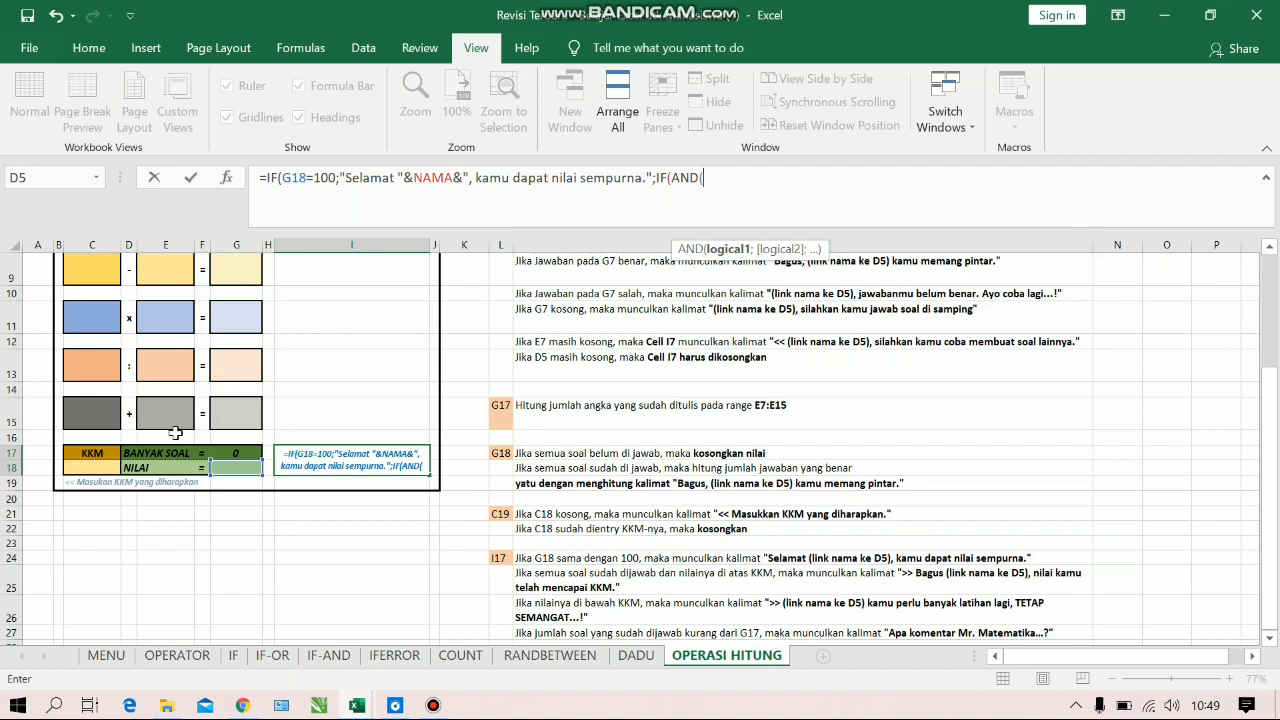
left_click(97, 467)
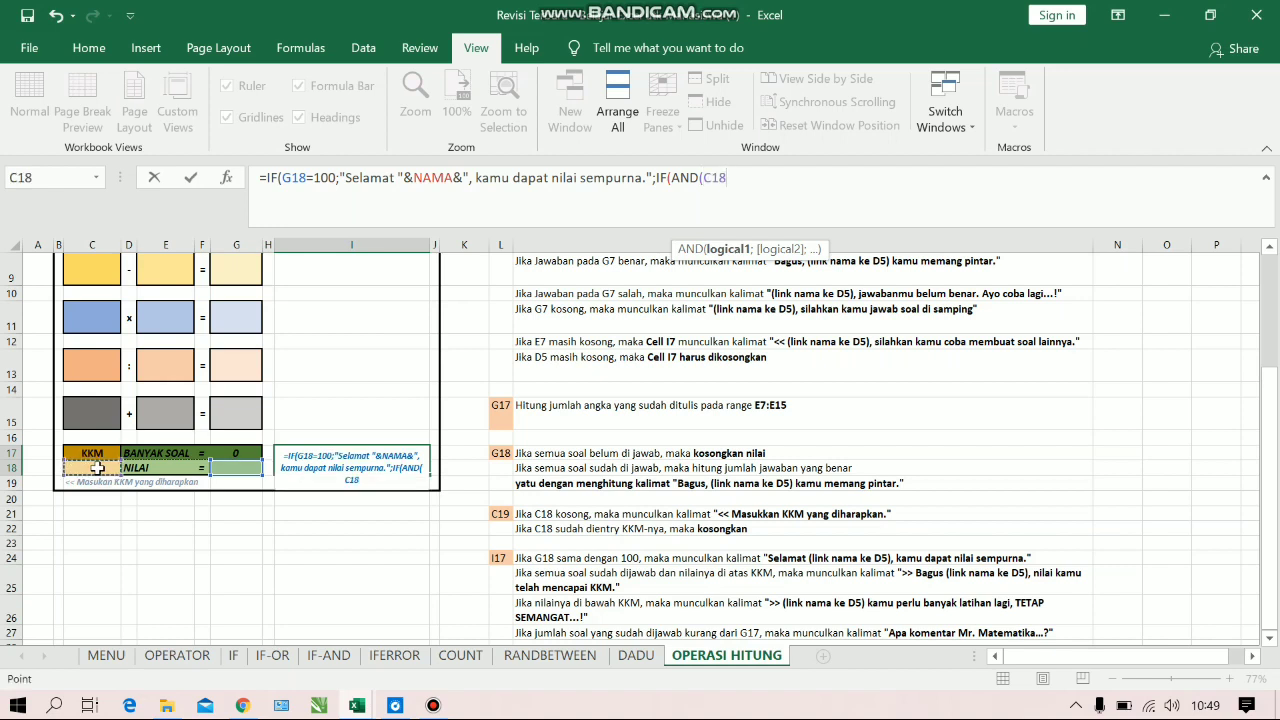
type("<>\"\";")
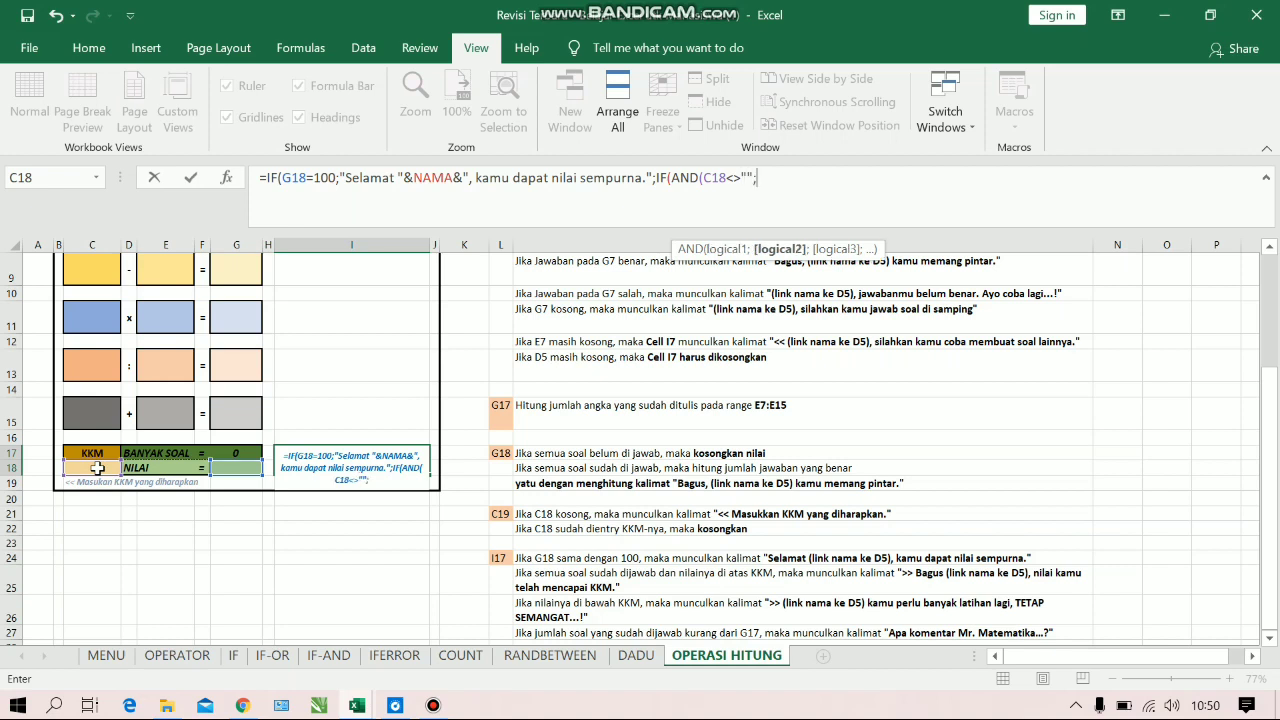
left_click(243, 466)
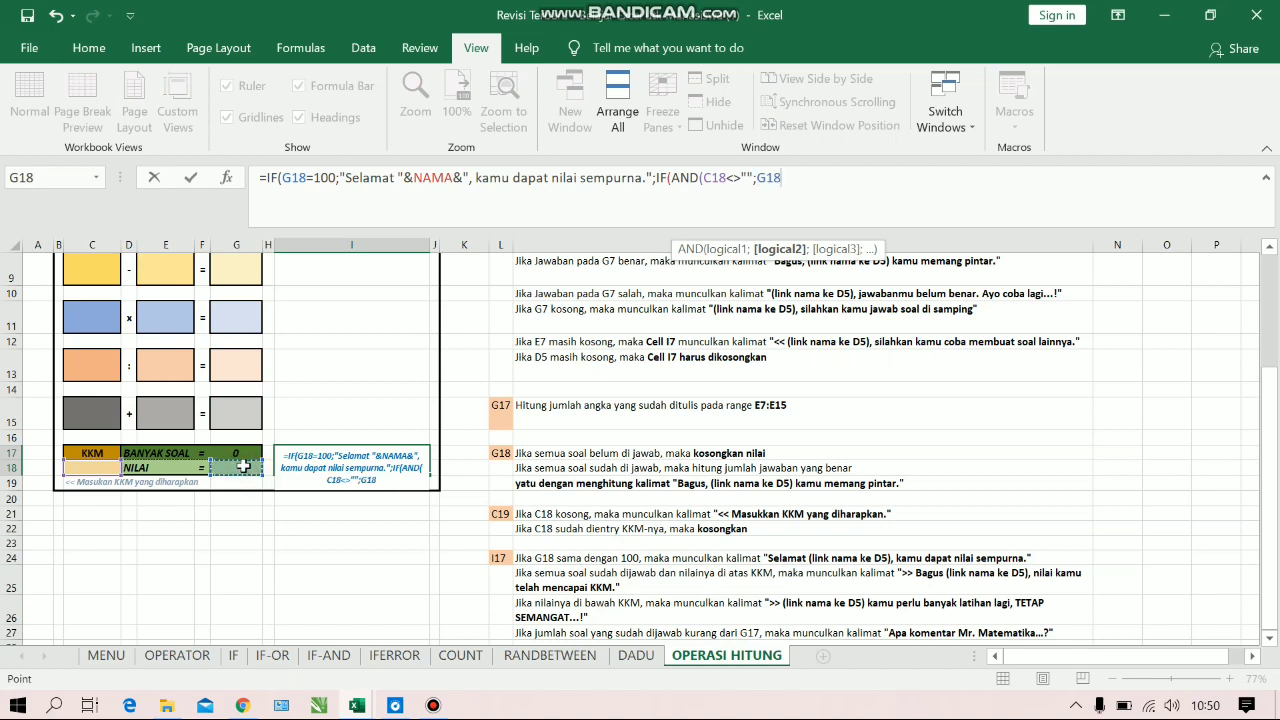
type("<>\"\"")
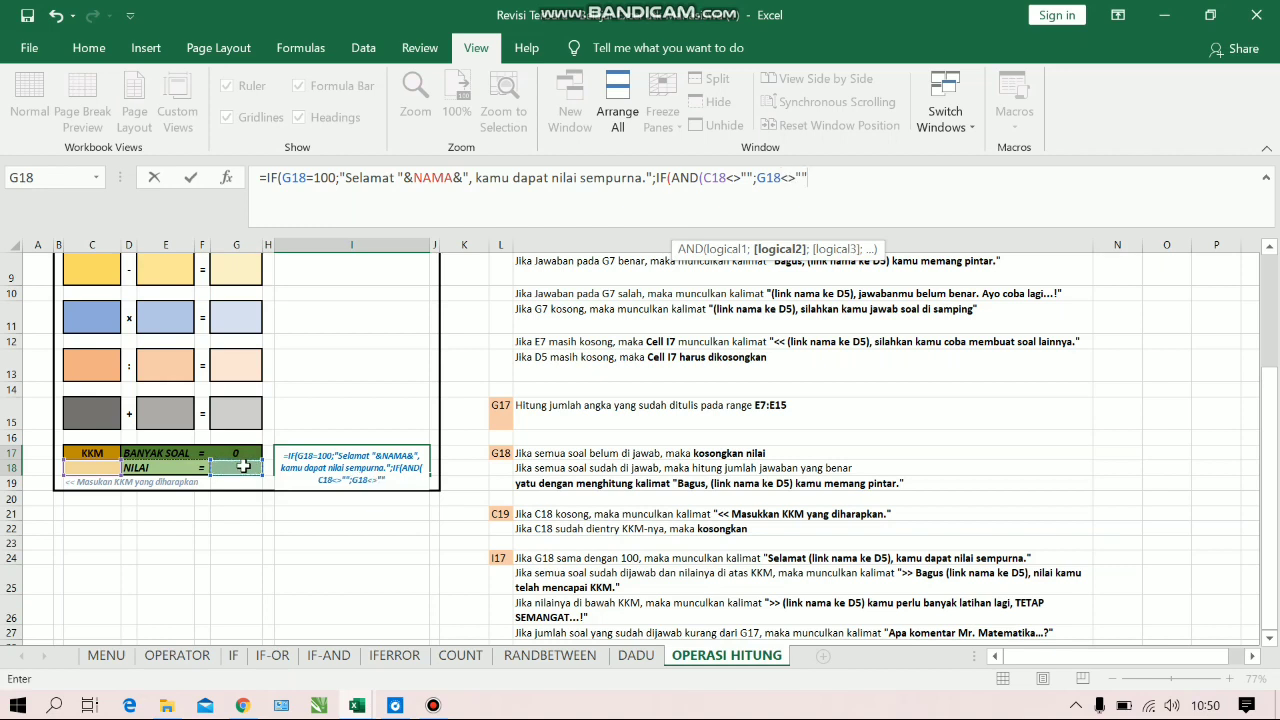
type(";")
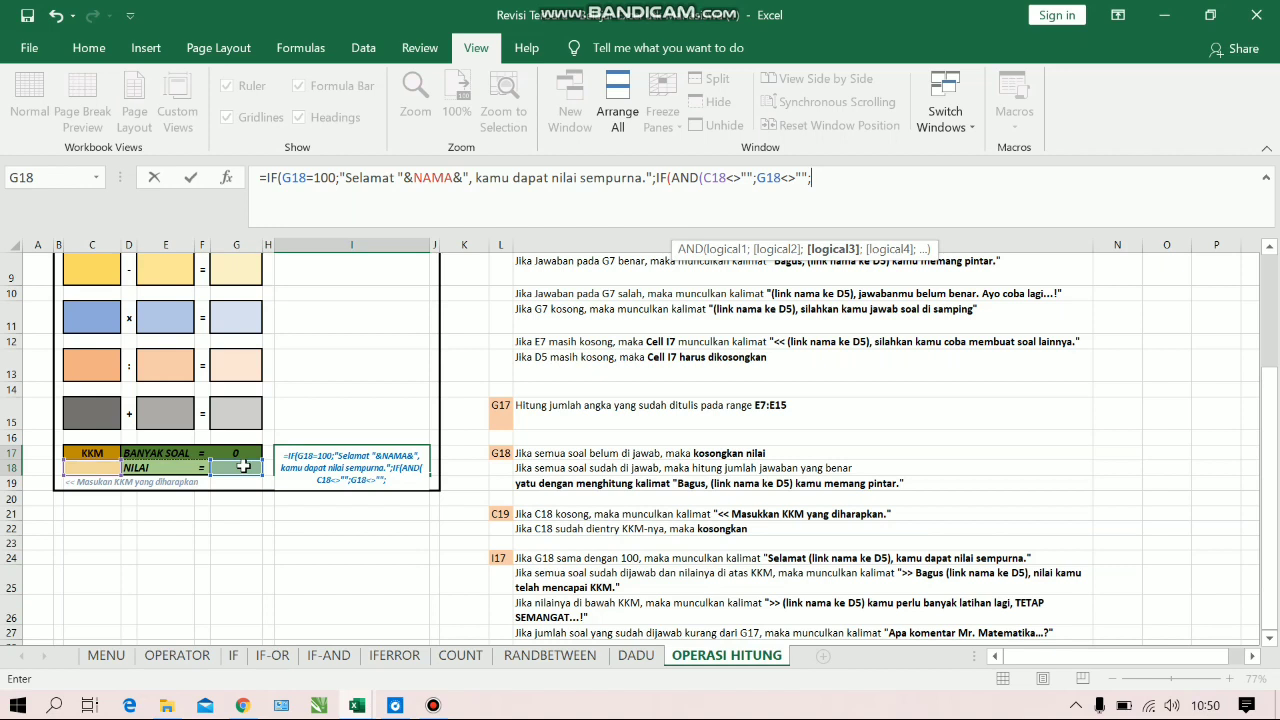
Add C18<=G18 as the third AND condition, close the AND, and move on to the nested IF's value-if-true argument
left_click(108, 469)
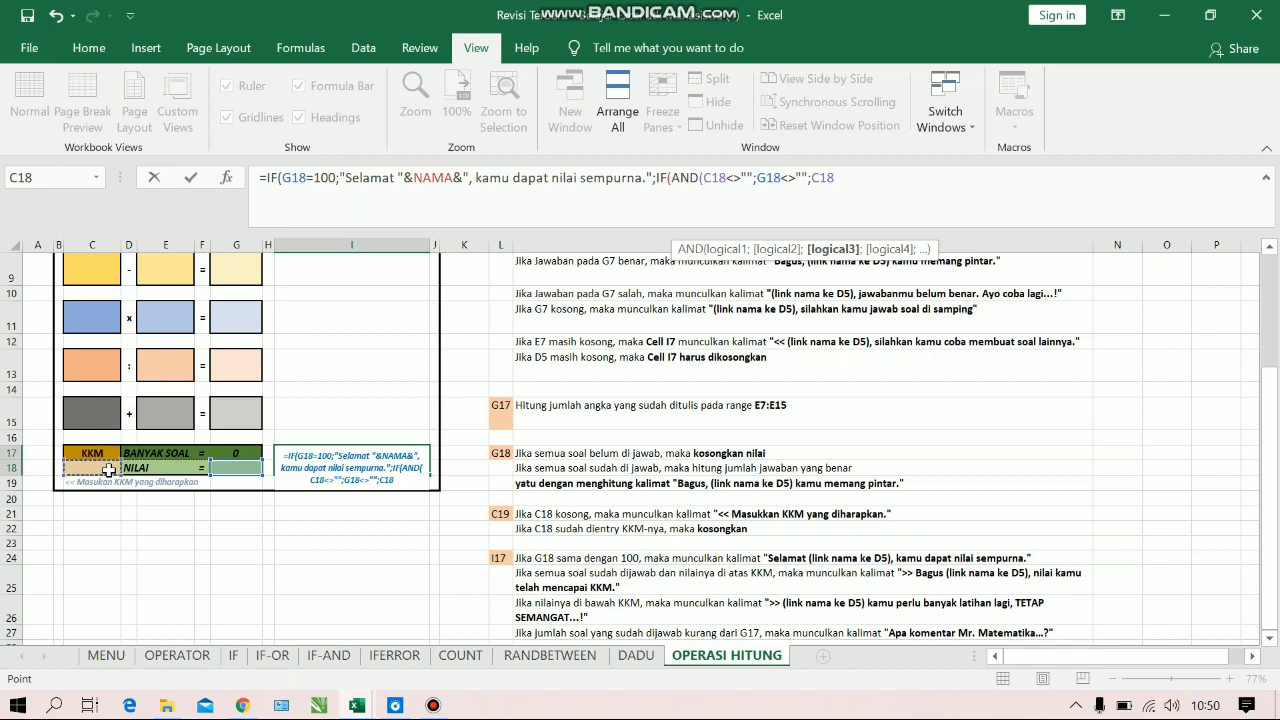
type("<=")
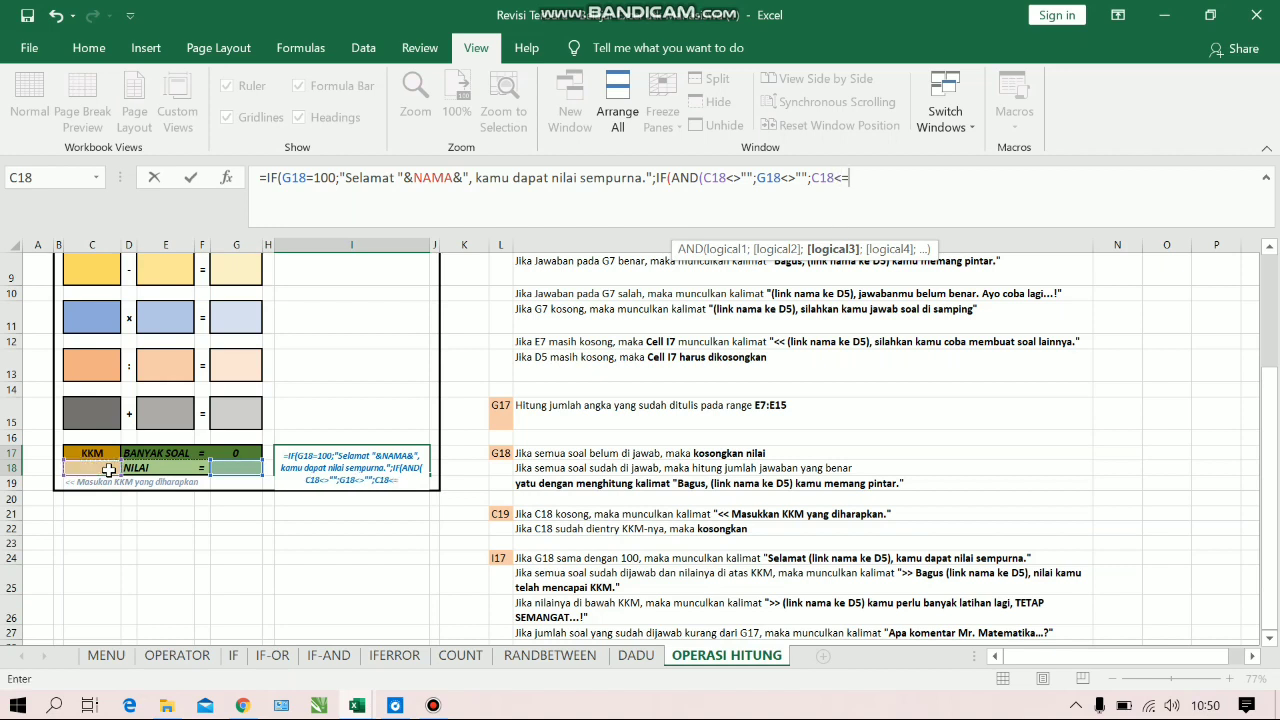
left_click(241, 466)
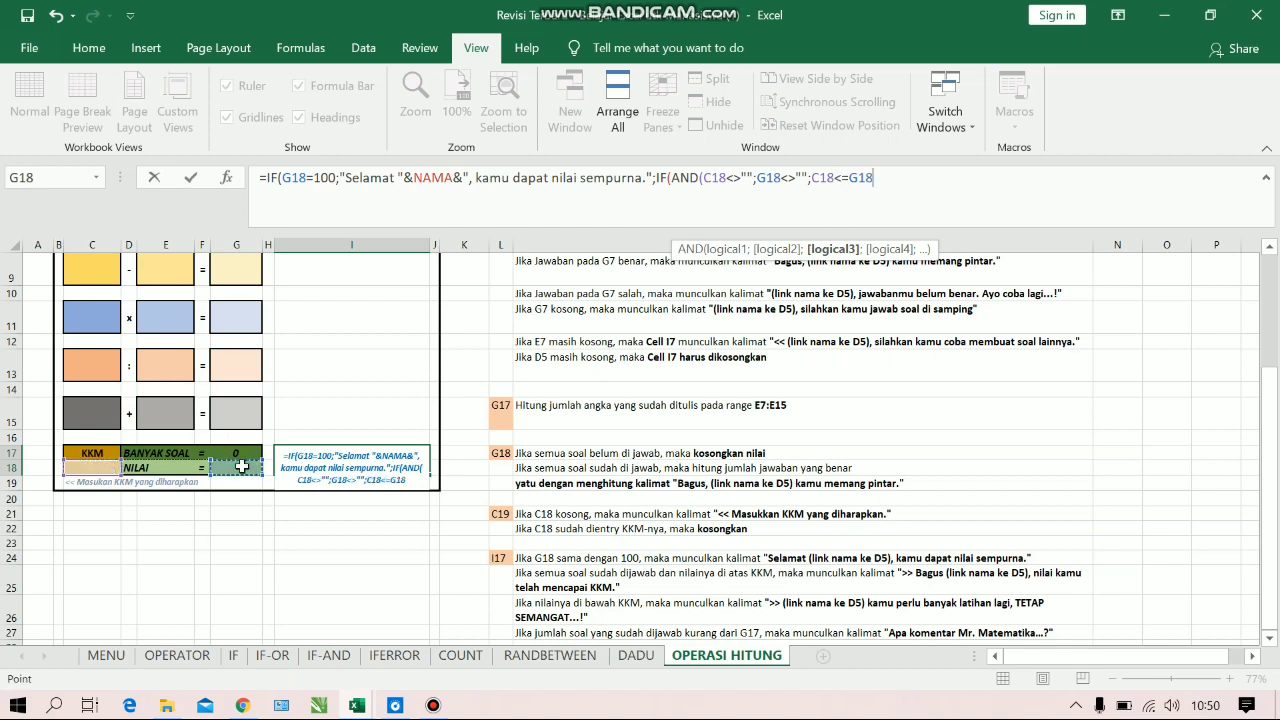
type(")")
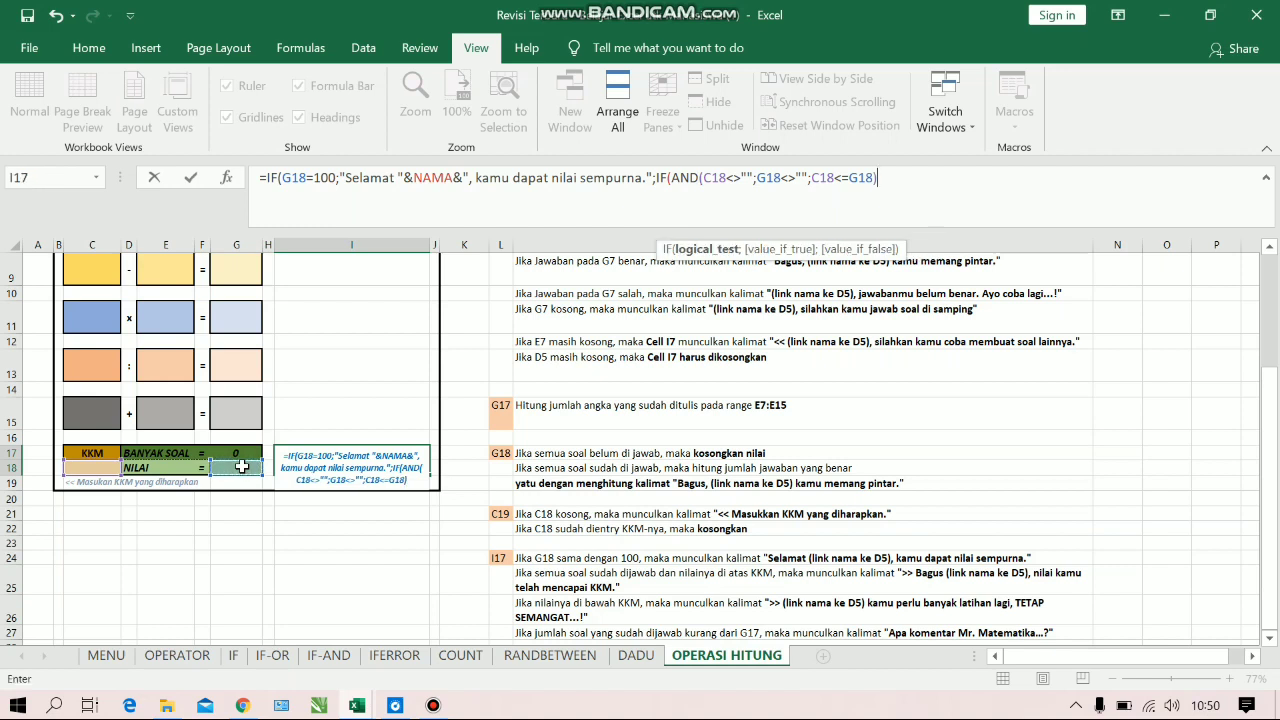
type(";")
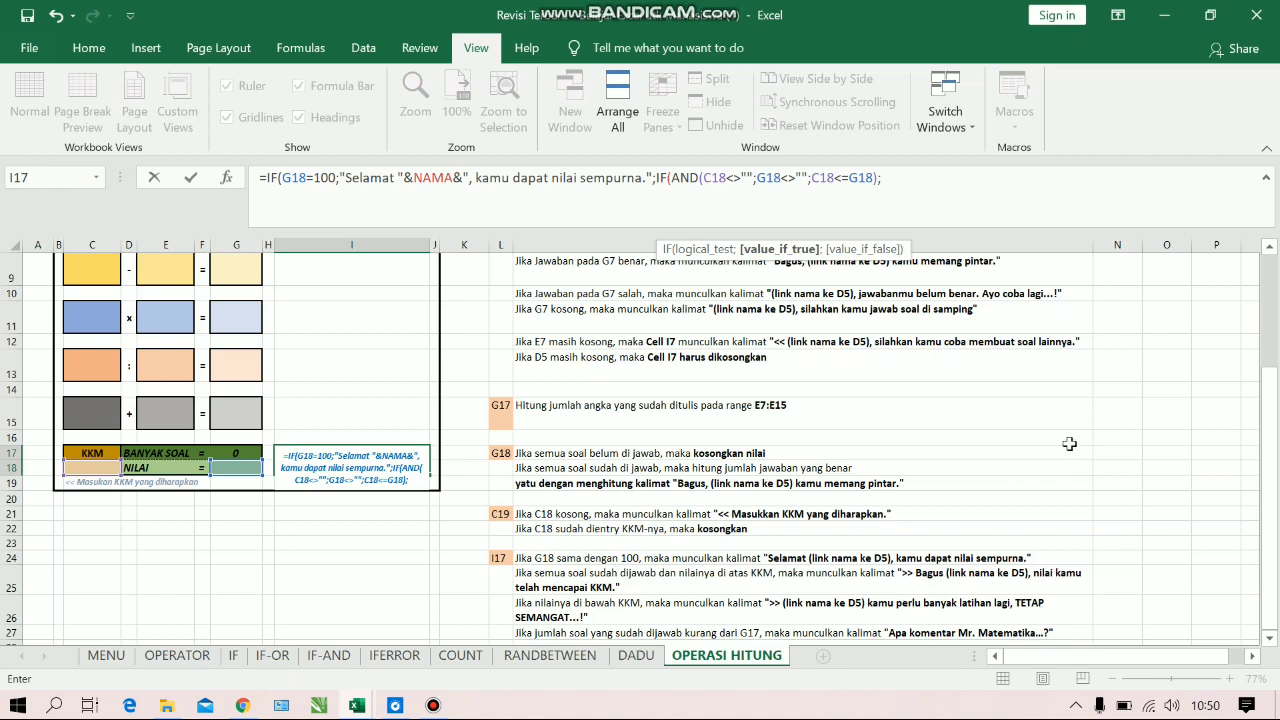
Begin the nested IF's value-if-true with the text ">>Bagus " joined to the name in D5 (NAMA)
type("\">>")
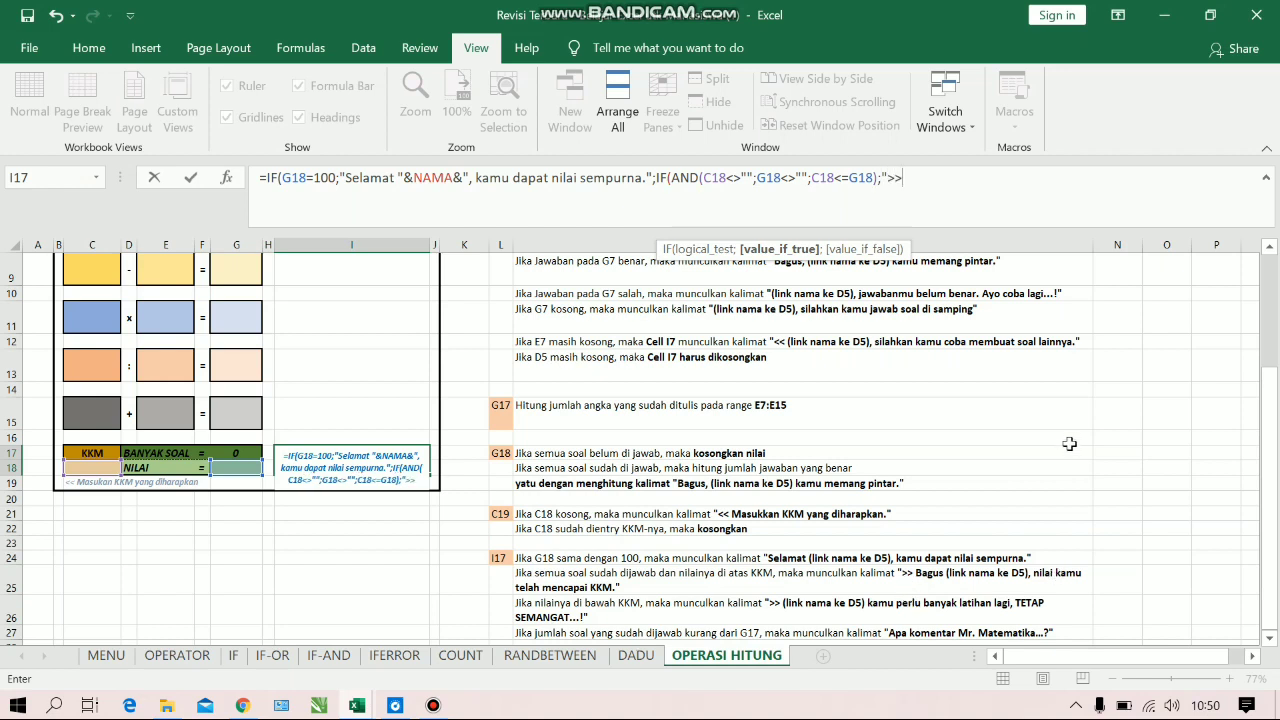
type("Bagus")
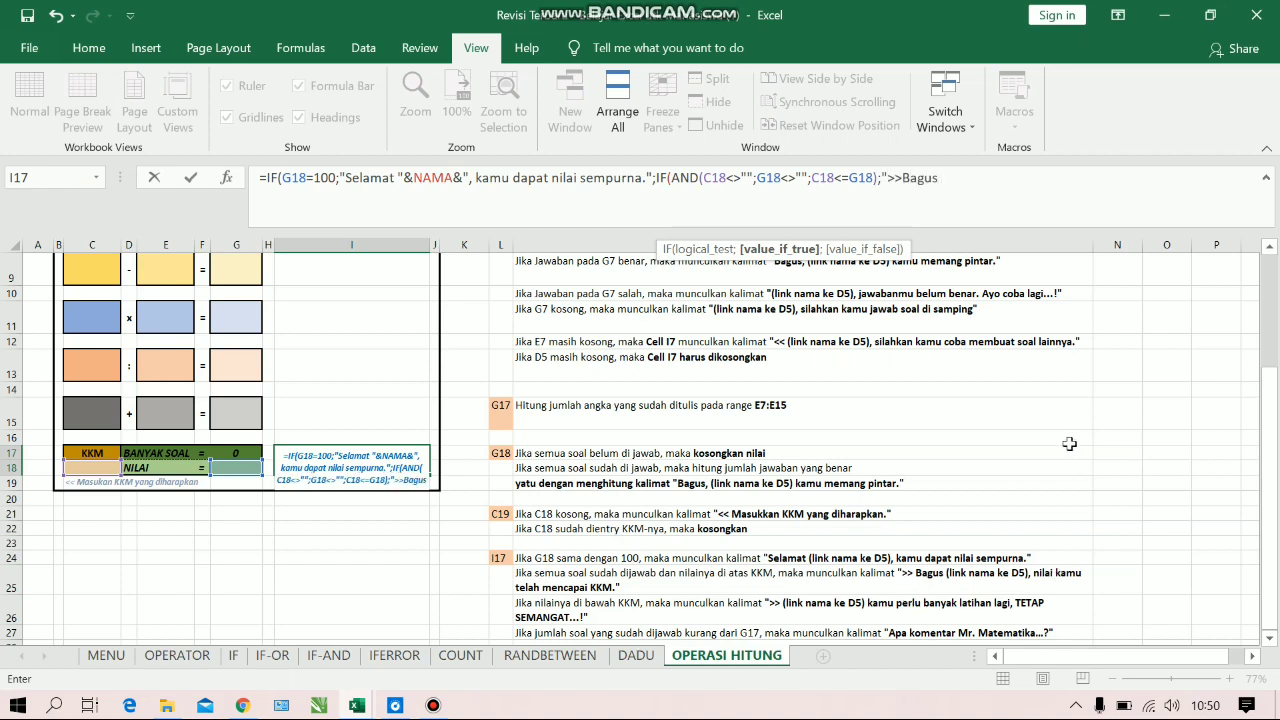
type(" \"")
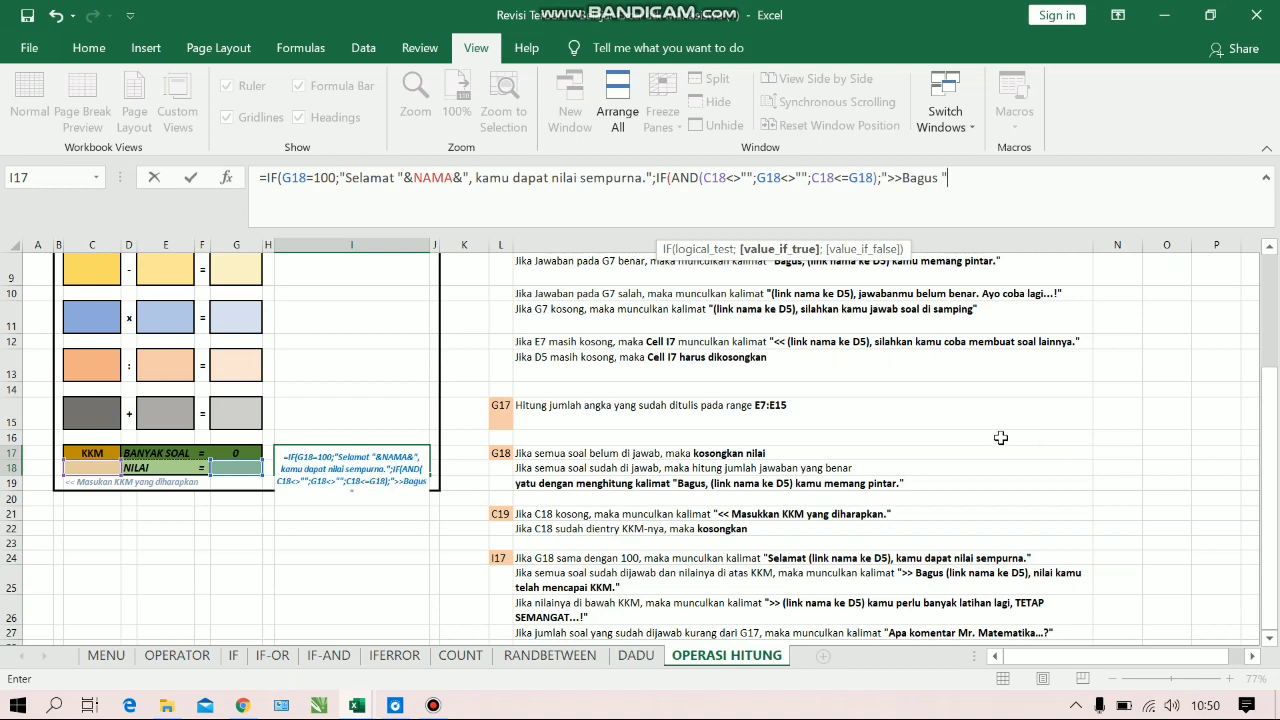
type("^")
key("BackSpace")
type("&")
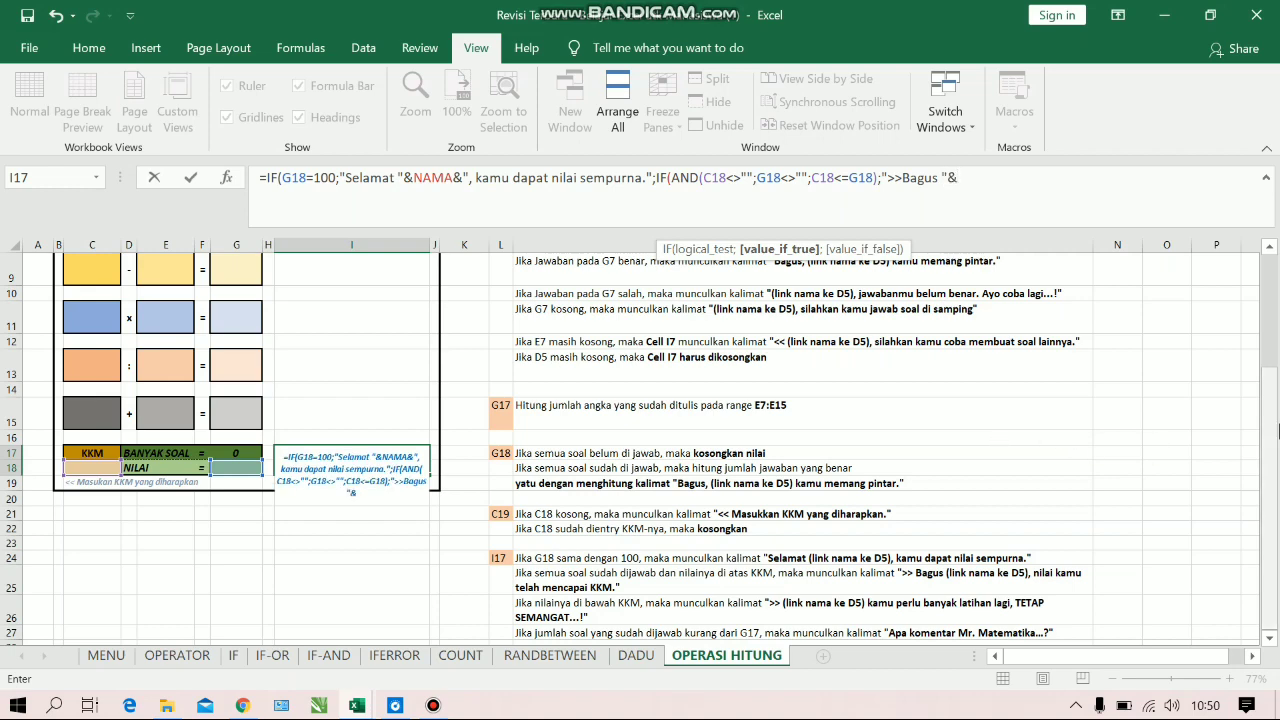
left_click_drag(1274, 434, 1270, 306)
left_click(166, 327)
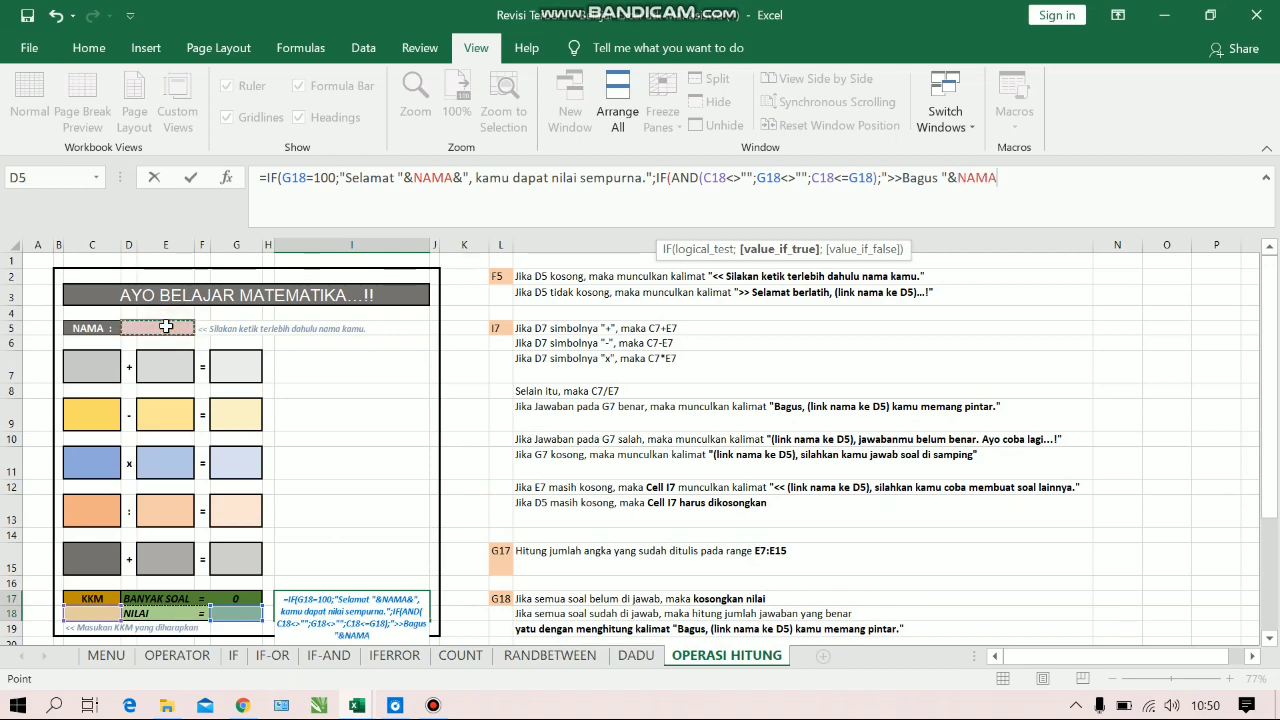
Append the text ", nilai kamu telah mencapai KKM." after the name to finish the passing-score comment
type("&\"")
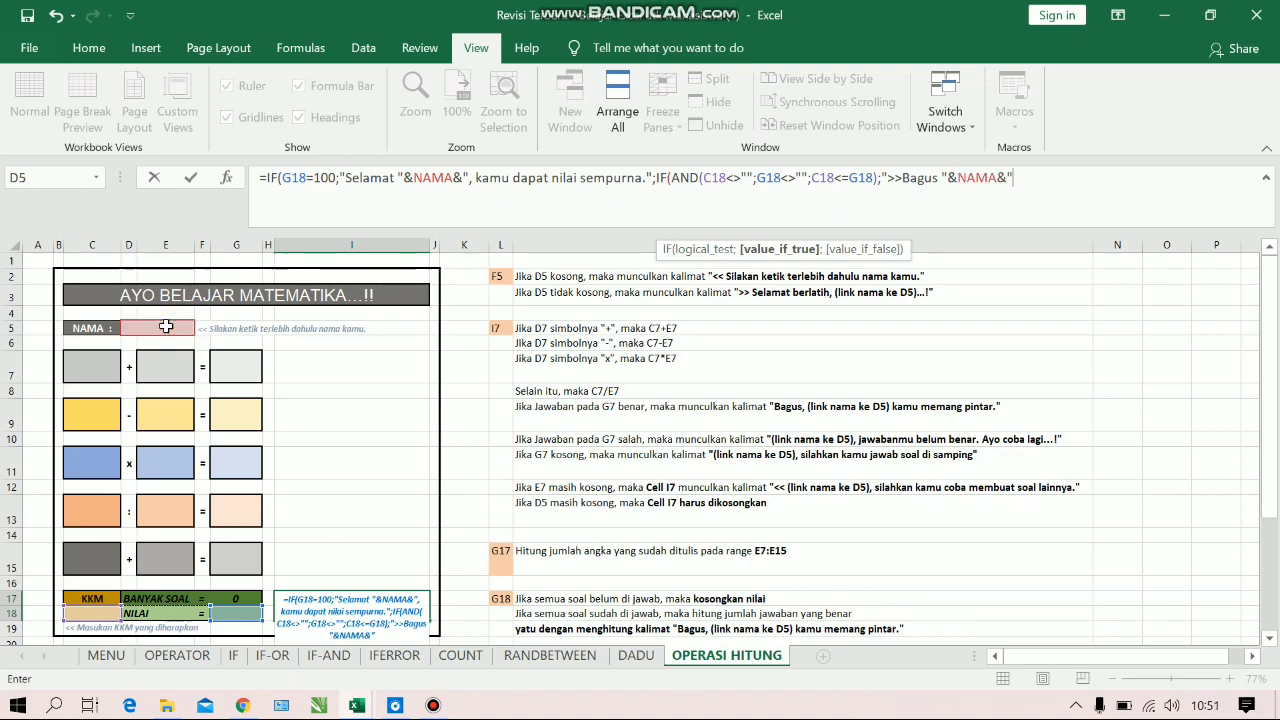
left_click_drag(1274, 280, 1279, 453)
type(", nilai ")
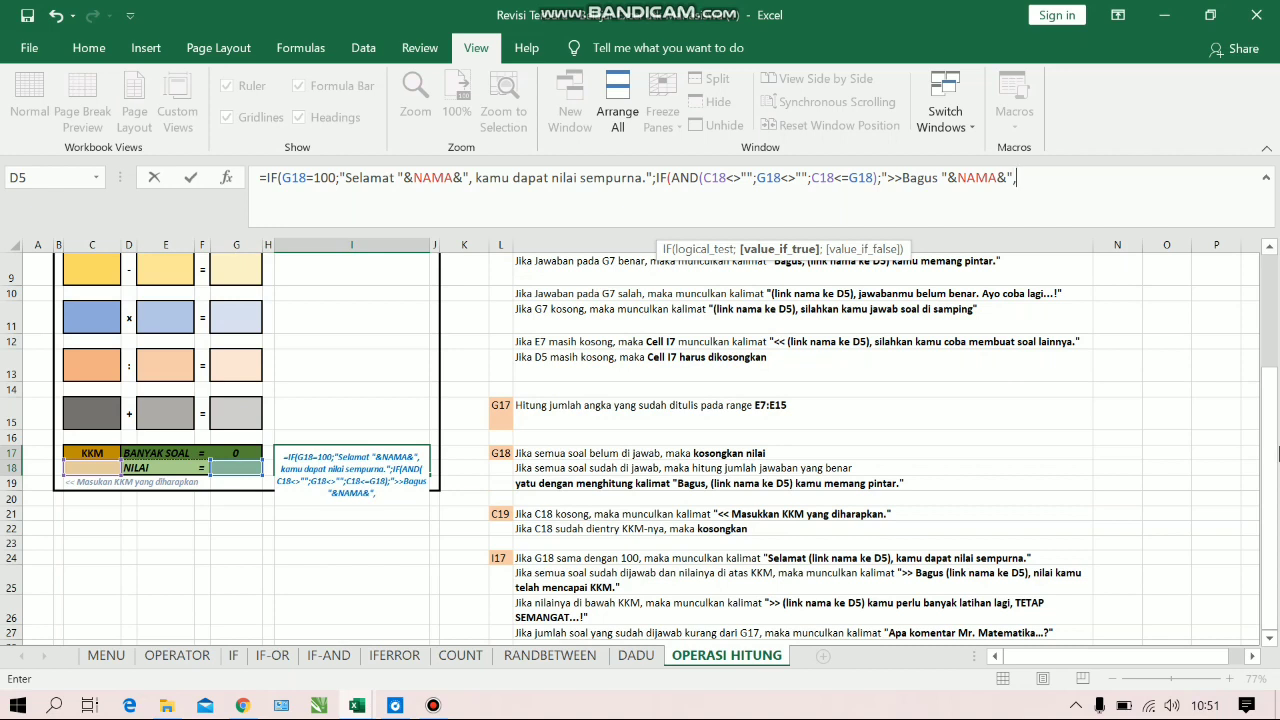
type("kamu")
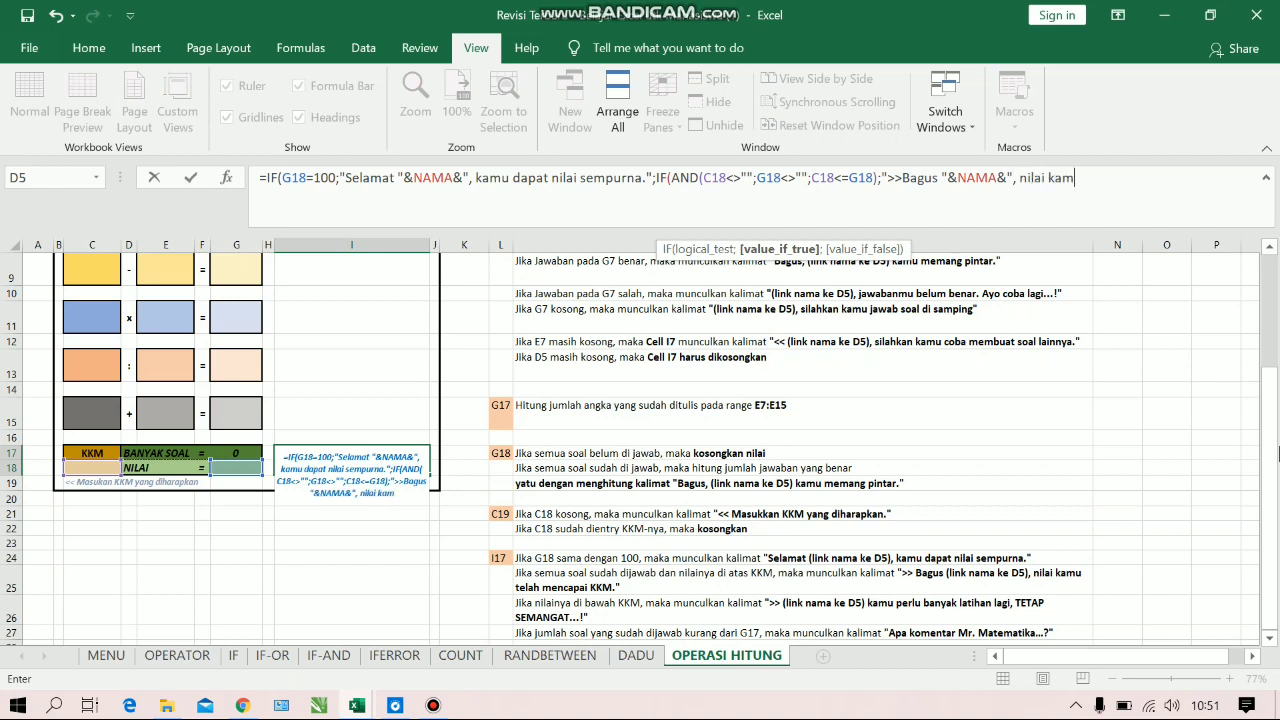
type(" telah me")
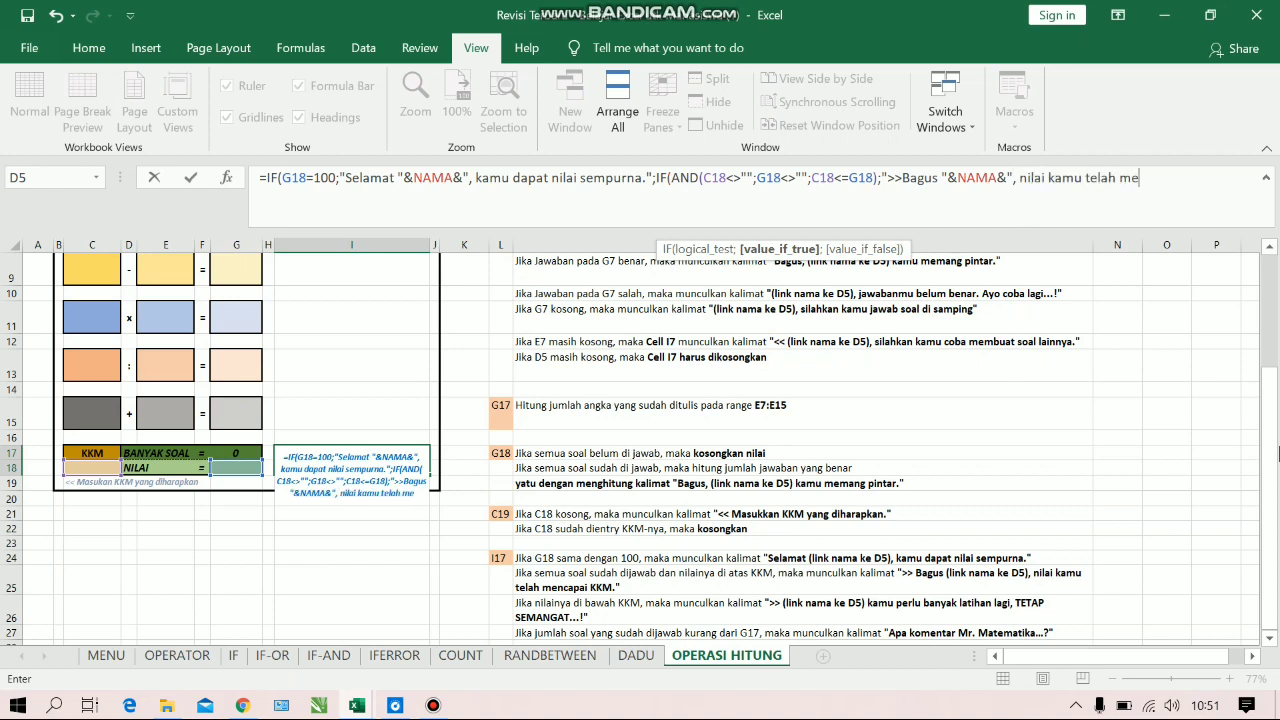
type("ncapai KKM.\"")
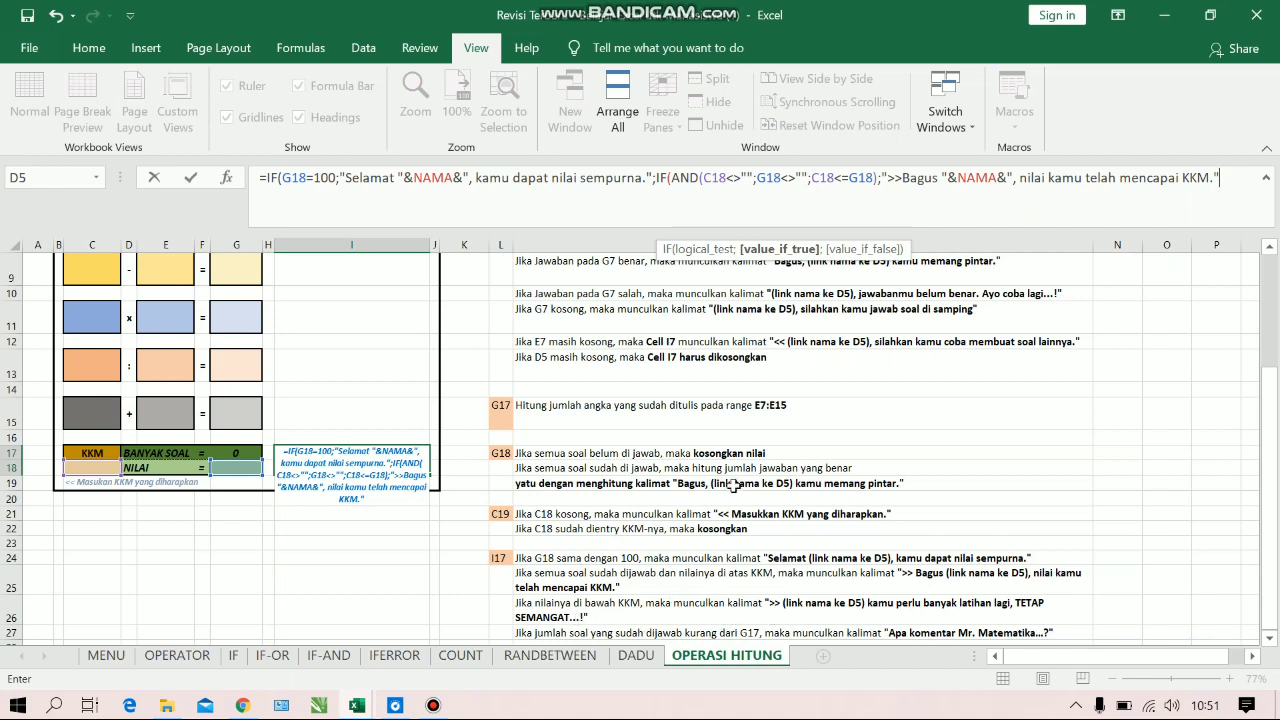
Nest a third IF as the value-if-false in I17, with an AND test starting with the condition C18<>""
type(";")
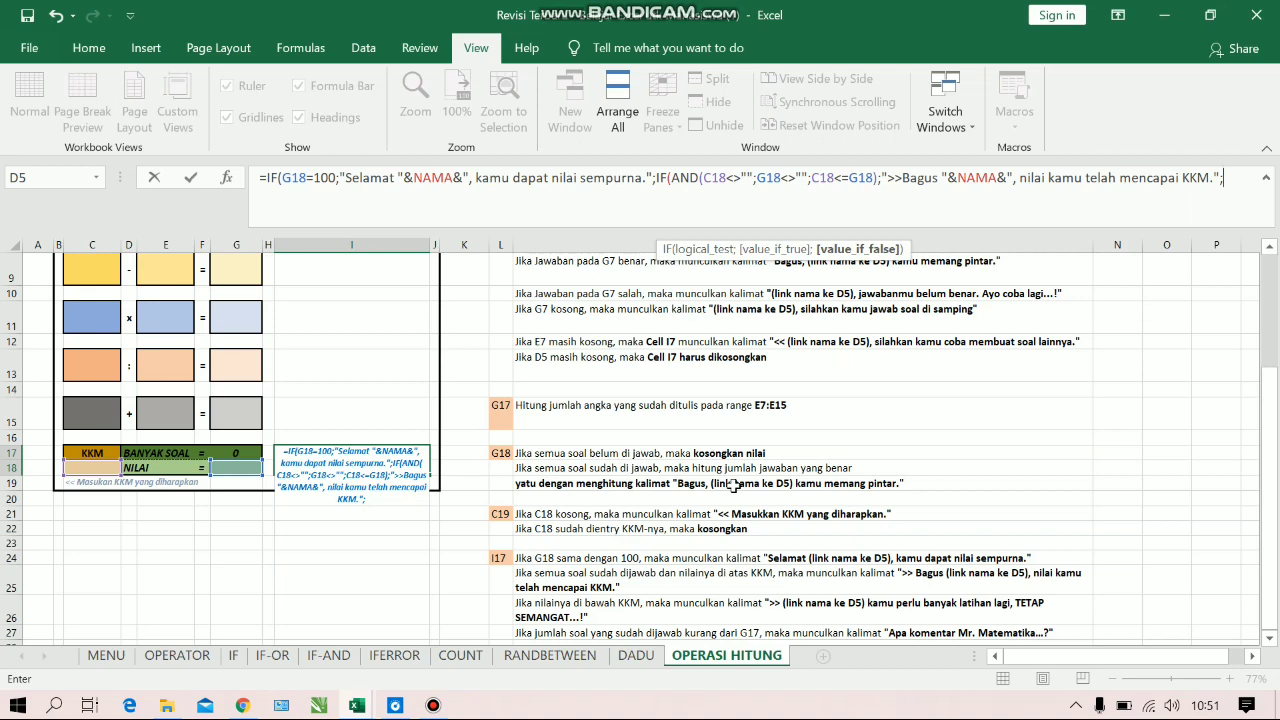
type("IF(")
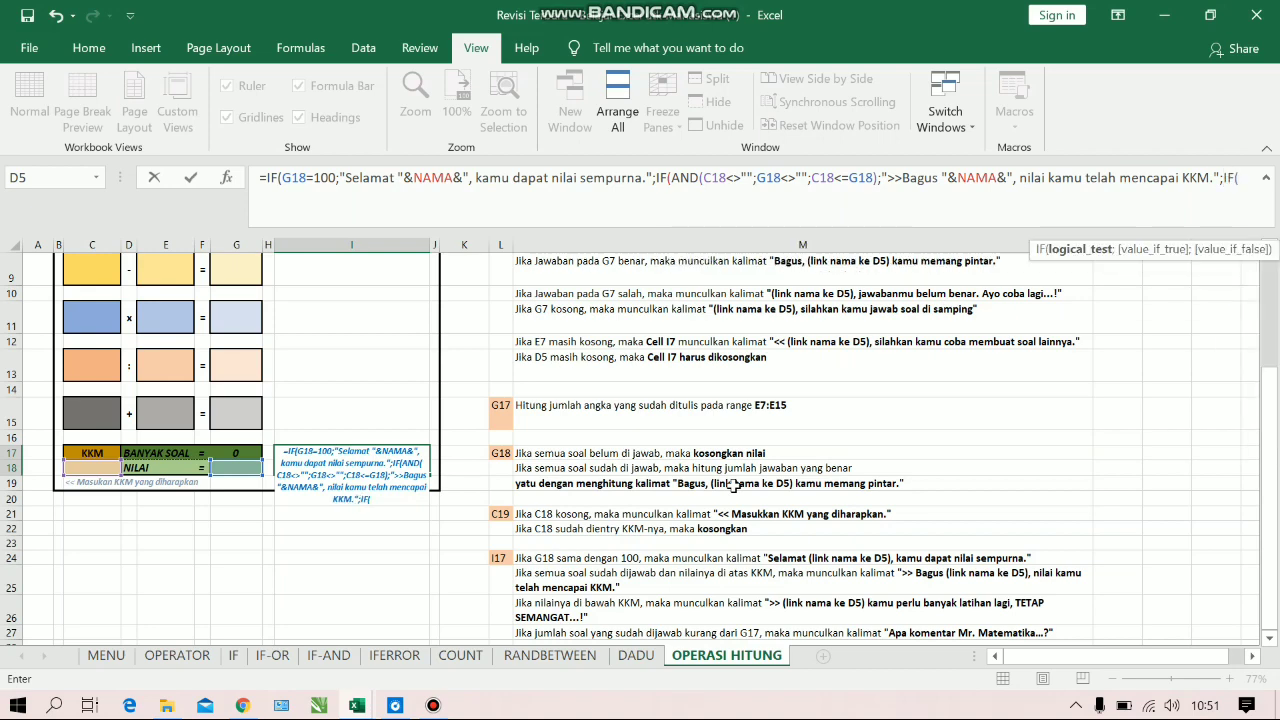
type("AND(")
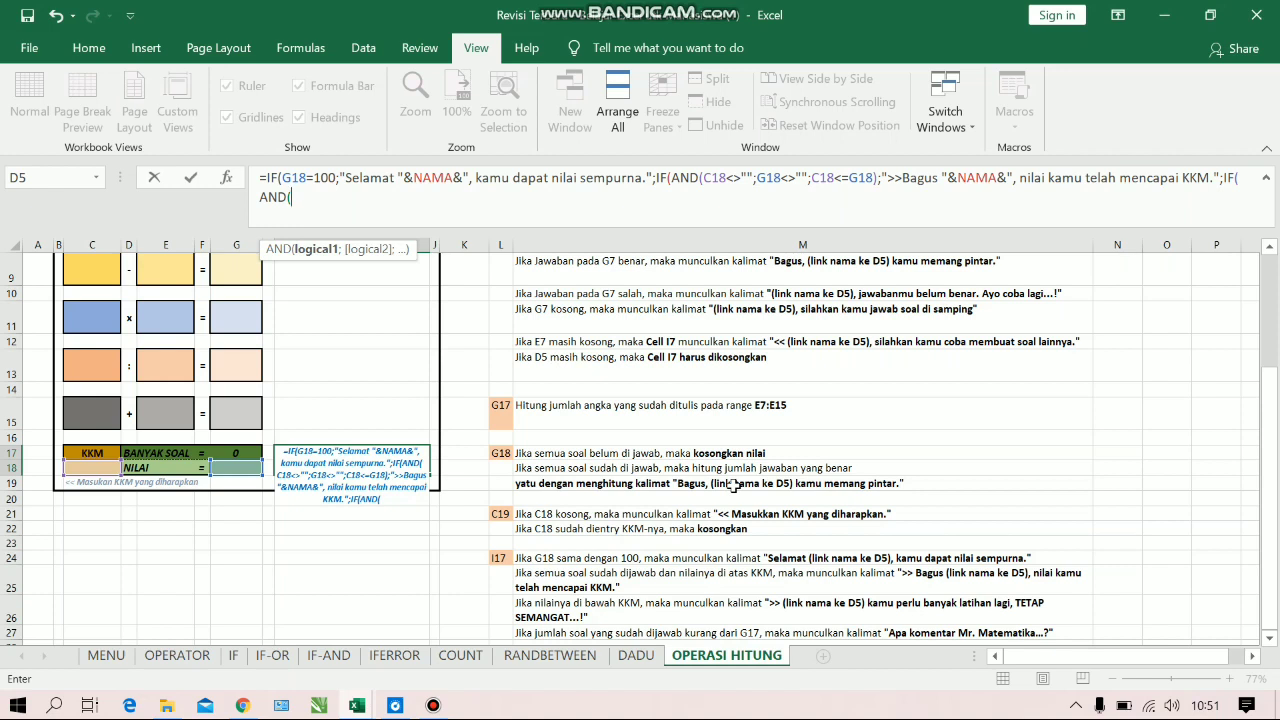
left_click(108, 467)
type("<")
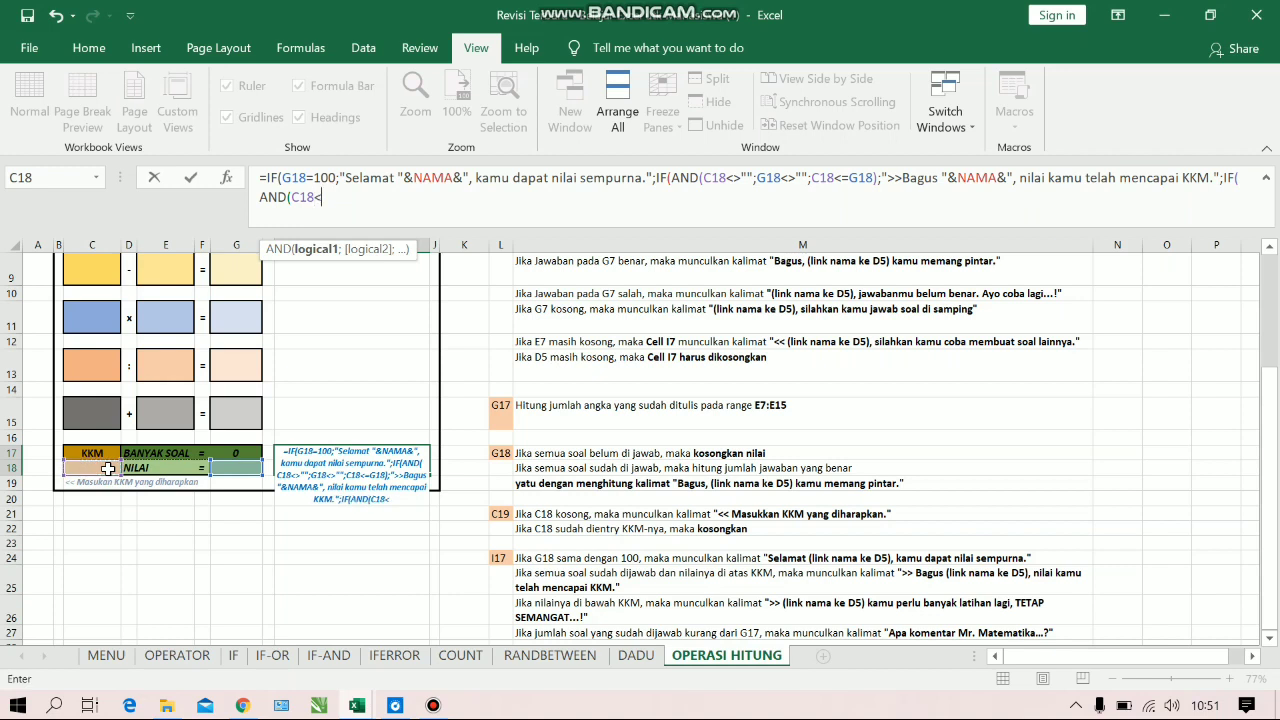
type(">\"\";")
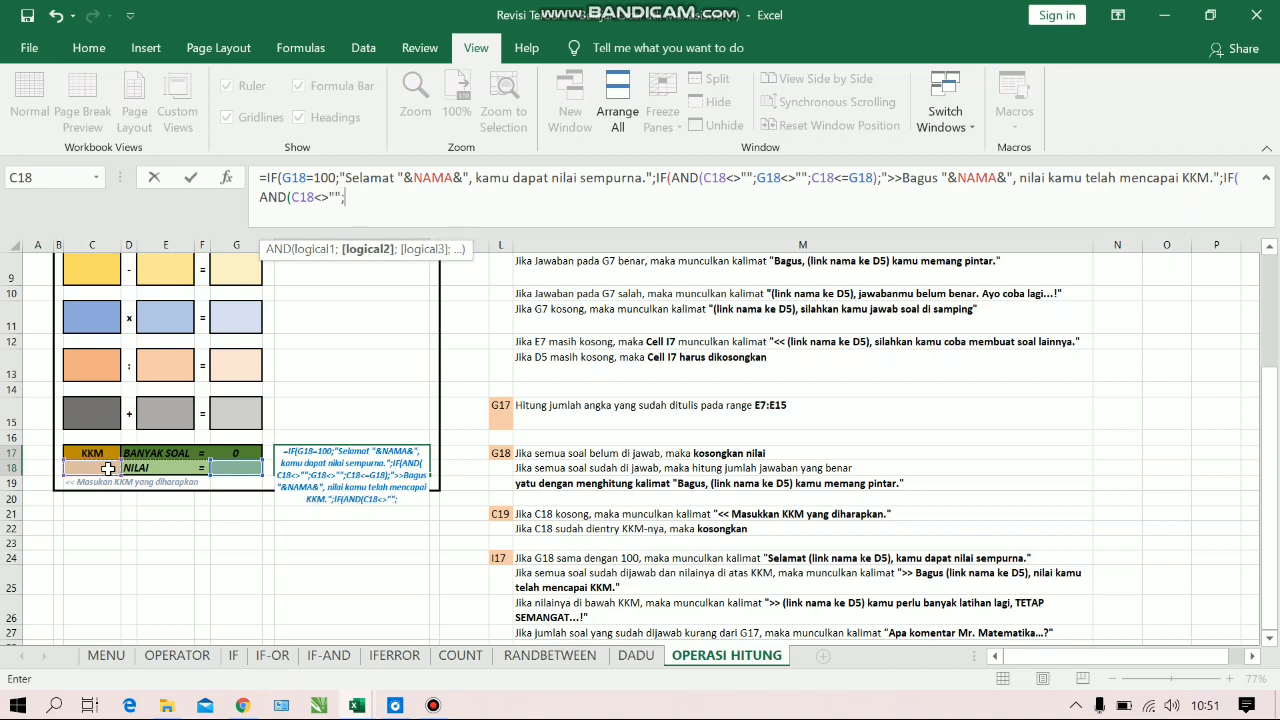
Add the AND conditions G18<>"" and C18>G18, close the AND, and move on to the third IF's value-if-true argument
left_click(226, 466)
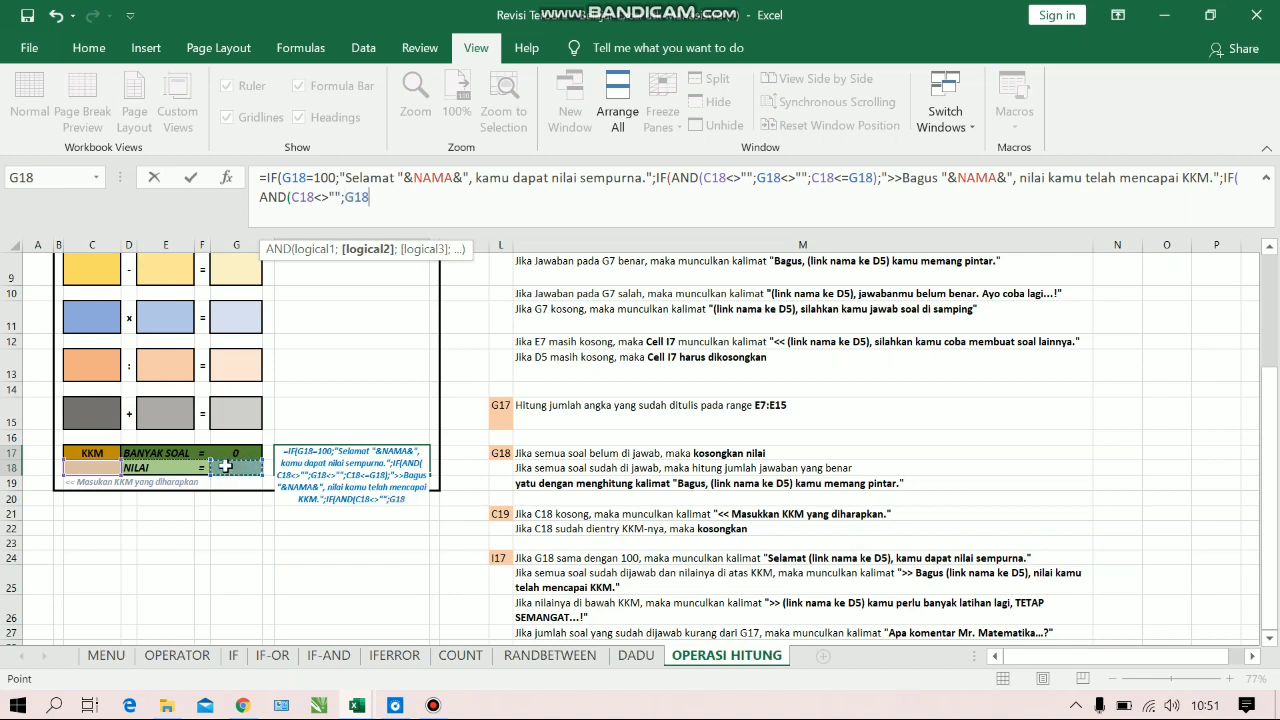
type("<>\"")
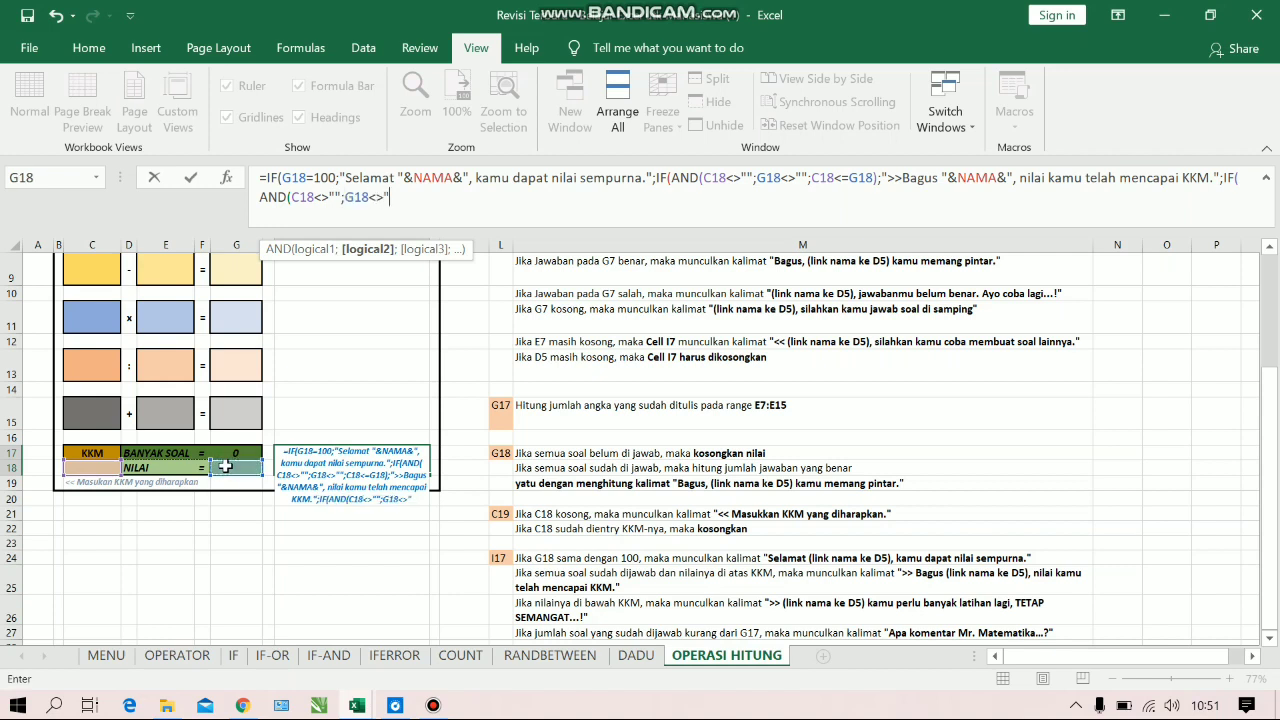
type("\";")
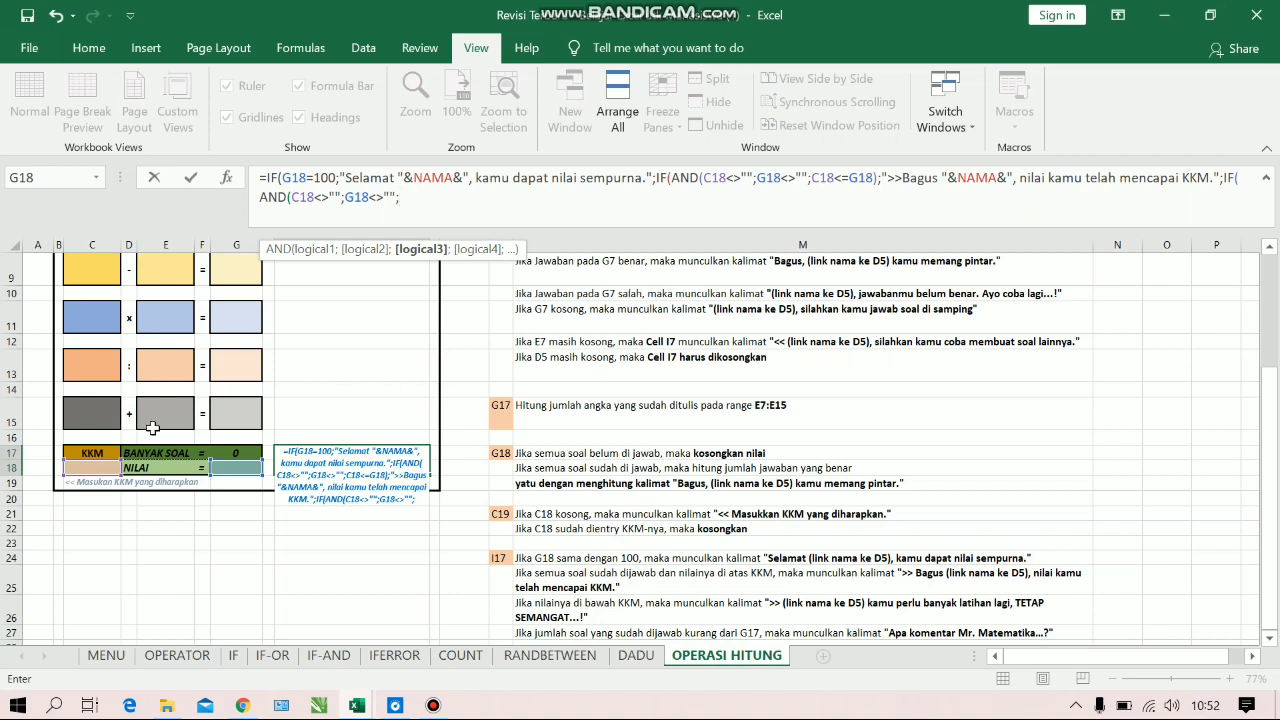
left_click(79, 467)
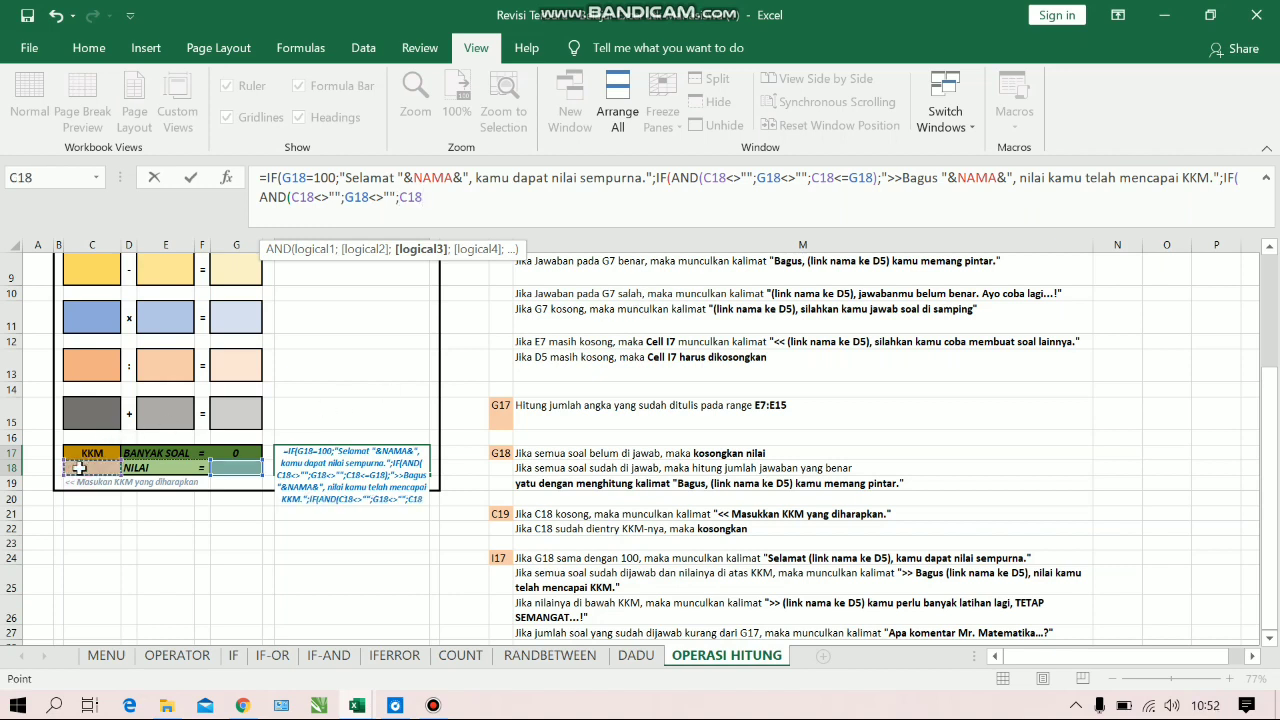
type(">")
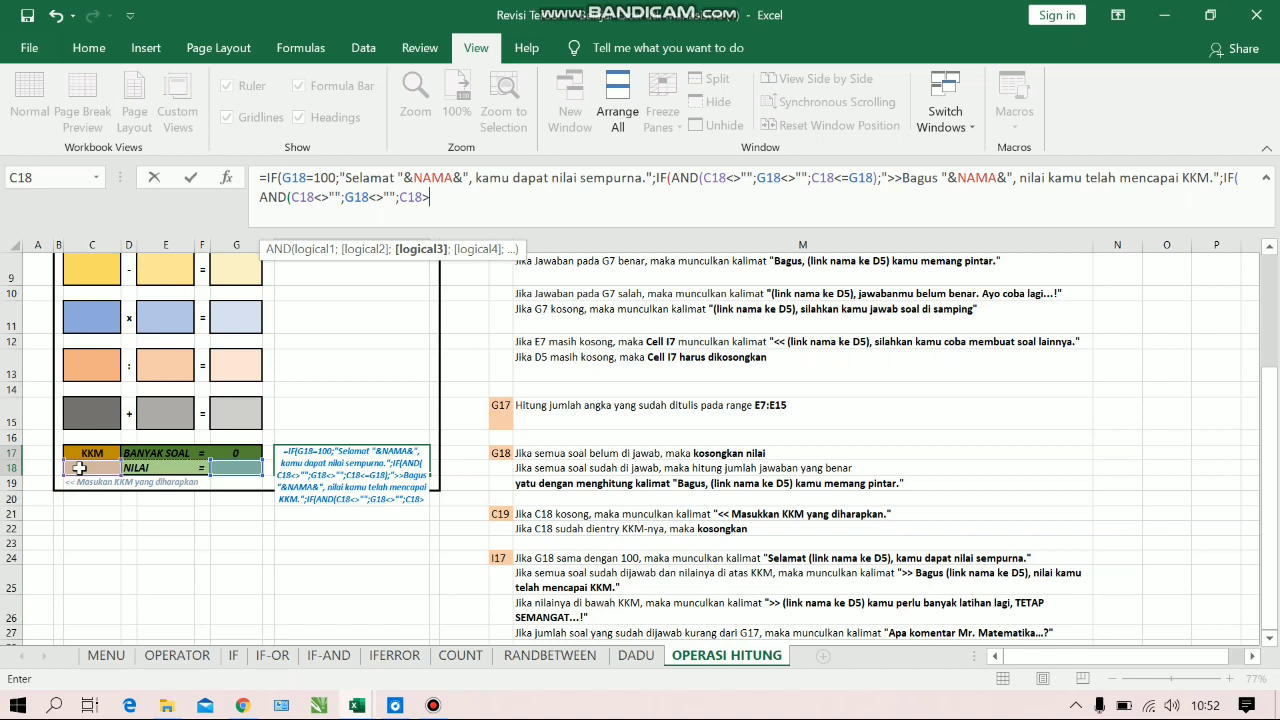
left_click(228, 465)
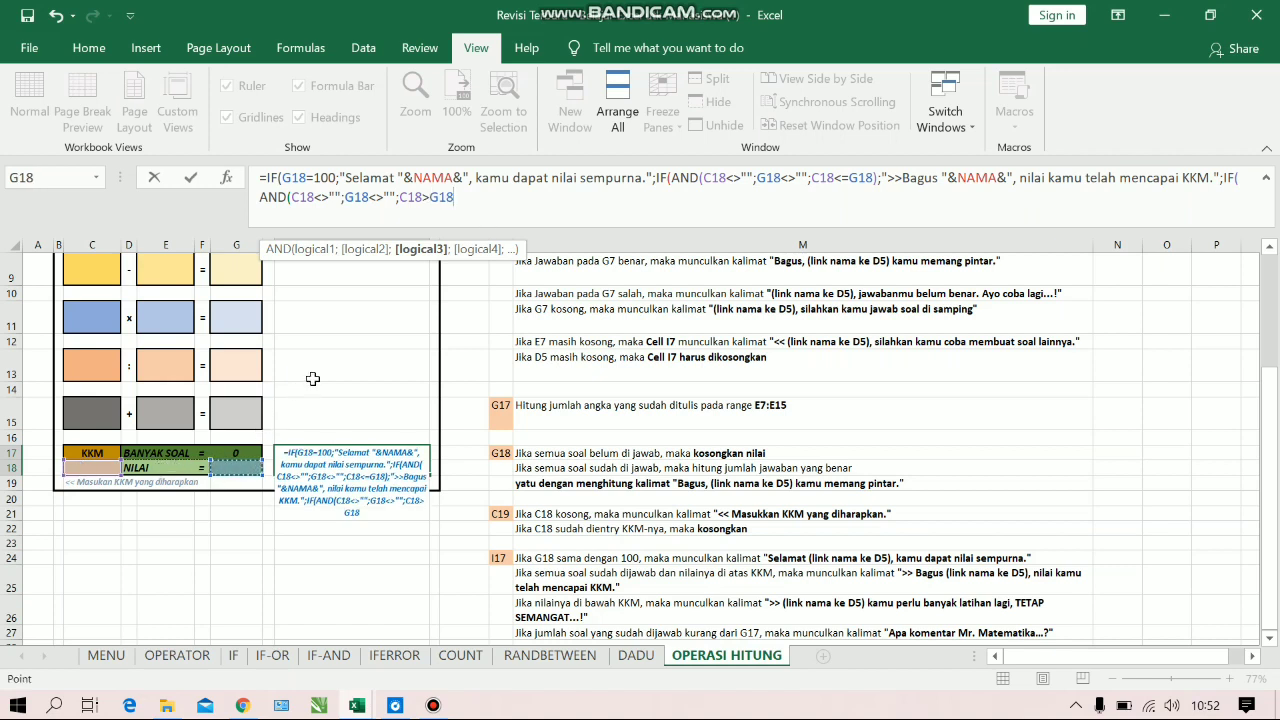
type(")")
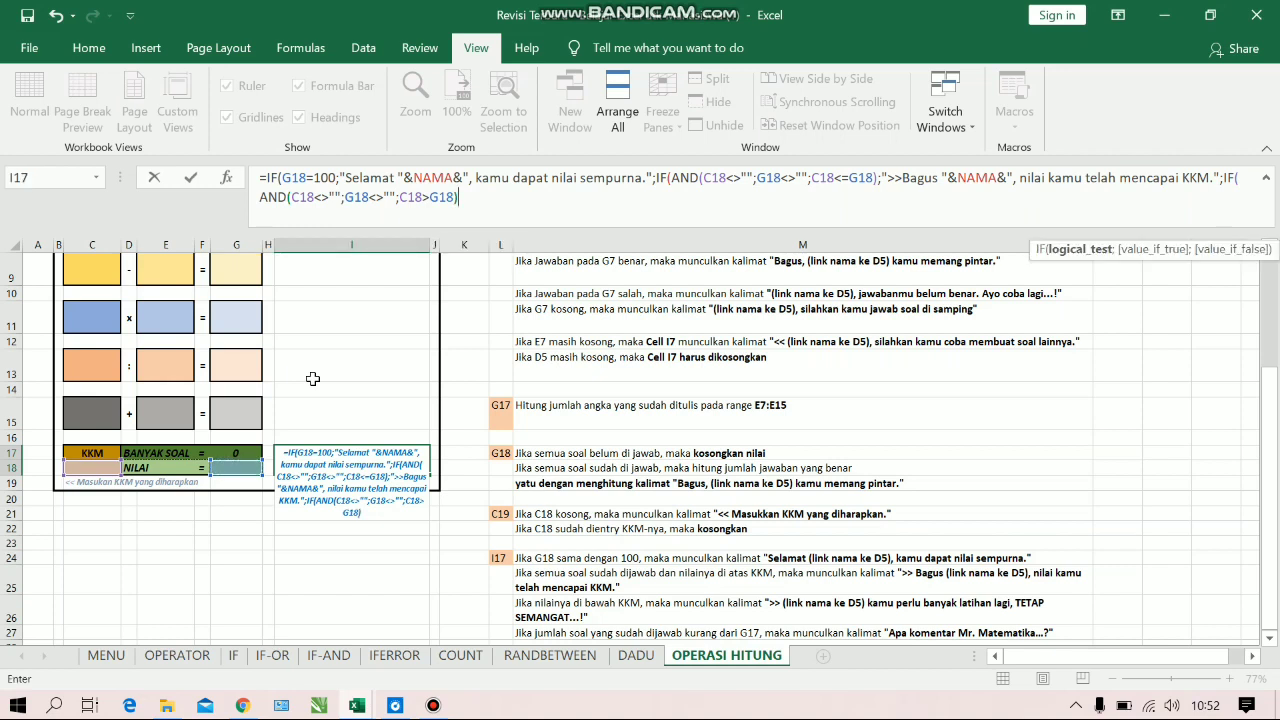
type(";")
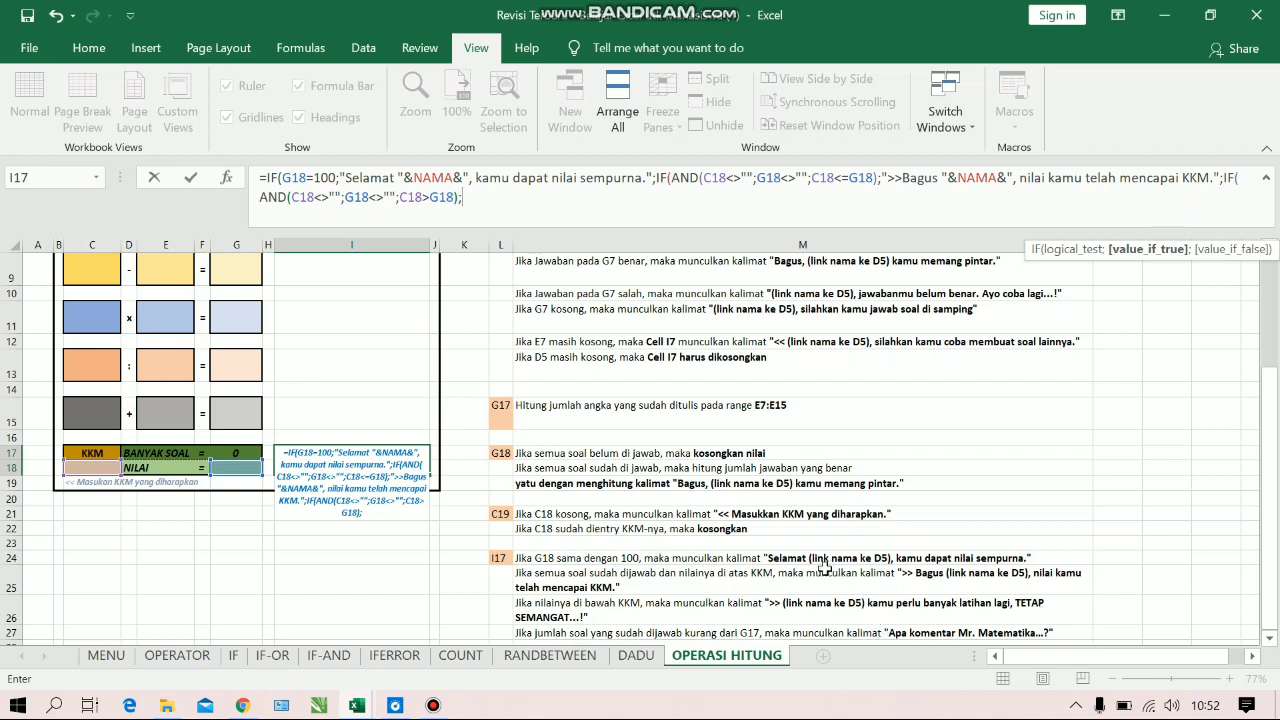
type("\">>\"&")
Begin the third IF's value-if-true with the text ">>" joined to the name in D5 (NAMA) and open another text string
scroll(1095, 498, "up", 3)
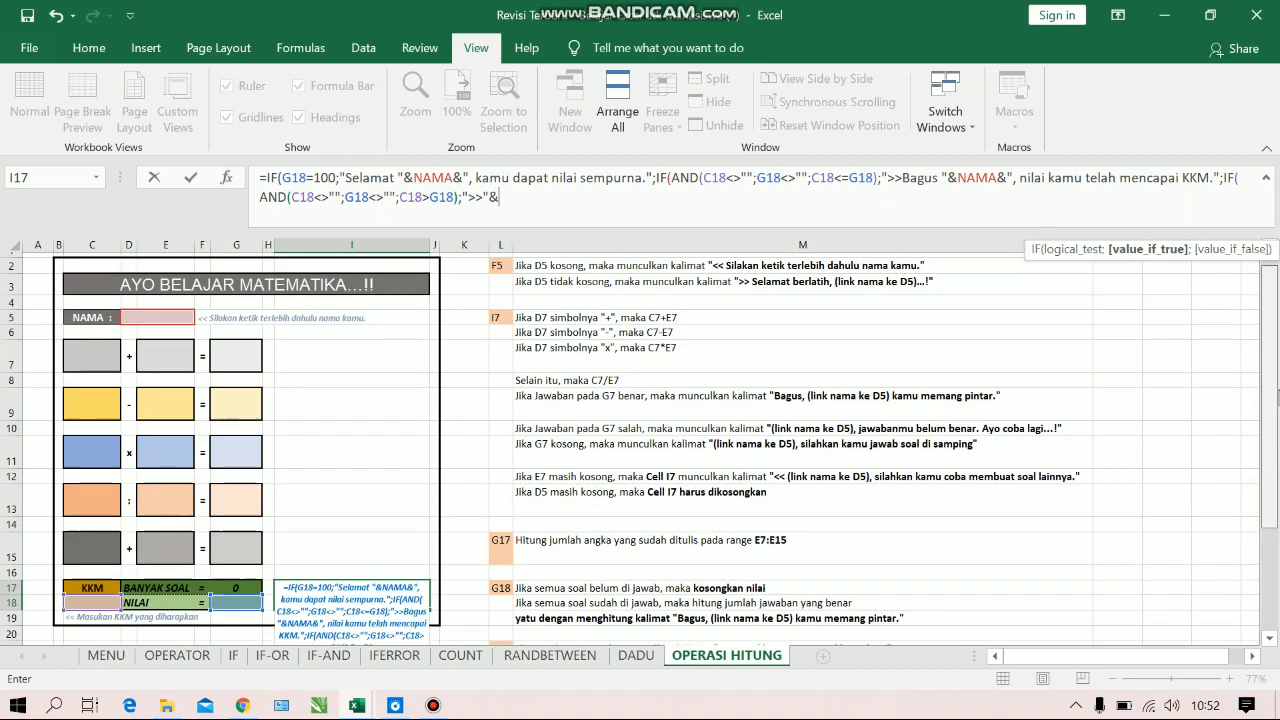
left_click(178, 312)
type("%")
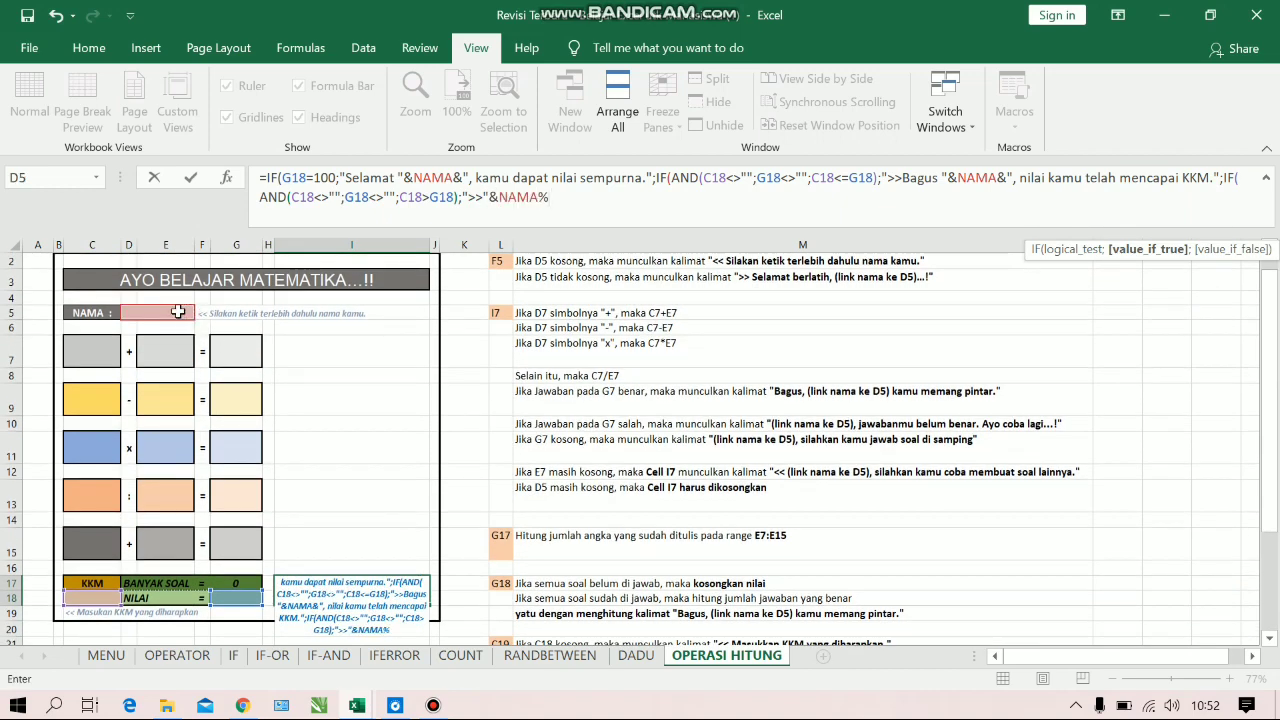
key("BackSpace")
type("&\"")
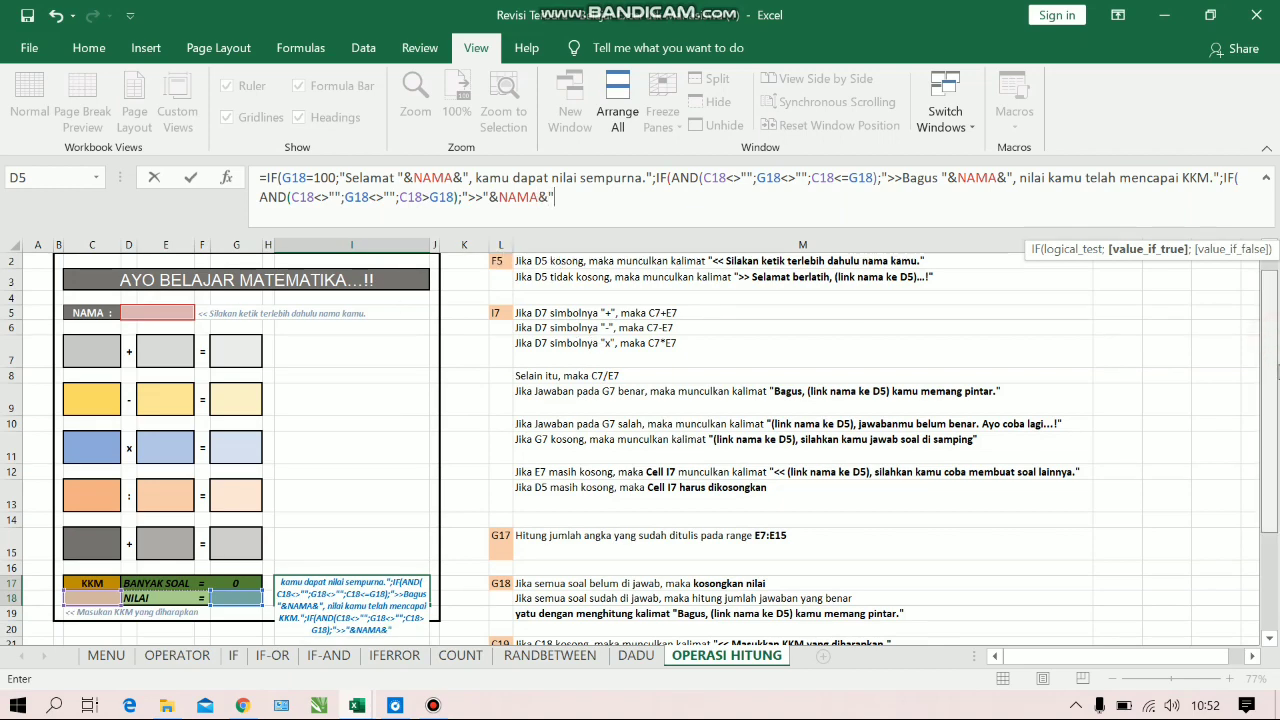
Append the text " kamu perlu banyak latihan lagi" after the name in the below-KKM comment
left_click_drag(1277, 372, 1277, 425)
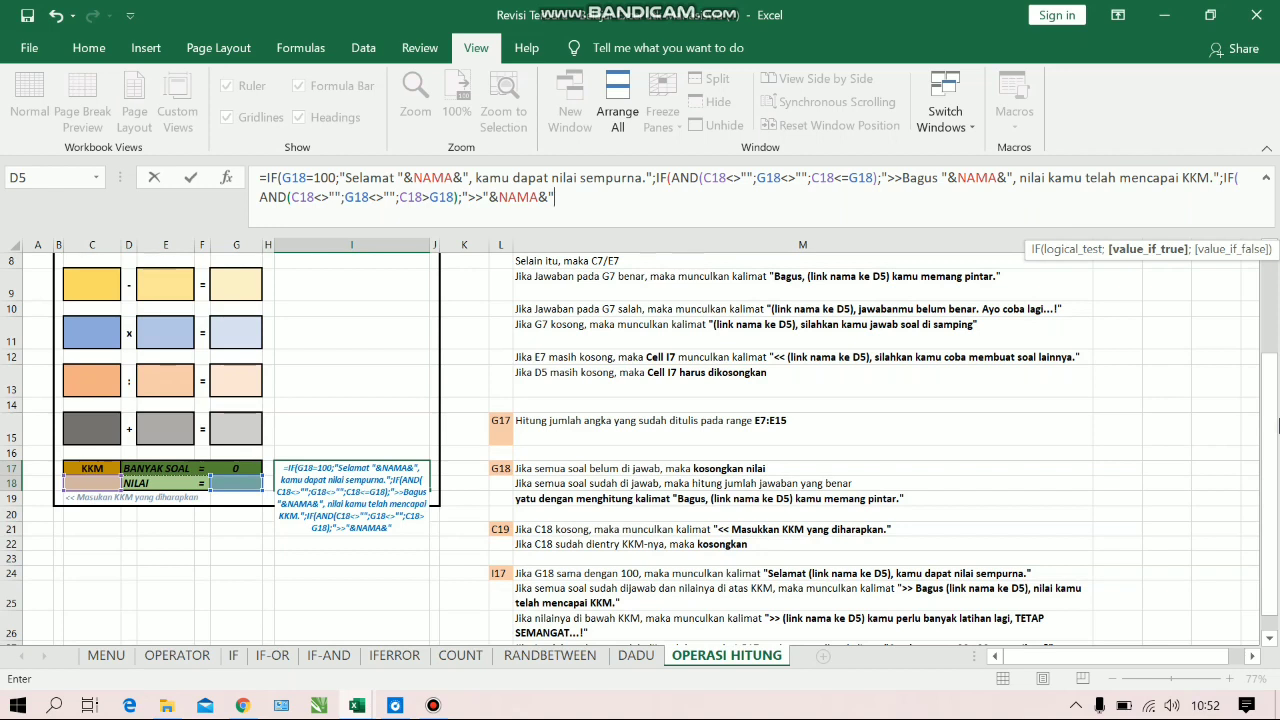
type("kamu per")
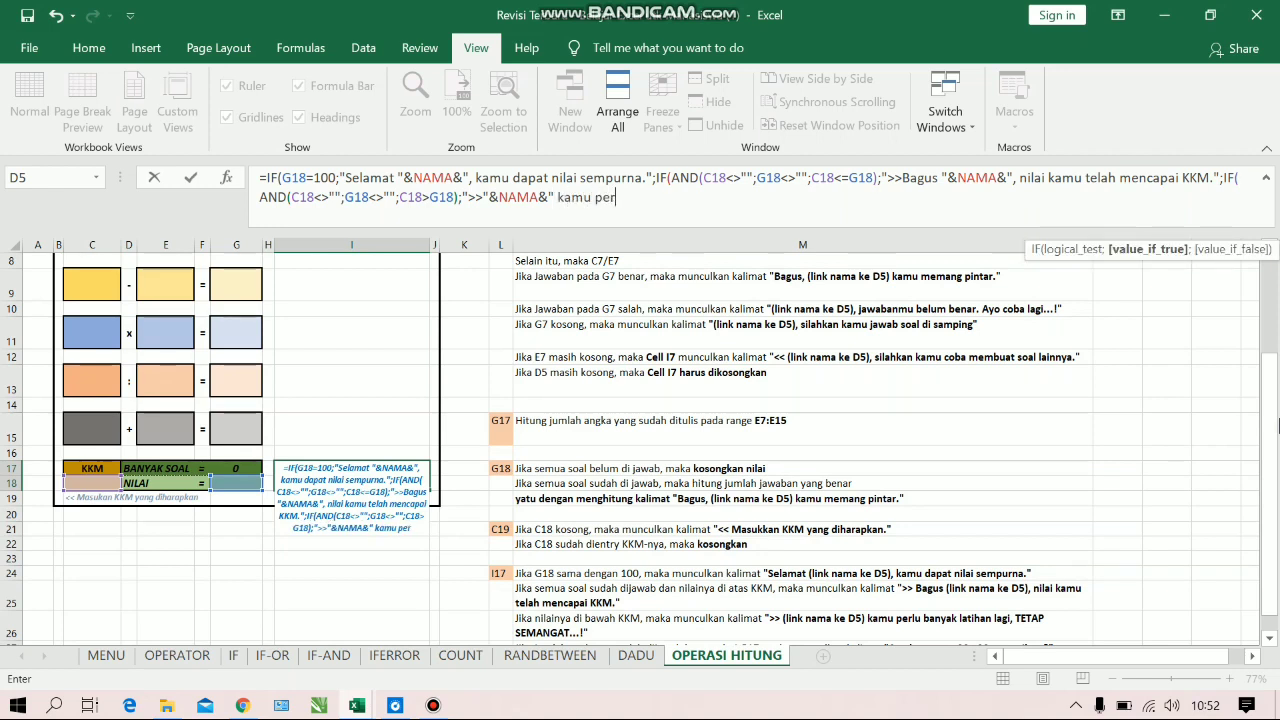
type("lu banyak latihan")
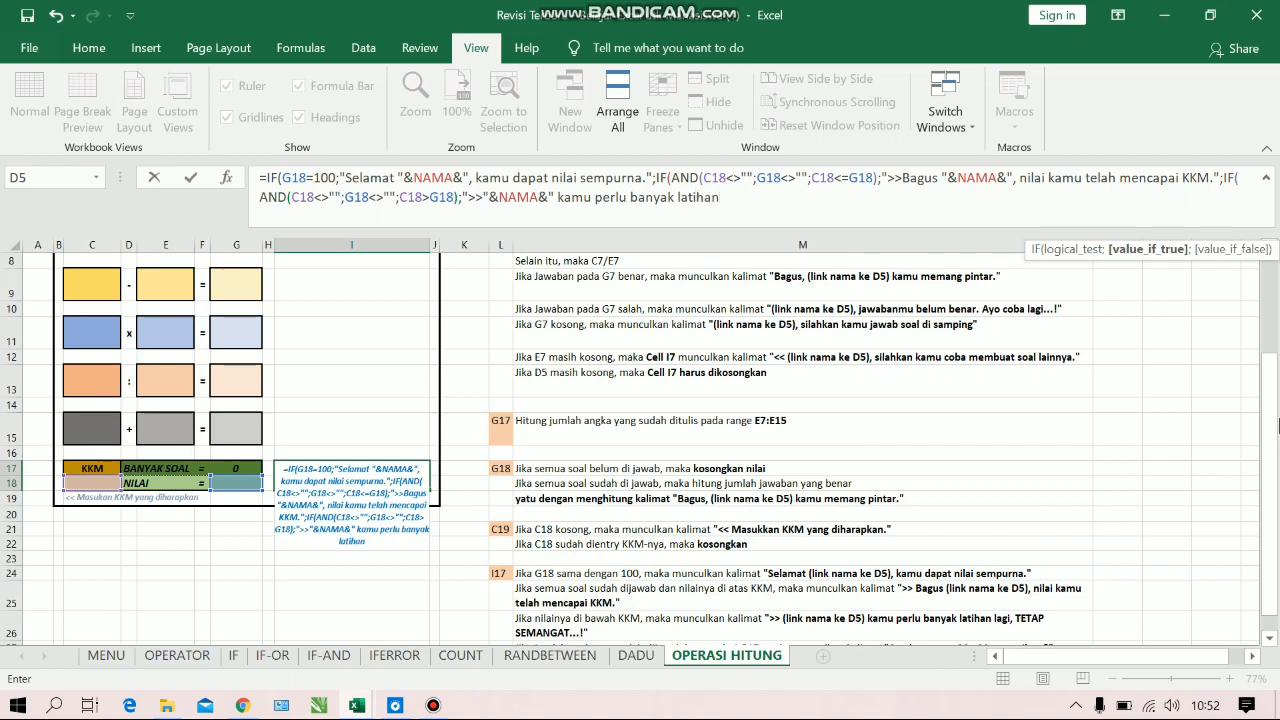
type(" ;agi, Tetap semangat")
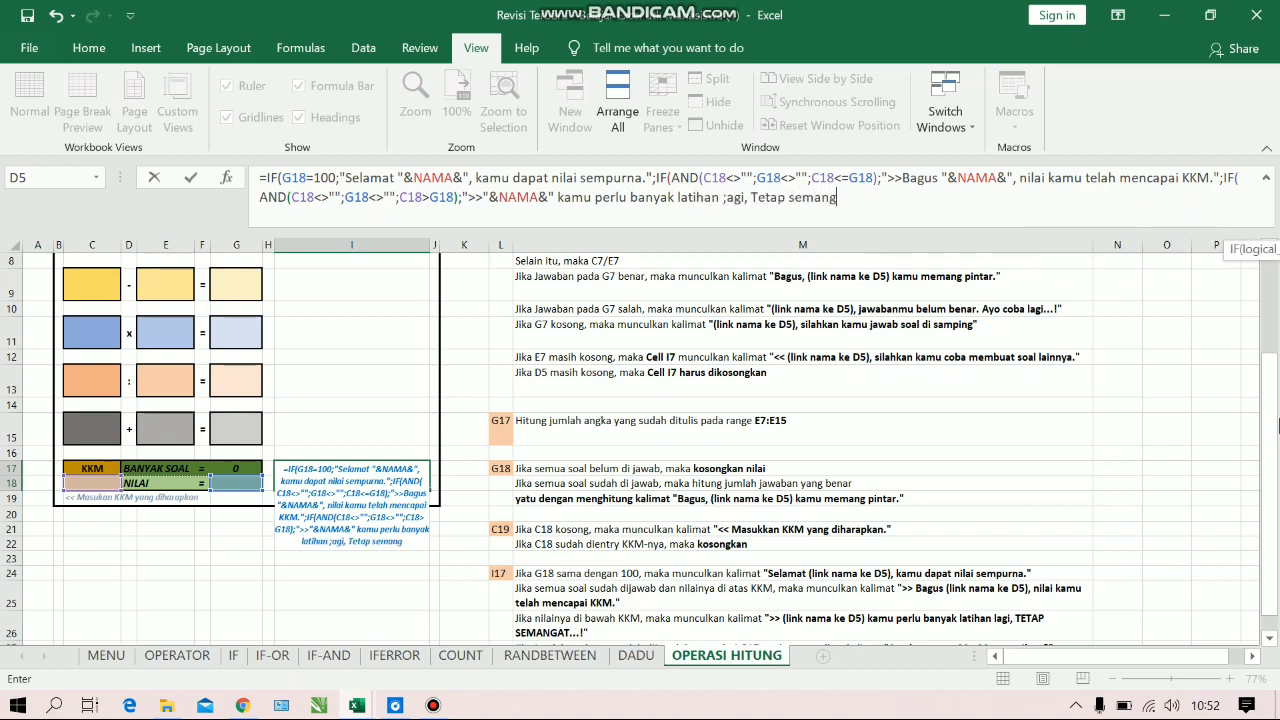
key("BackSpace")
key("BackSpace")
key("BackSpace")
key("BackSpace")
key("BackSpace")
key("BackSpace")
key("BackSpace")
key("BackSpace")
key("BackSpace")
key("BackSpace")
key("BackSpace")
key("BackSpace")
key("BackSpace")
key("BackSpace")
key("BackSpace")
key("BackSpace")
key("BackSpace")
key("BackSpace")
key("BackSpace")
key("BackSpace")
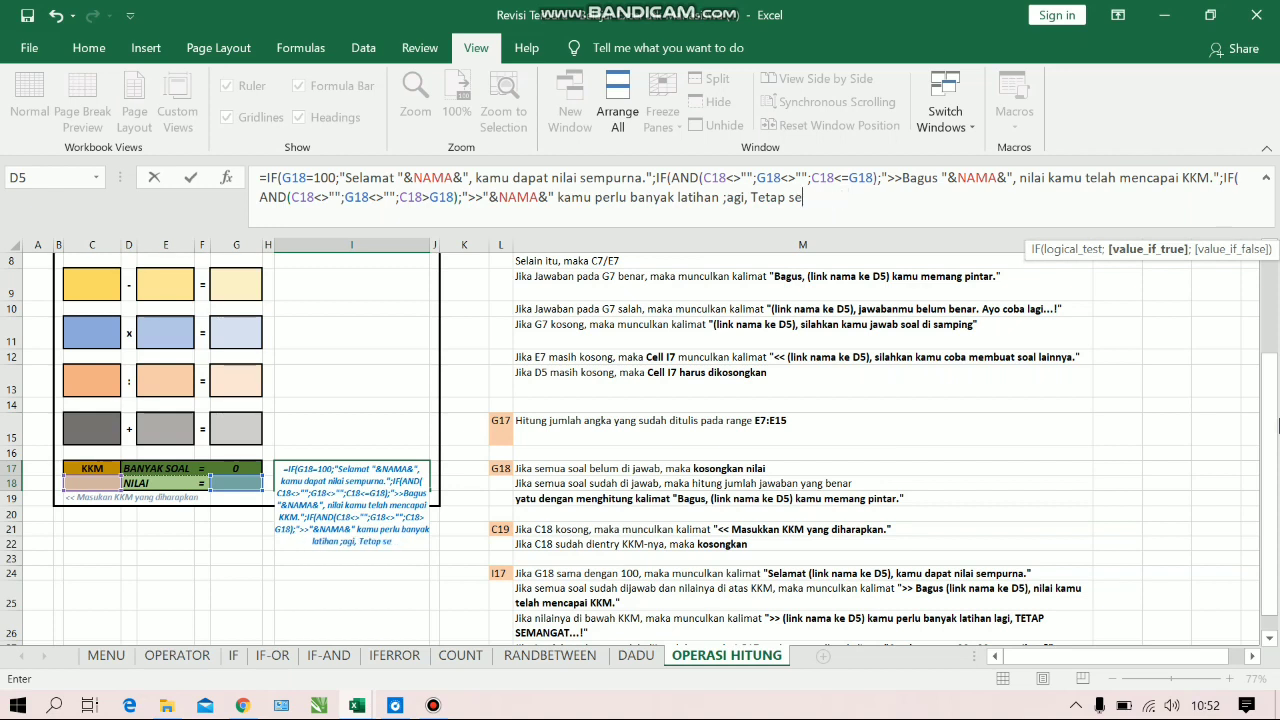
type("lagi")
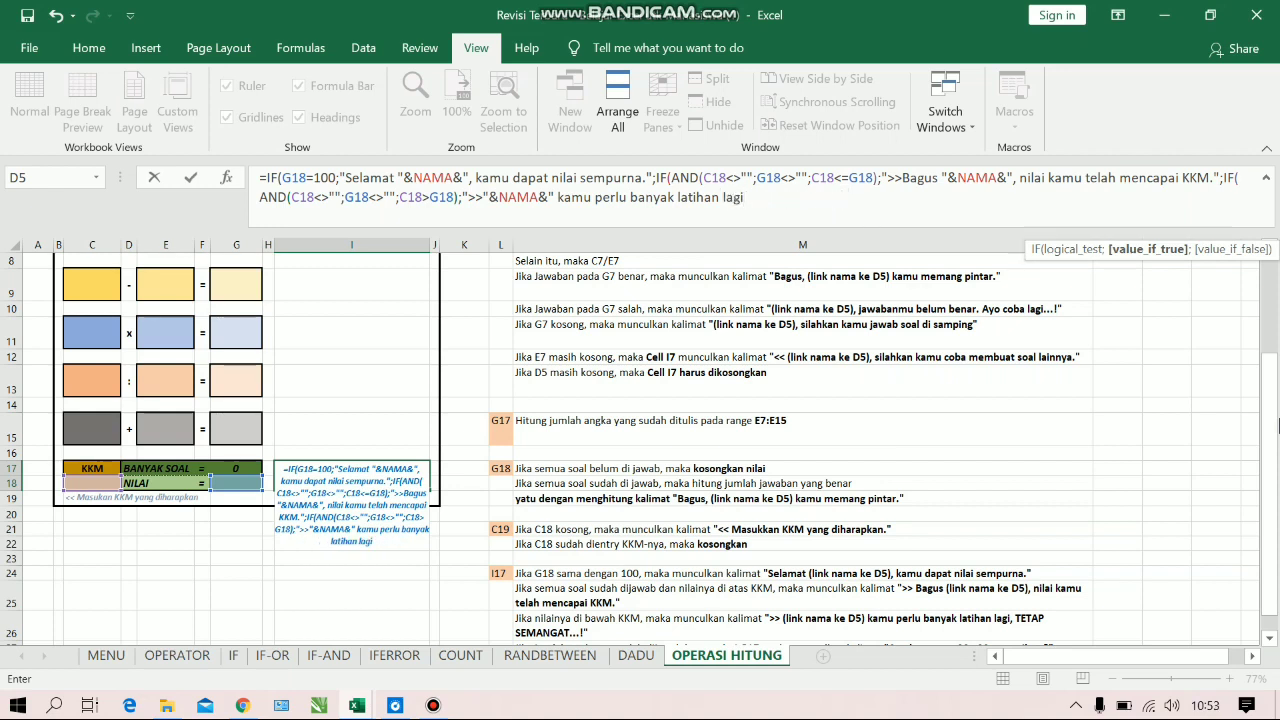
type(" TE")
Finish the below-KKM comment with ". TETAP SEMANGAT...!" and close the text string
key("BackSpace")
key("BackSpace")
key("BackSpace")
type(", TETAP SEM")
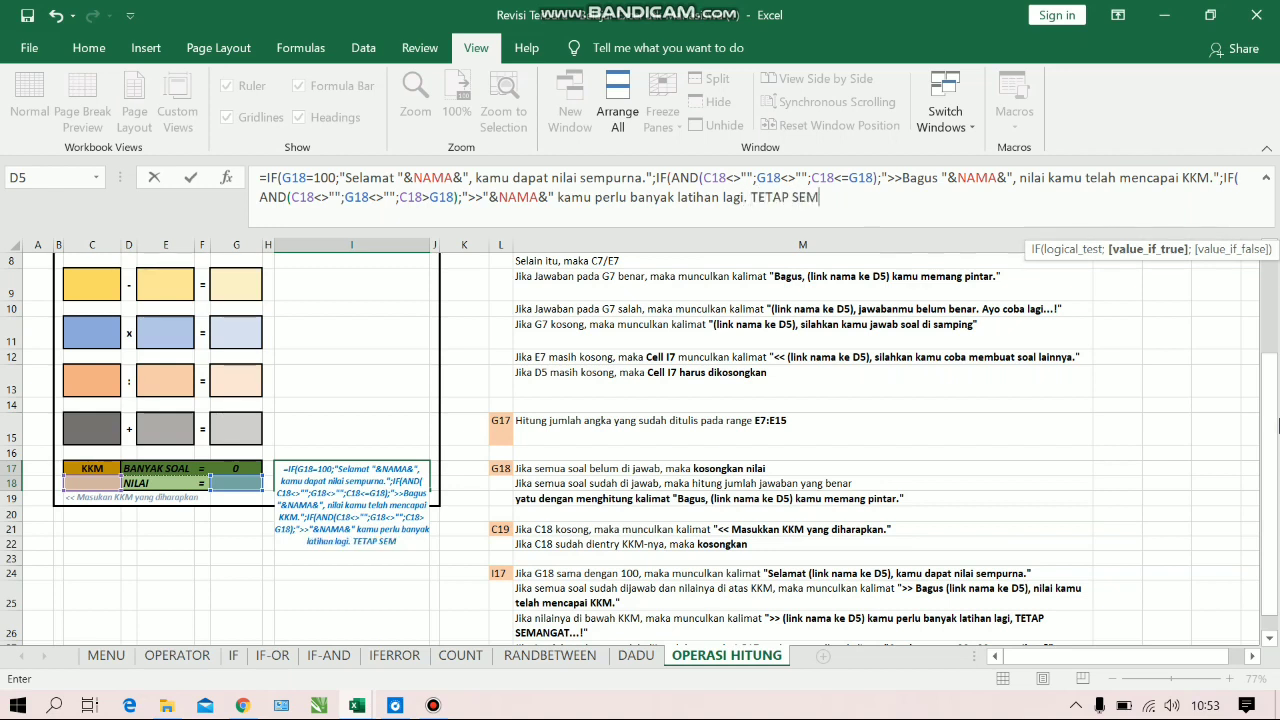
type("ANGAT.")
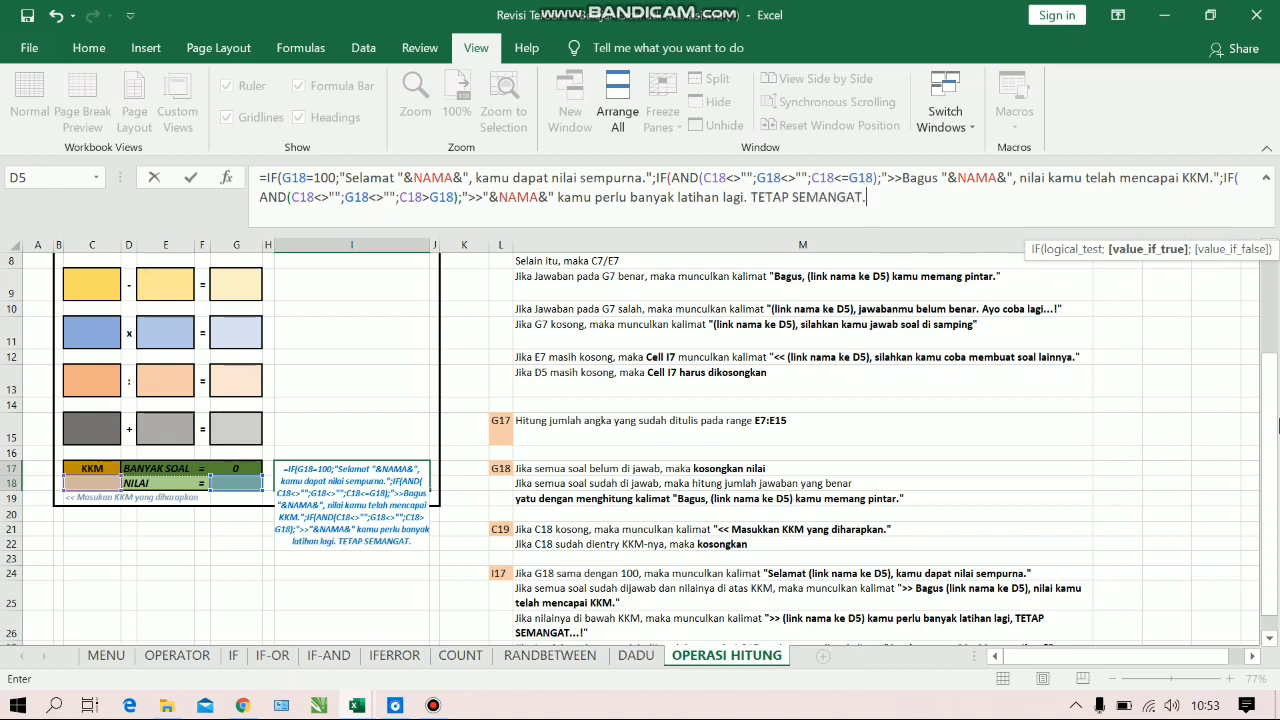
type("..!\"")
Nest a fourth IF as the value-if-false, with an AND test starting with the condition C18=""
scroll(1278, 425, "down", 1)
type(";")
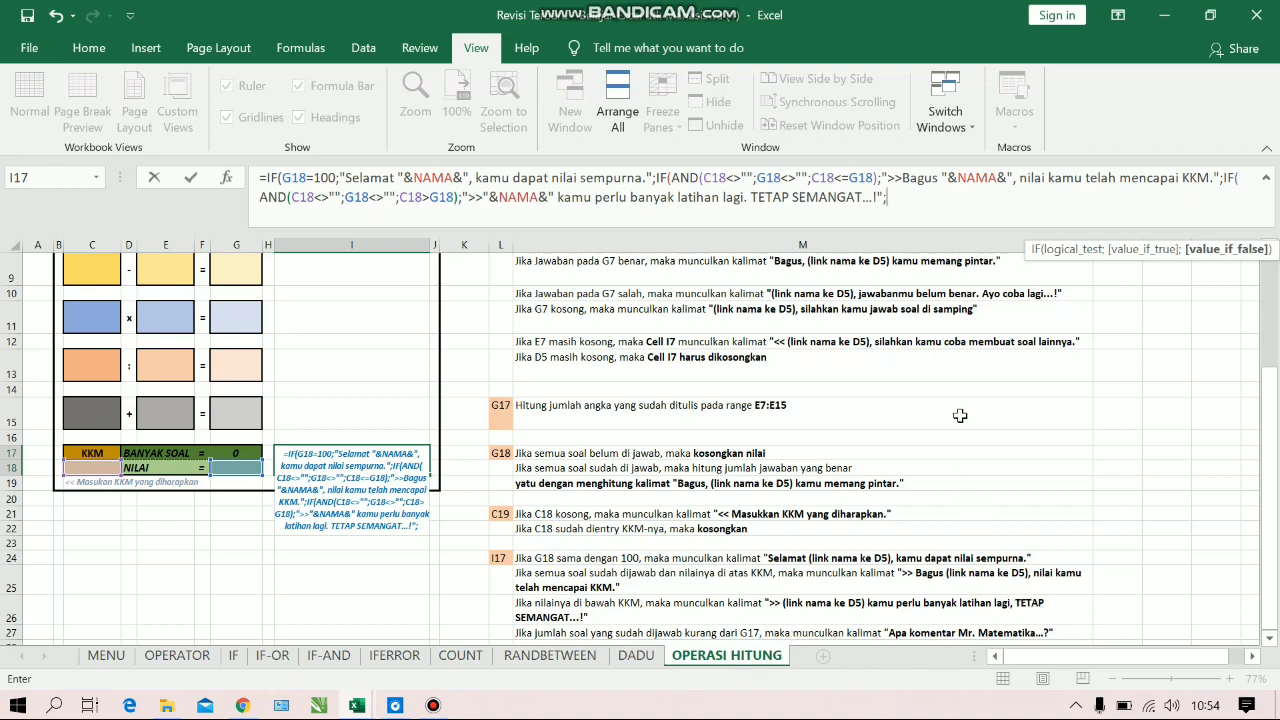
type("IF(AND(")
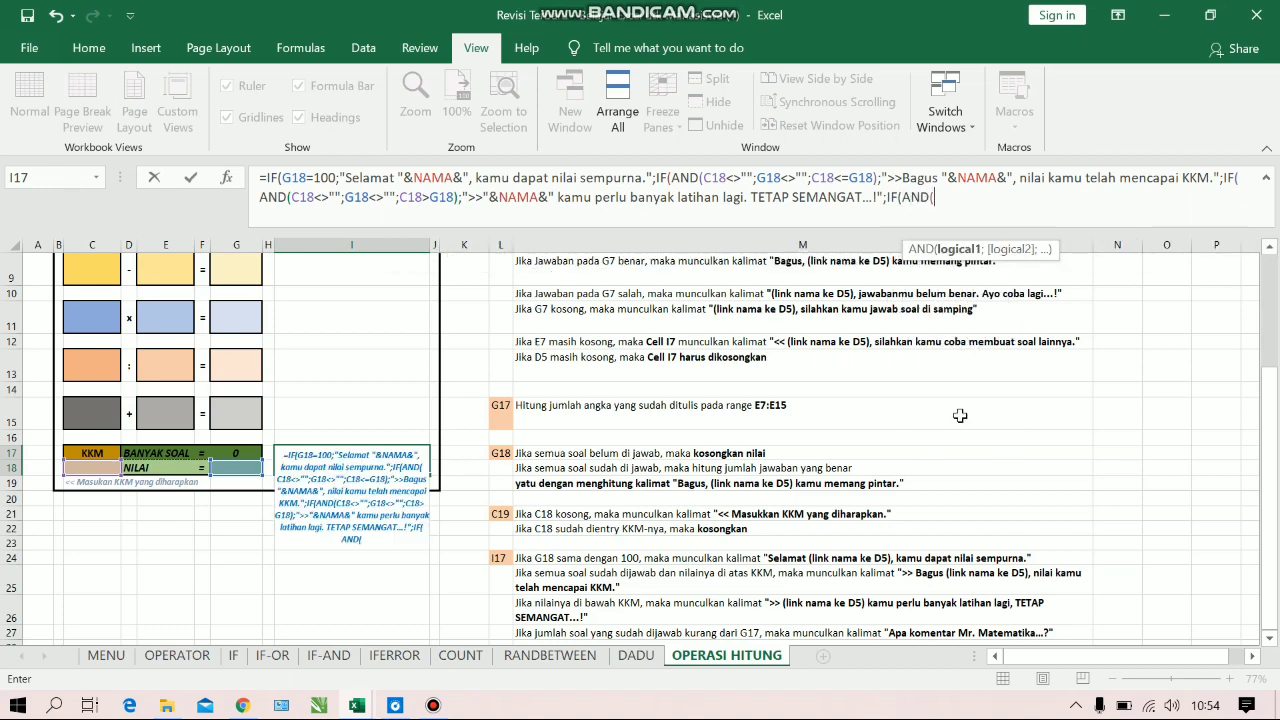
left_click(113, 468)
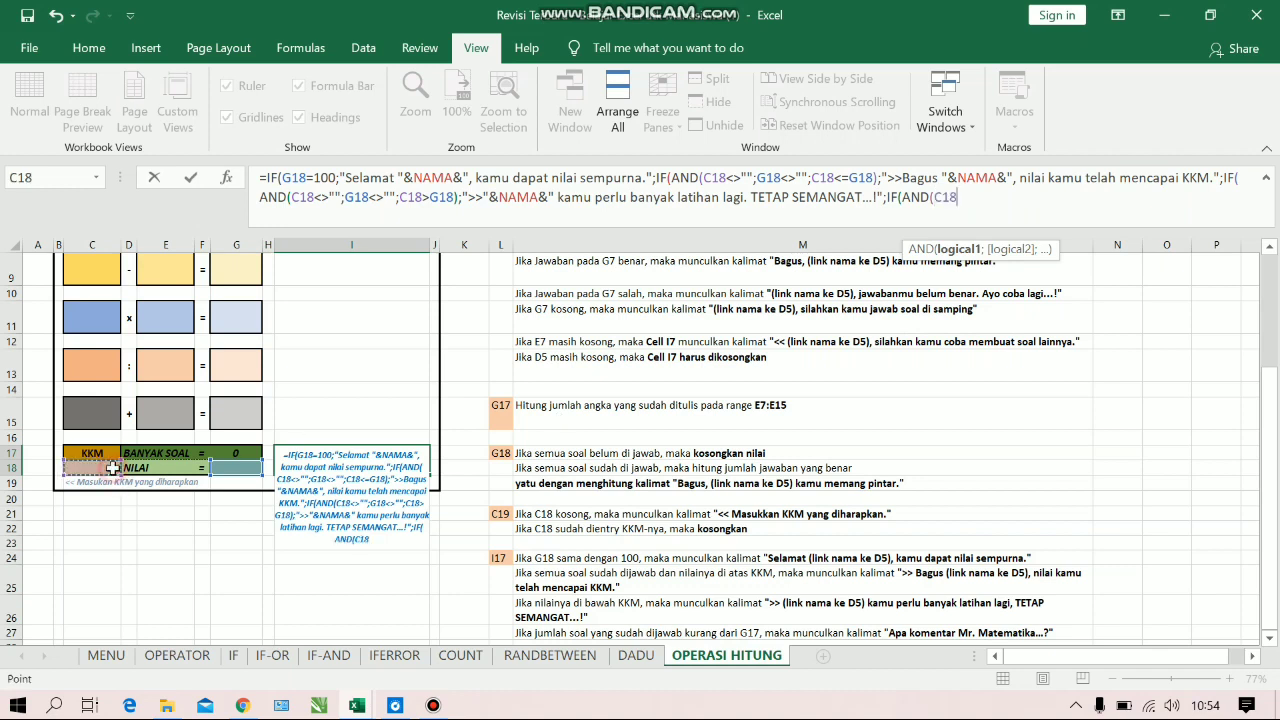
type("=\"\"")
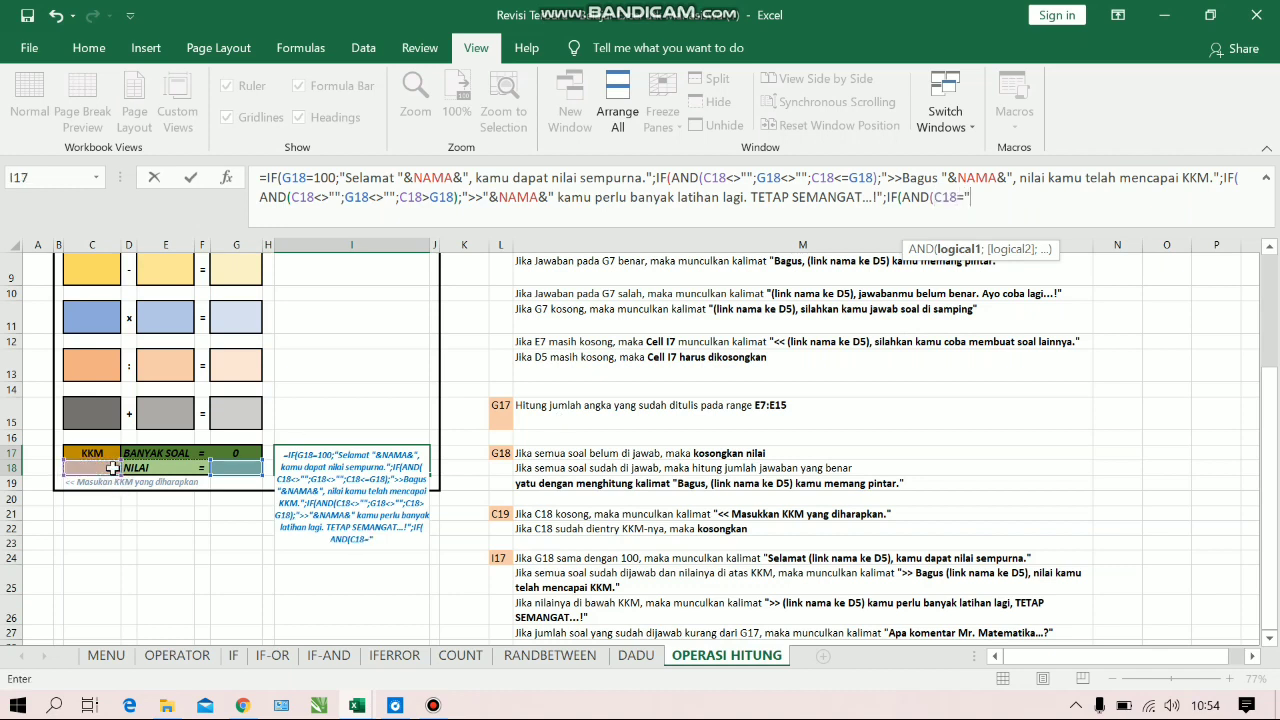
type(";")
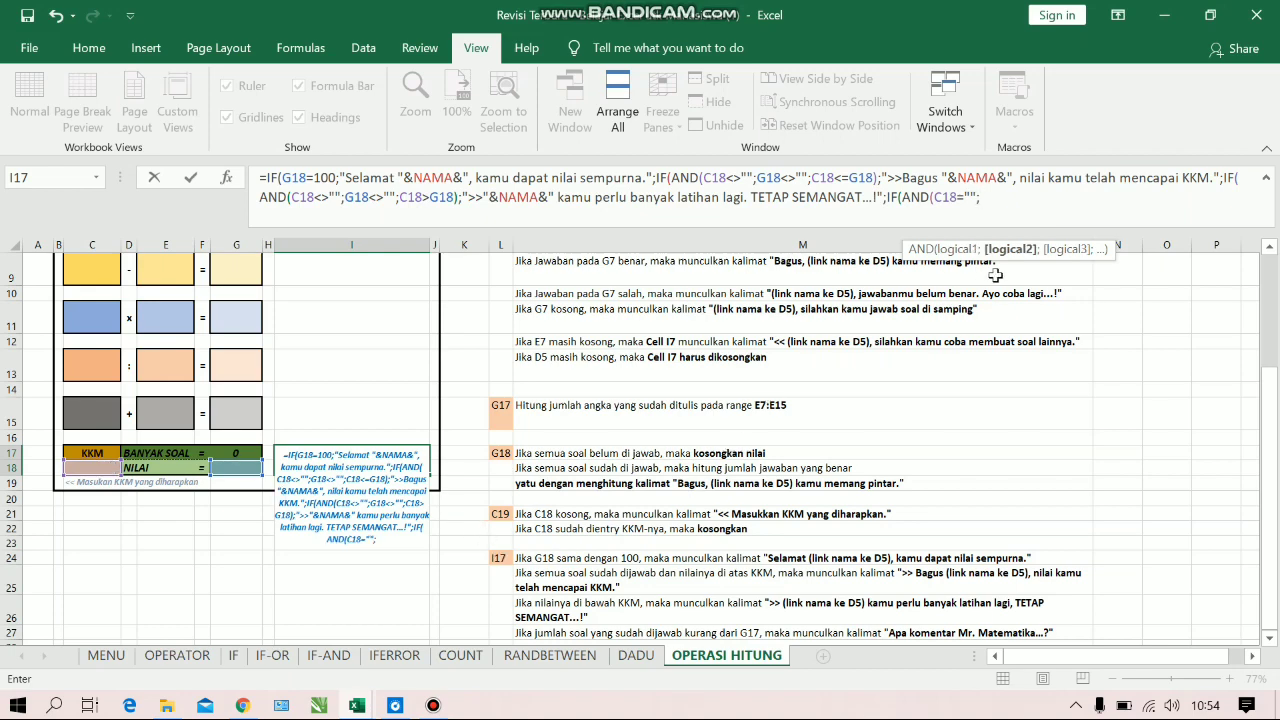
type("SUM(")
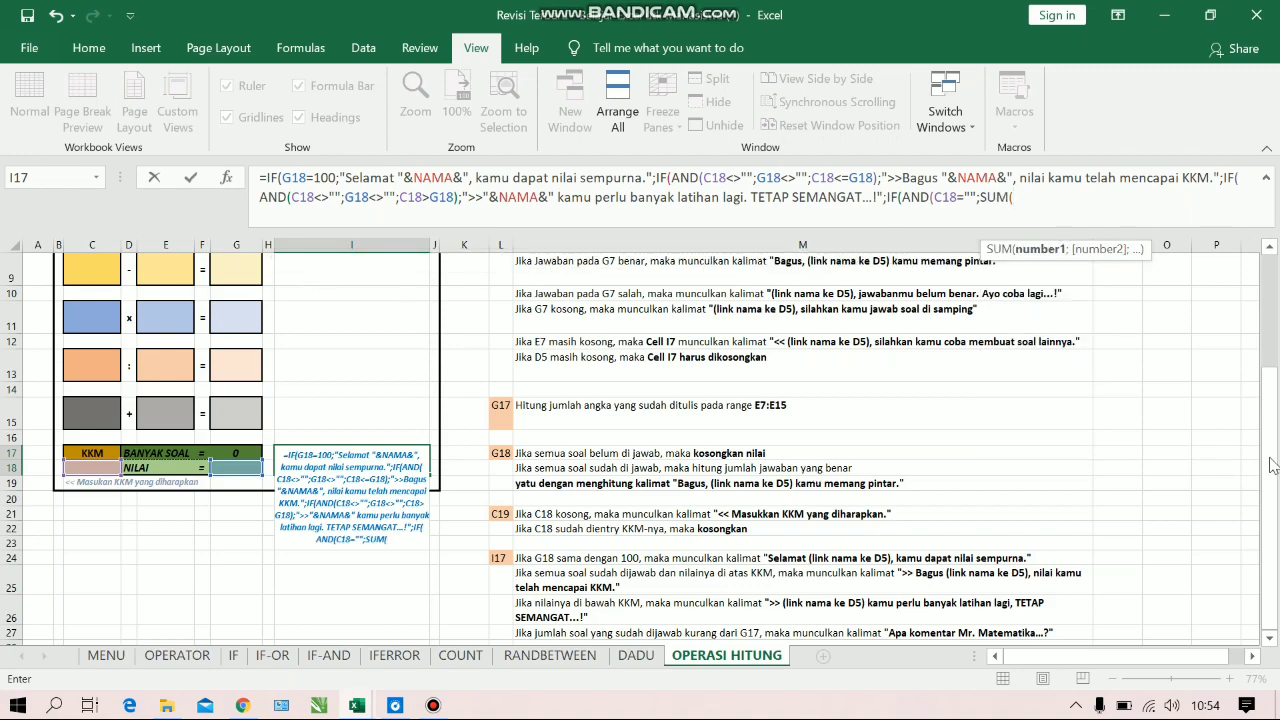
Add SUM(G7:G15) as the start of the fourth IF's second AND condition
left_click_drag(1271, 457, 1275, 375)
left_click(228, 310)
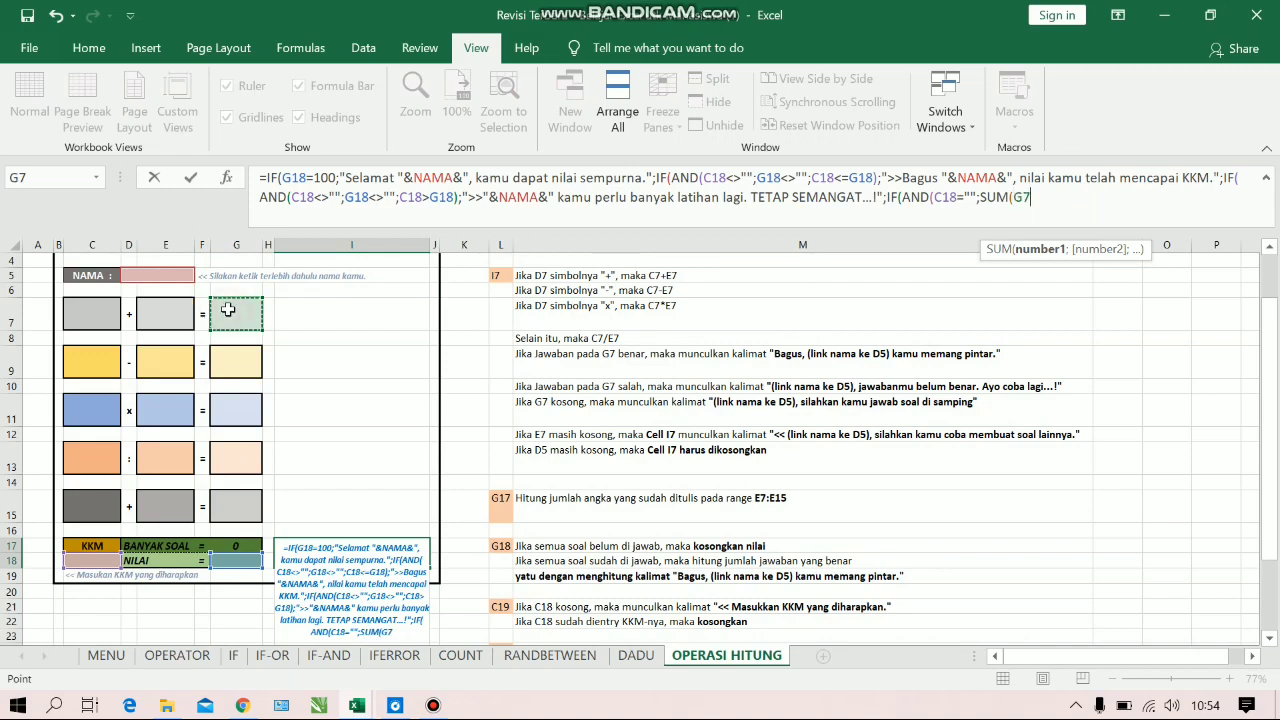
key("F8")
left_click(228, 510)
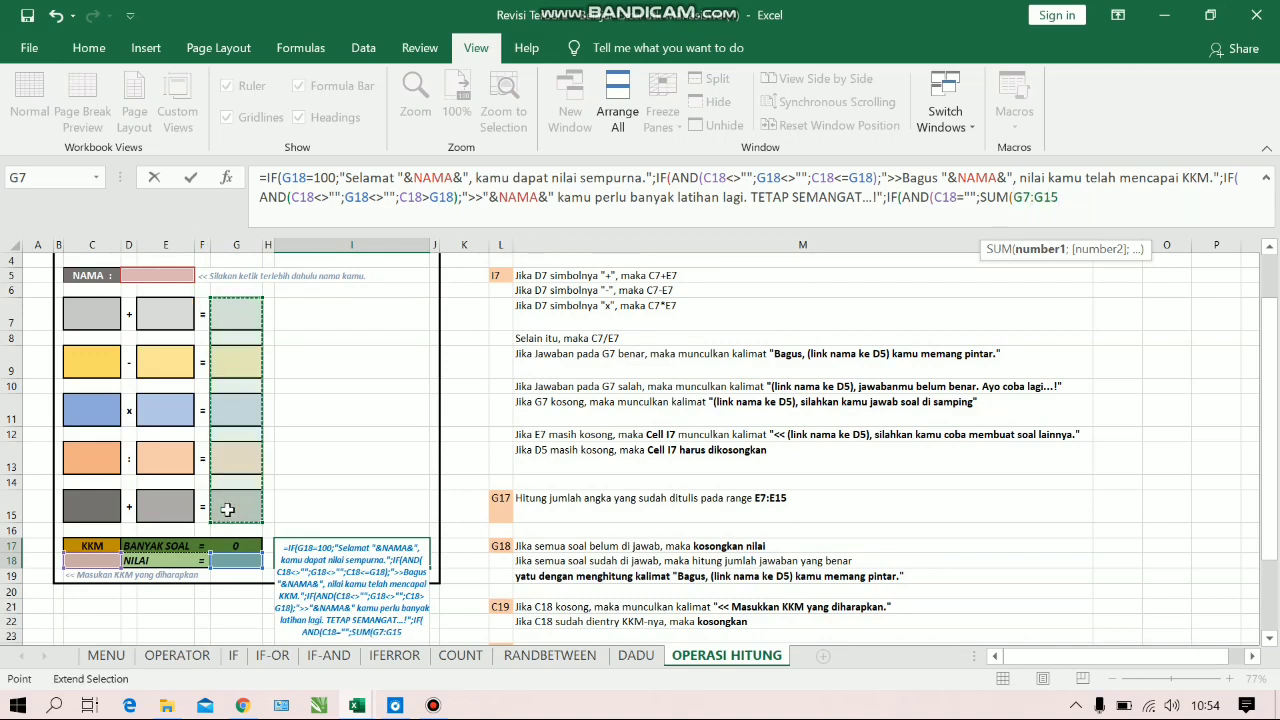
type(")")
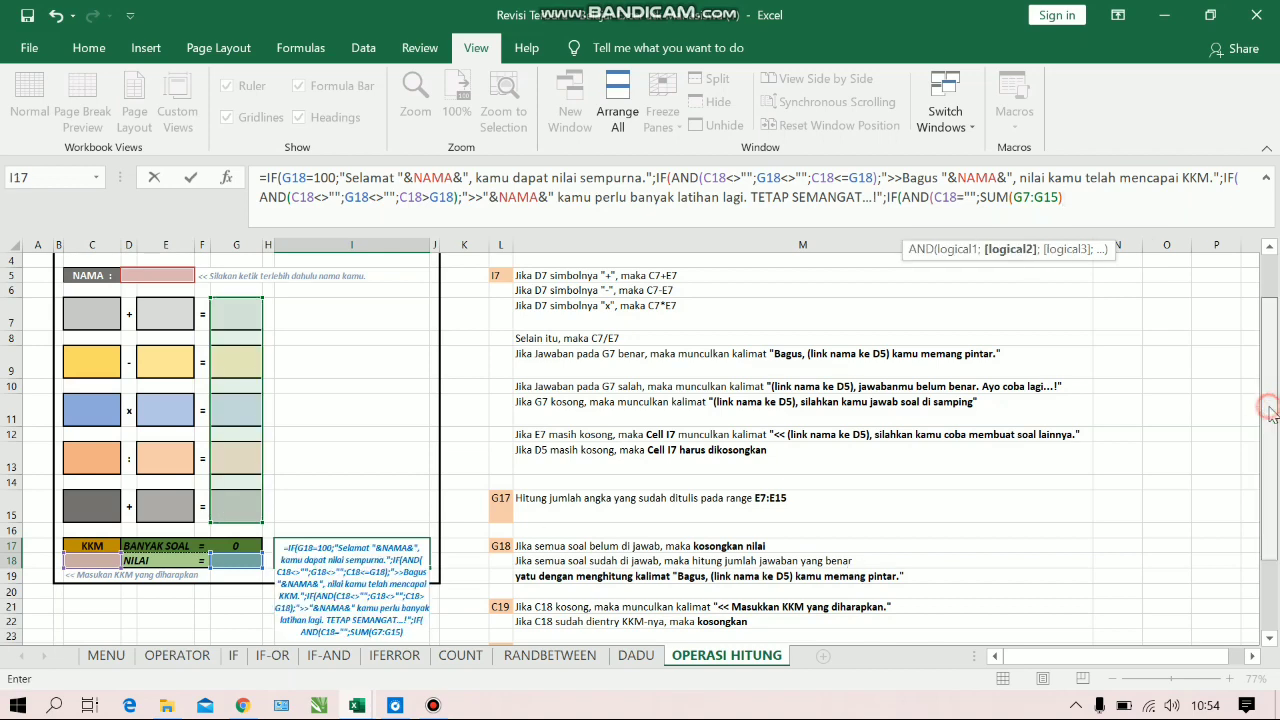
Complete the second AND condition by testing whether the sum is less than G17, and close the AND test
scroll(1277, 470, "down", 1)
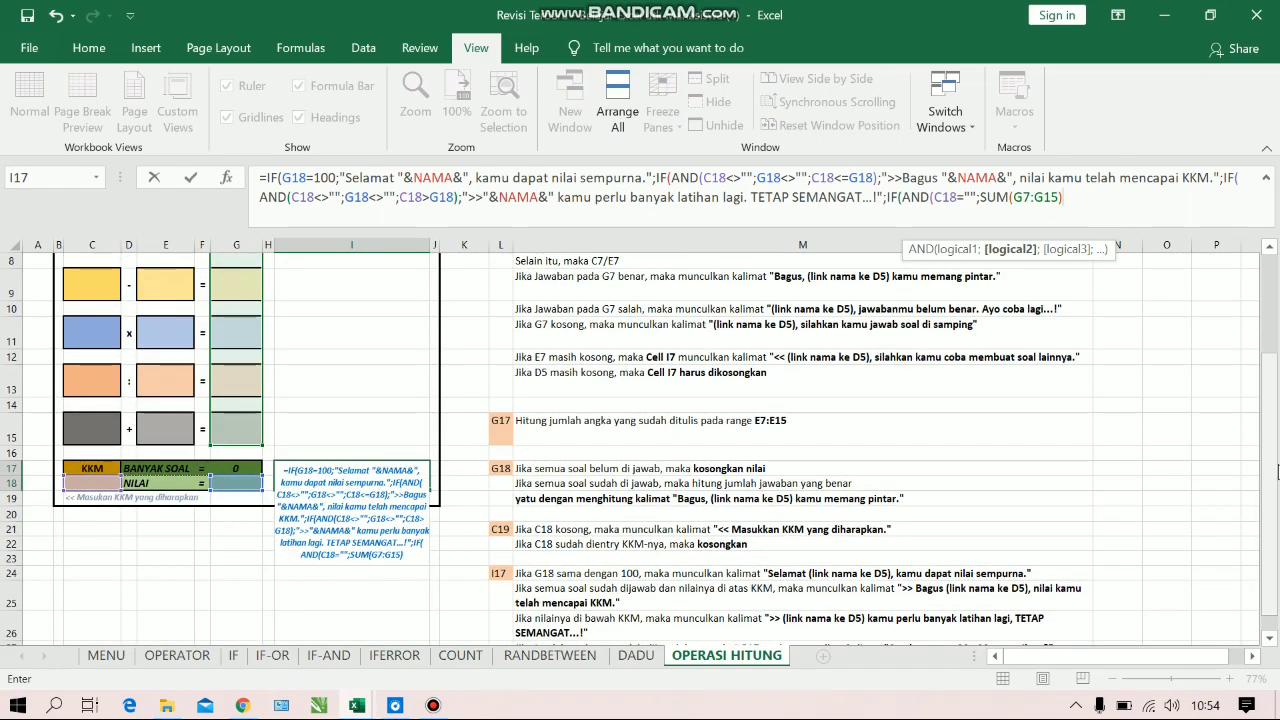
scroll(1277, 480, "down", 1)
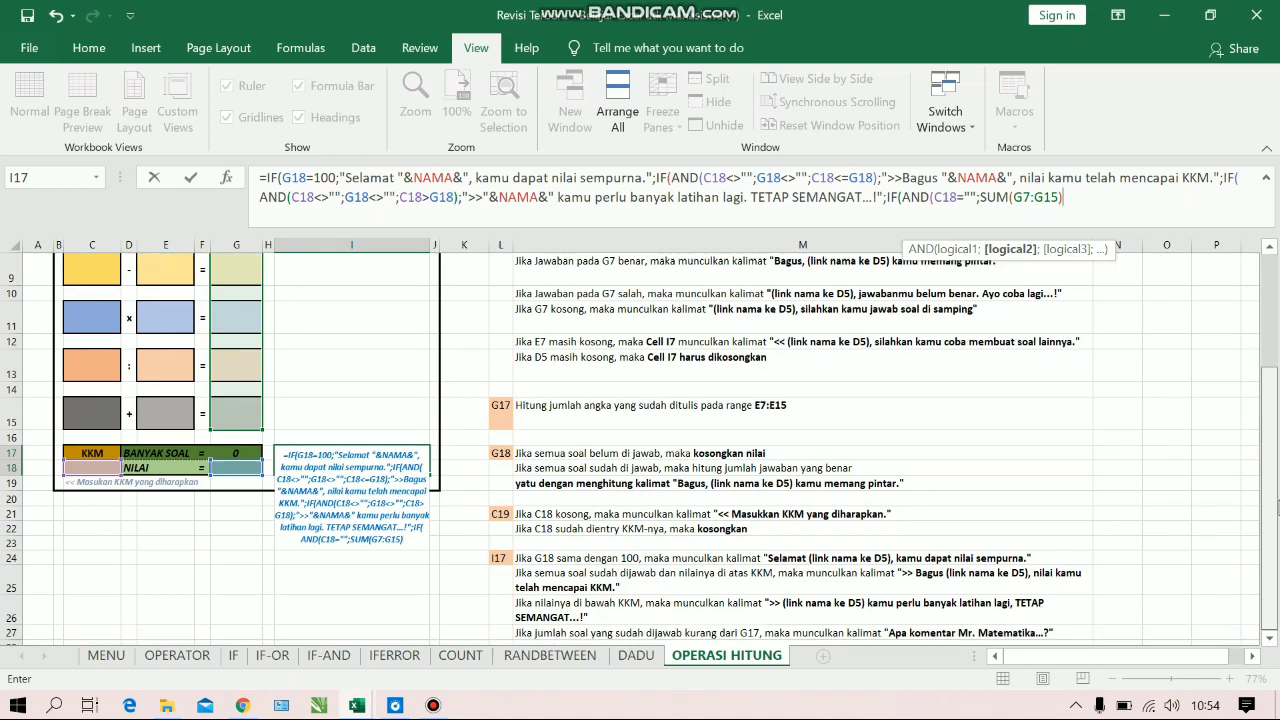
type("<")
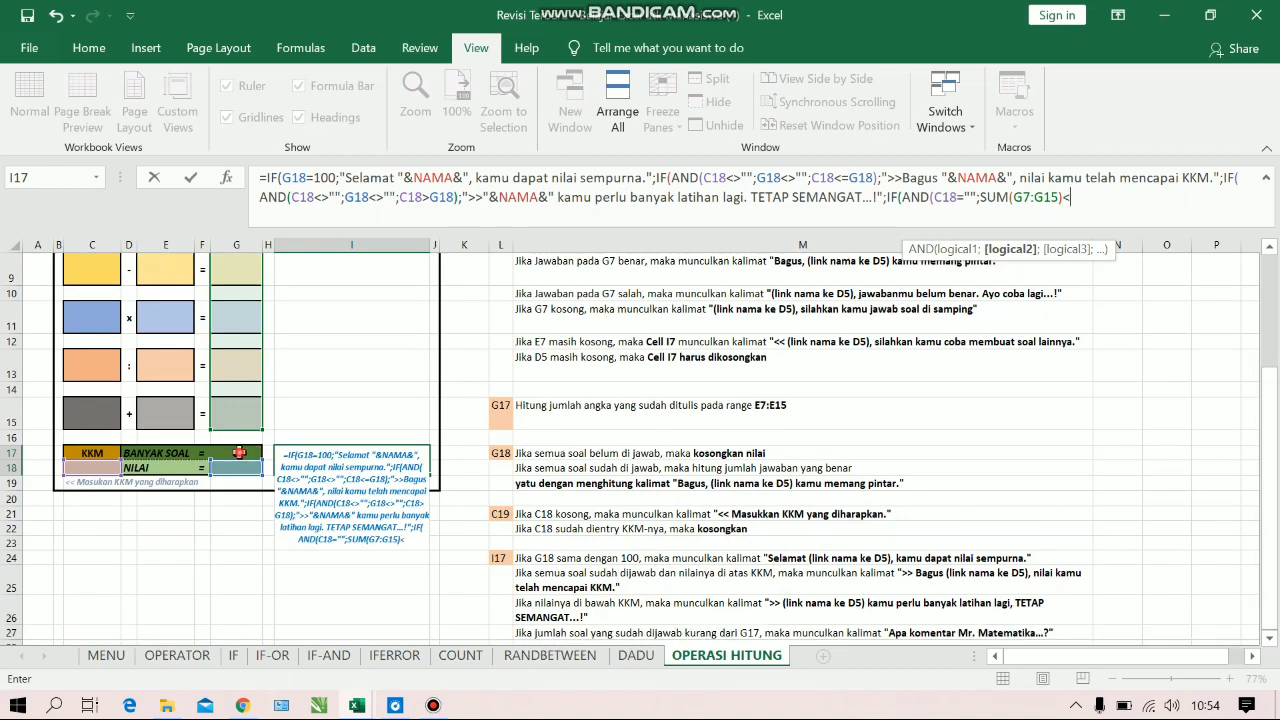
left_click(239, 452)
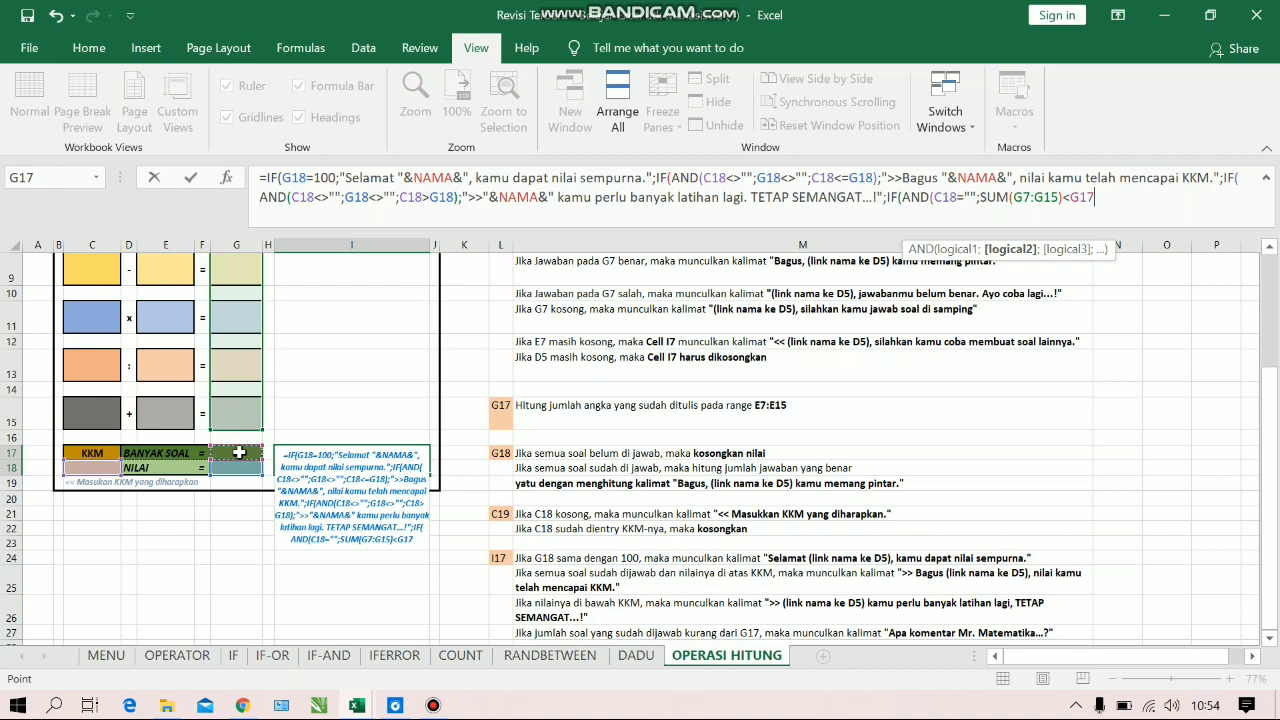
type(")")
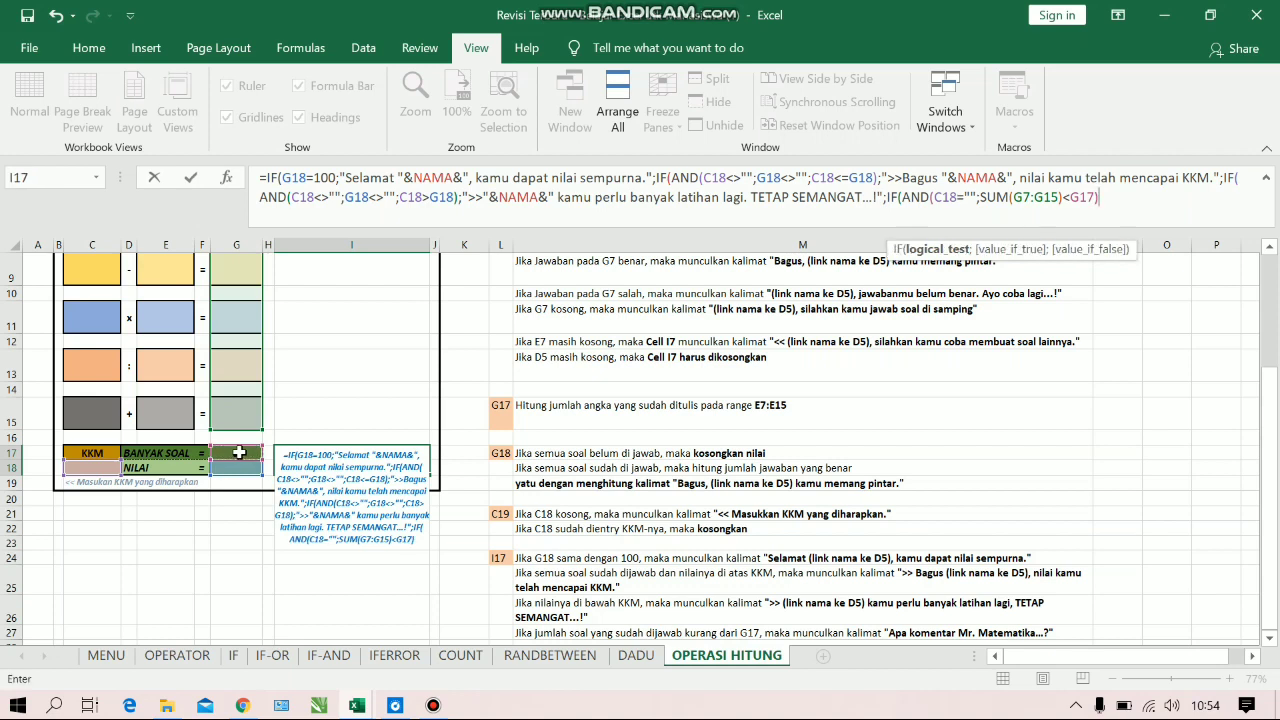
type(";")
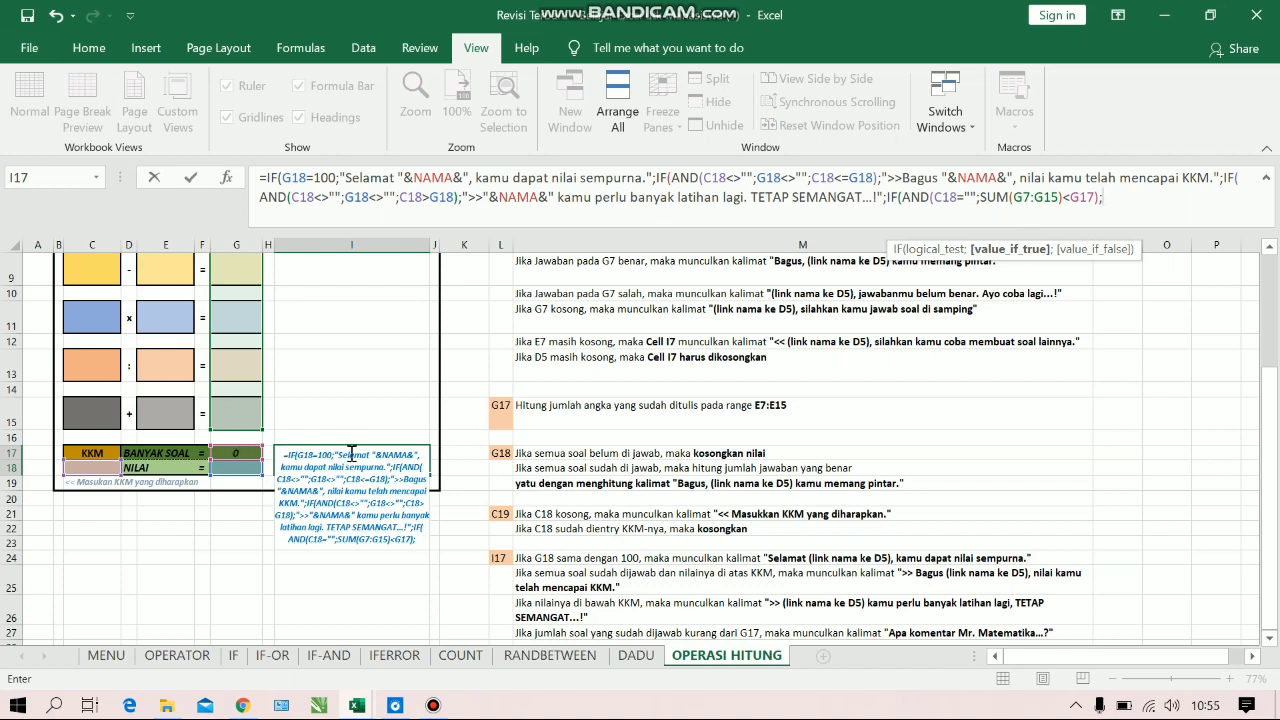
Enter "Apa komentar Mr.Matematika...?" as the fourth IF's value-if-true text
type("\"Apa komen")
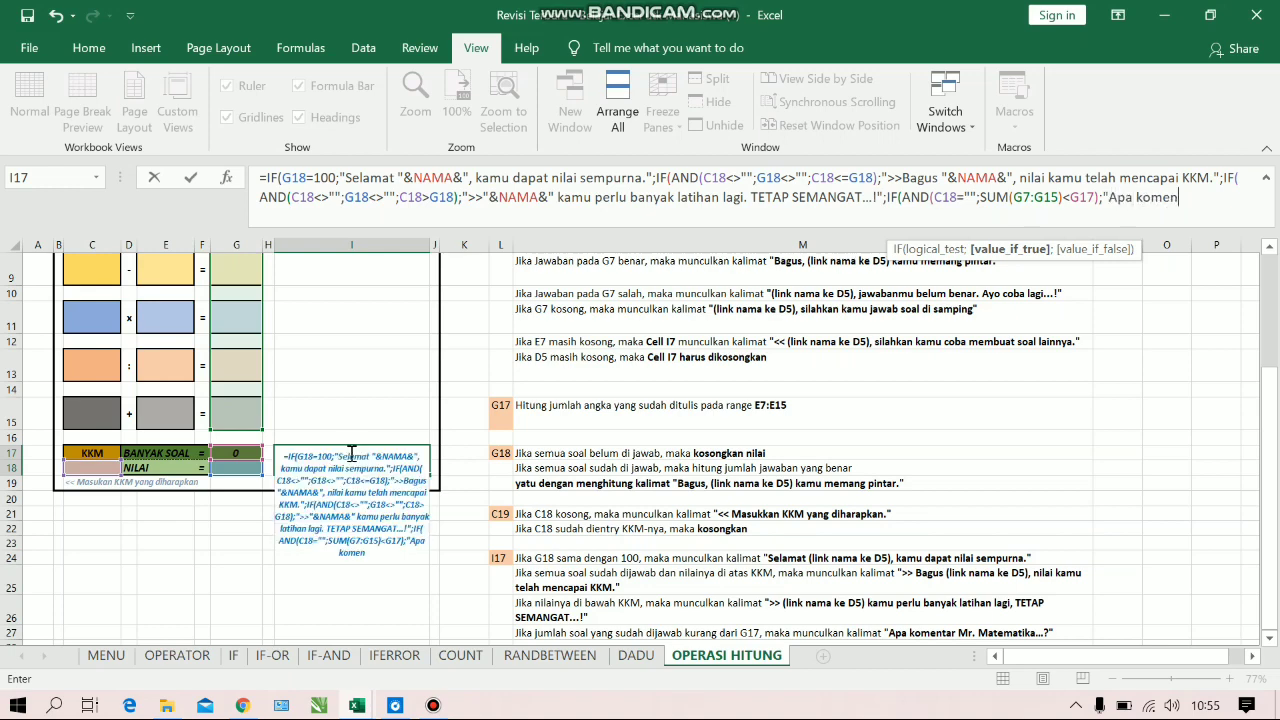
type("tar Mr.Matemati")
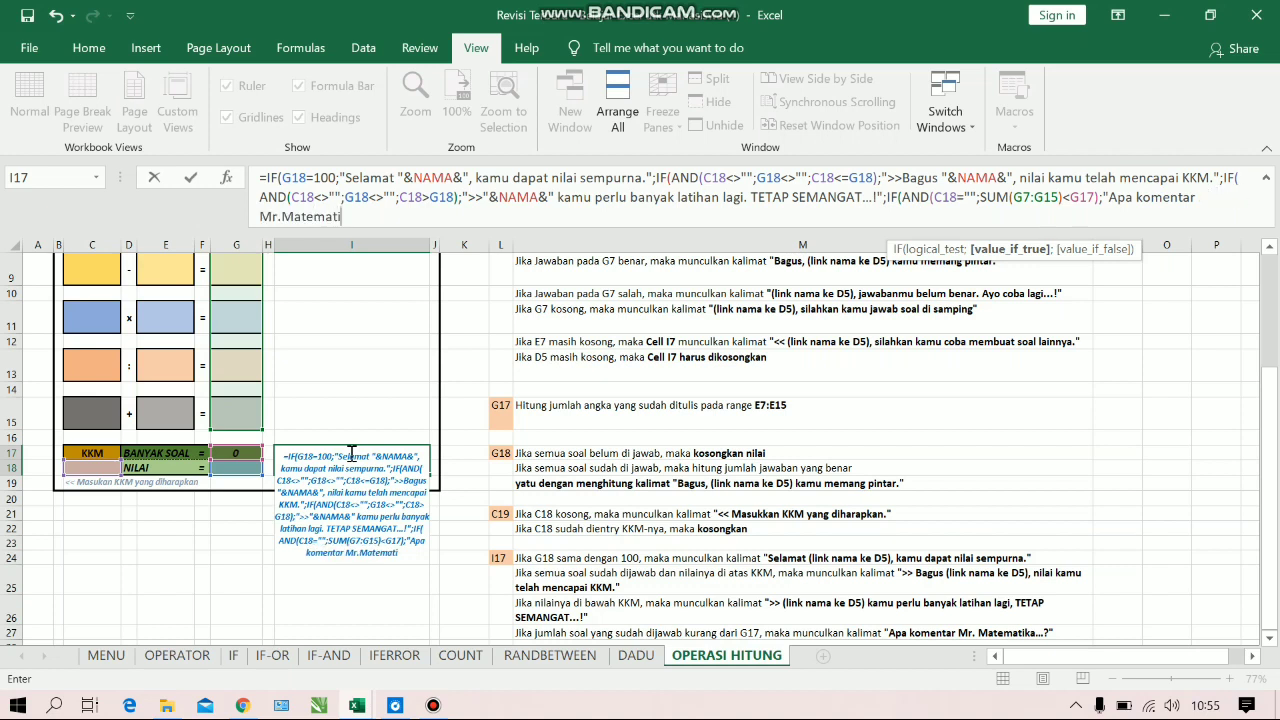
type("ka?")
key("Left")
type("...!\";")
Set the value-if-false to a single-space text, close all four nested IFs and commit the formula in I17
type("\"")
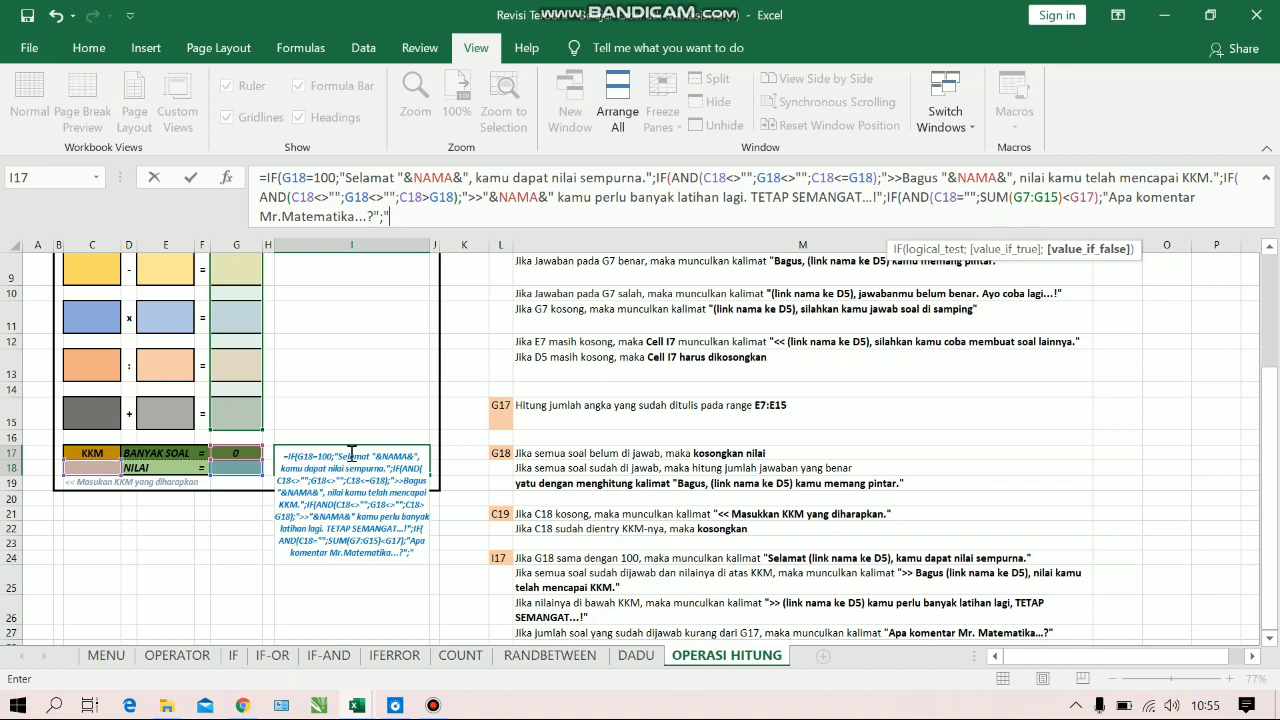
type(" \")")
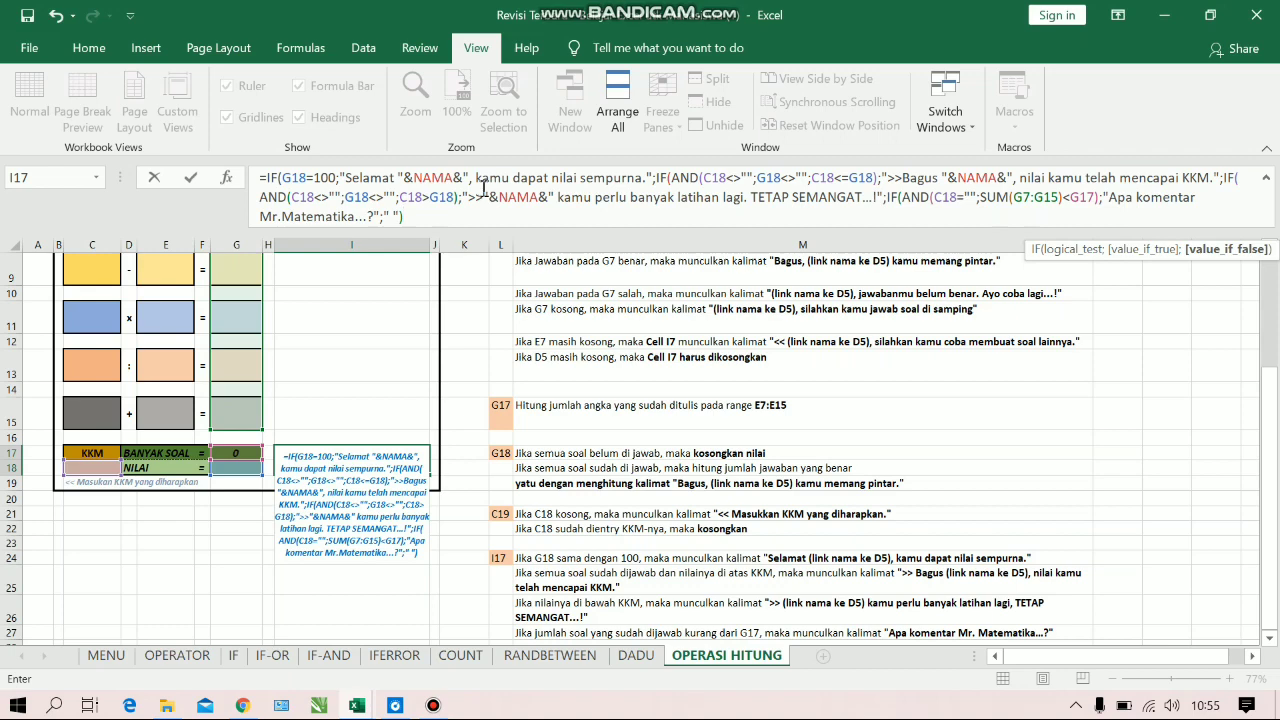
type(")))")
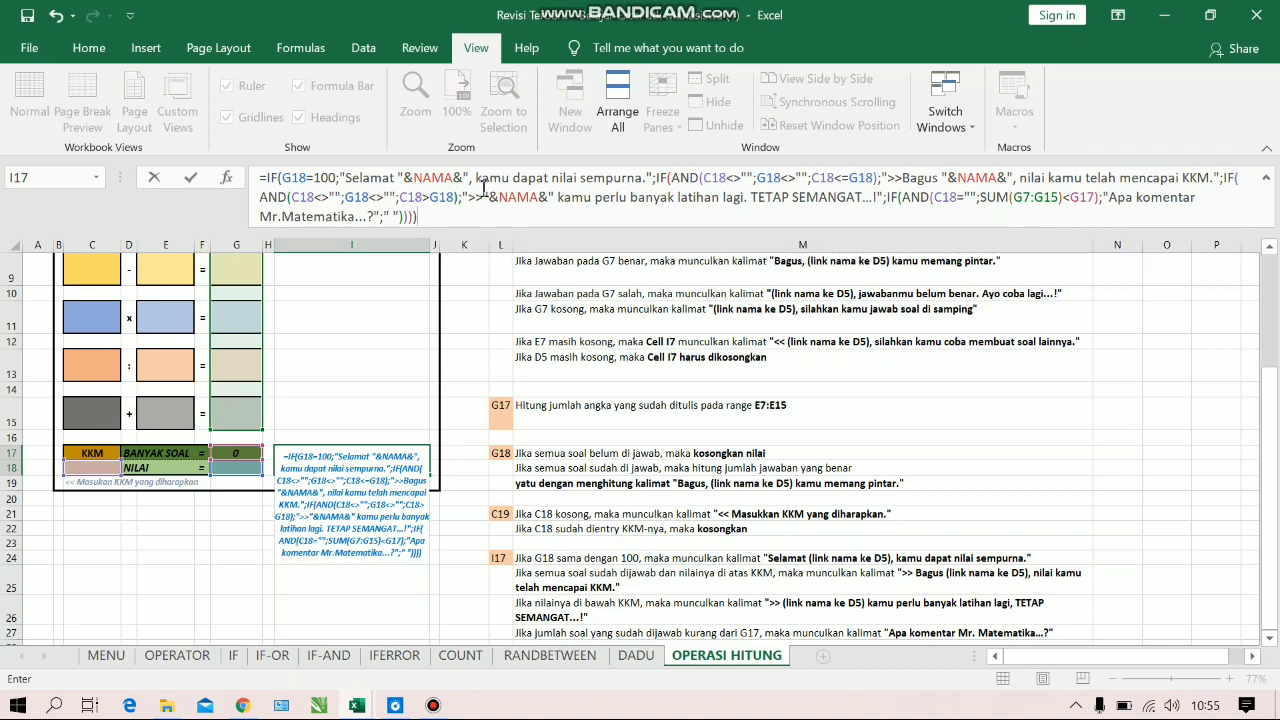
key("Return")
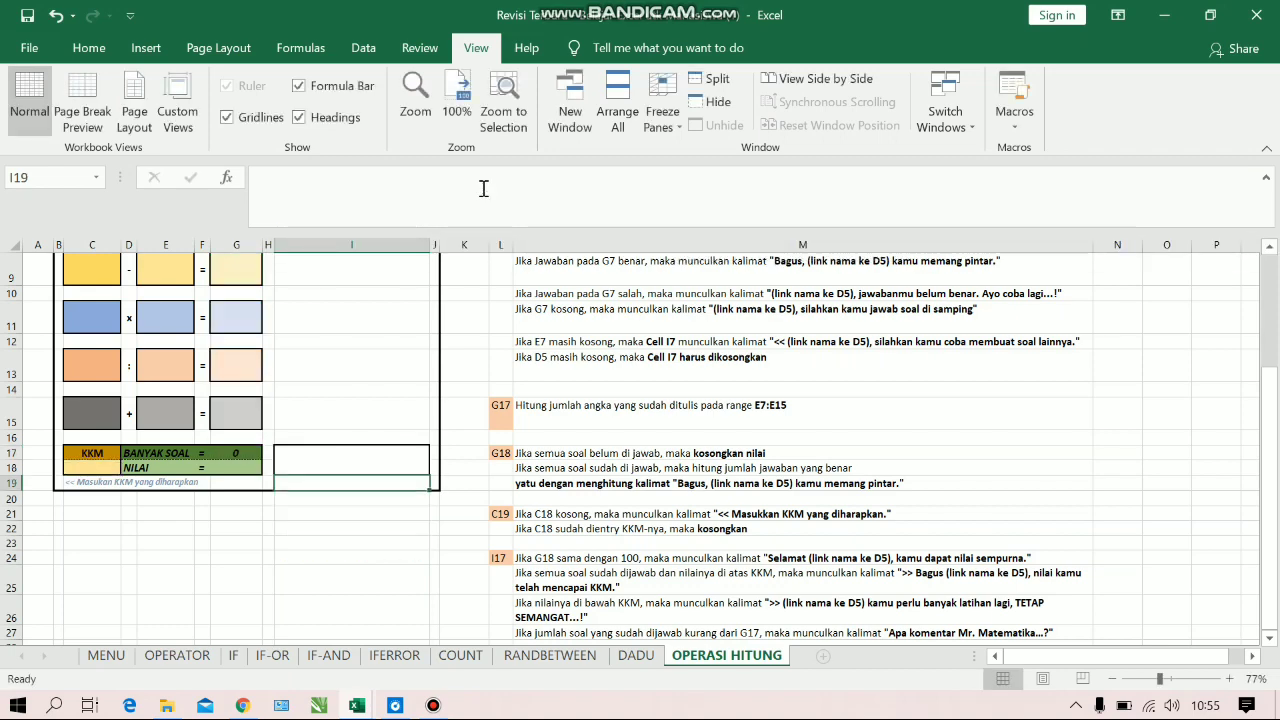
left_click(325, 467)
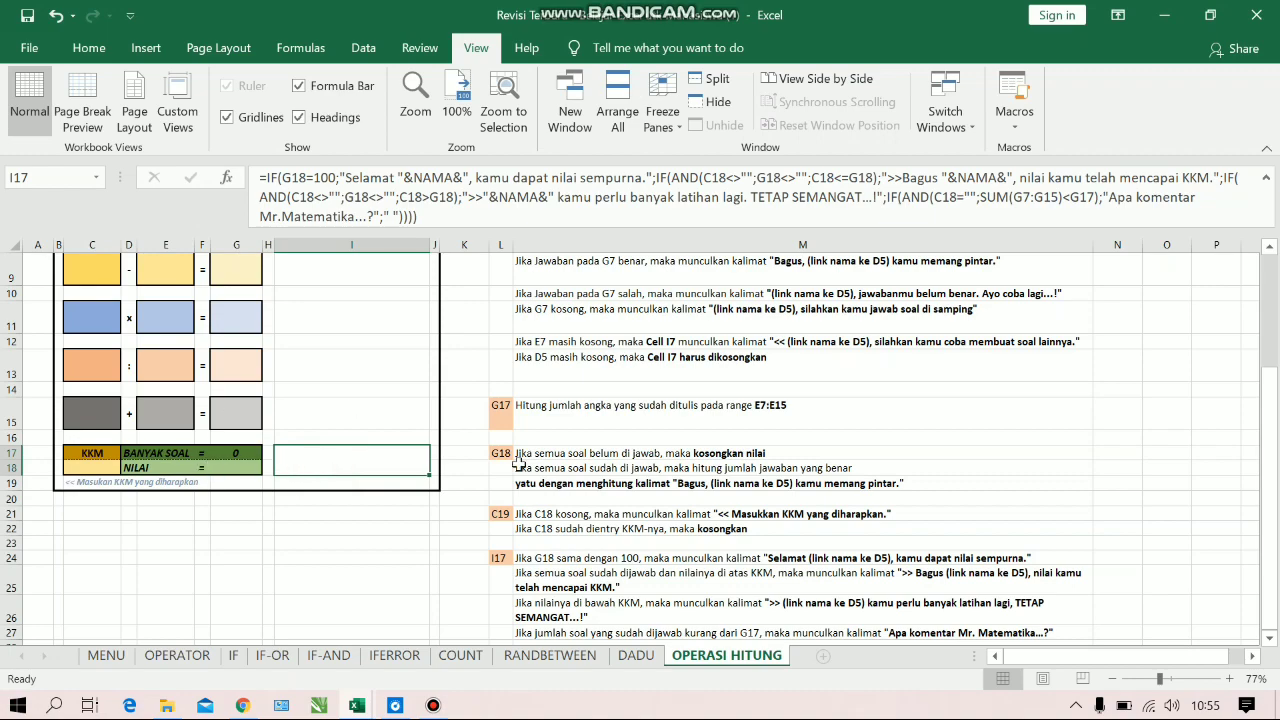
Enter the student's name in the NAMA cell D5 to test the sheet
left_click_drag(1268, 452, 1246, 363)
left_click(158, 298)
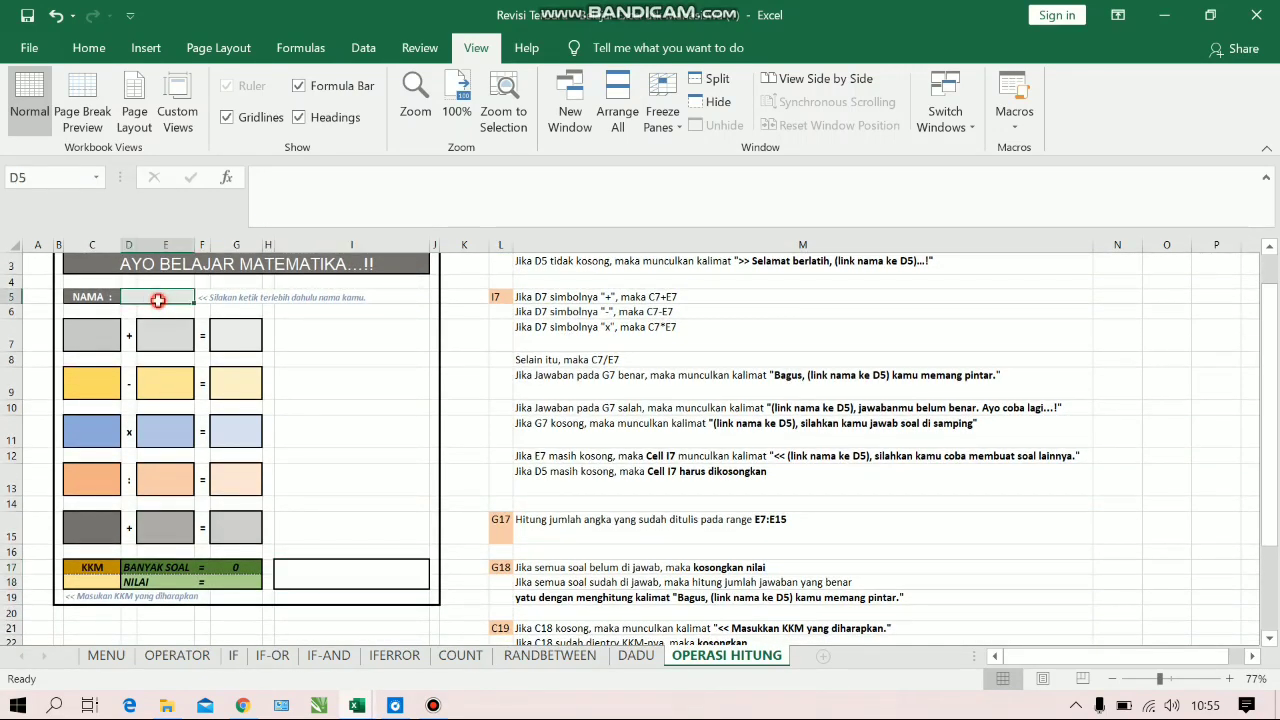
type("anisa")
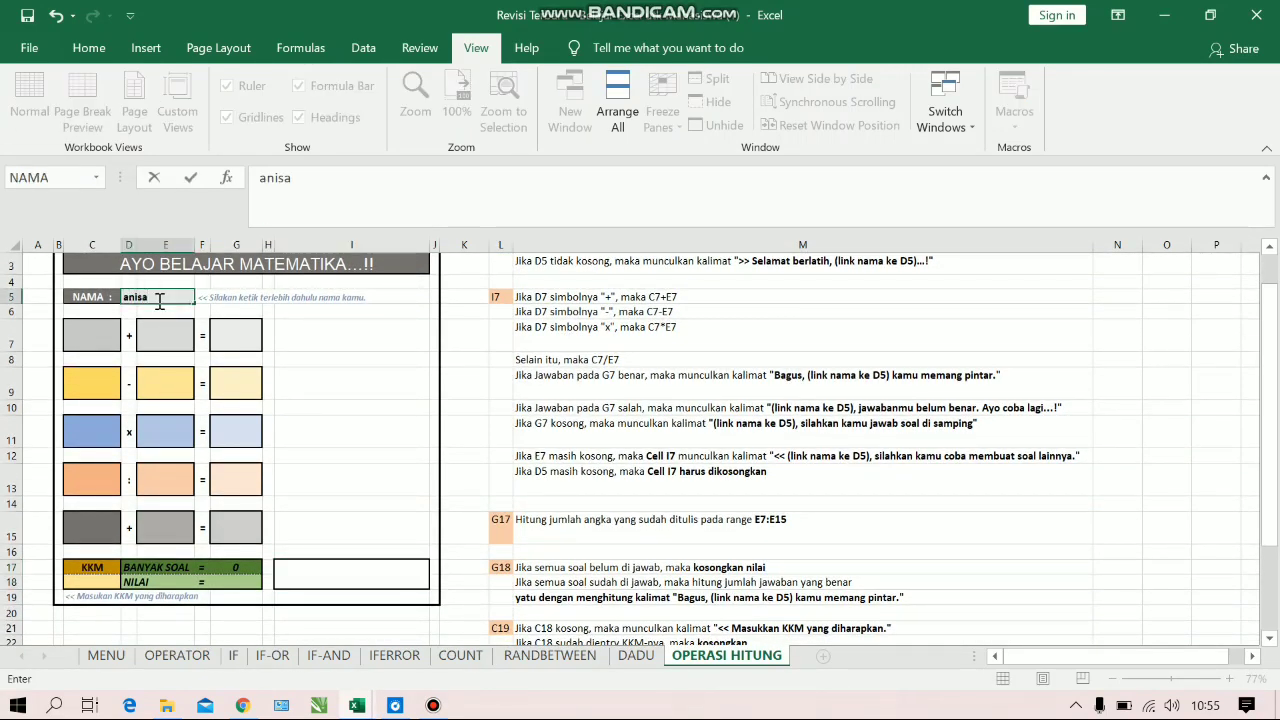
key("Return")
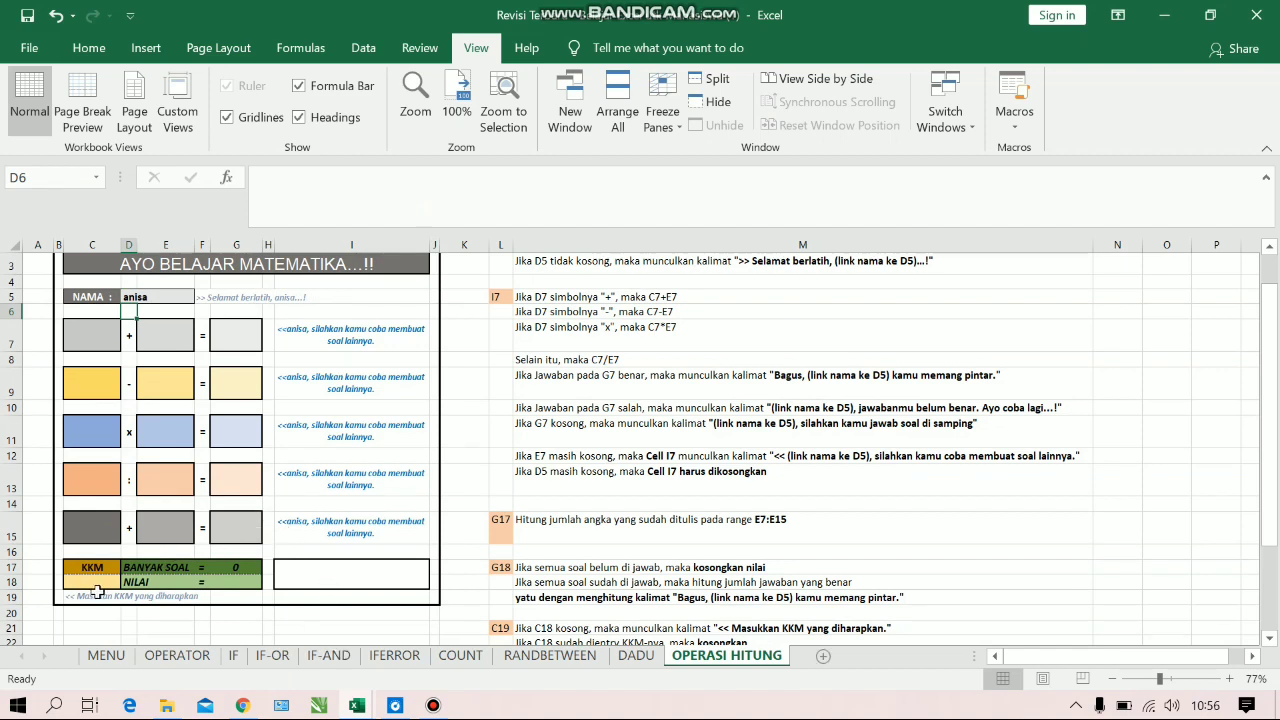
Fill in the row 7 addition problem as 1 + 1 with the wrong answer 1 in G7
left_click(103, 346)
type("1")
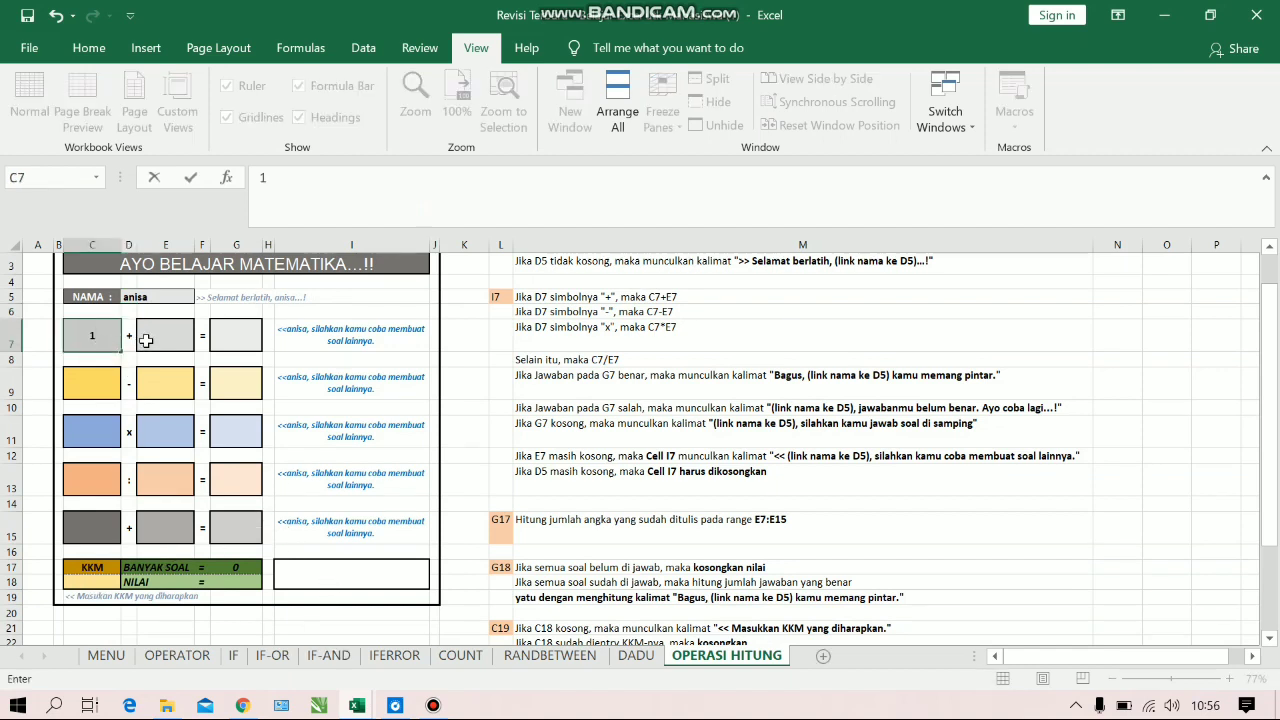
left_click(166, 332)
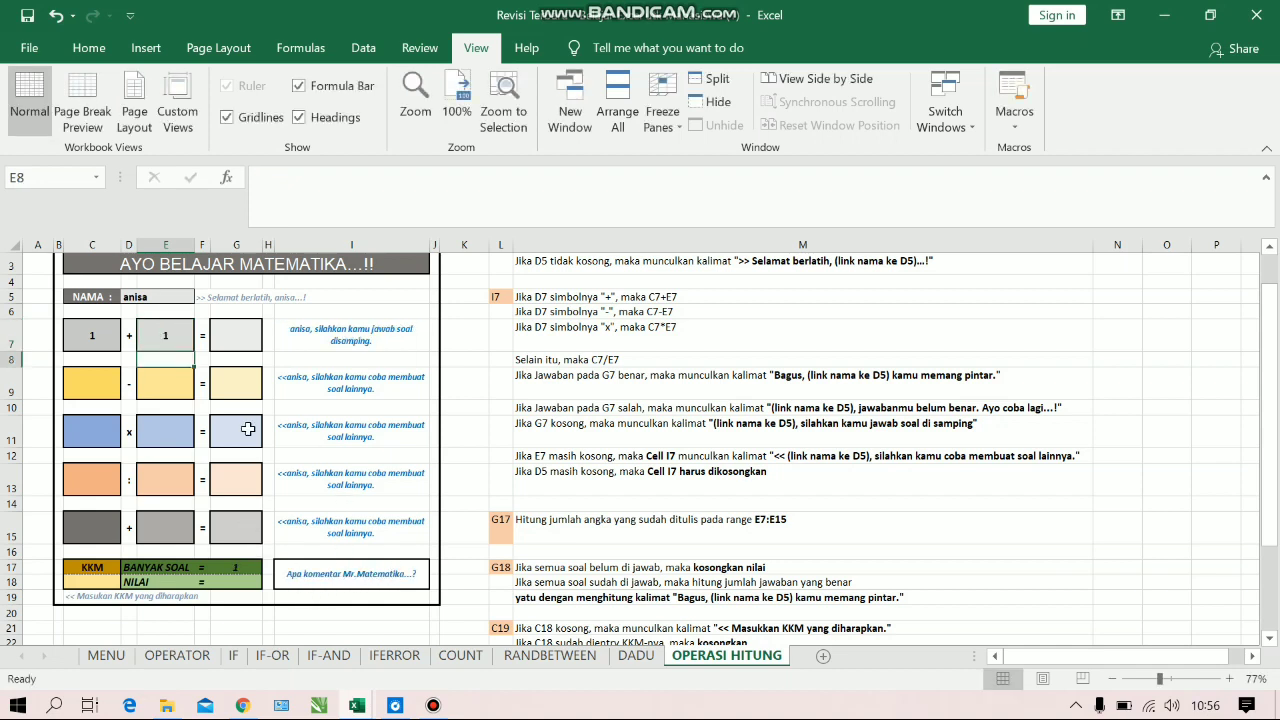
left_click(226, 339)
type("1")
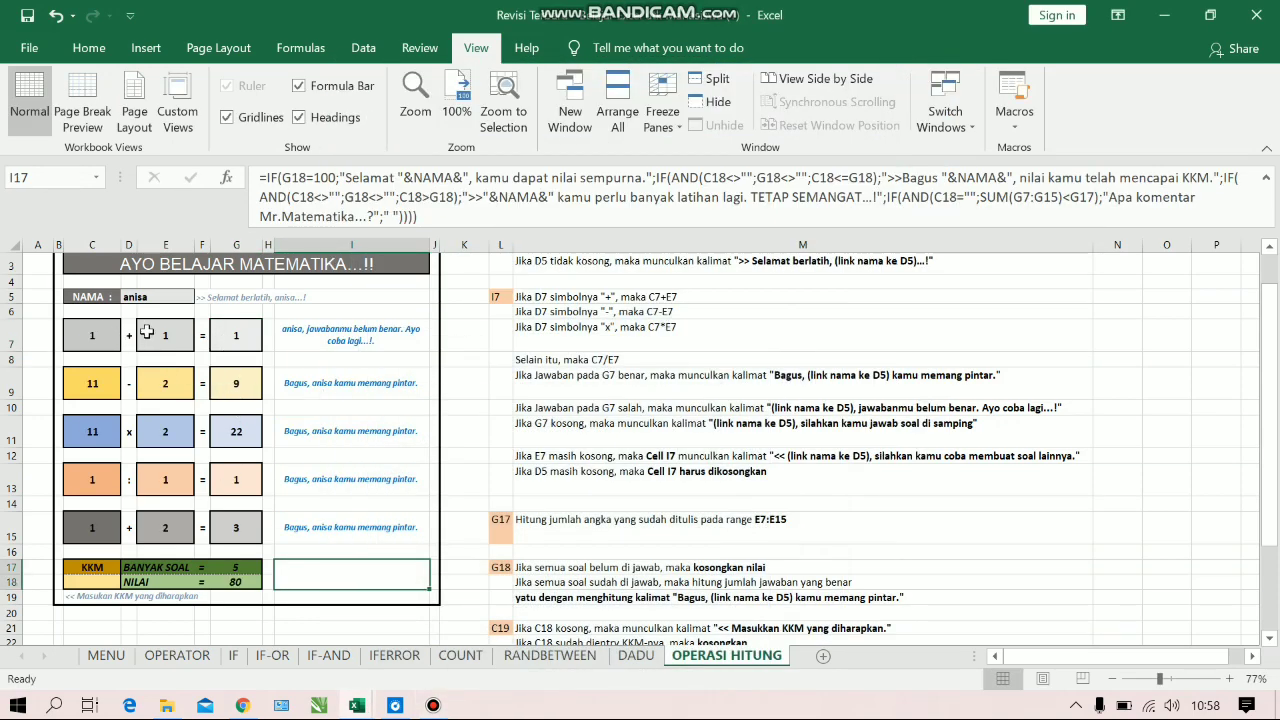
Set the KKM in C18 to 60
left_click(102, 586)
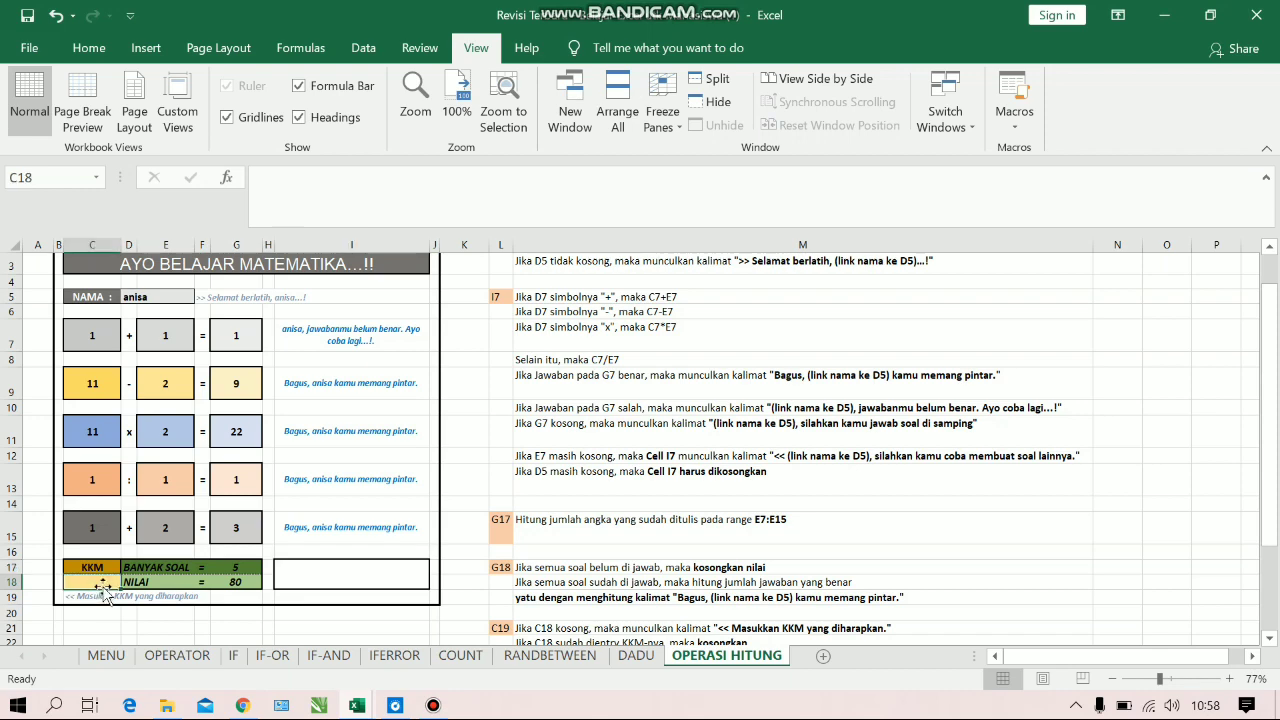
type("60")
key("Return")
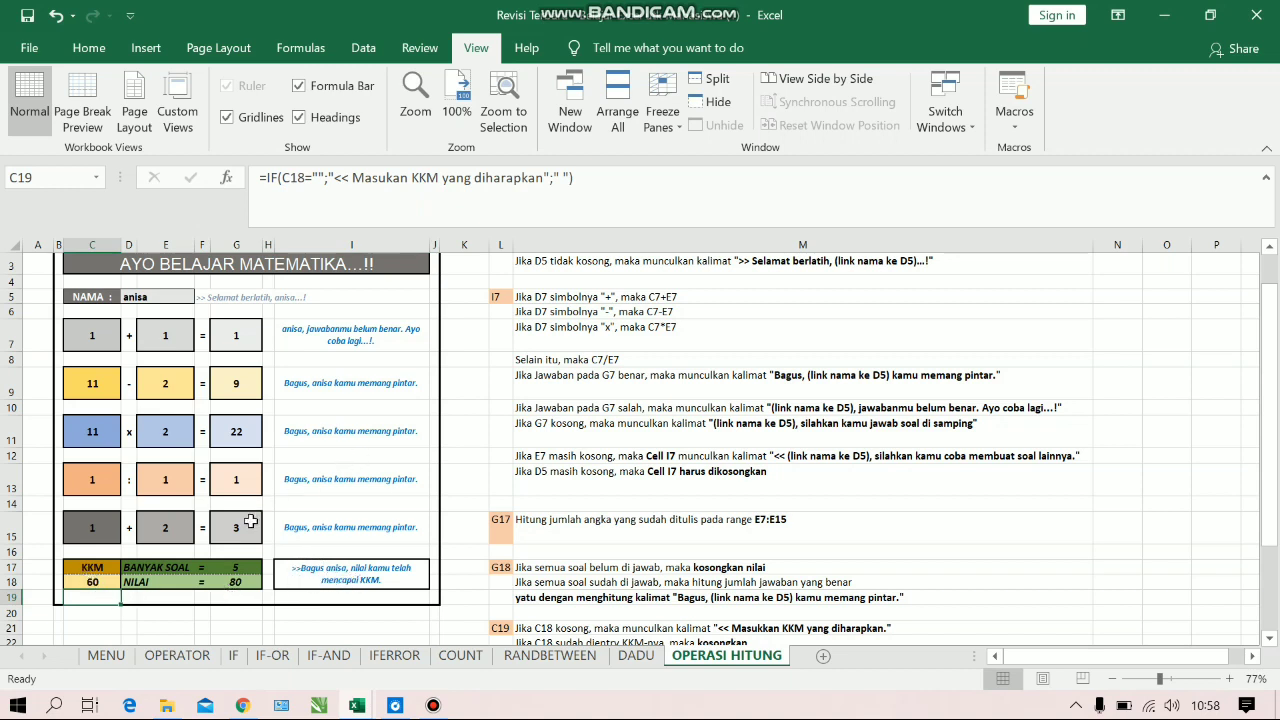
Change the answers in G13 and G15 to 0 to test the comments for lower scores
left_click(236, 480)
type("0")
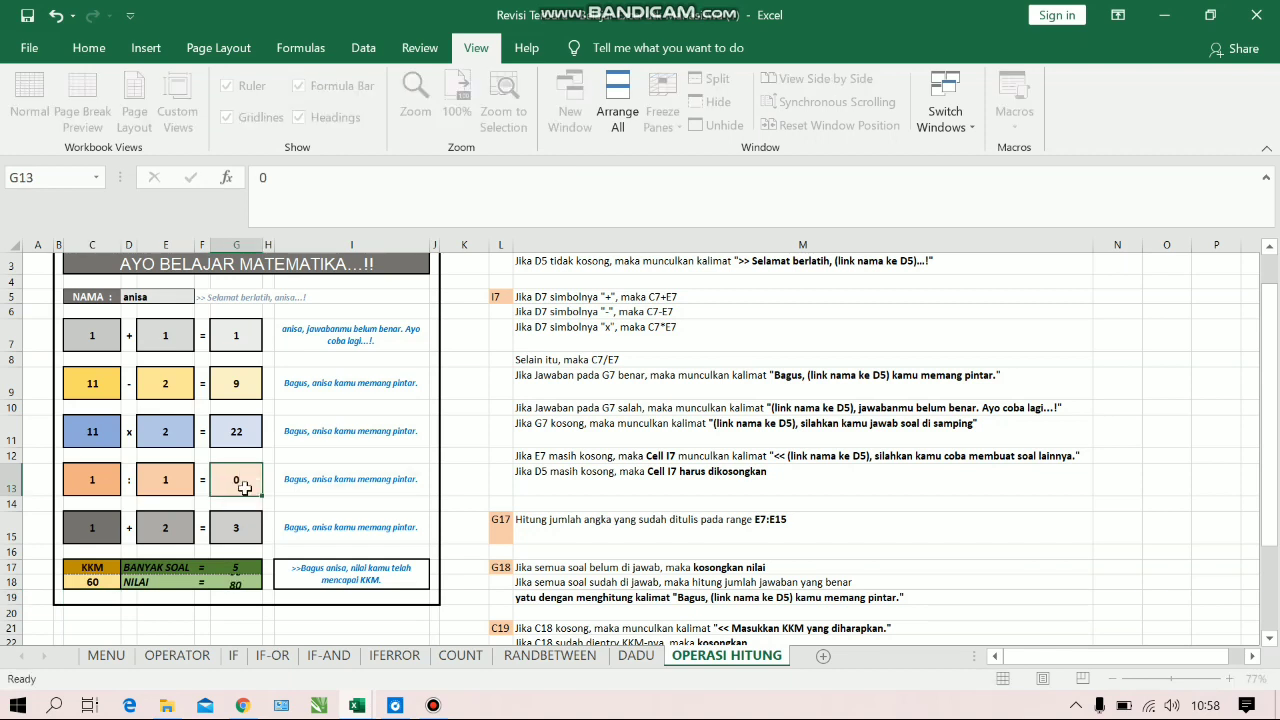
key("Return")
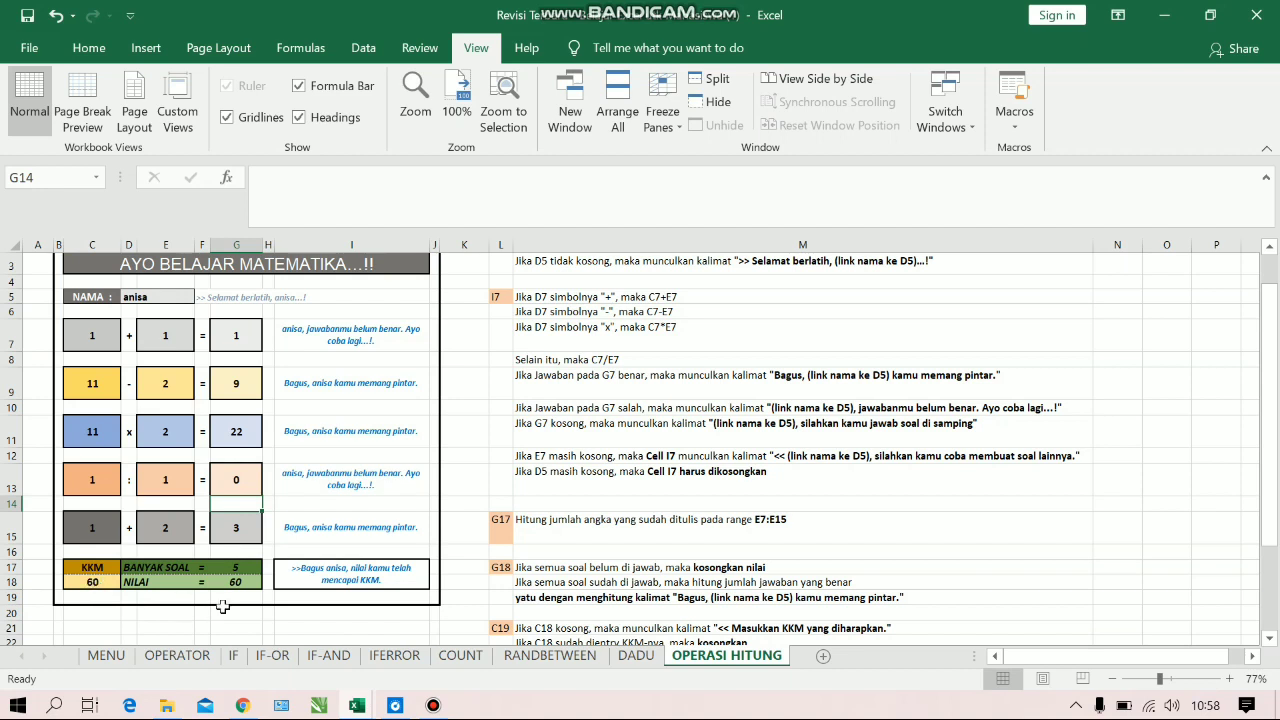
left_click(249, 536)
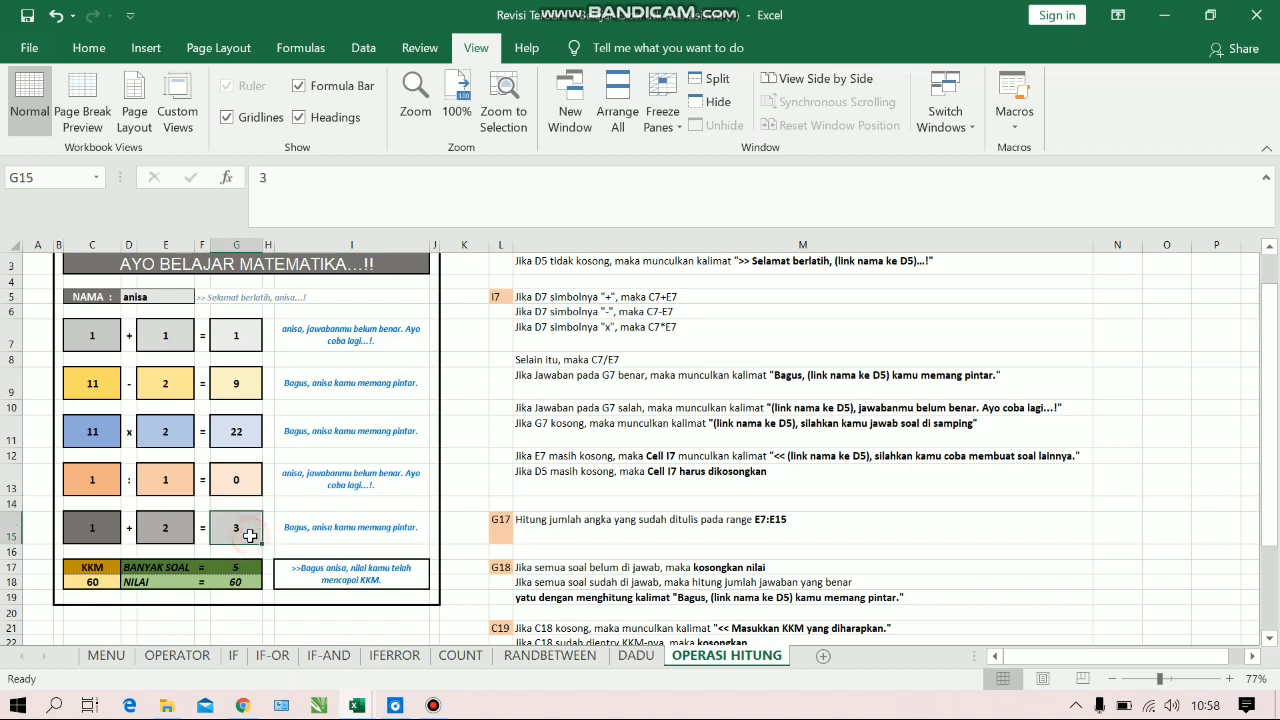
key("BackSpace")
type("0")
key("Return")
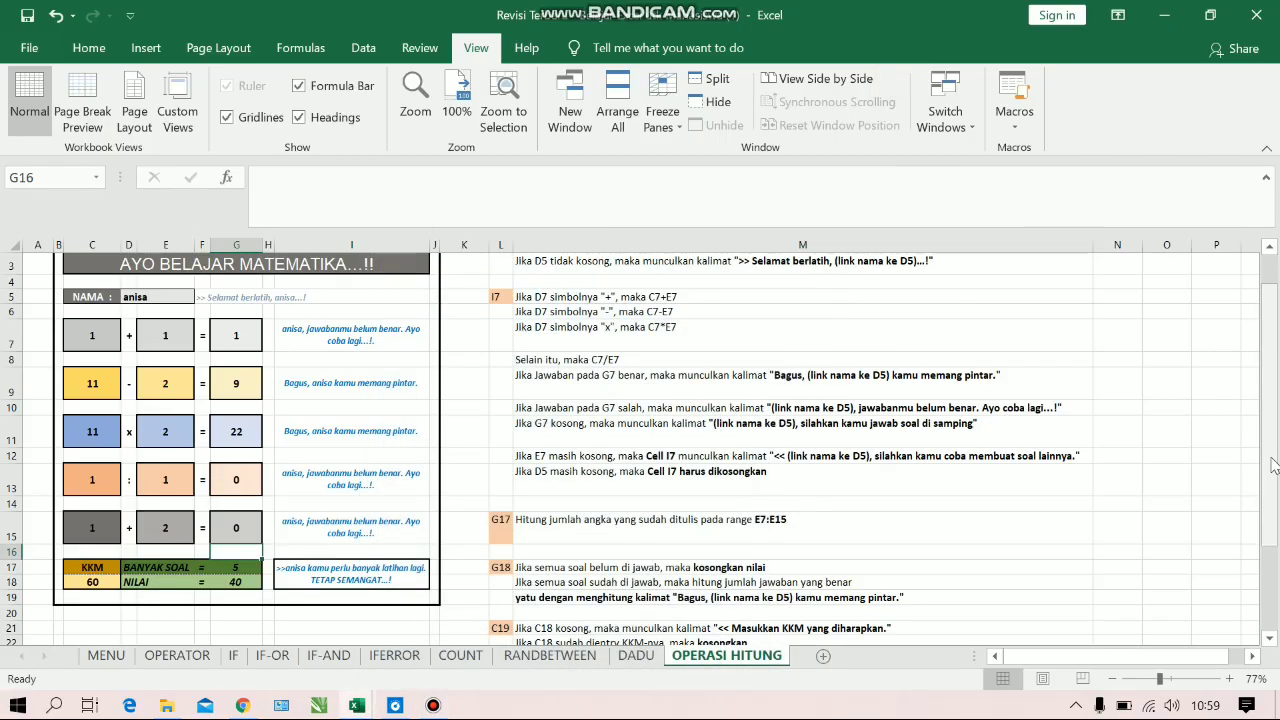
Enter the student's name in D5 of the cleared practice sheet
left_click_drag(1270, 462, 1231, 314)
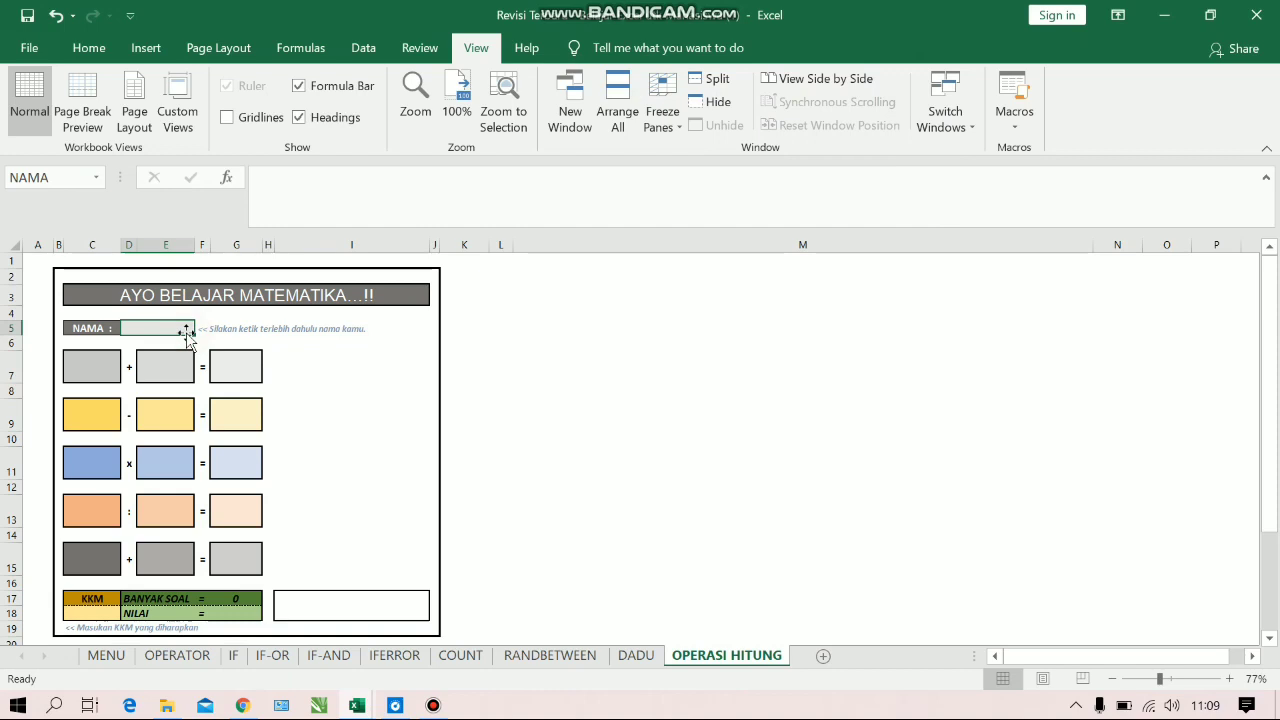
type("Anisa")
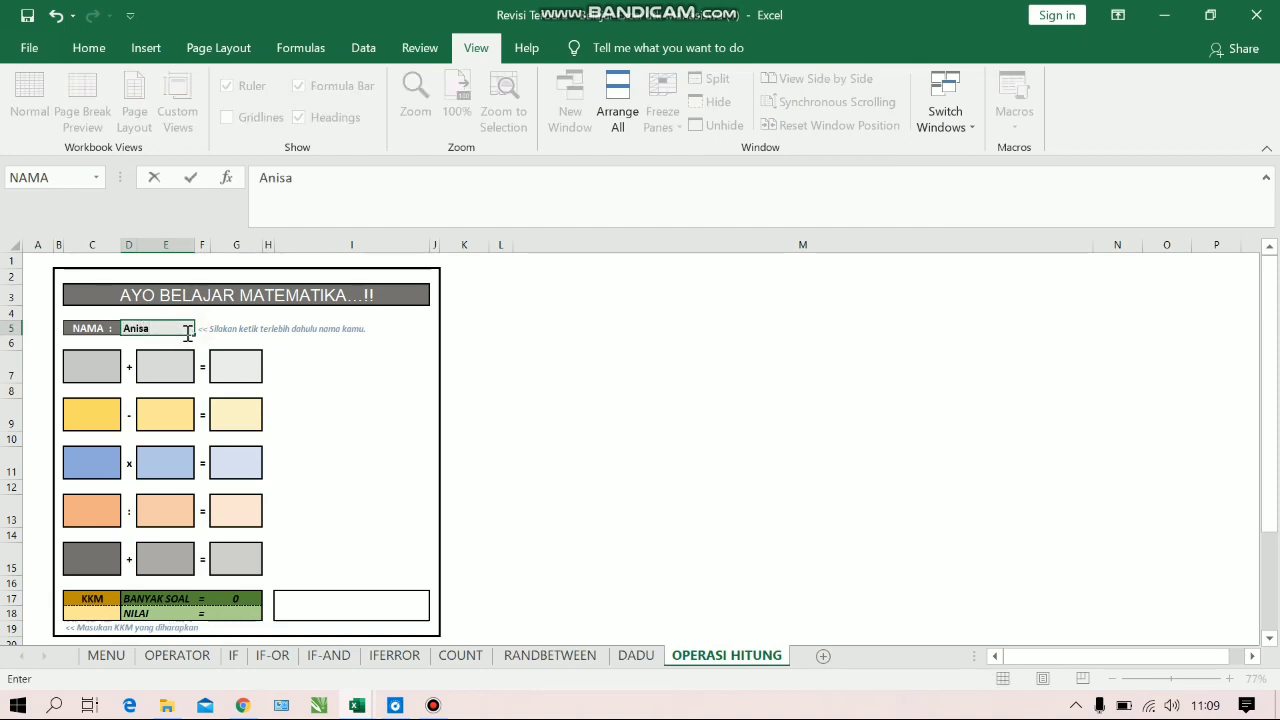
key("Return")
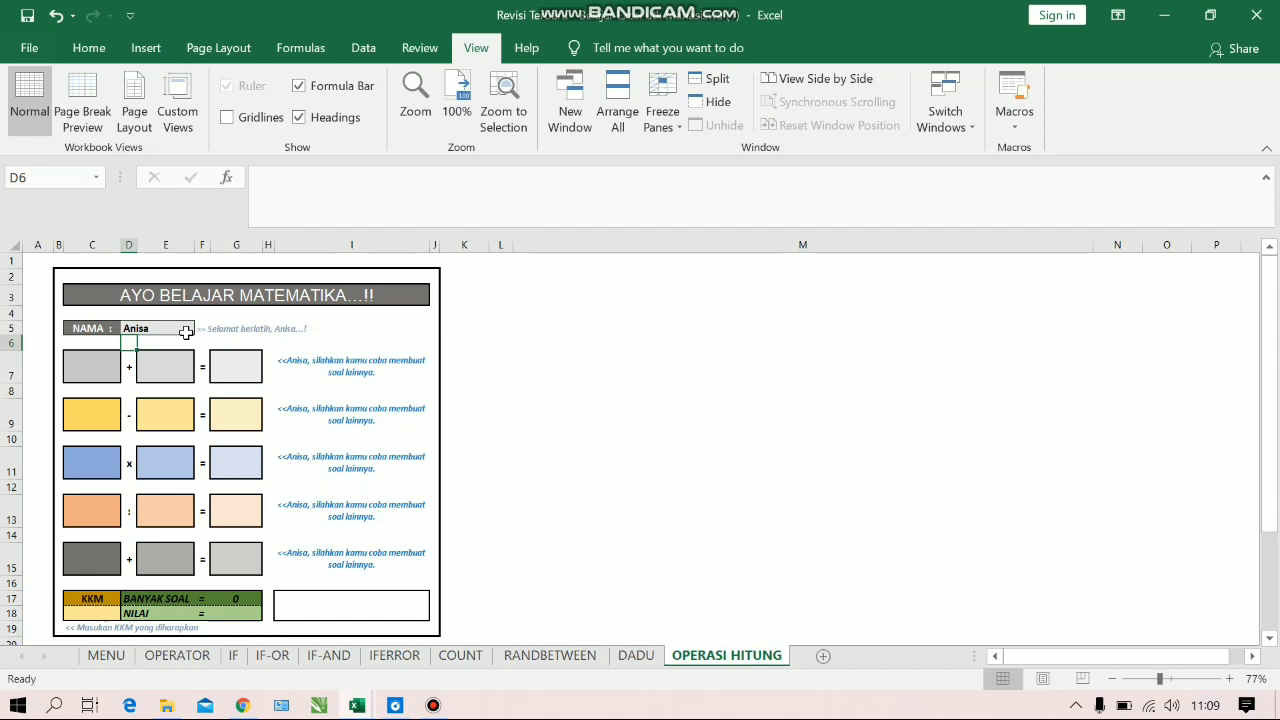
Fill in the row 7 addition problem as 1 + 2 and the row 9 subtraction problem as 2 - 3
left_click(113, 365)
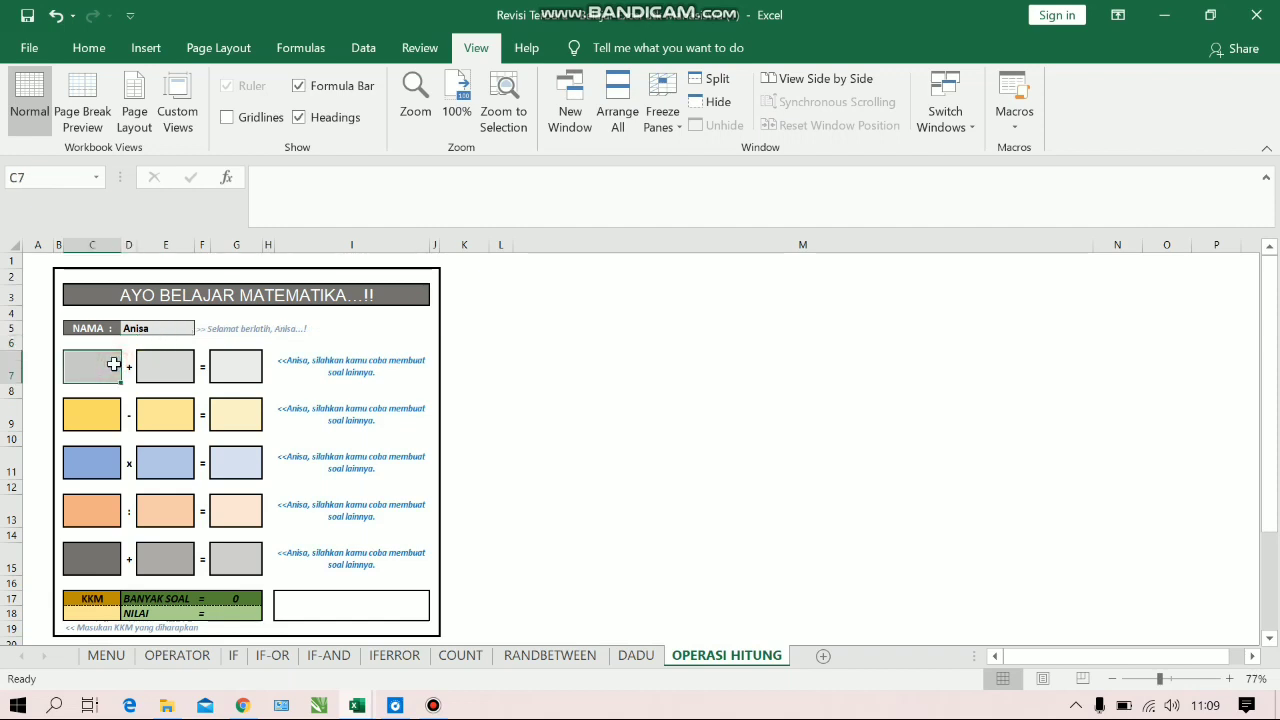
type("1")
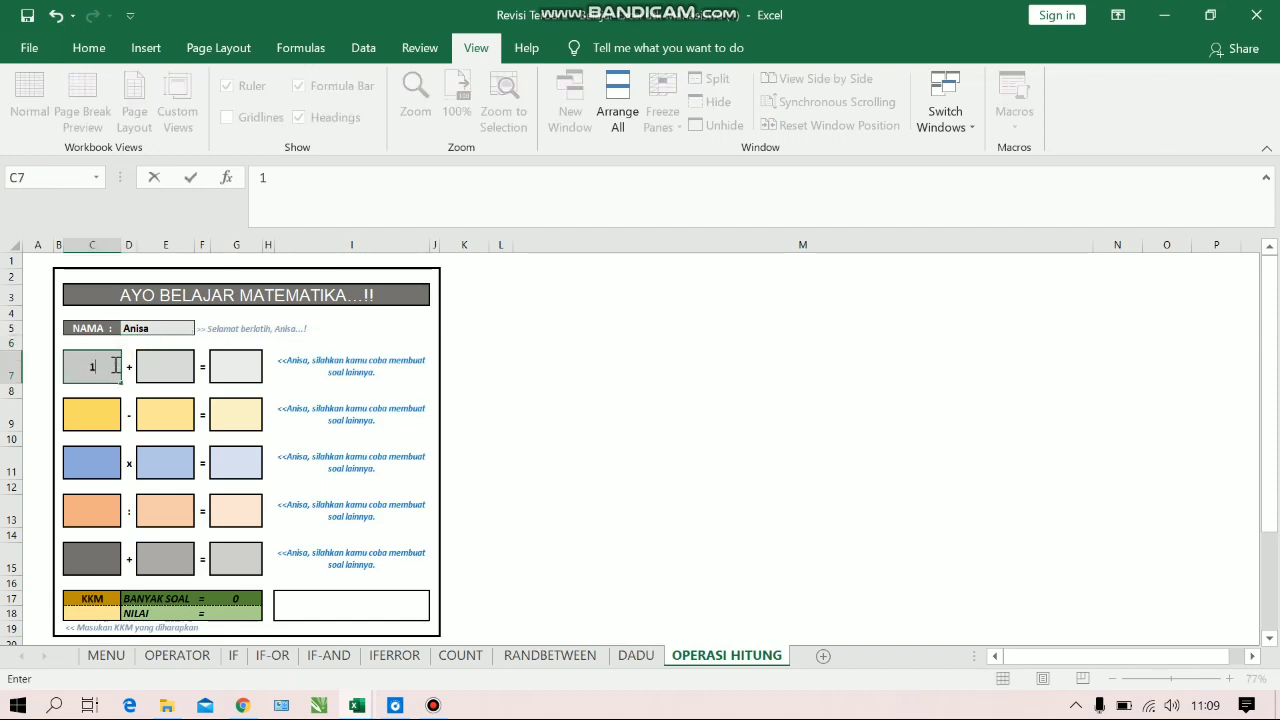
left_click(163, 366)
type("2")
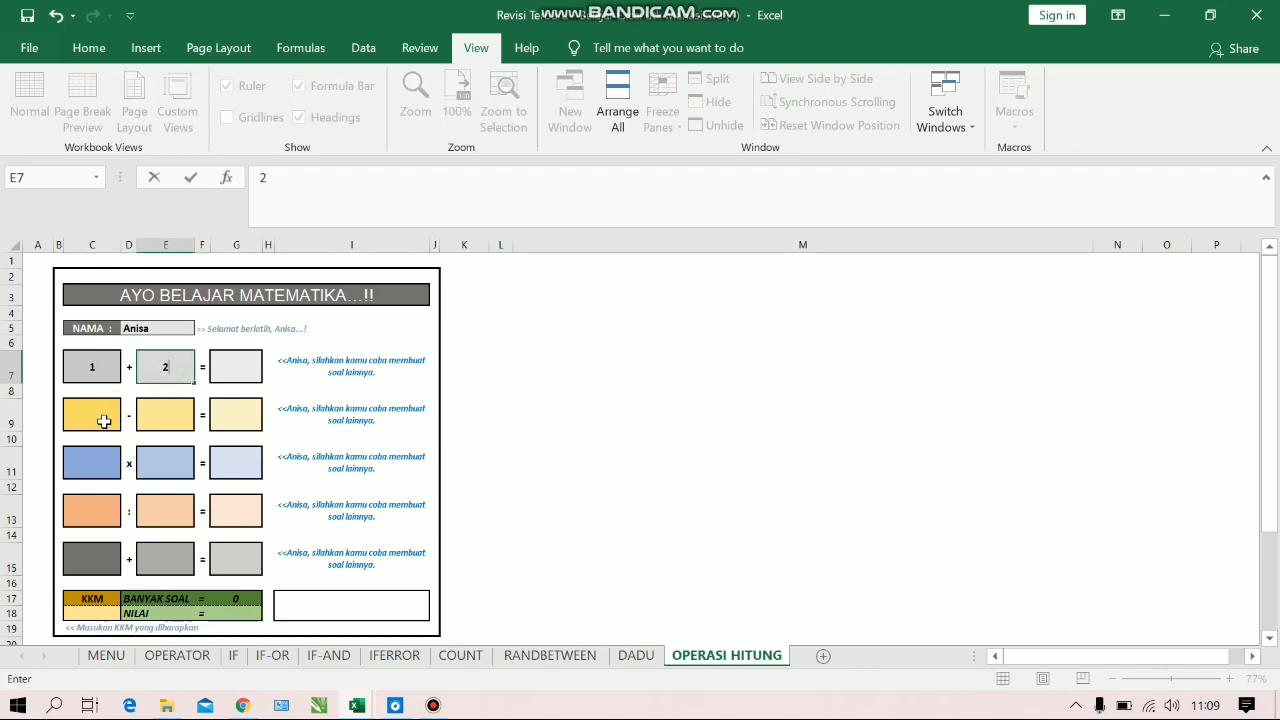
left_click(101, 413)
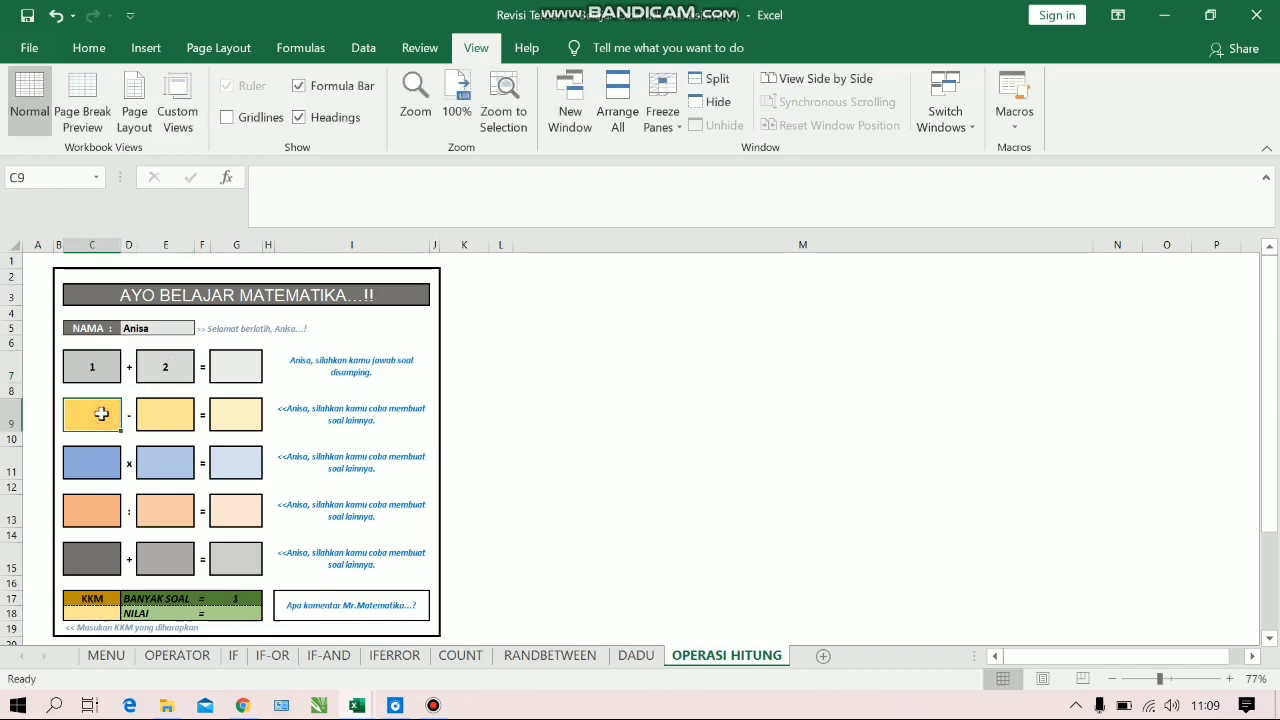
type("2")
left_click(156, 410)
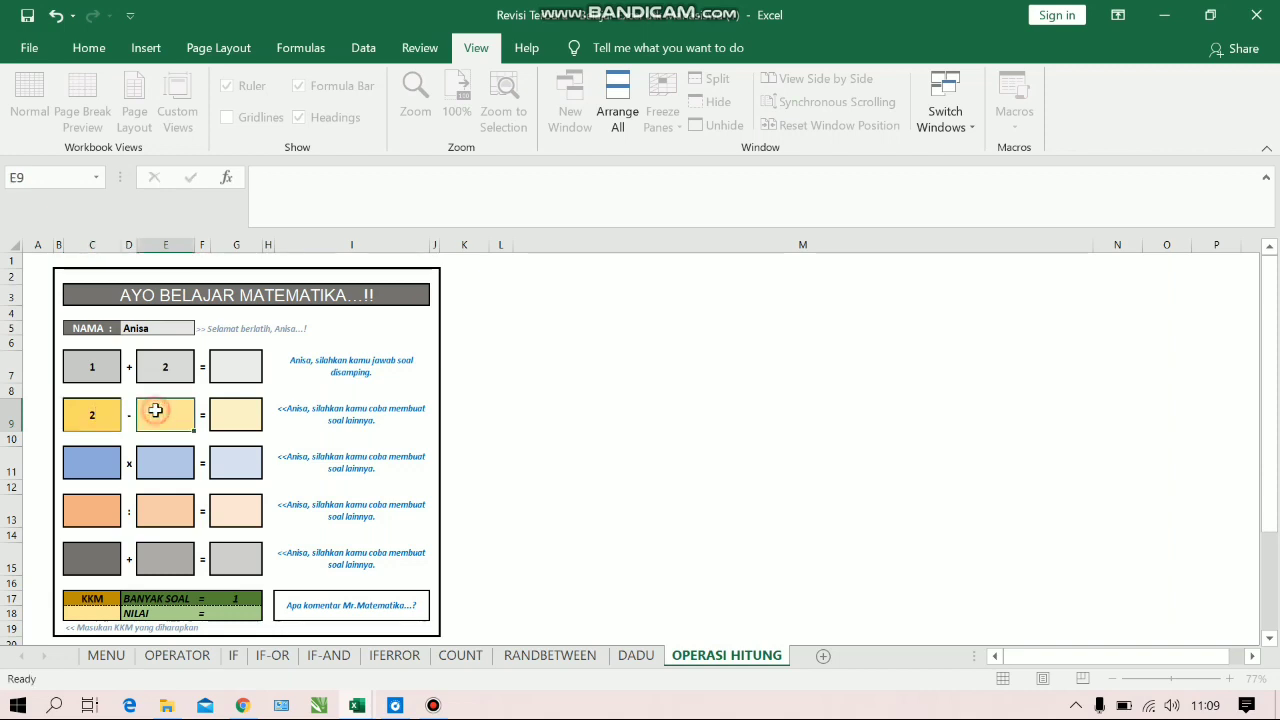
type("3")
Fill in the row 11 multiplication problem as 2 x 9 and the row 13 division problem as 1 : 1
left_click(110, 456)
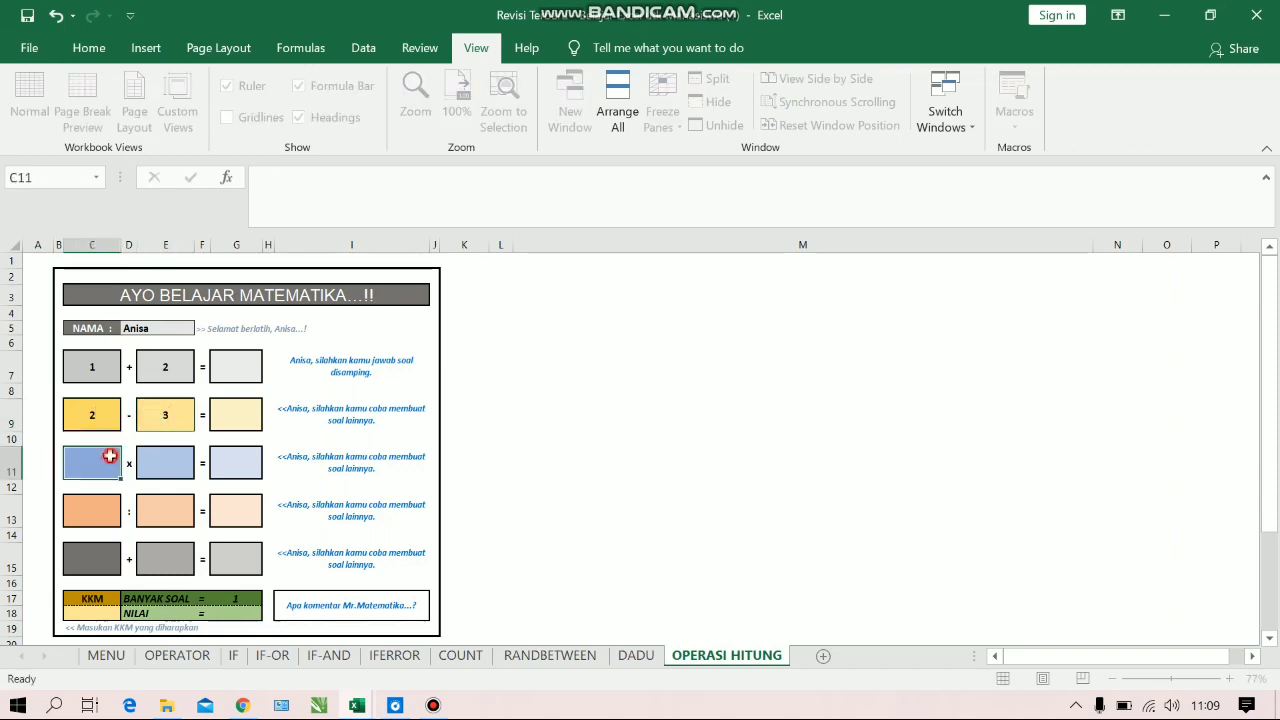
type("2")
left_click(178, 458)
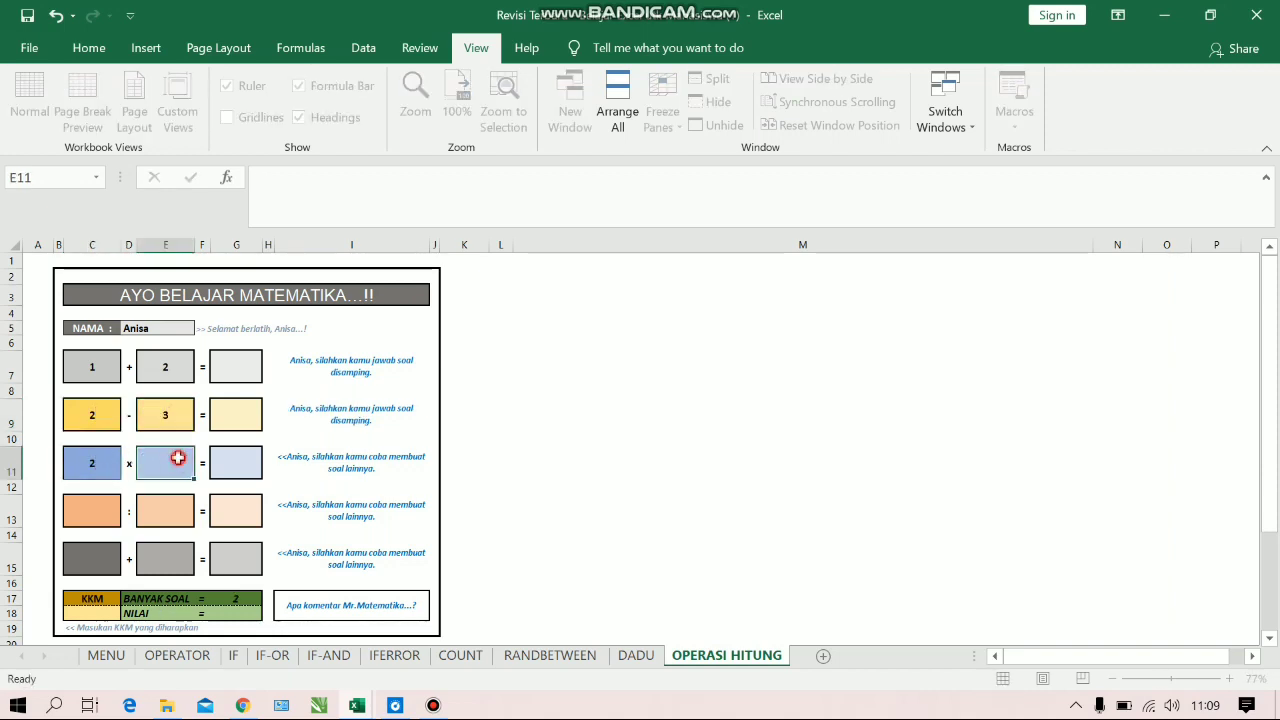
type("9")
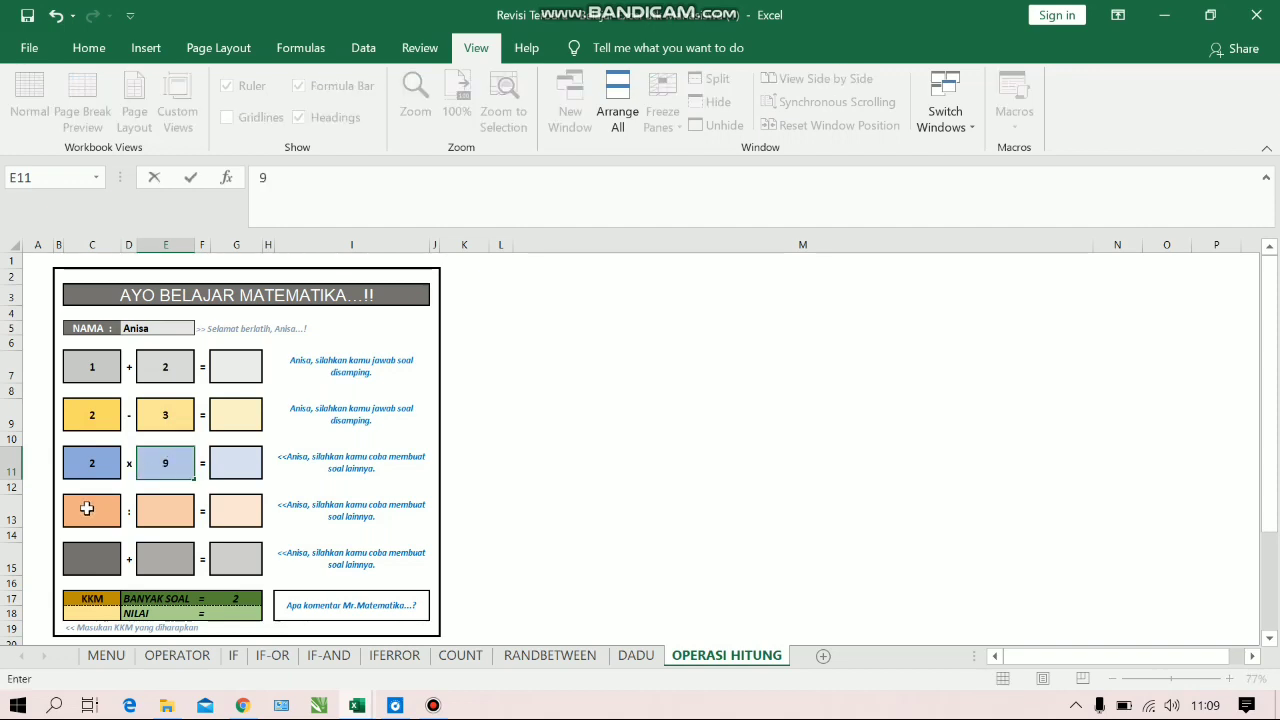
left_click(88, 510)
type("1")
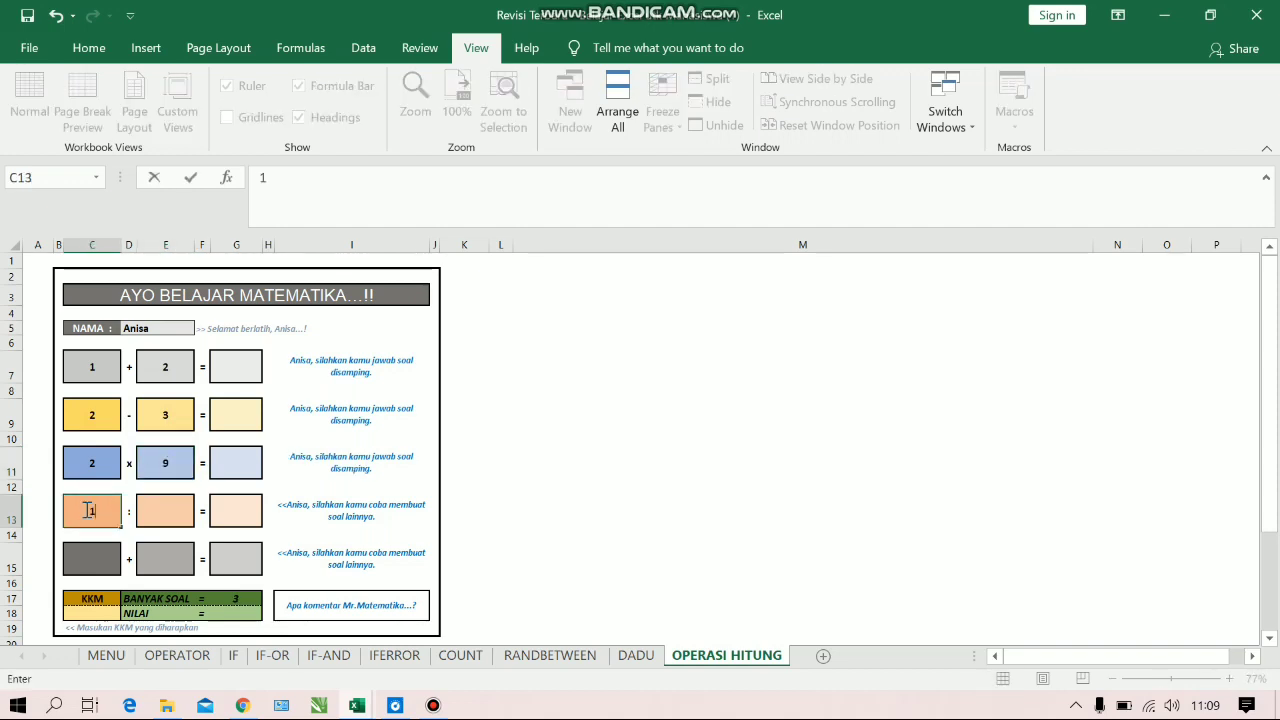
left_click(161, 508)
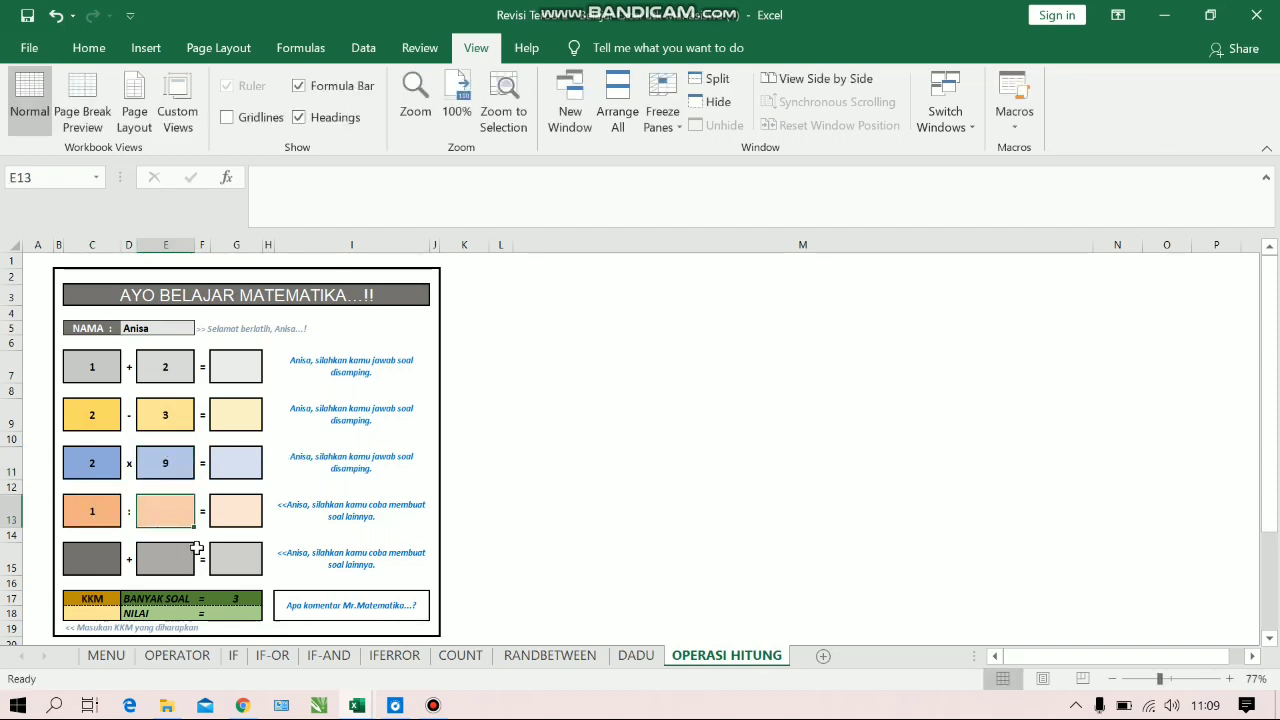
type("1")
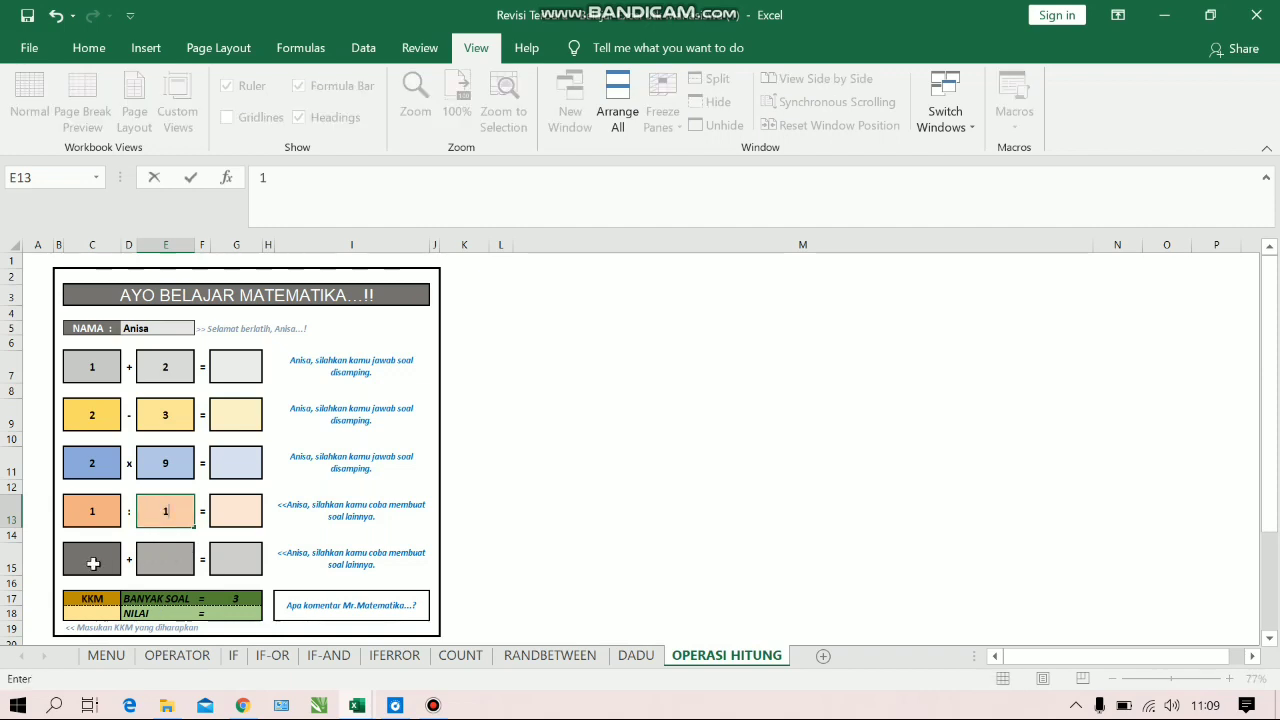
Fill in the row 15 addition problem as 1 + 2
left_click(92, 563)
type("1")
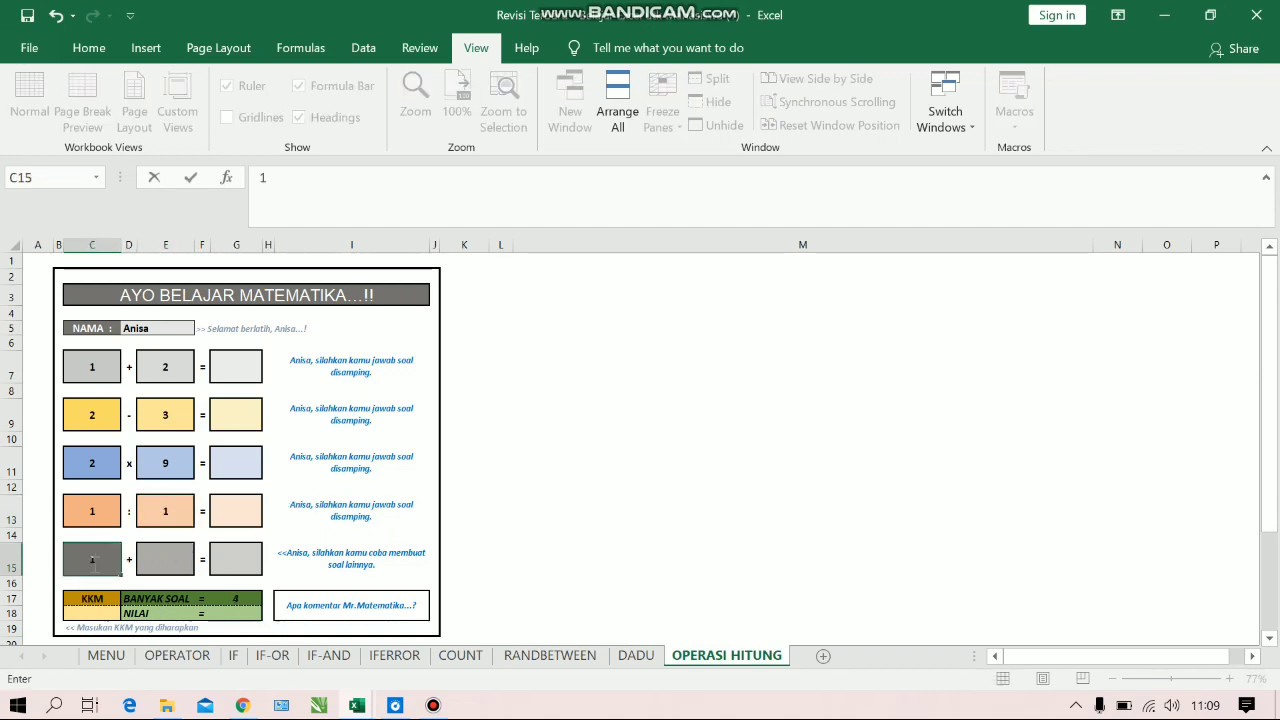
left_click(160, 558)
type("2")
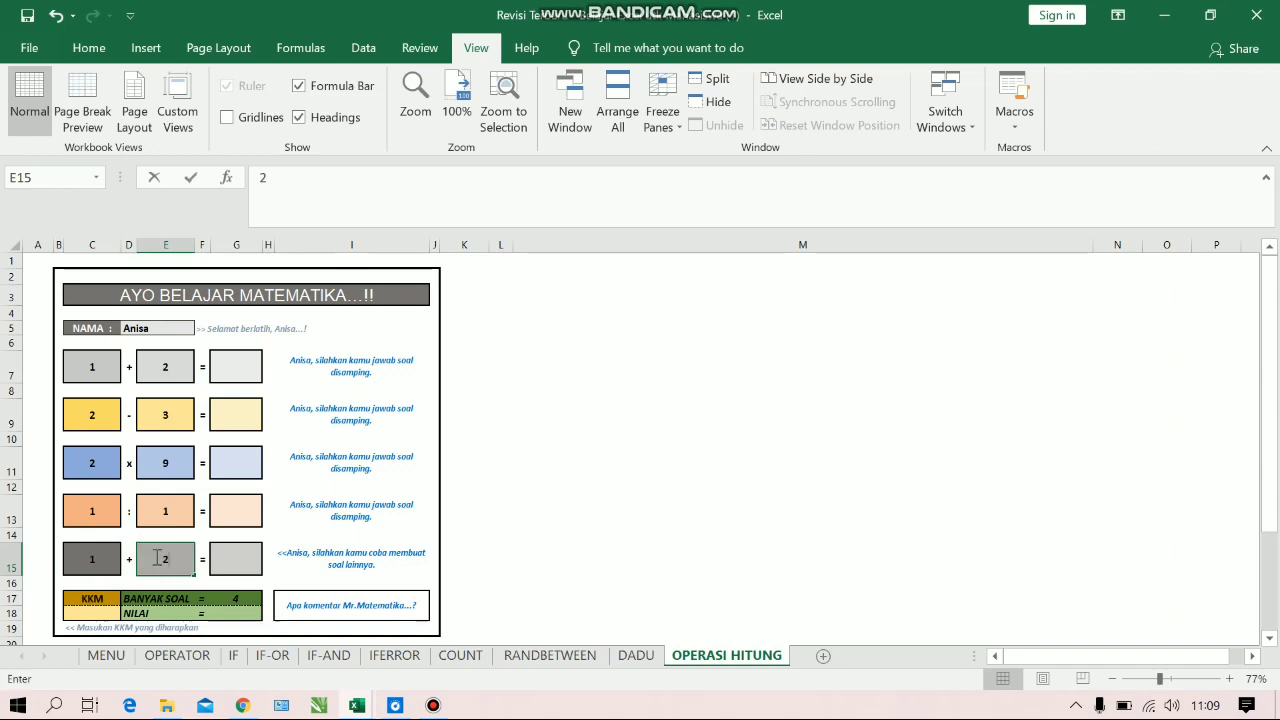
Answer the first two problems with 3 in G7 and -1 in G9
left_click(231, 379)
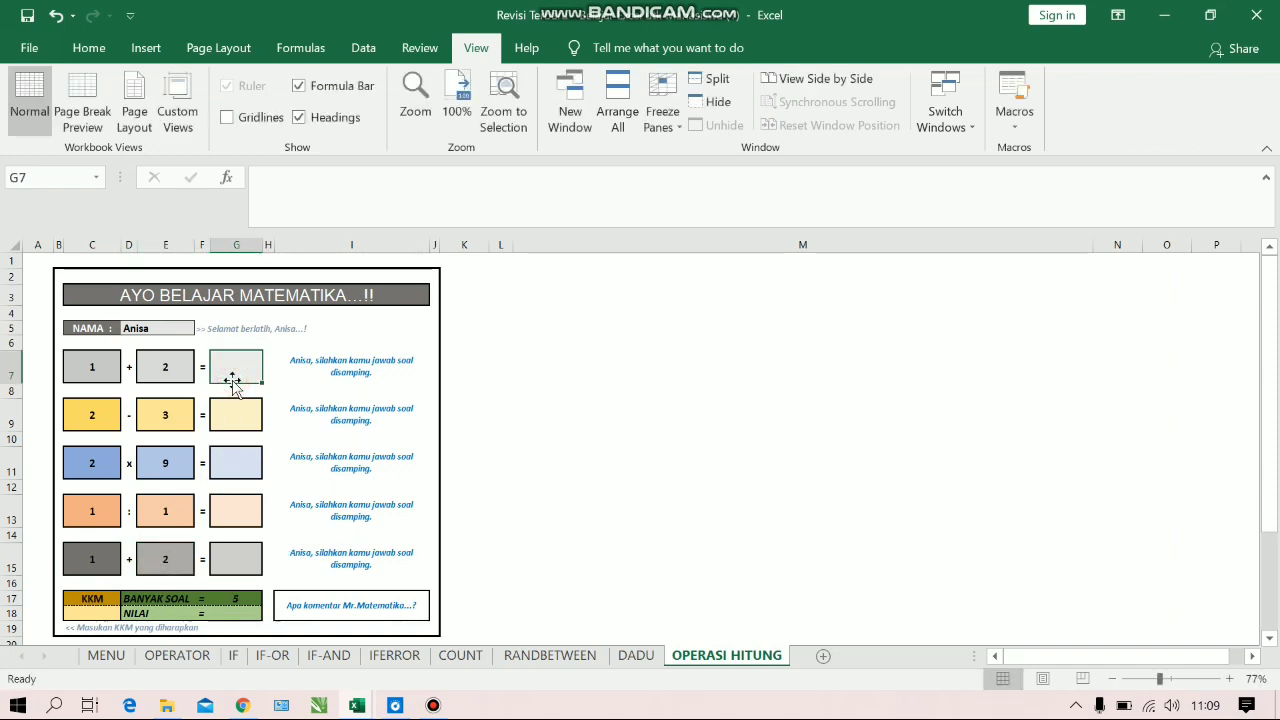
type("3")
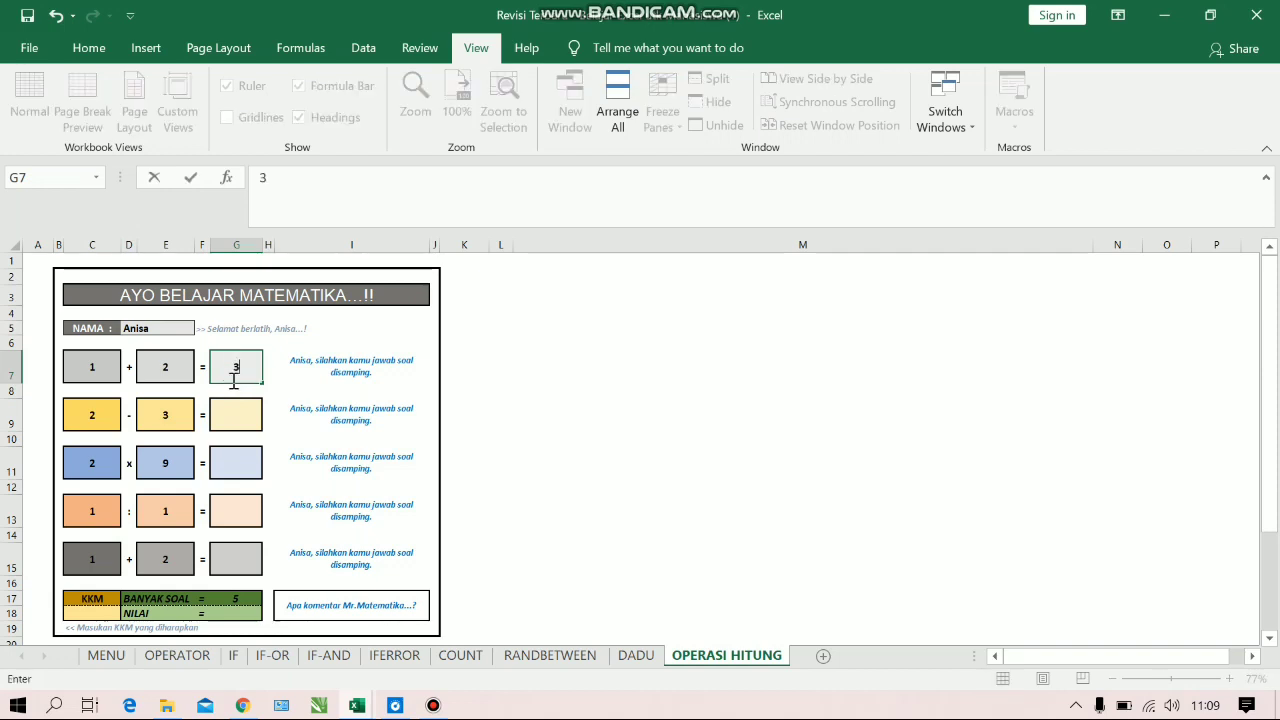
left_click(231, 405)
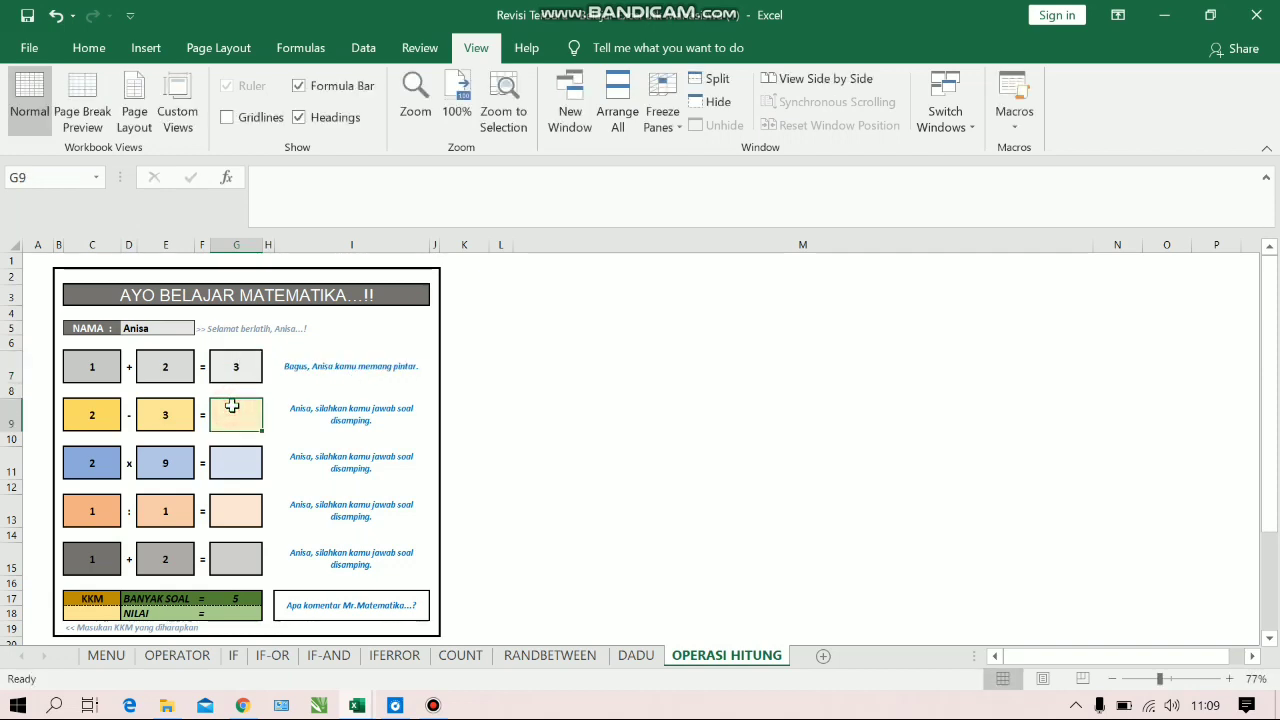
type("-")
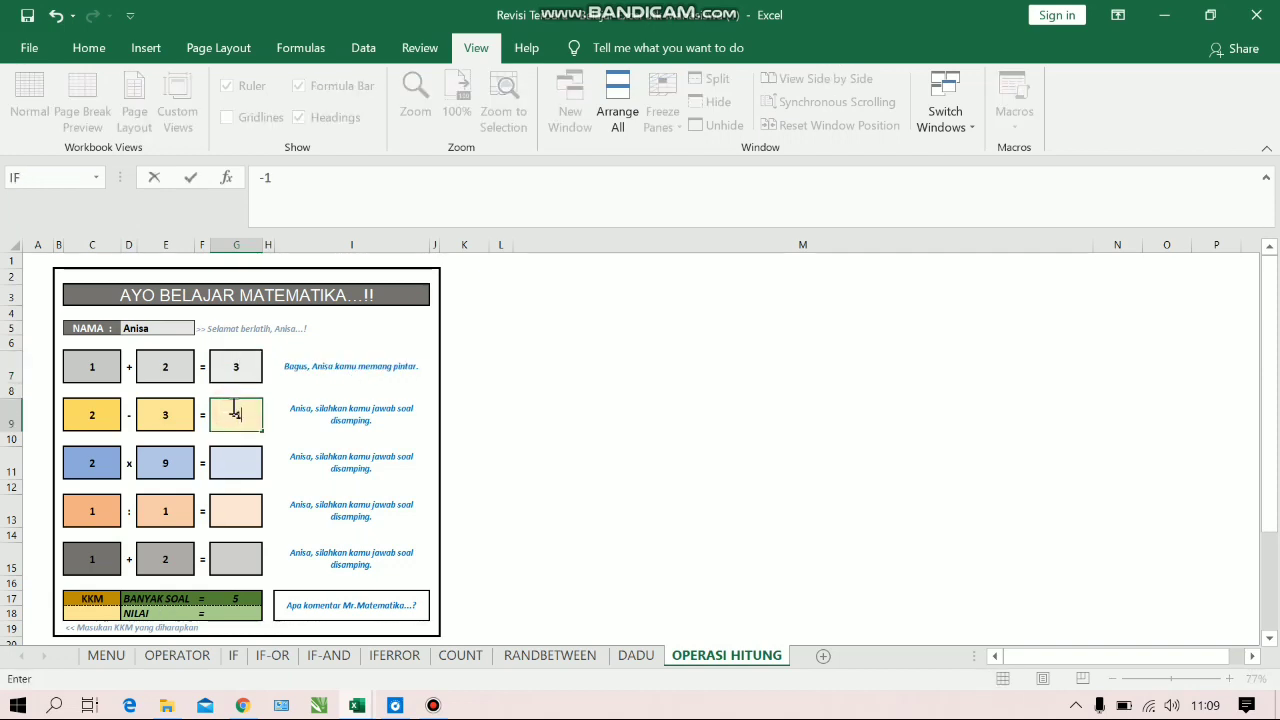
type("1")
Answer the remaining problems with 18 in G11, 1 in G13 and 3 in G15
left_click(241, 463)
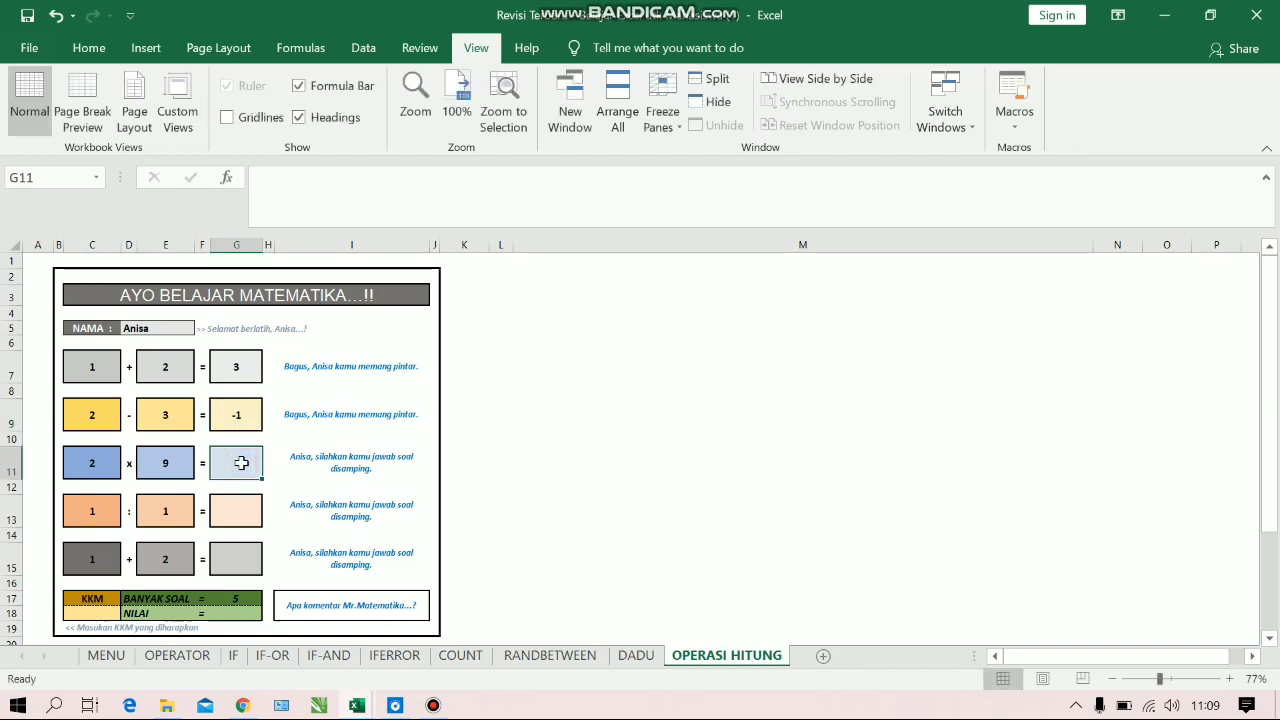
type("18")
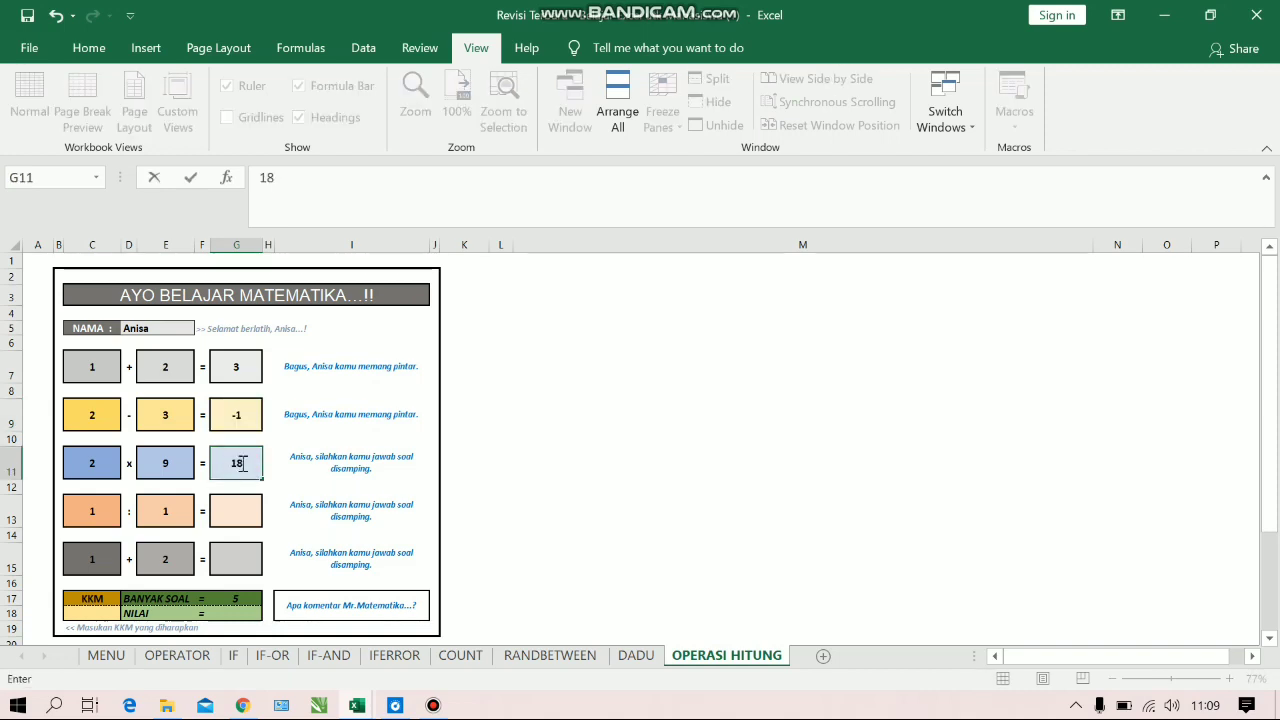
left_click(245, 517)
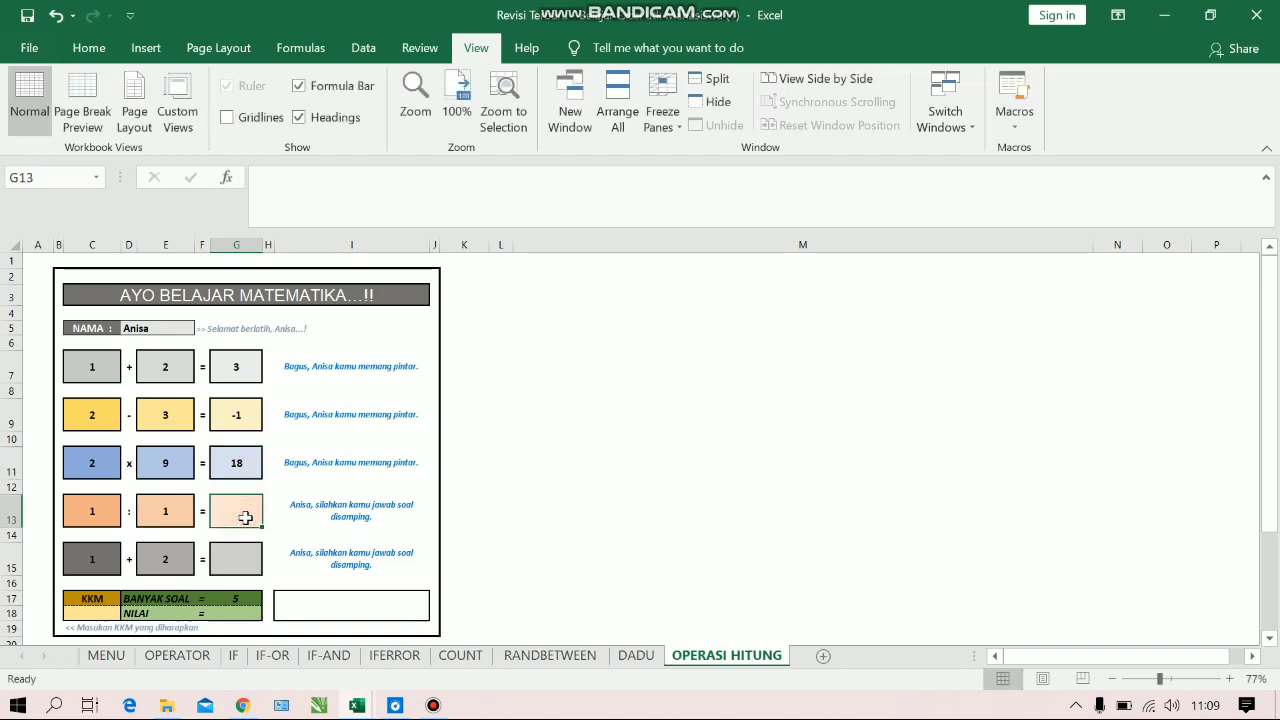
type("1")
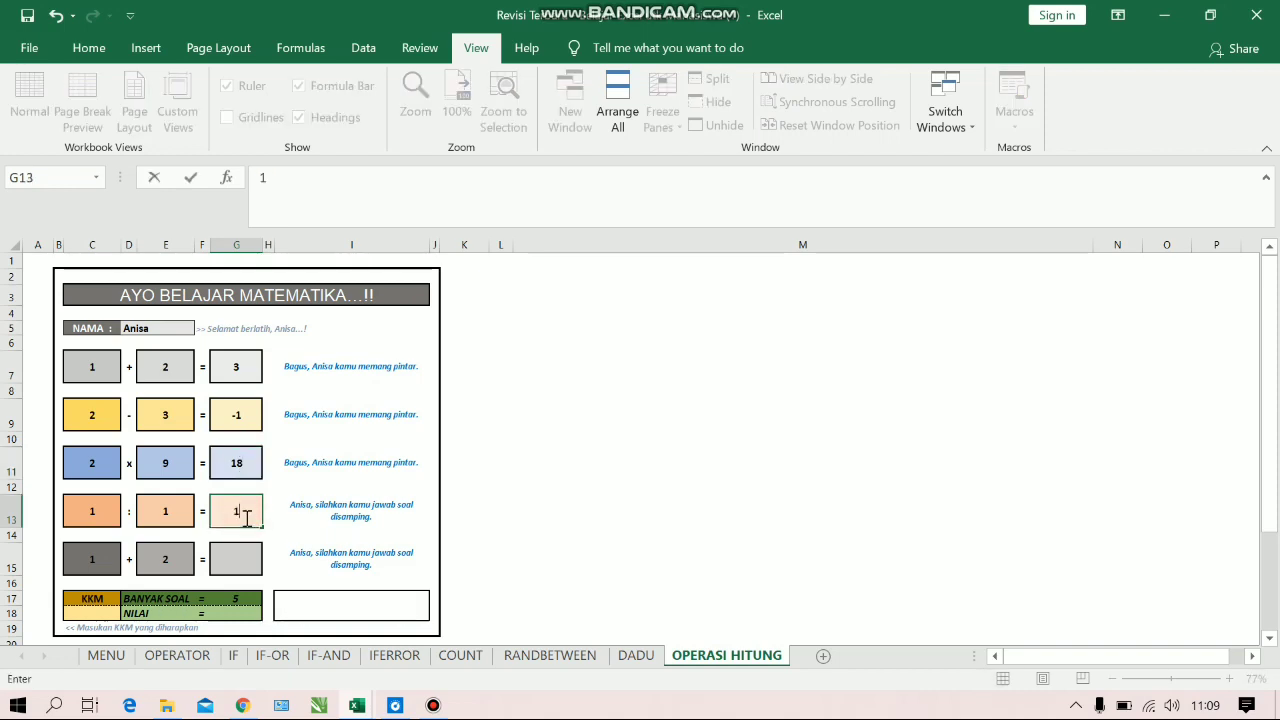
left_click(249, 549)
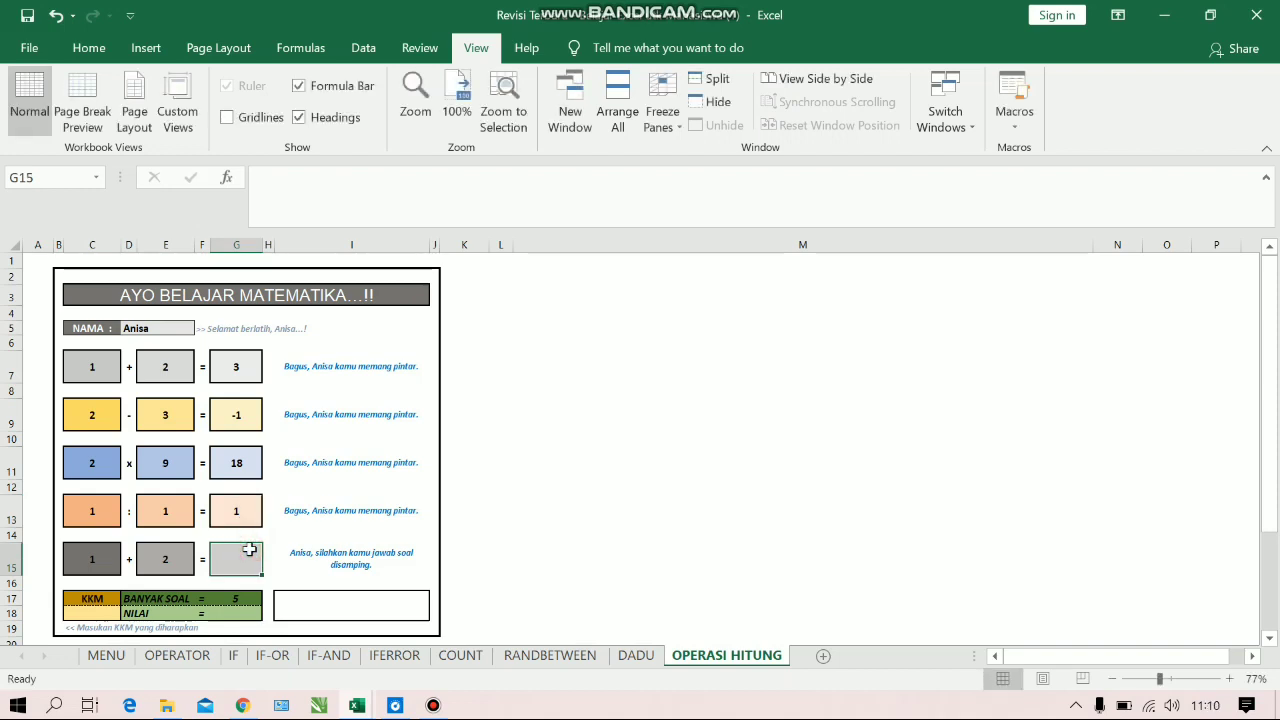
type("3")
key("Return")
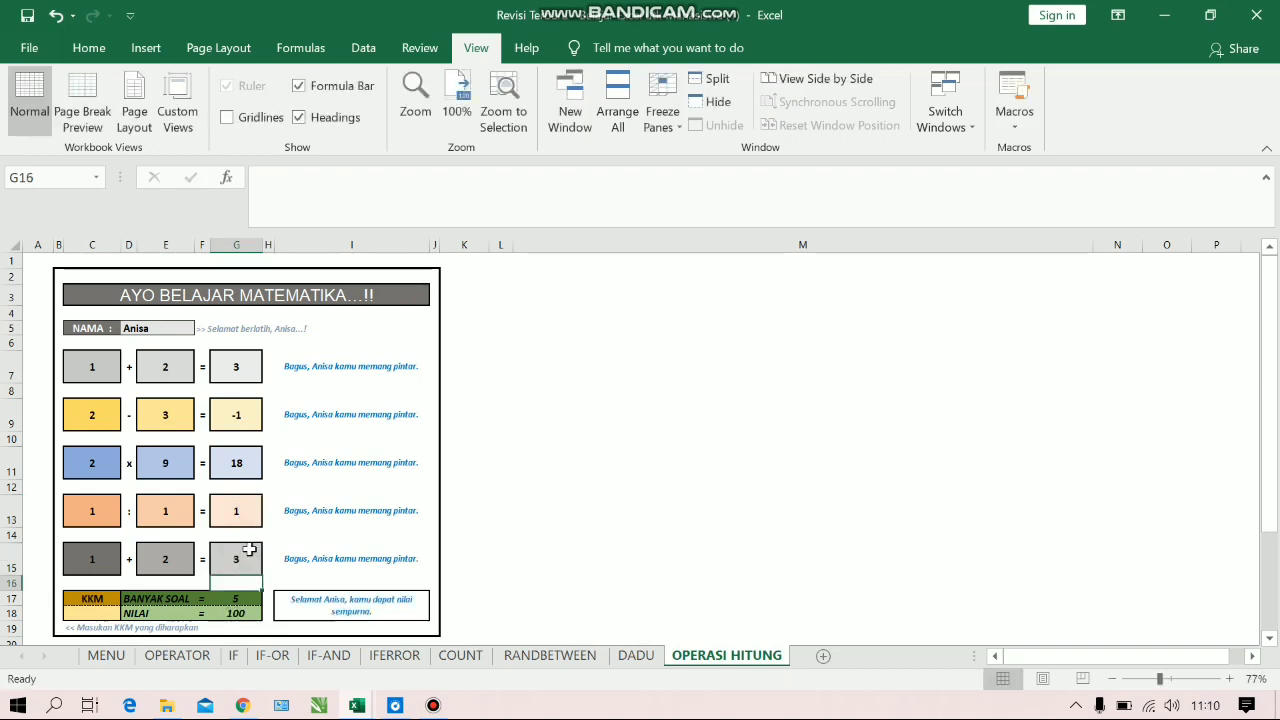
Set the KKM in C18 to 70
left_click(98, 612)
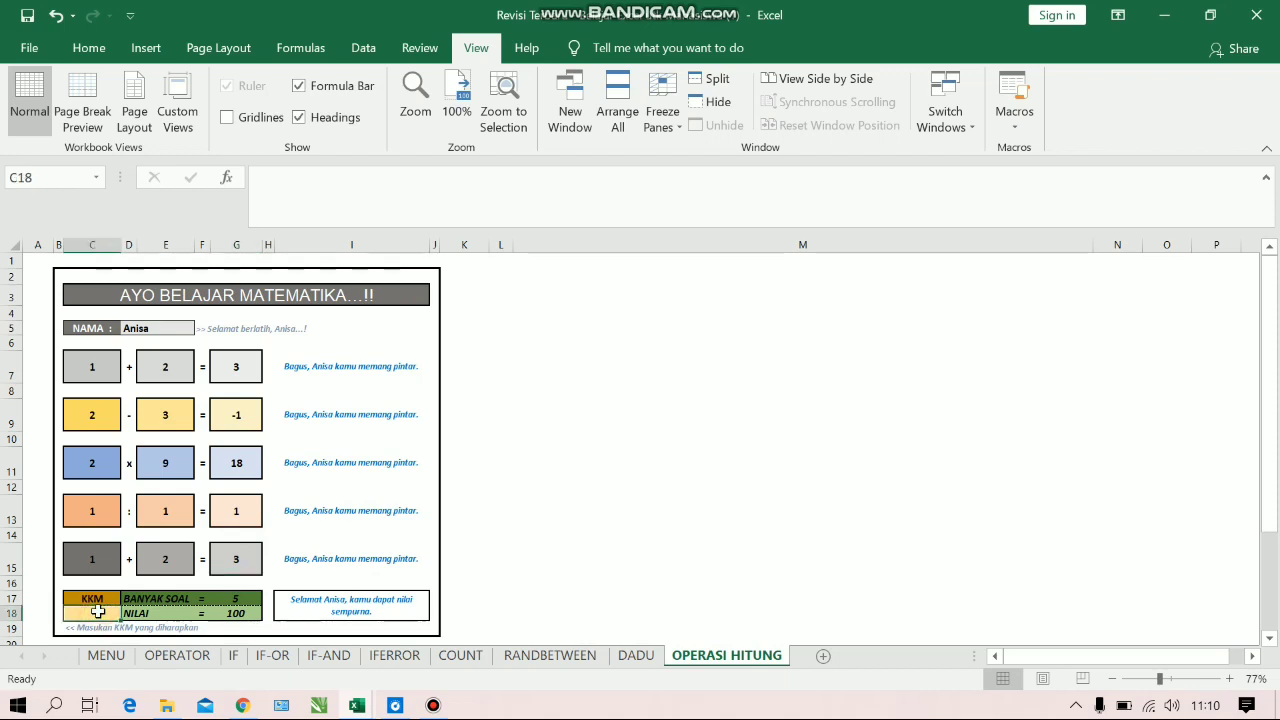
type("70")
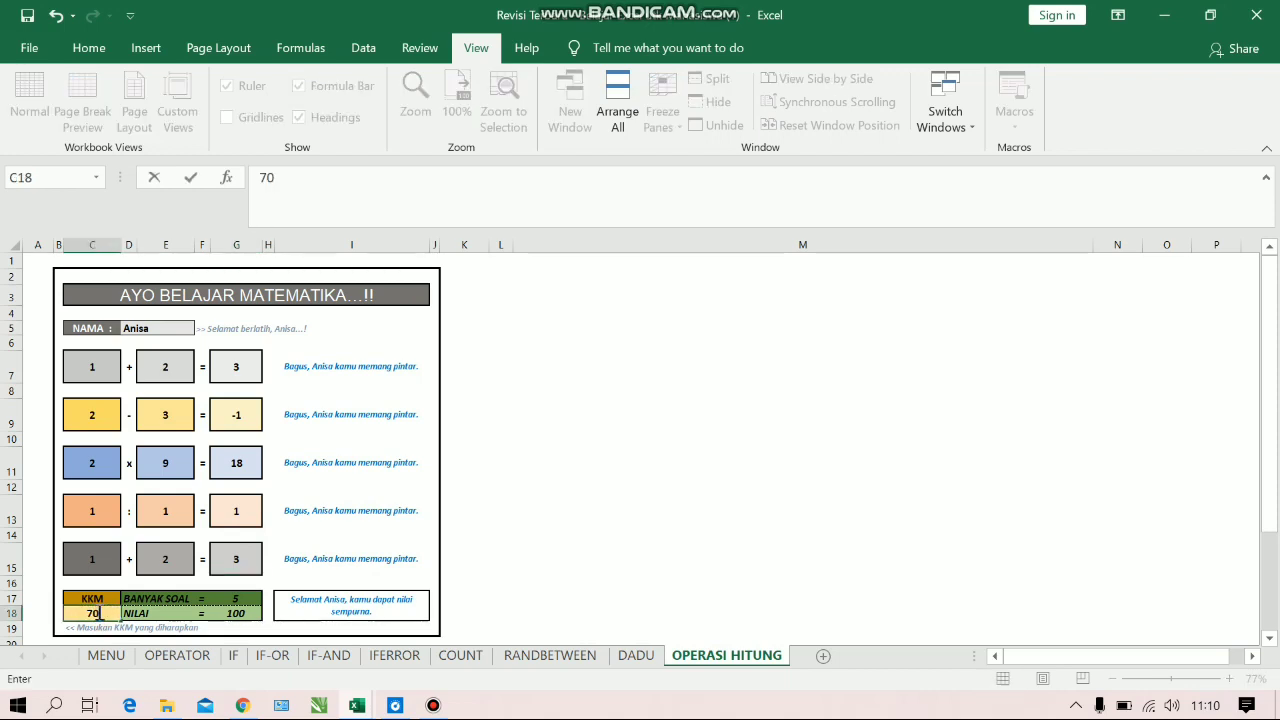
key("Return")
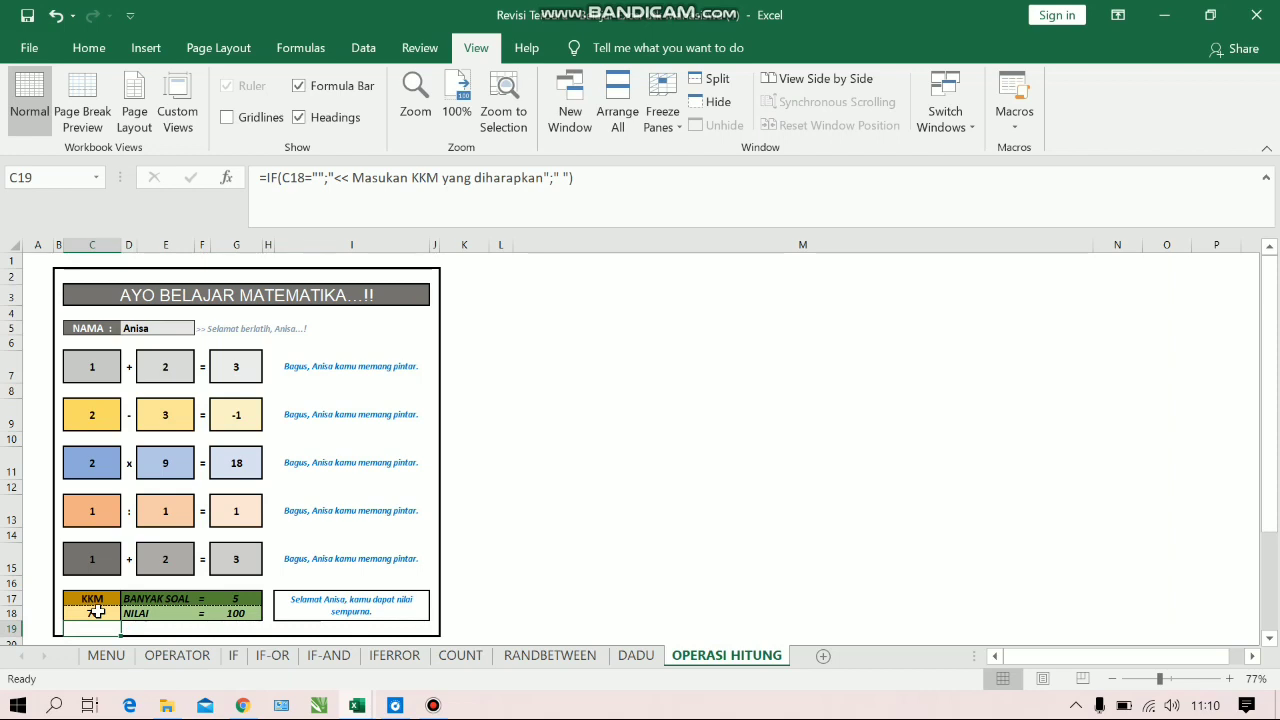
Change the answer in G7 to the wrong value 9 to test the score comment
left_click(228, 367)
key("BackSpace")
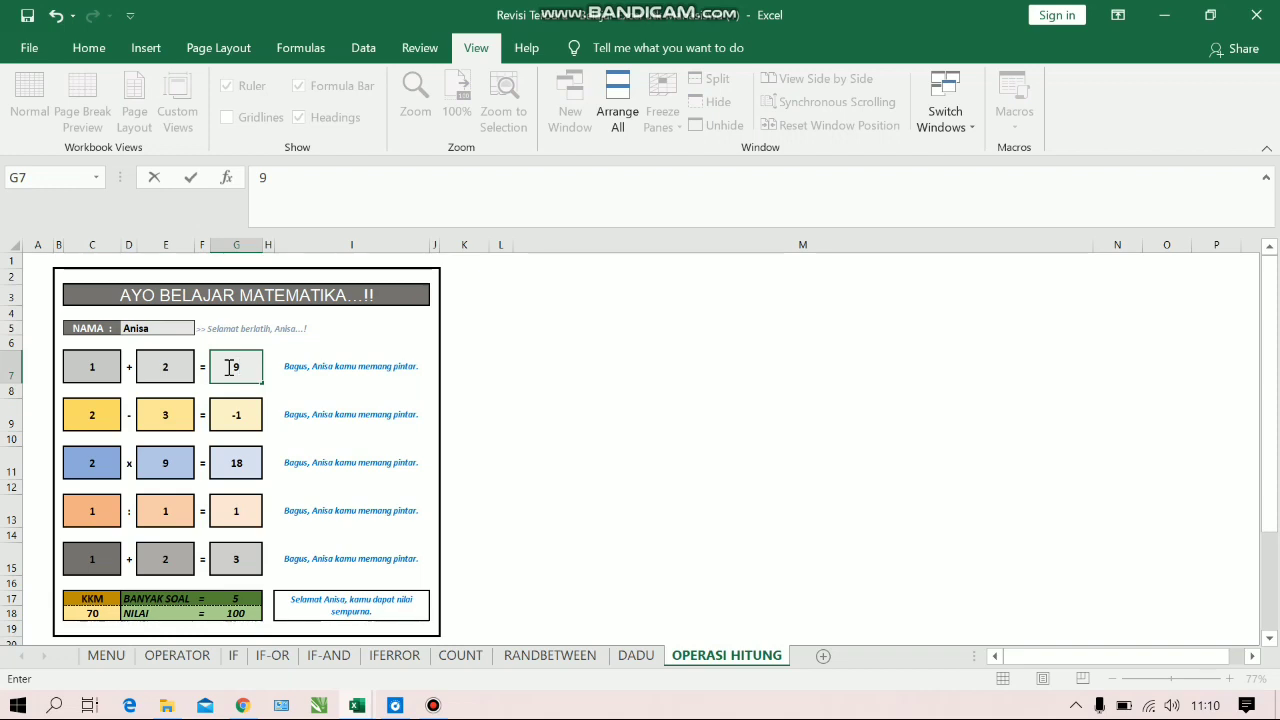
key("Return")
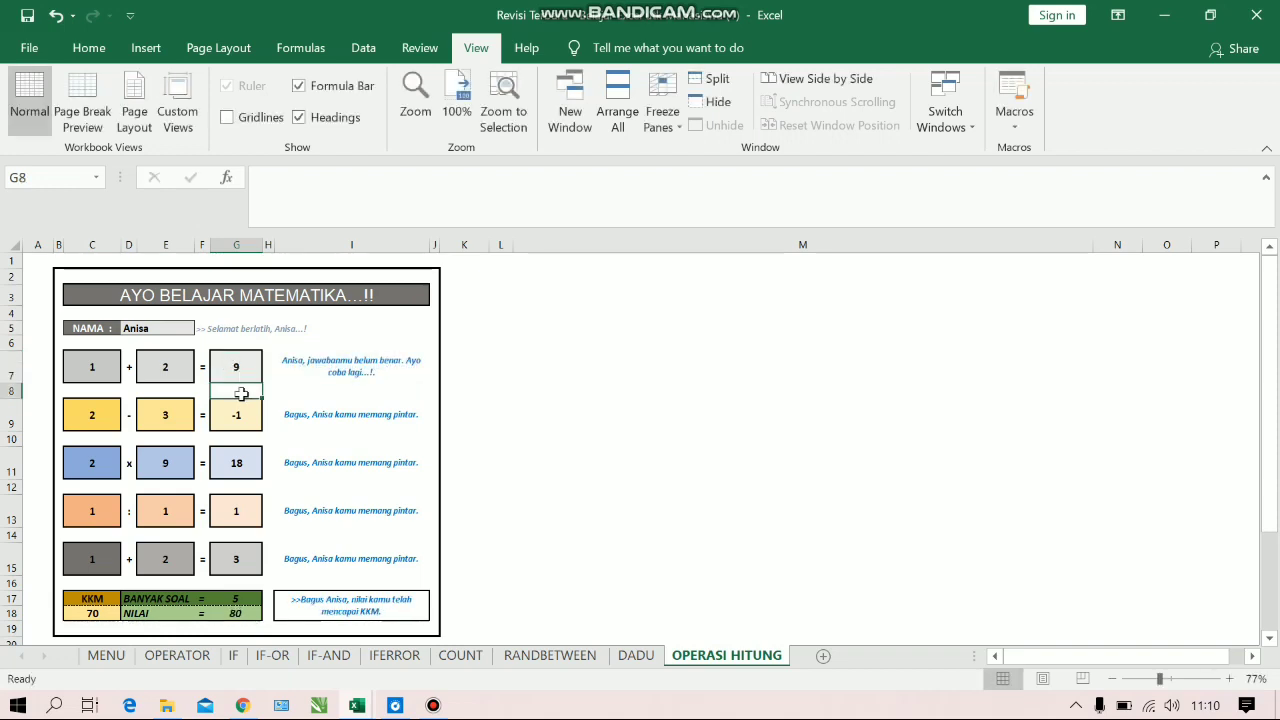
Change the answer in G9 to the wrong value 1 to test the comment for a score below the KKM
left_click(237, 414)
key("BackSpace")
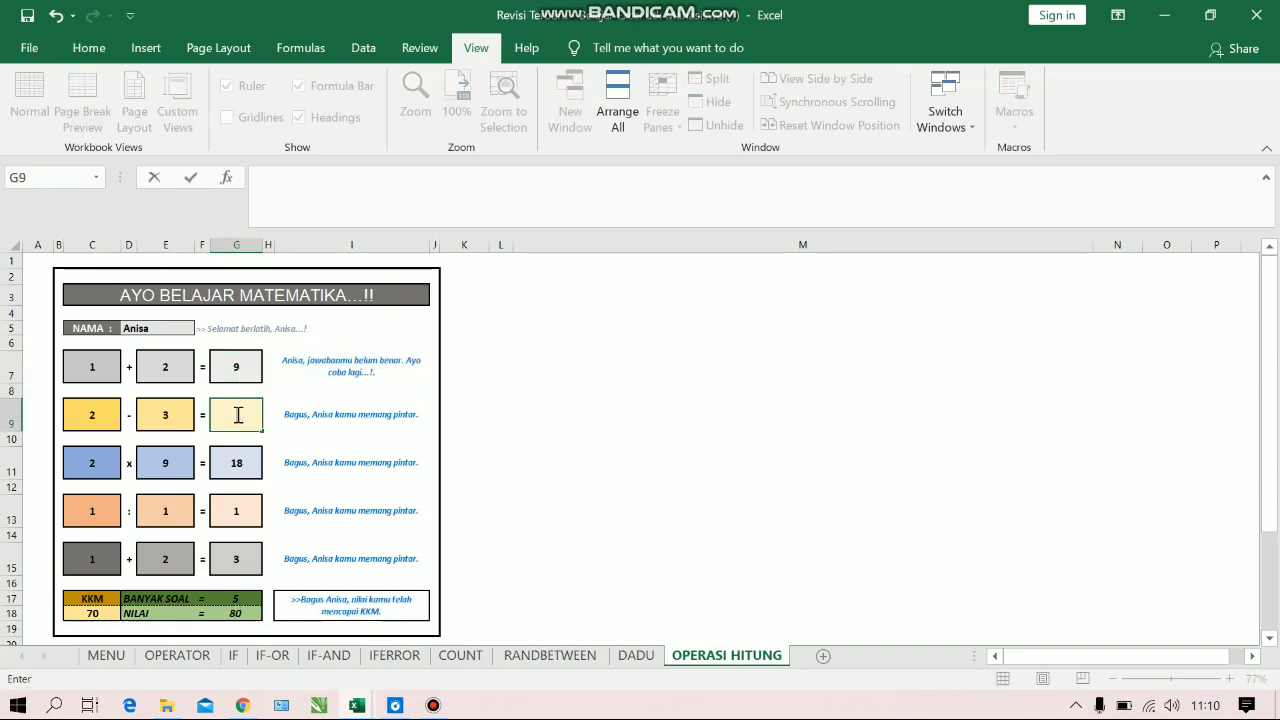
key("Return")
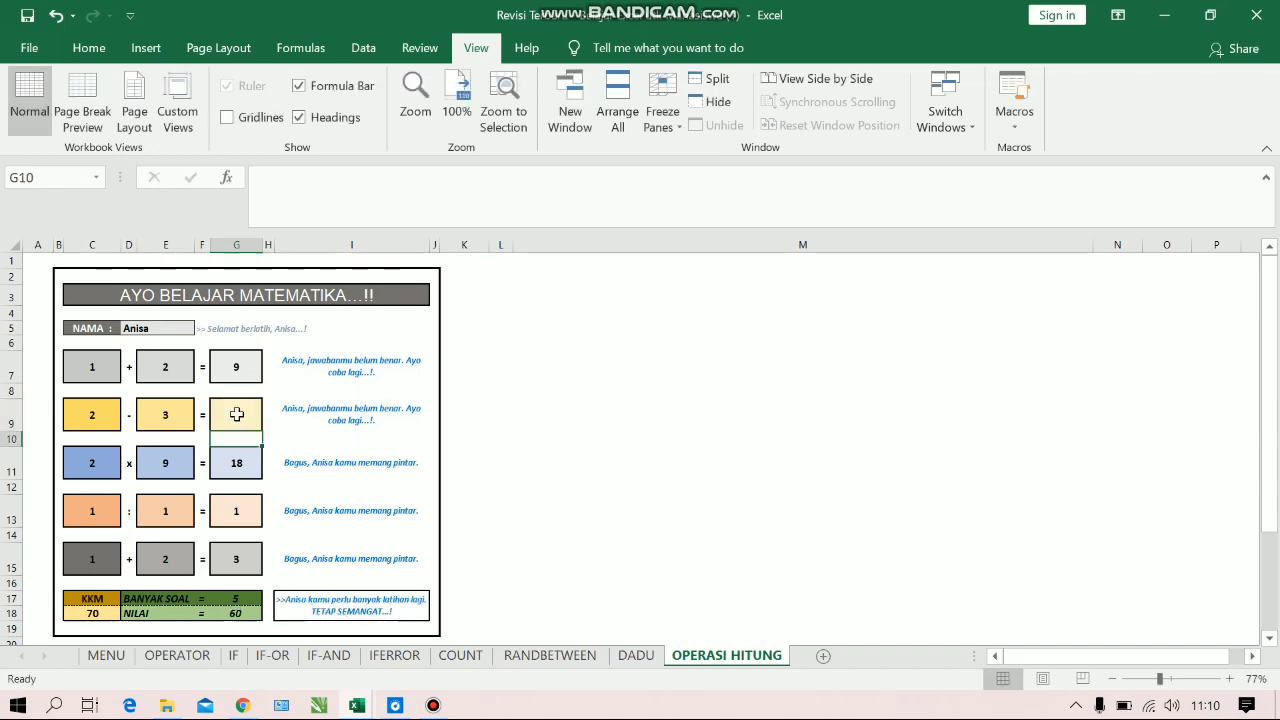
Correct the subtraction answer in G9 to -1
left_click(241, 465)
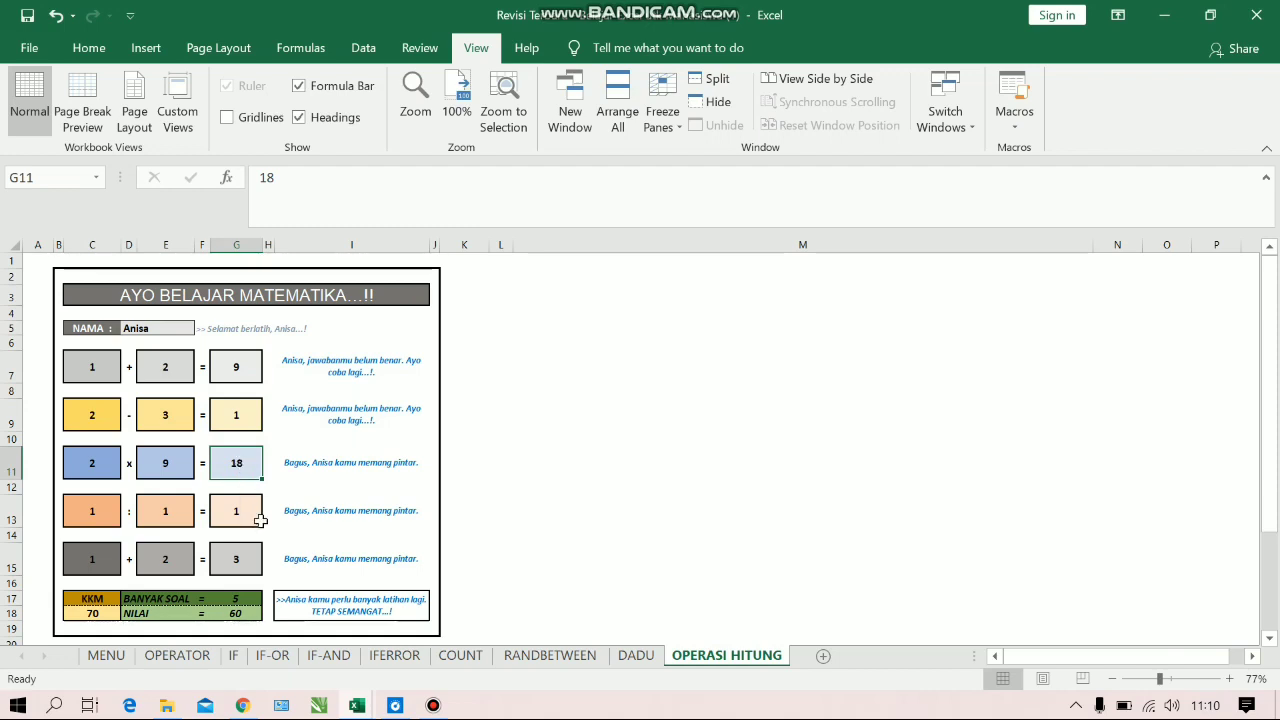
left_click(252, 425)
key("BackSpace")
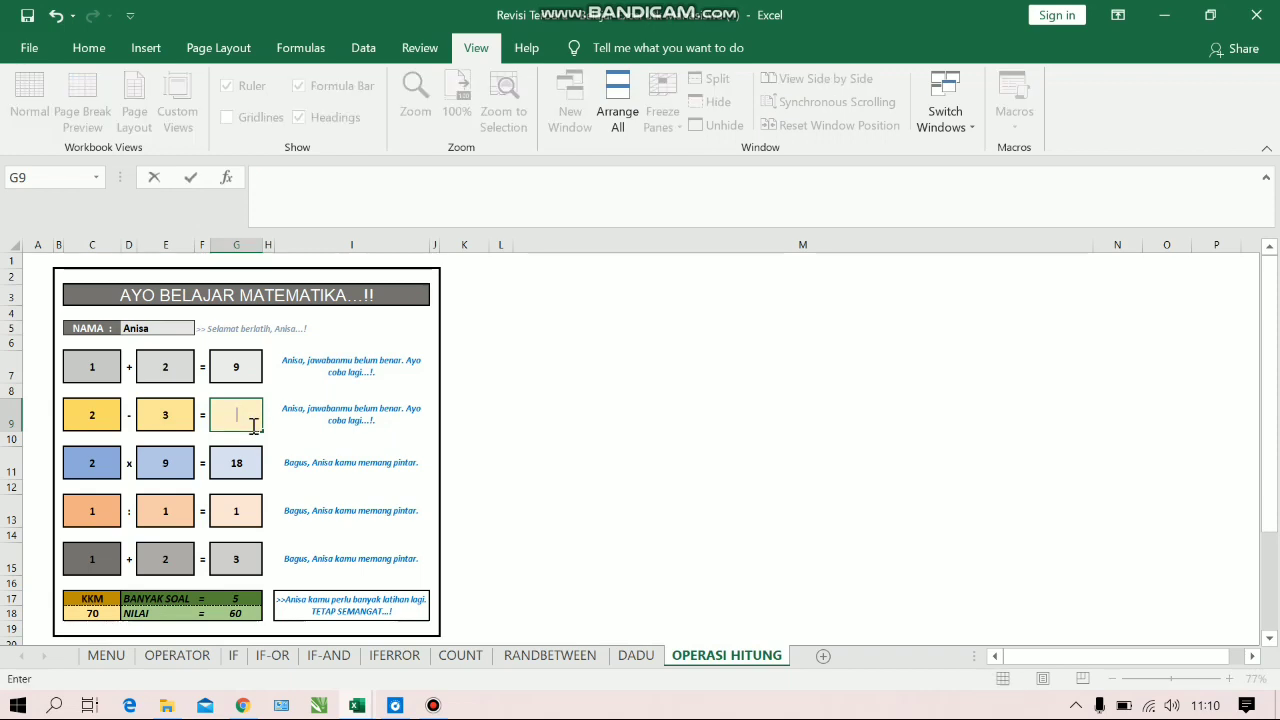
key("Return")
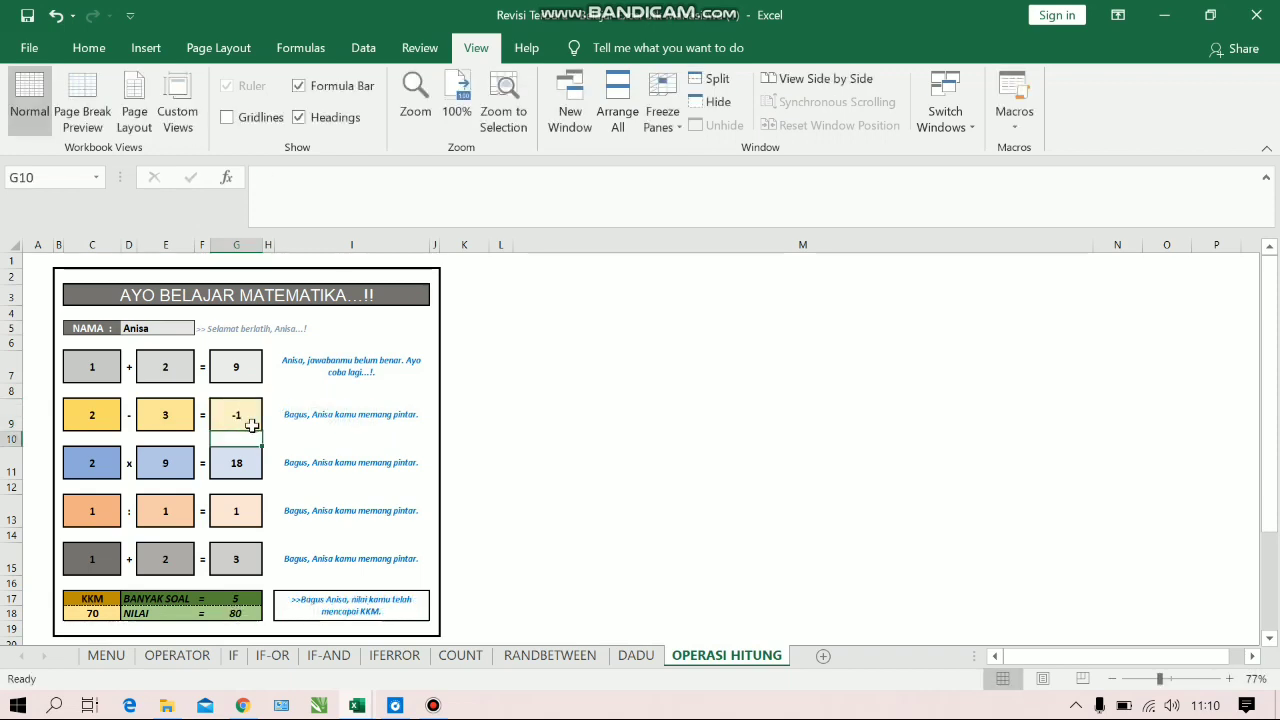